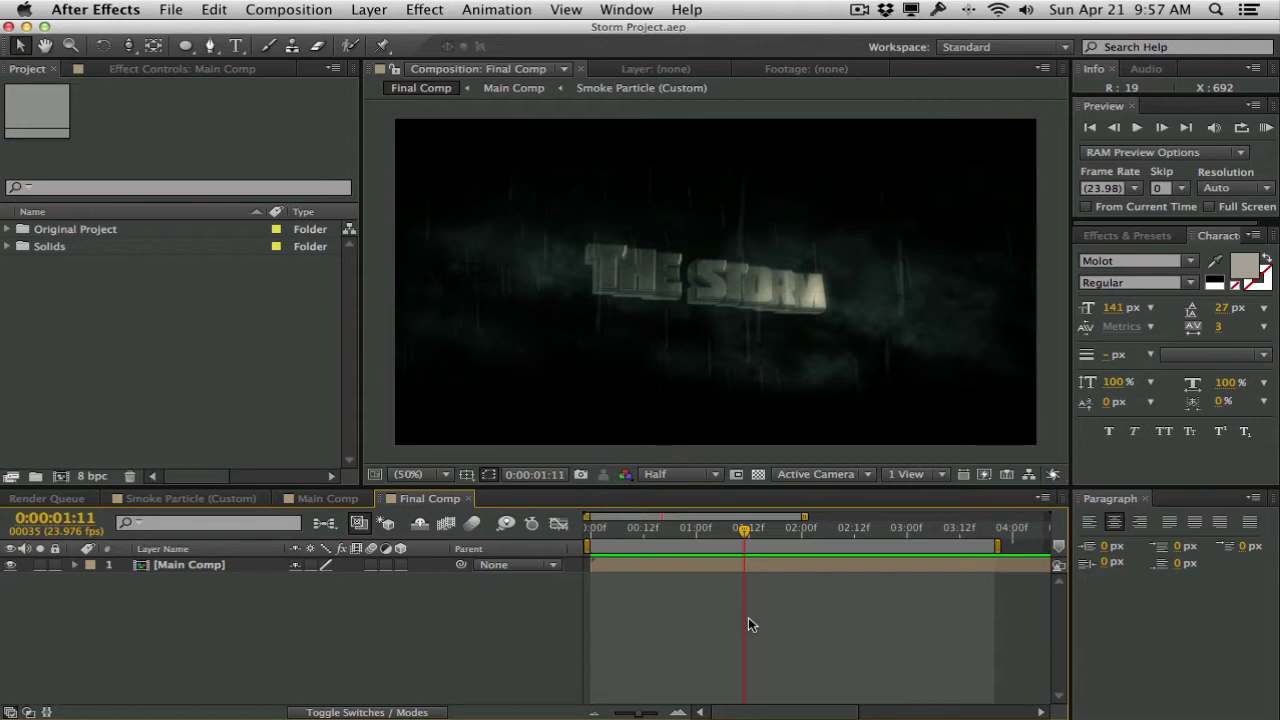
# RAM preview the Final Comp title animation and scrub through the frames between about 0:00:01:11 and 0:00:01:20.
pyautogui.click(1266, 127)
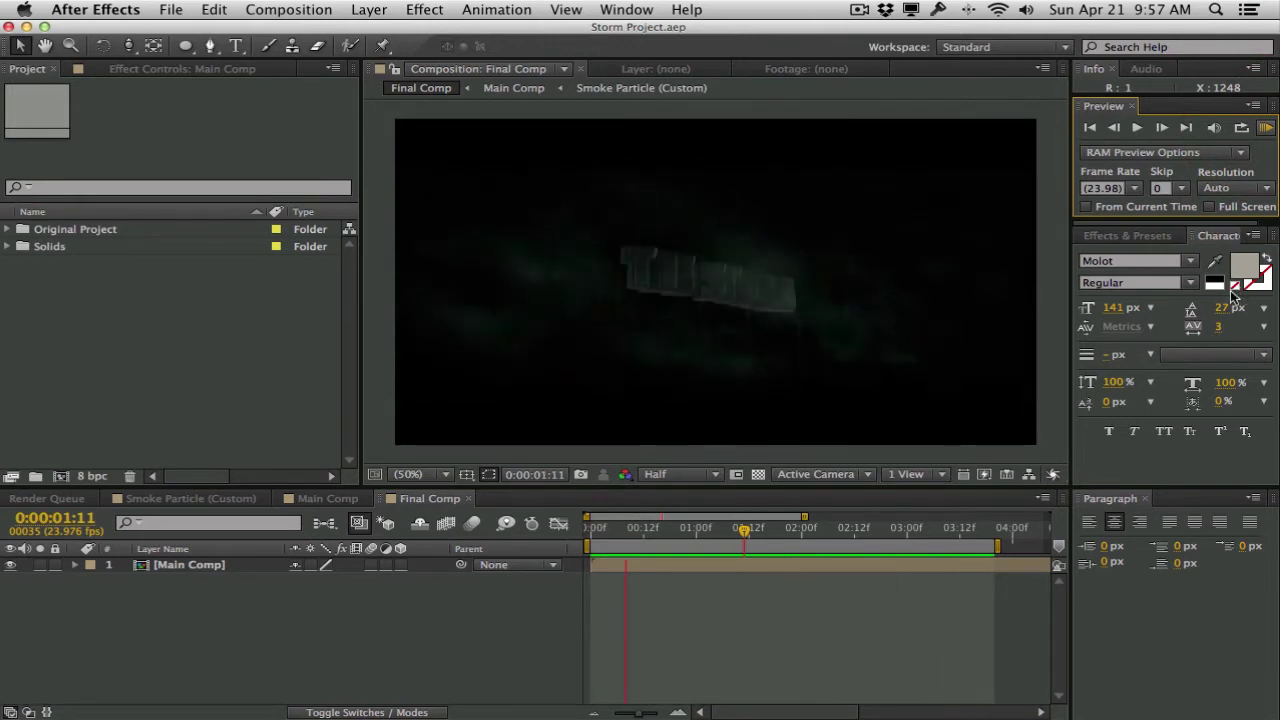
pyautogui.click(757, 294)
pyautogui.click(746, 530)
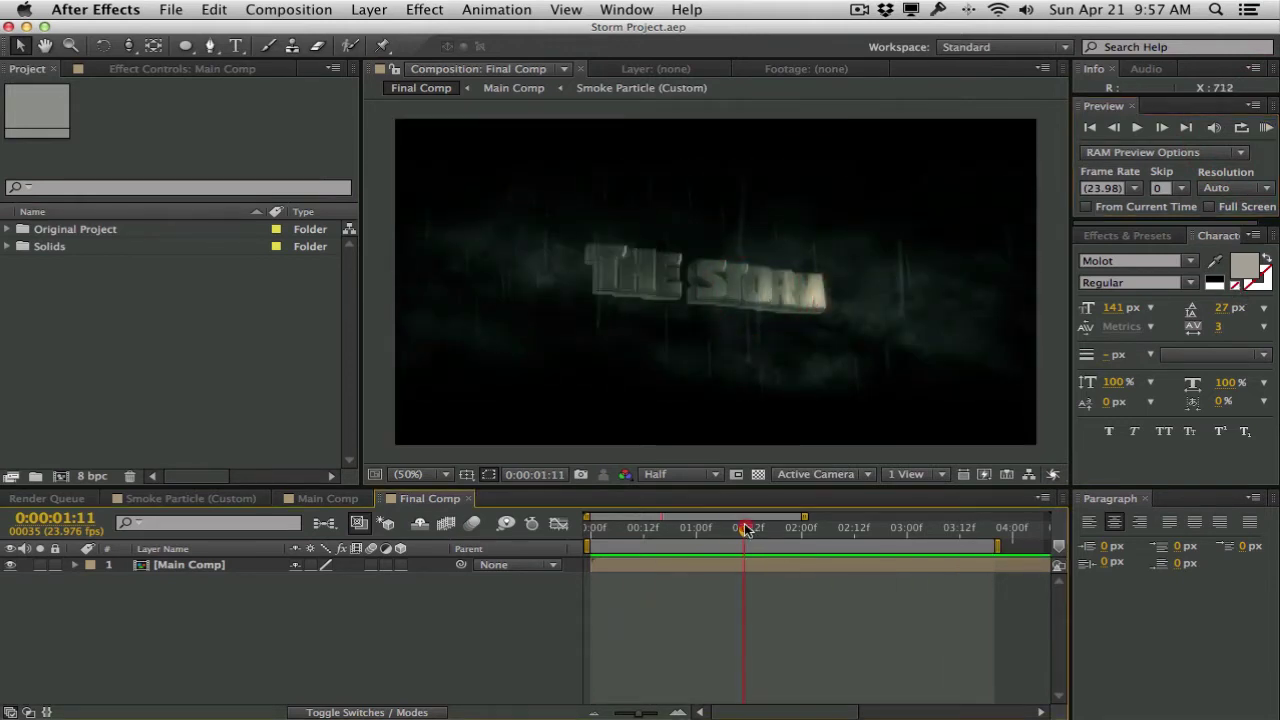
pyautogui.moveTo(746, 530); pyautogui.dragTo(775, 530)
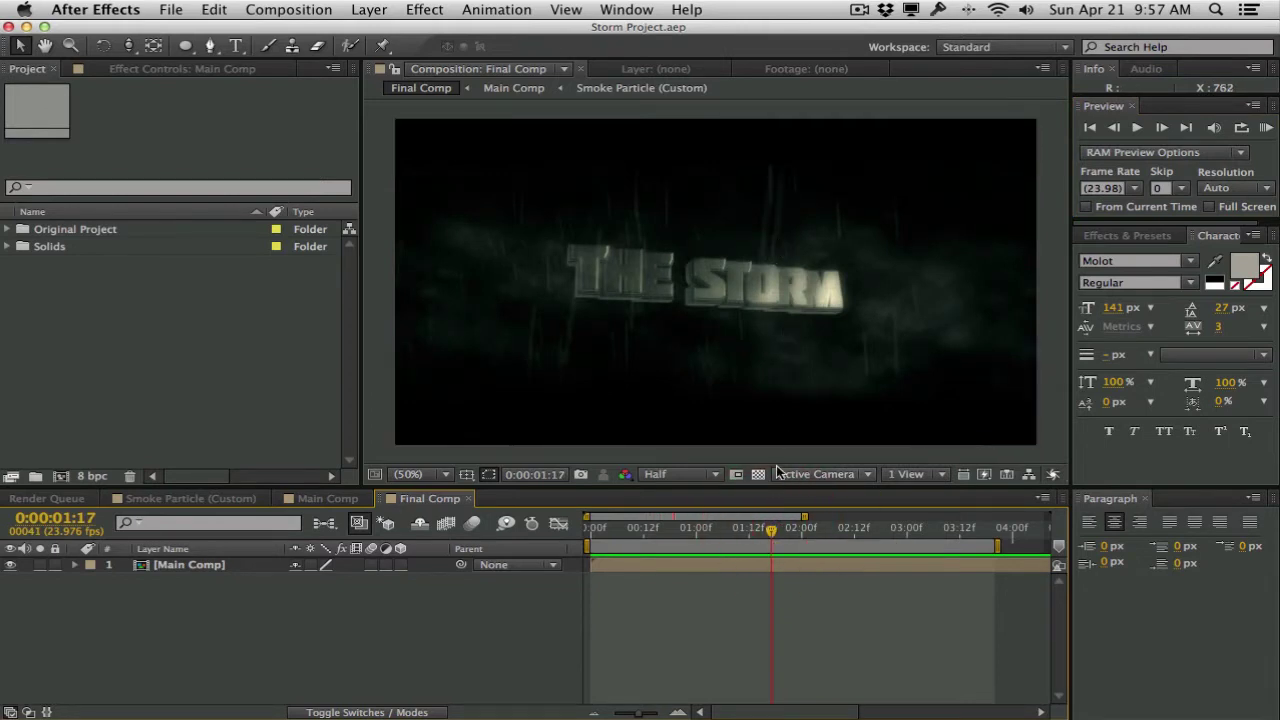
pyautogui.moveTo(770, 534)
pyautogui.mouseDown()
pyautogui.moveTo(803, 530)
pyautogui.moveTo(758, 530)
pyautogui.mouseUp()
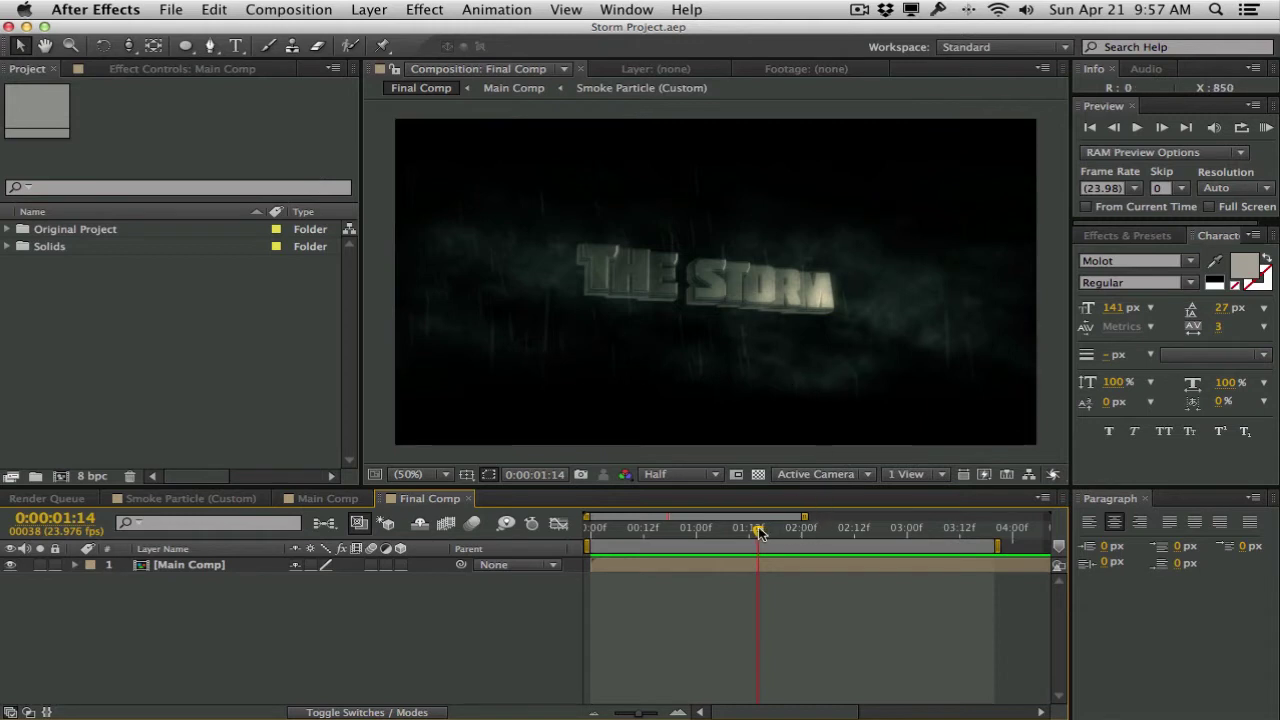
pyautogui.moveTo(759, 533); pyautogui.dragTo(787, 533)
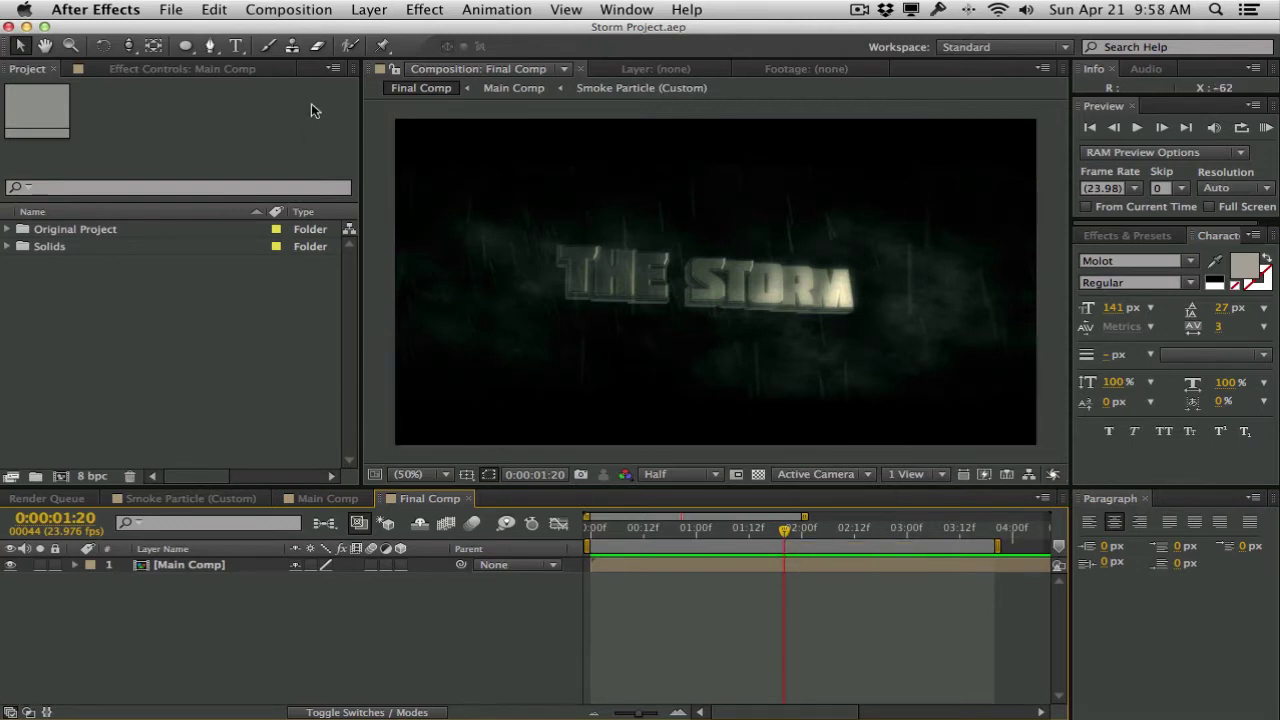
# Create a new 1280 x 720 composition named Main Comp with a duration of 0:00:05:00.
pyautogui.click(288, 9)
pyautogui.click(318, 30)
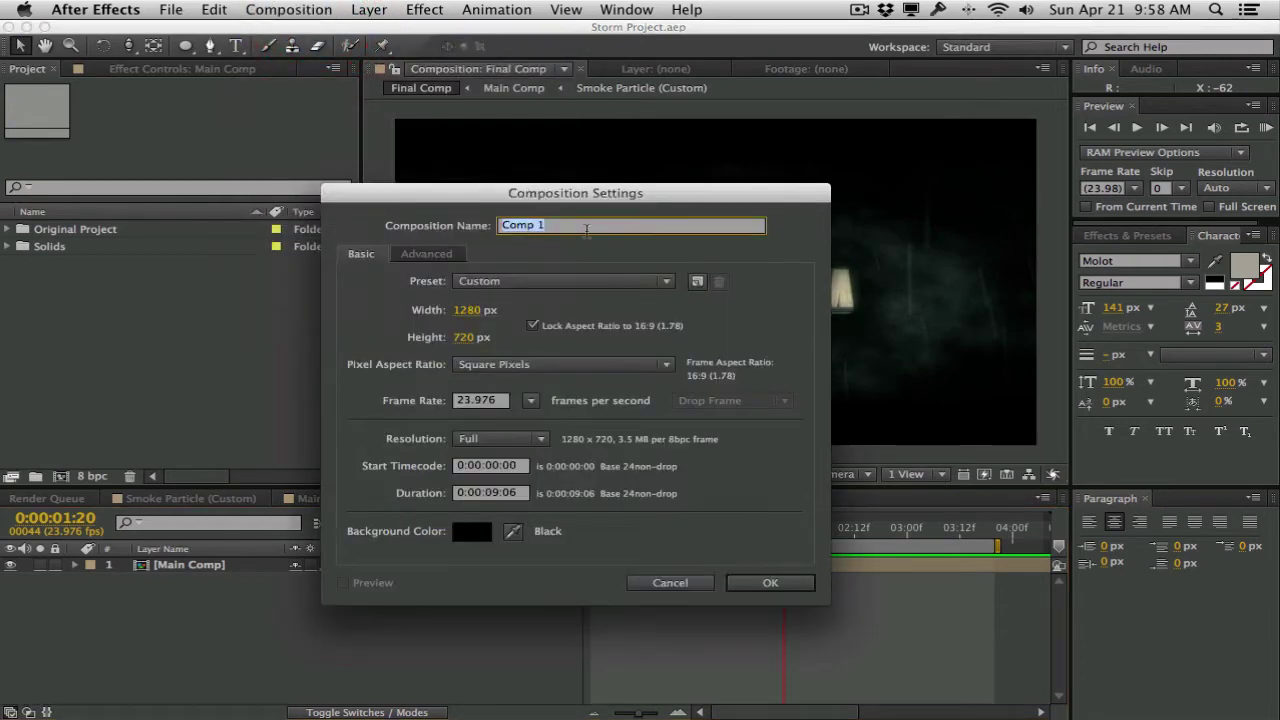
pyautogui.write('Main')
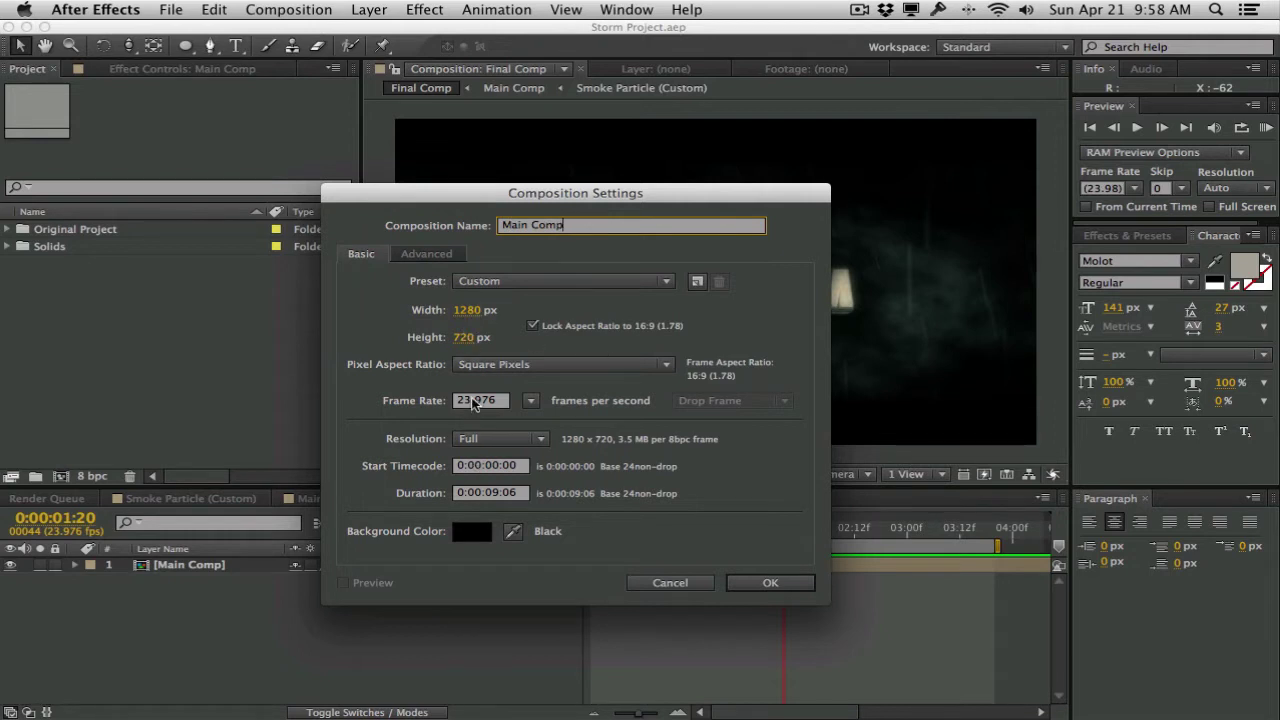
pyautogui.click(501, 492)
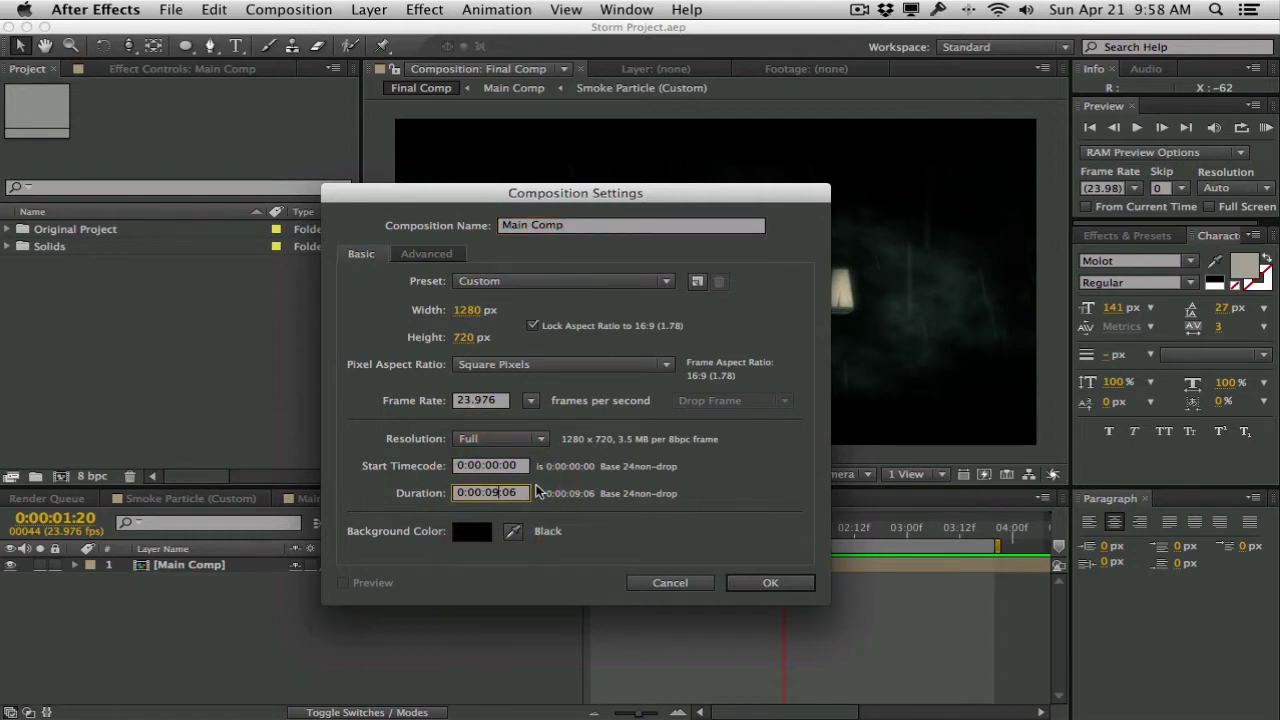
pyautogui.click(521, 493)
pyautogui.press('BackSpace')
pyautogui.write('0')
pyautogui.moveTo(609, 201); pyautogui.dragTo(529, 146)
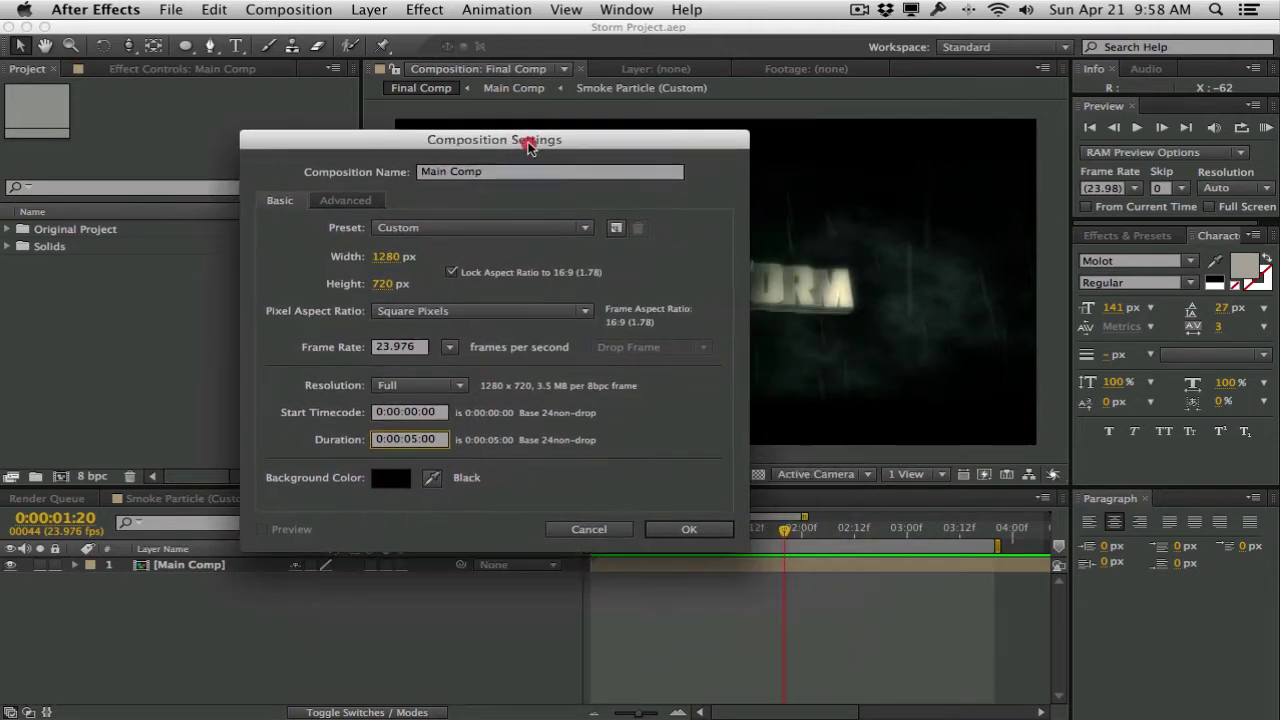
pyautogui.click(689, 529)
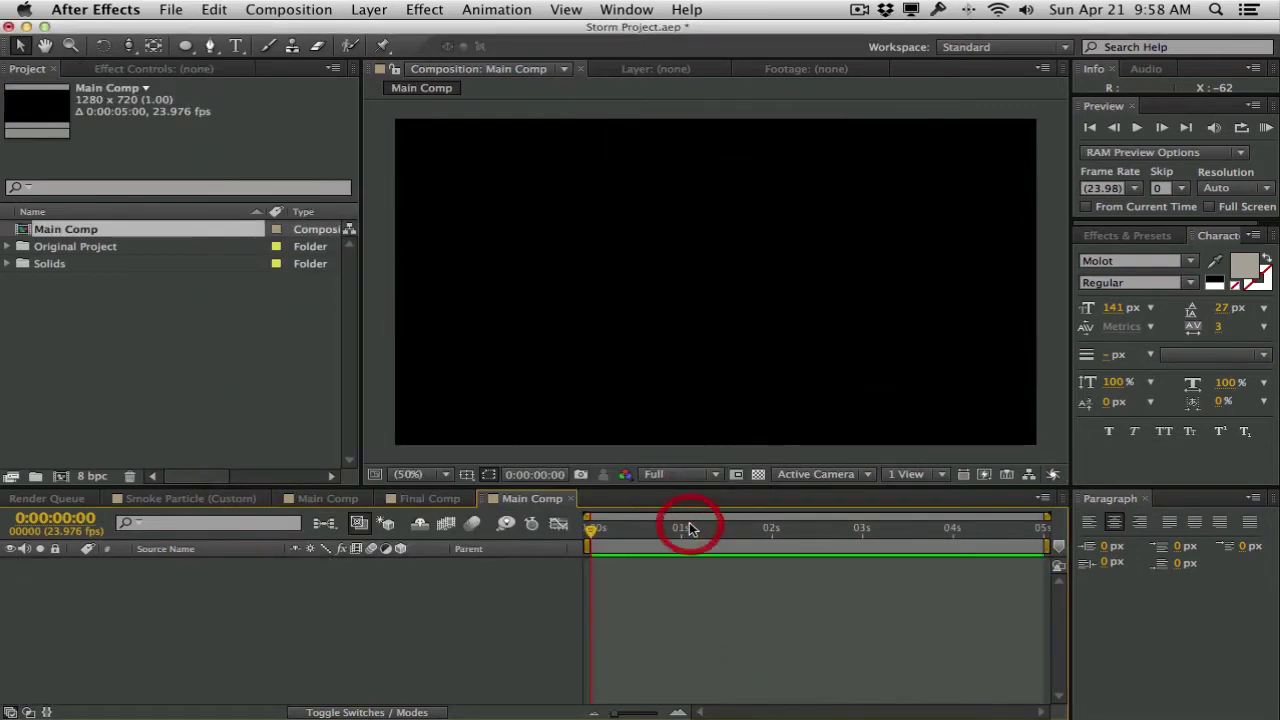
# Close the original project's Smoke Particle (Custom), Main Comp and Final Comp timelines, leaving only the new Main Comp open.
pyautogui.click(188, 498)
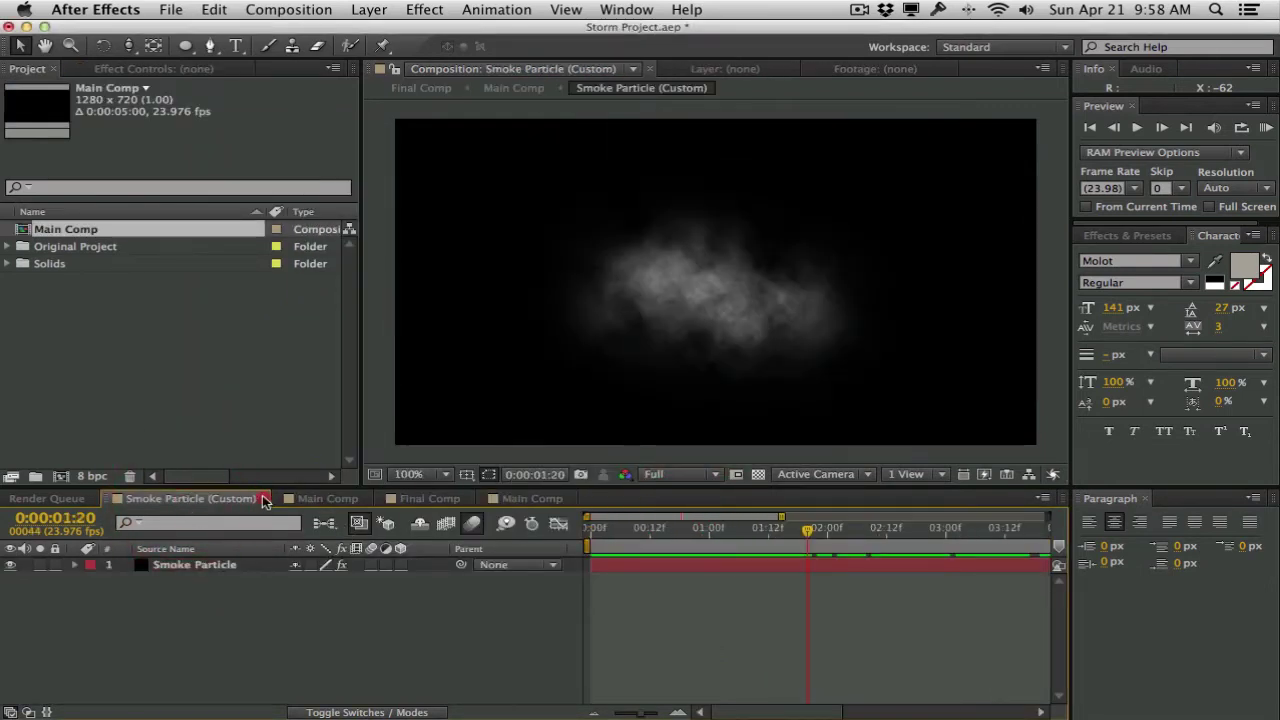
pyautogui.click(265, 498)
pyautogui.click(197, 498)
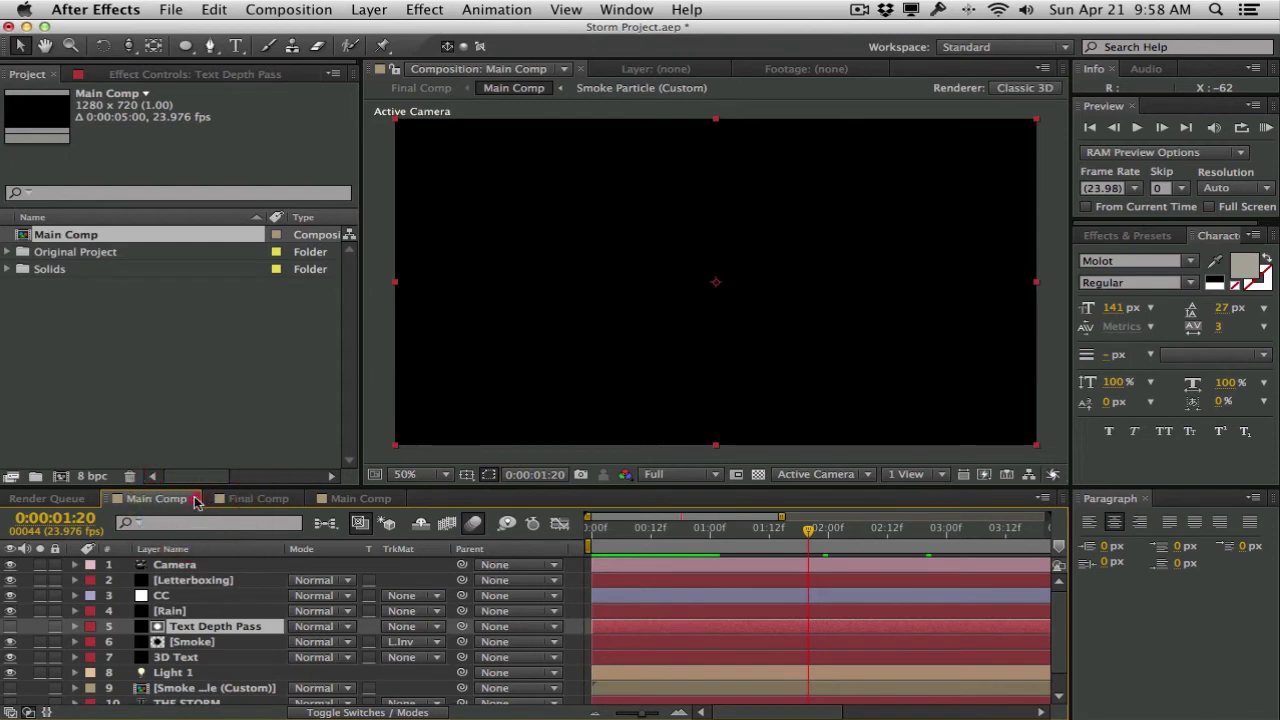
pyautogui.click(197, 498)
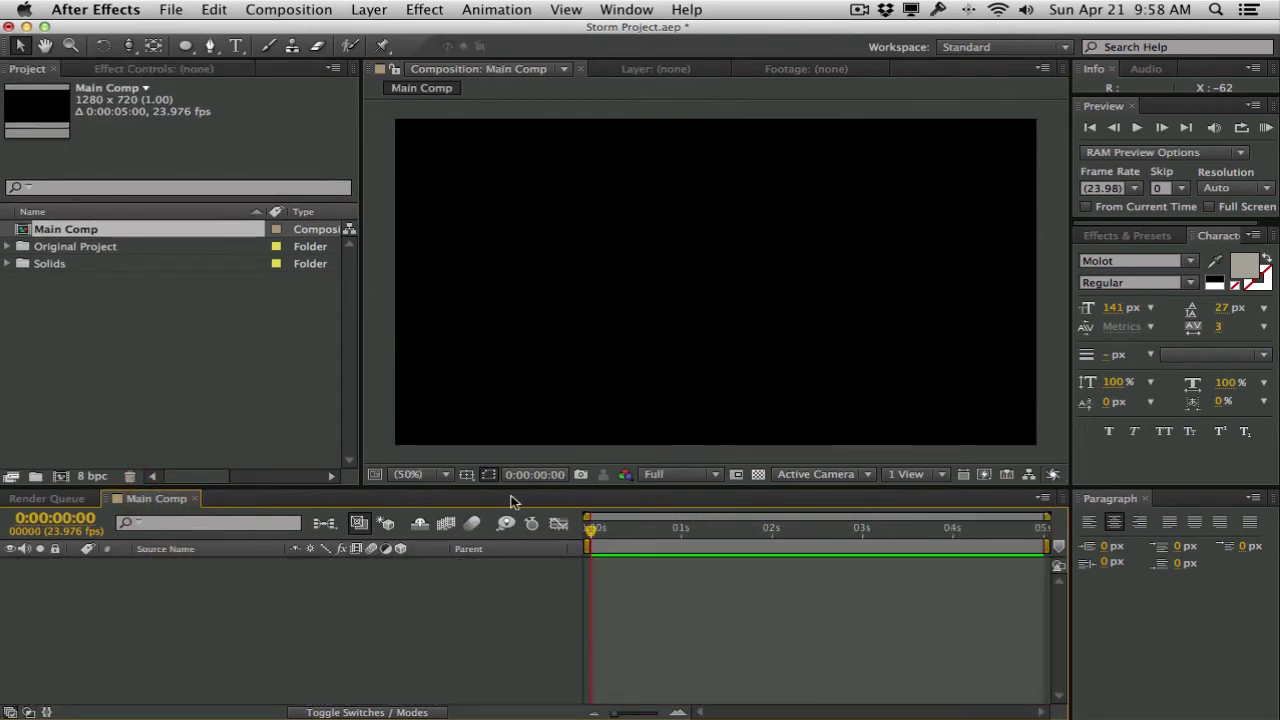
pyautogui.moveTo(507, 488); pyautogui.dragTo(507, 486)
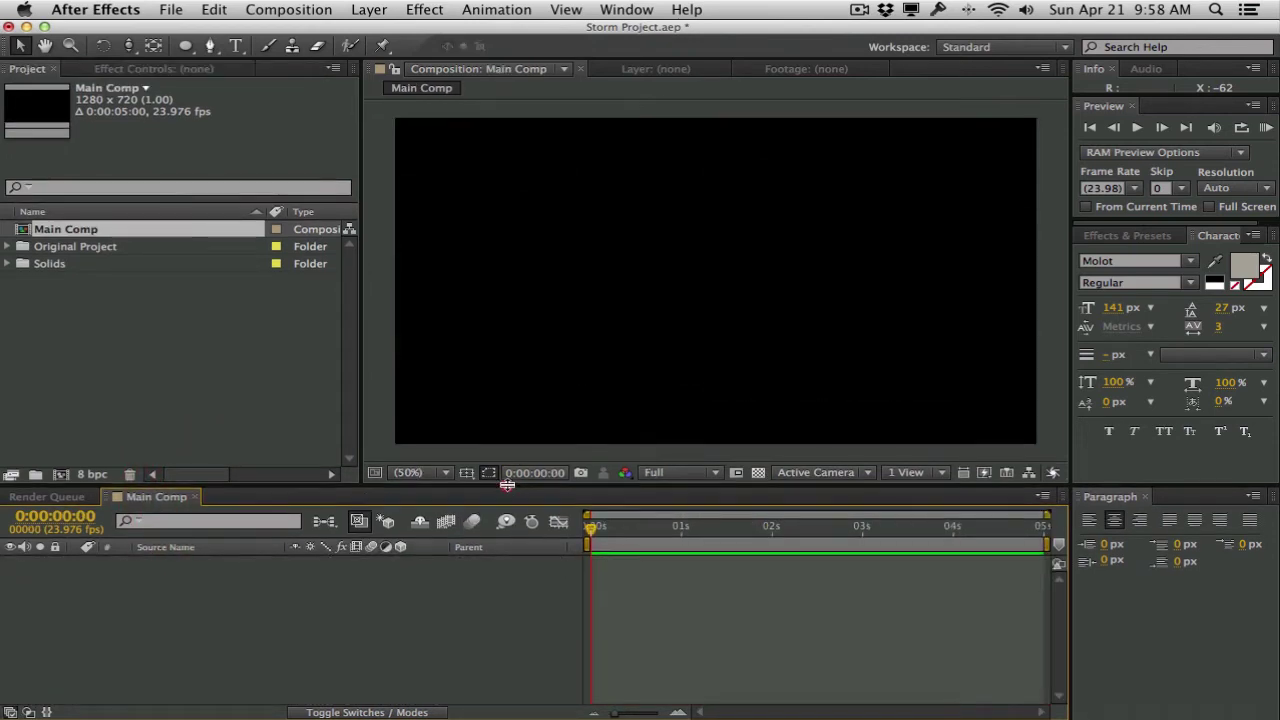
# Create a new composition named Smoke Particles with a width of 640 px, keeping the 16:9 aspect ratio locked.
pyautogui.click(289, 9)
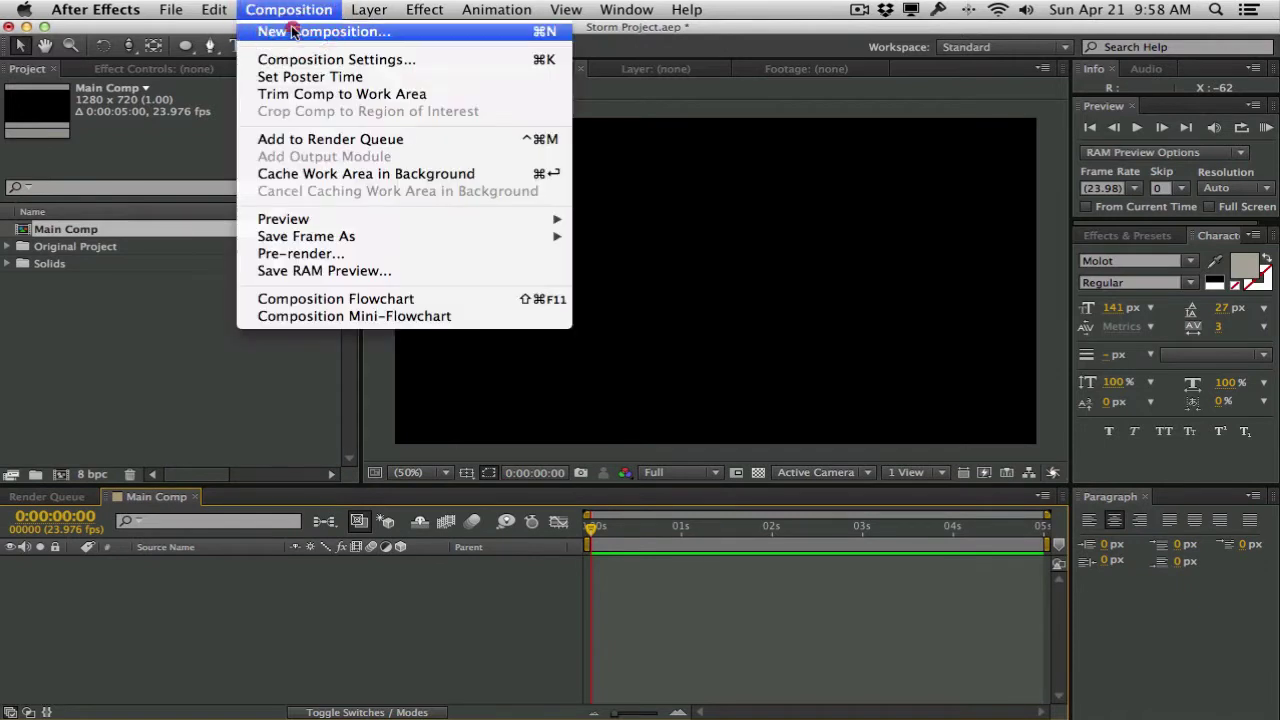
pyautogui.click(290, 31)
pyautogui.moveTo(515, 145); pyautogui.dragTo(515, 166)
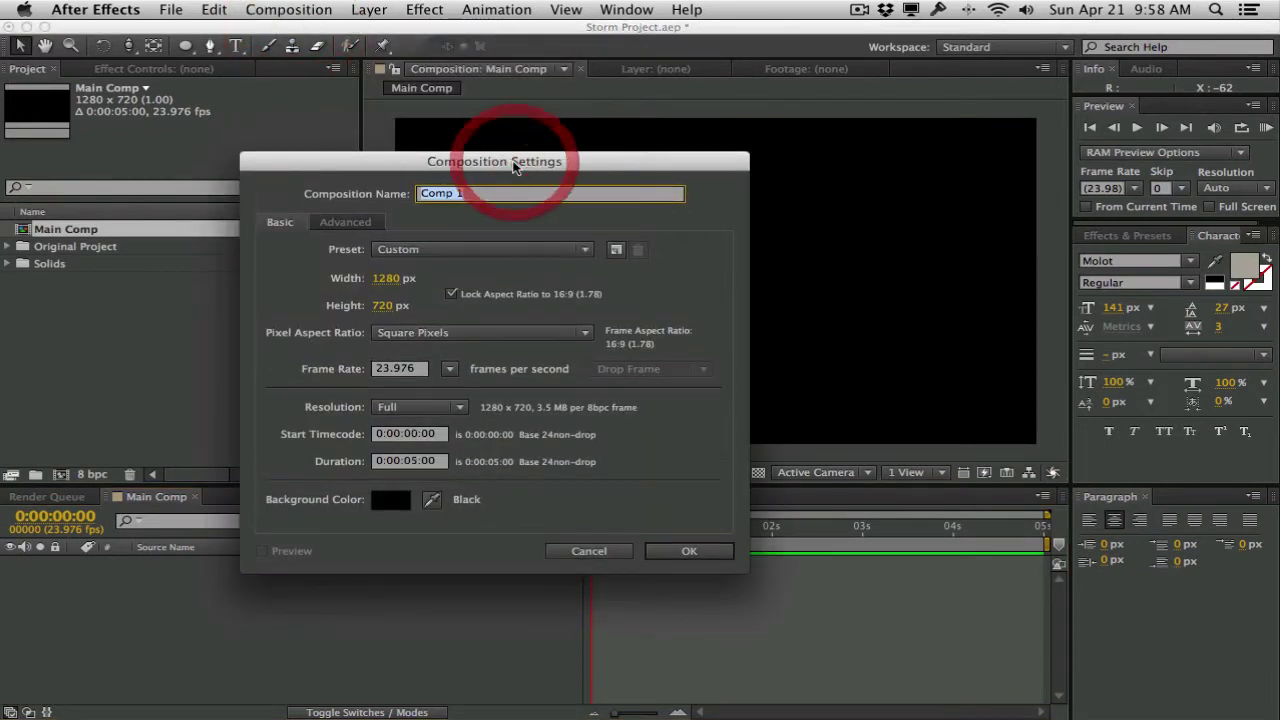
pyautogui.write('Smoke Particles')
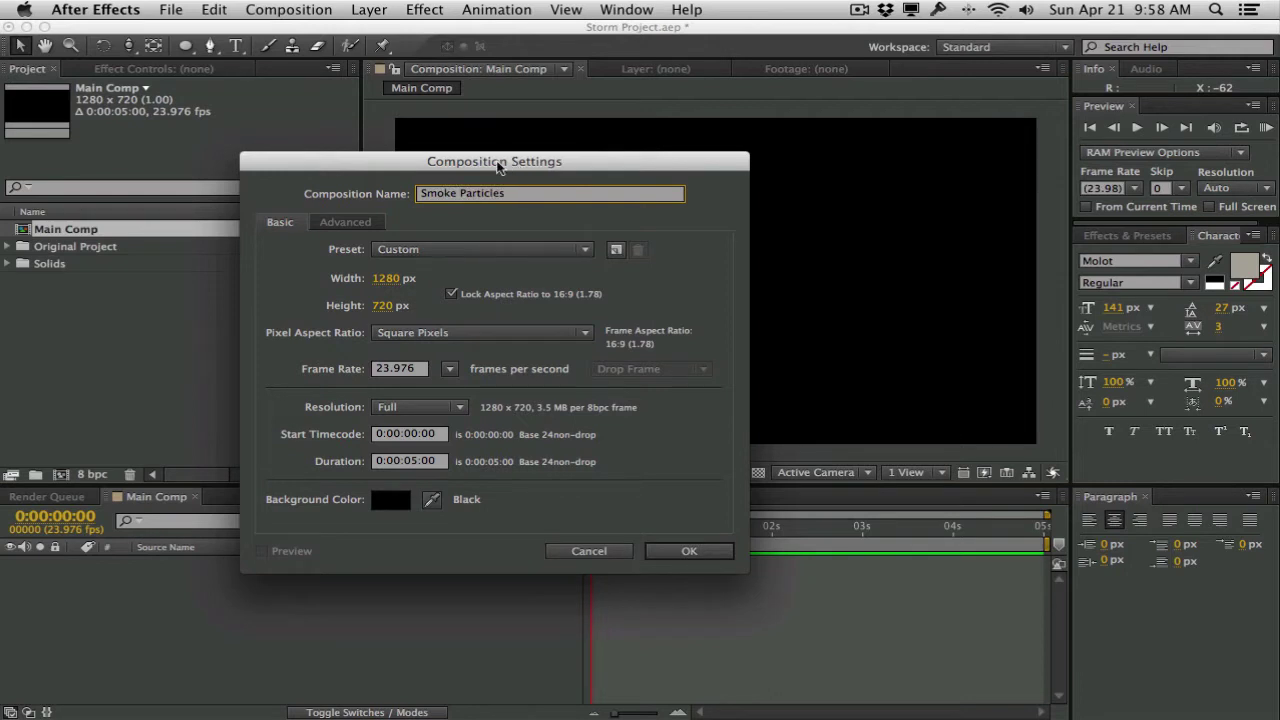
pyautogui.moveTo(498, 166); pyautogui.dragTo(557, 110)
pyautogui.click(445, 222)
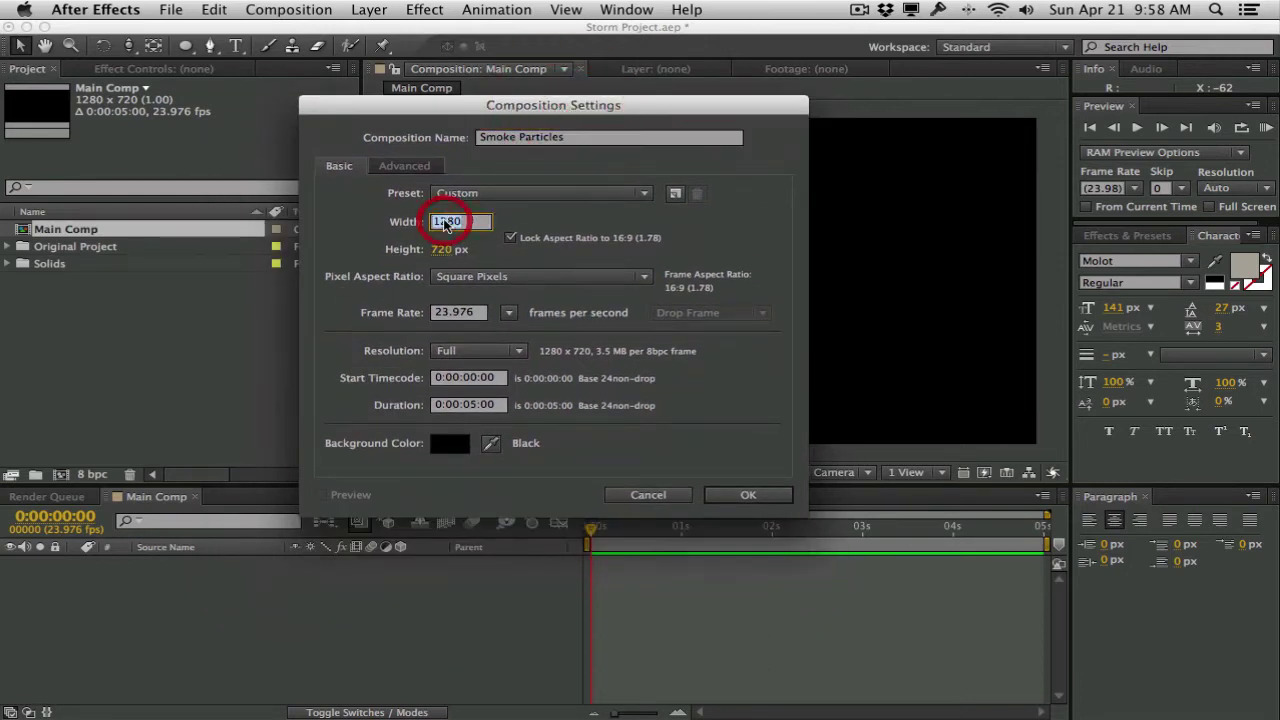
pyautogui.write('640')
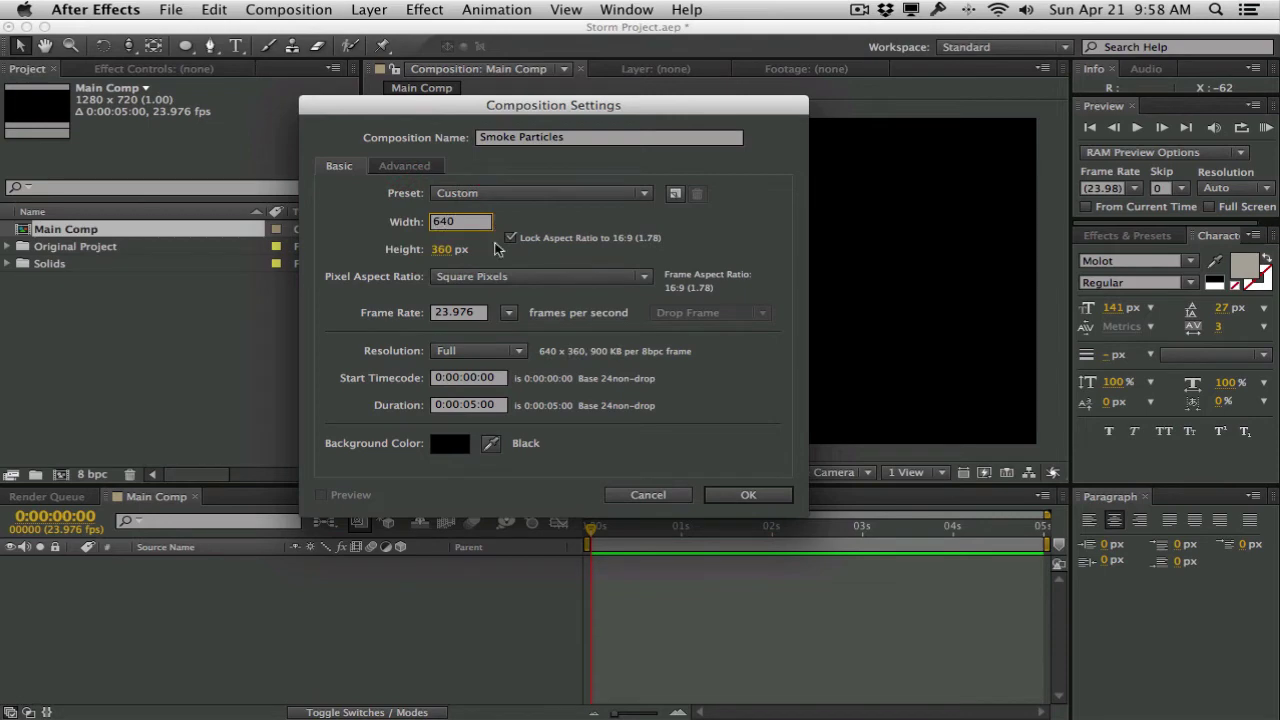
pyautogui.click(766, 493)
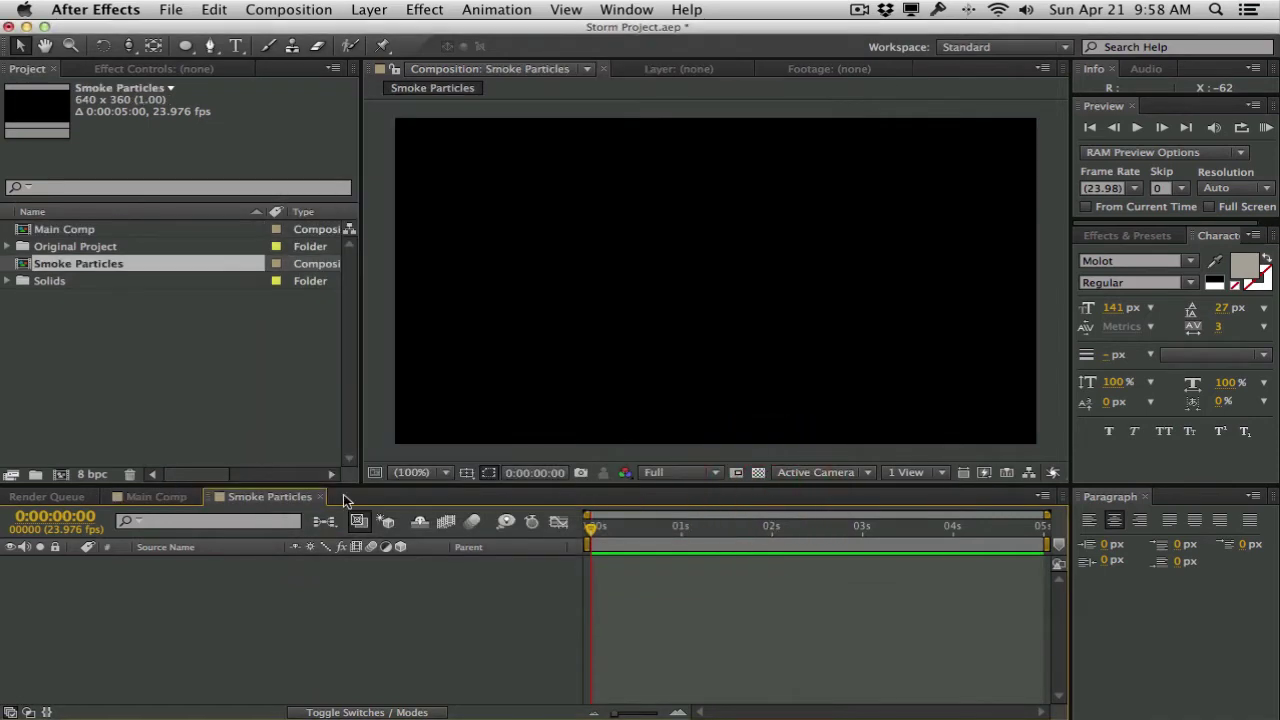
# Add a black 640 x 360 solid layer named Smoke Particle to the Smoke Particles composition.
pyautogui.click(369, 9)
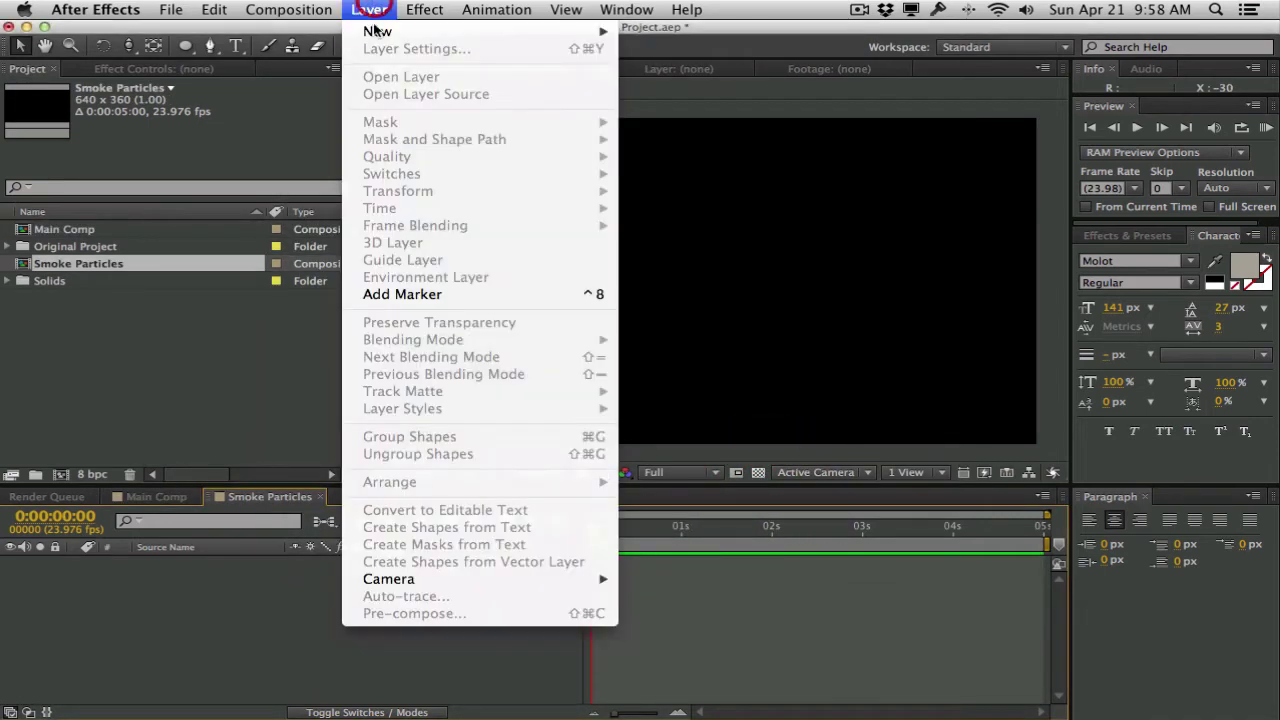
pyautogui.moveTo(377, 31)
pyautogui.click(700, 53)
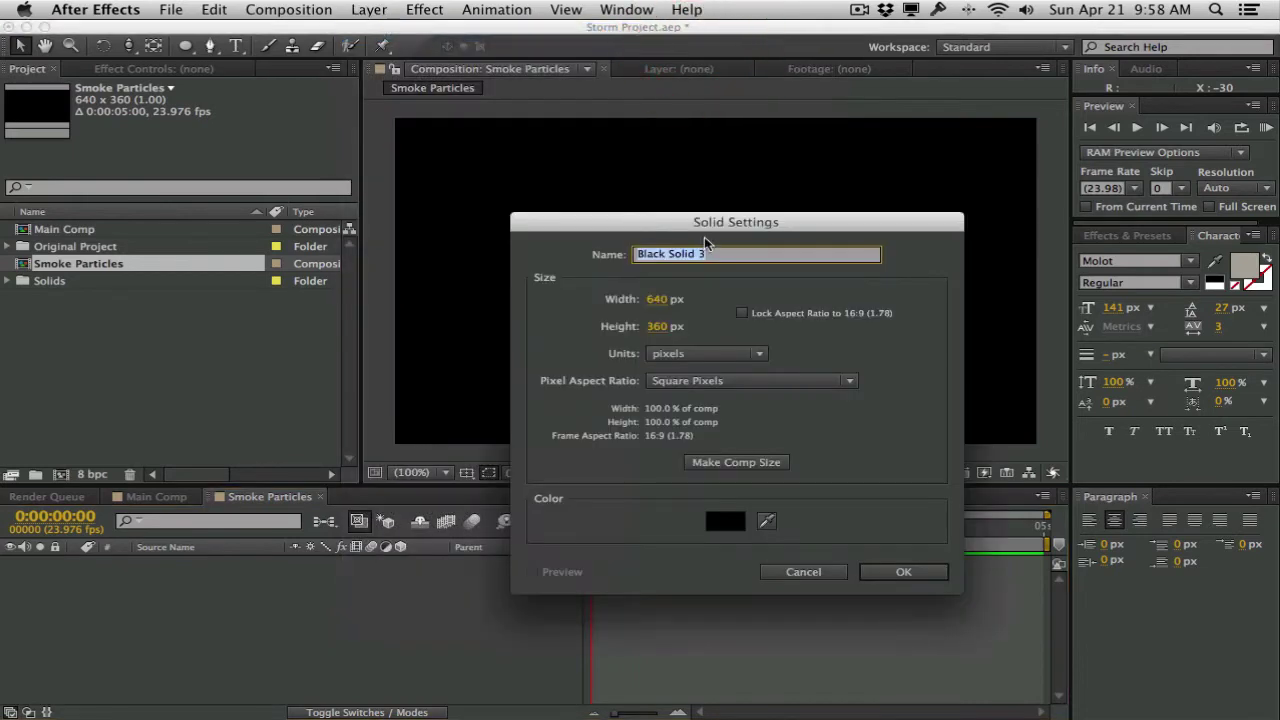
pyautogui.moveTo(706, 165); pyautogui.dragTo(524, 119)
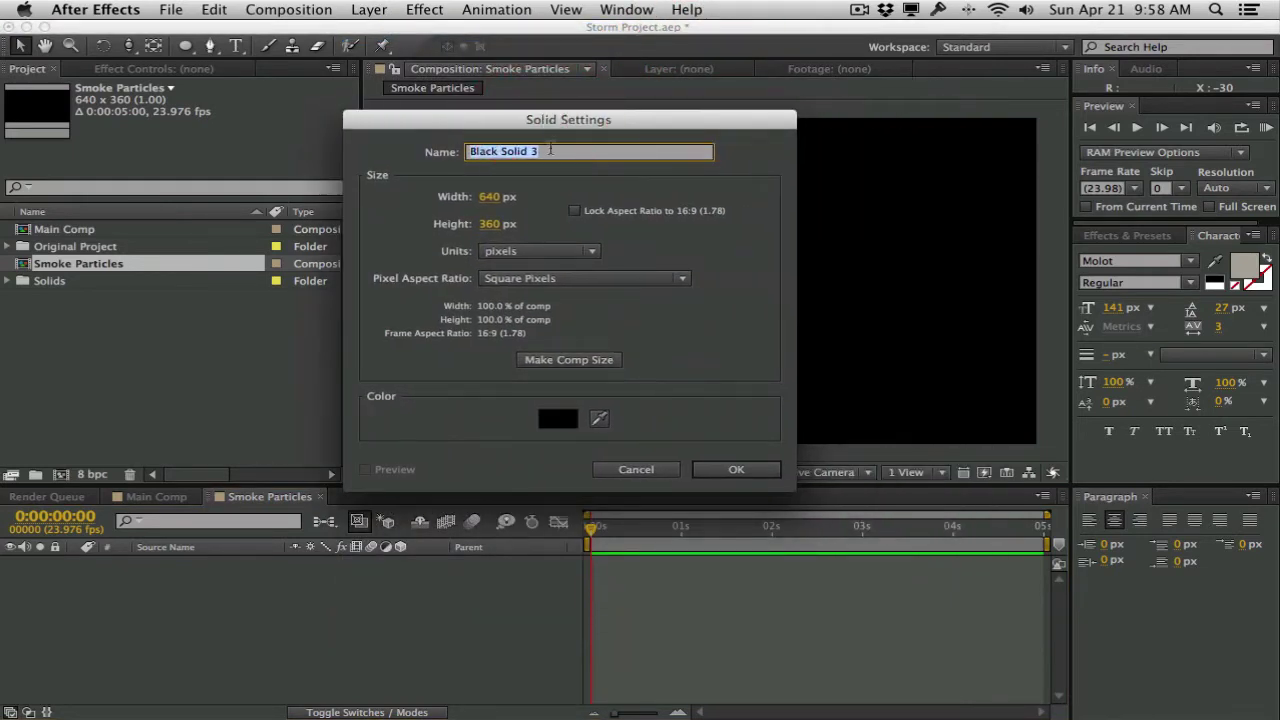
pyautogui.write('Smoke Particle')
pyautogui.press('Return')
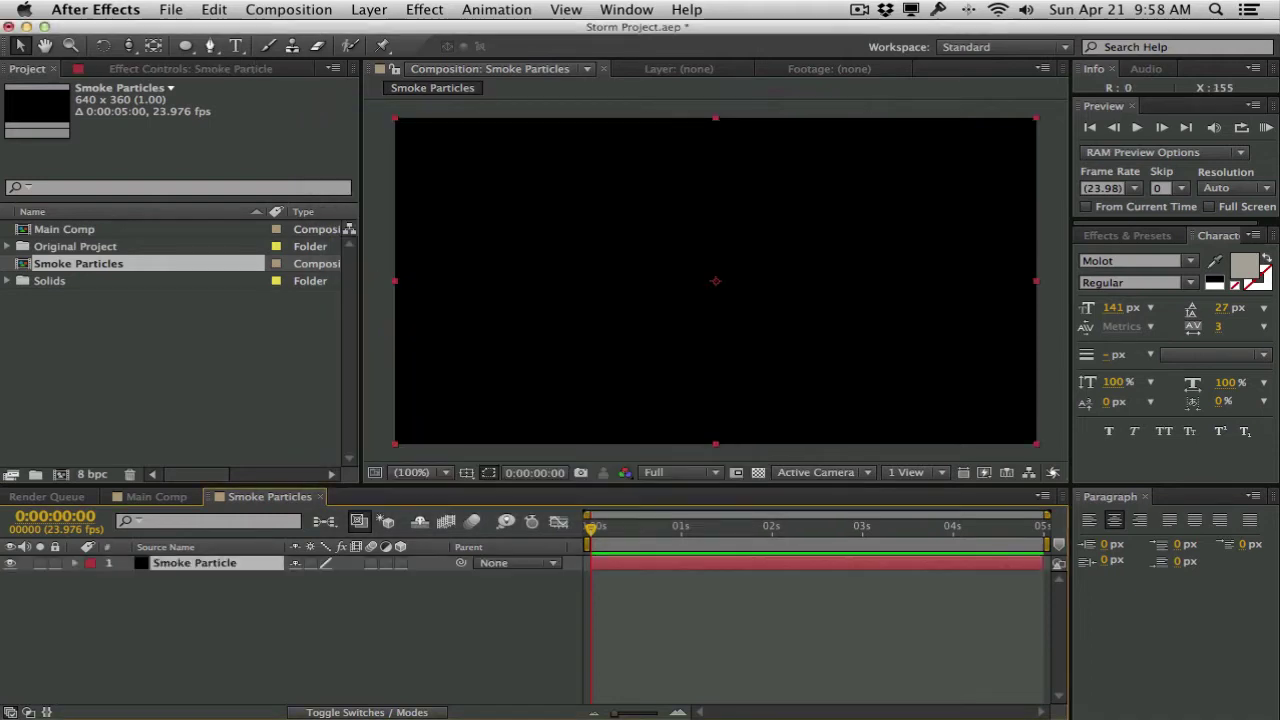
# Apply the Fractal Noise effect to the Smoke Particle layer.
pyautogui.click(424, 9)
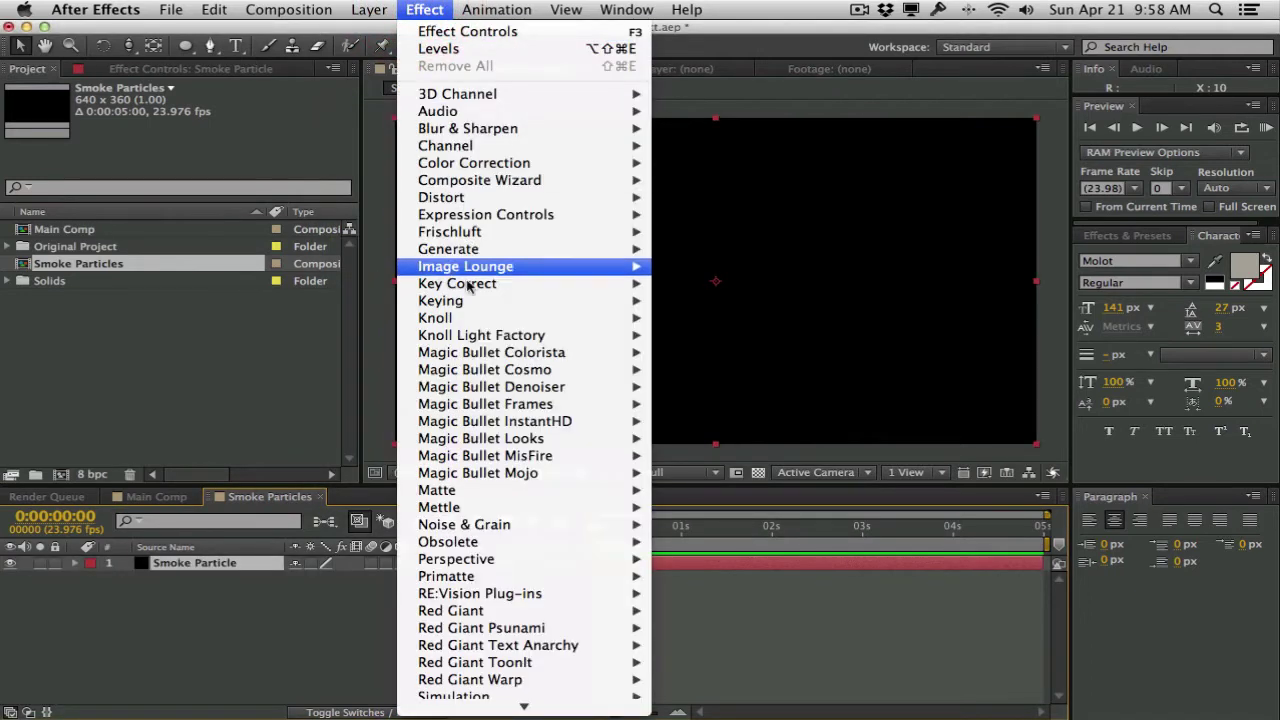
pyautogui.moveTo(510, 528)
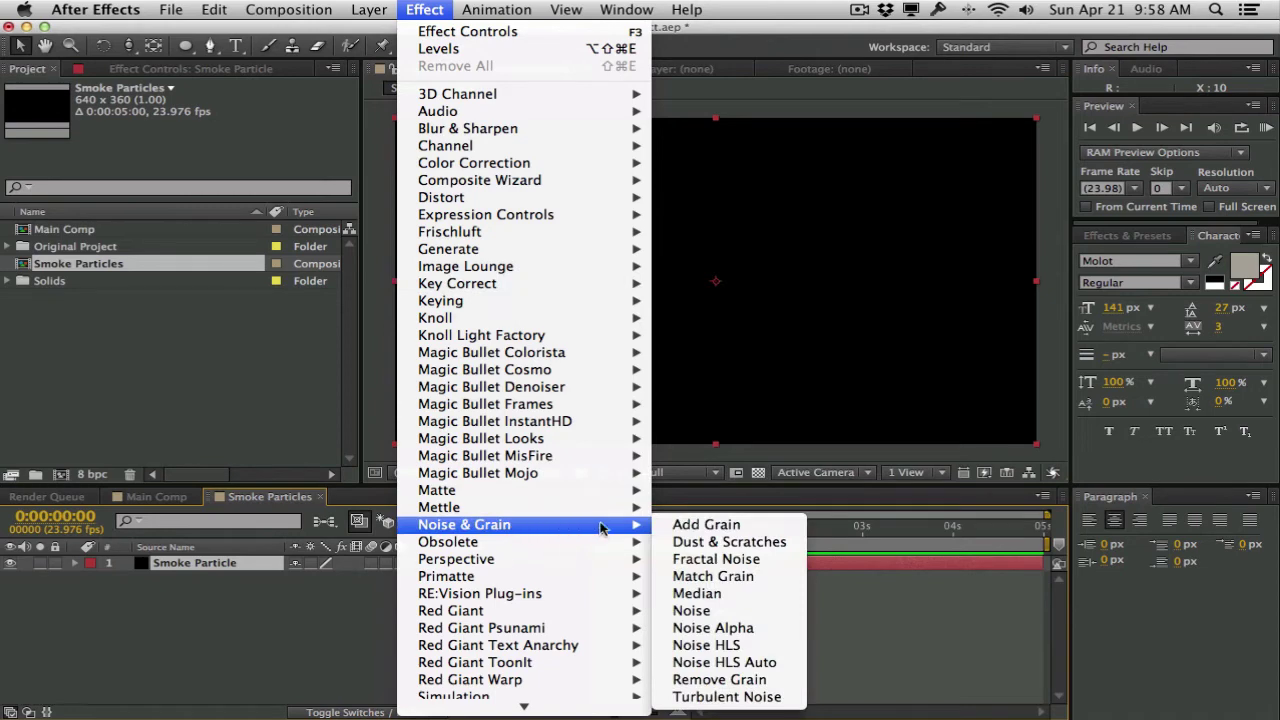
pyautogui.click(722, 560)
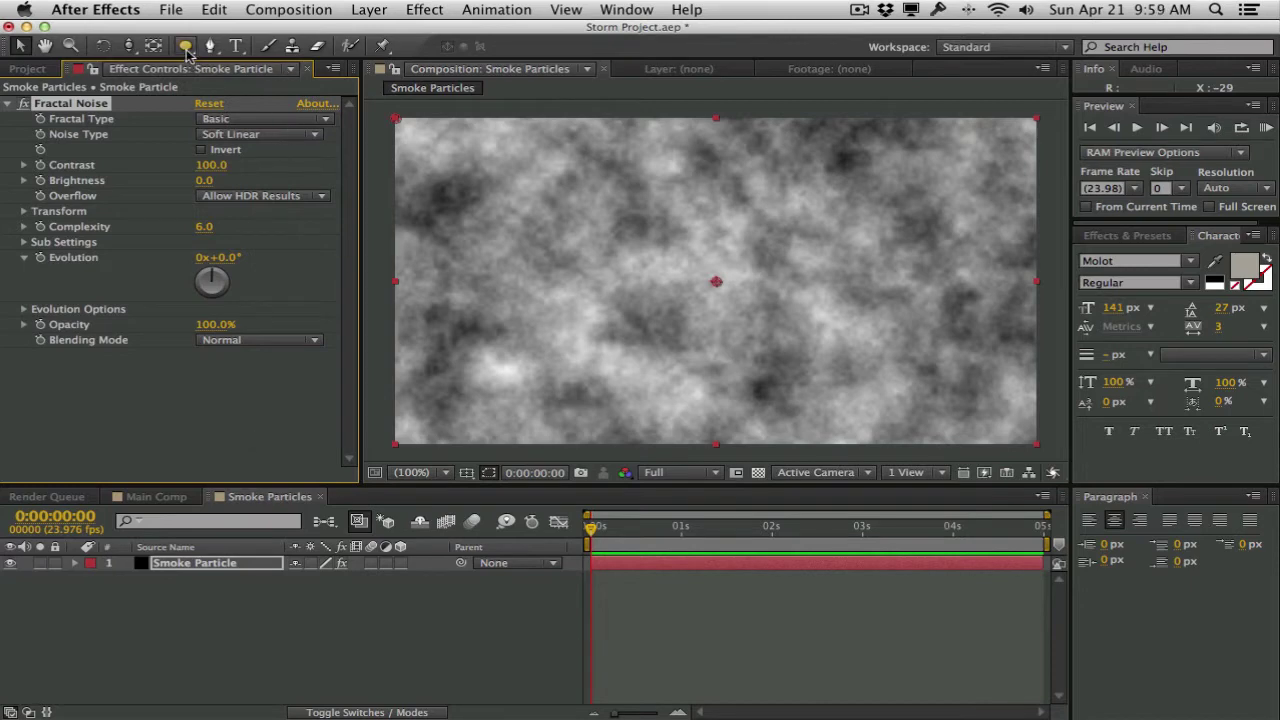
# Draw a wide elliptical mask on the Smoke Particle layer and centre it in the frame.
pyautogui.moveTo(185, 50); pyautogui.dragTo(265, 86)
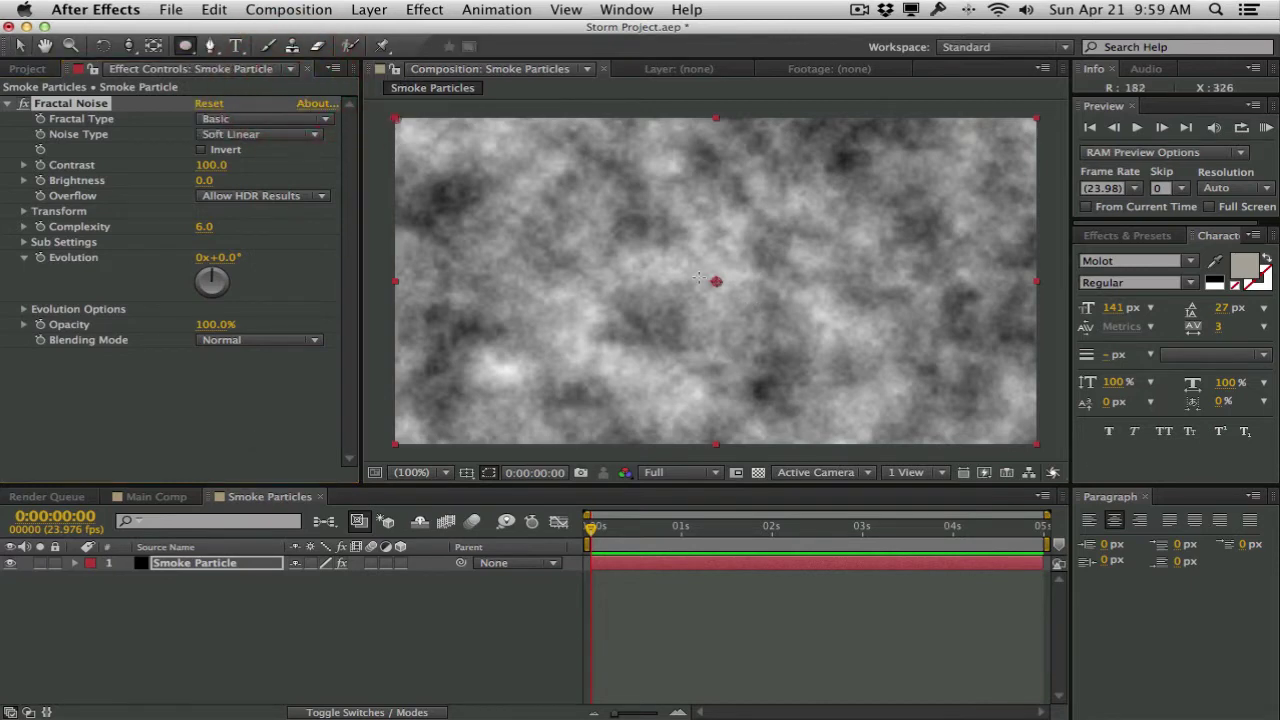
pyautogui.moveTo(600, 241); pyautogui.dragTo(831, 341)
pyautogui.press('v')
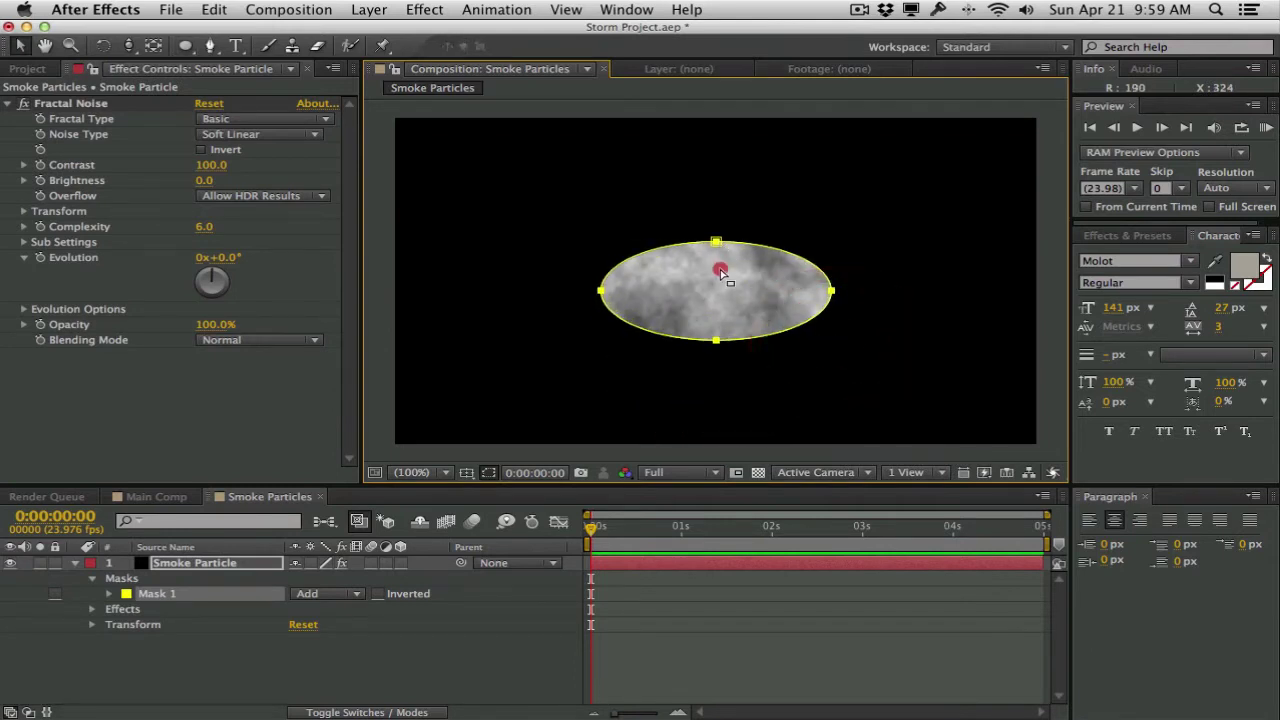
pyautogui.click(719, 260)
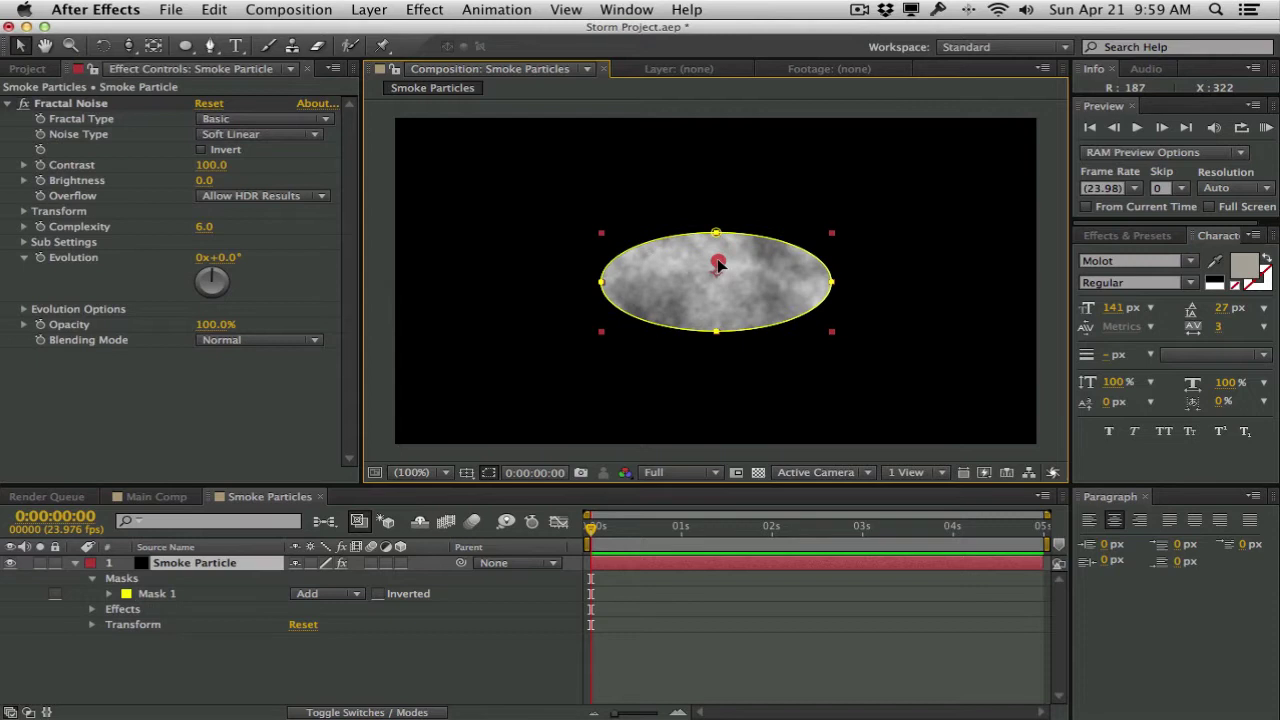
# Reshape the ellipse mask into an irregular blob by moving its points and bending their handles, narrowing its right end.
pyautogui.click(716, 233)
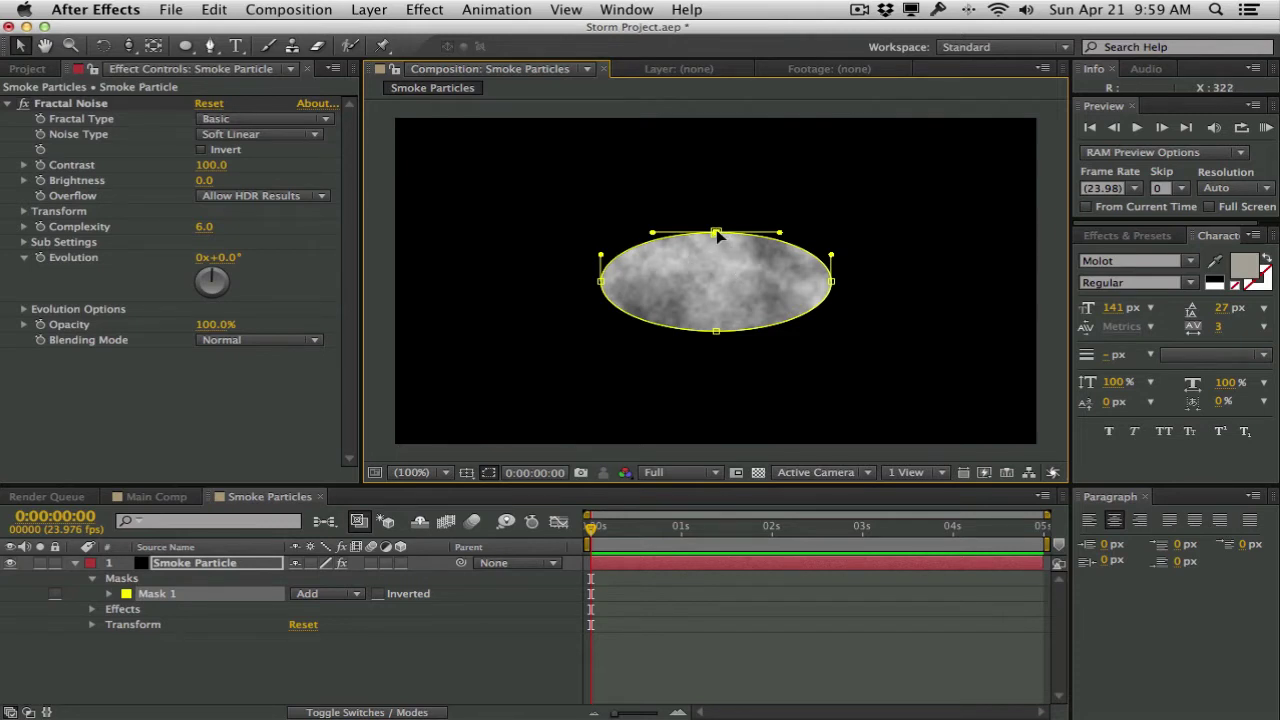
pyautogui.moveTo(718, 234); pyautogui.dragTo(670, 224)
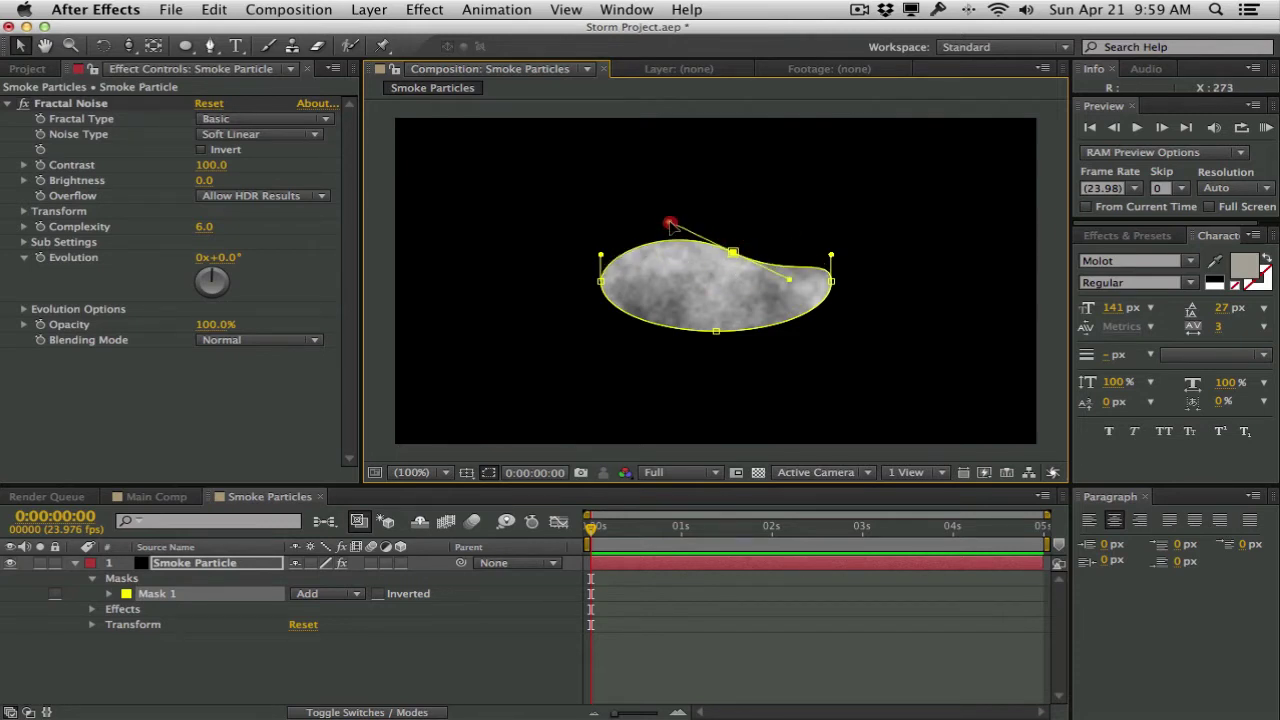
pyautogui.moveTo(716, 331); pyautogui.dragTo(834, 327)
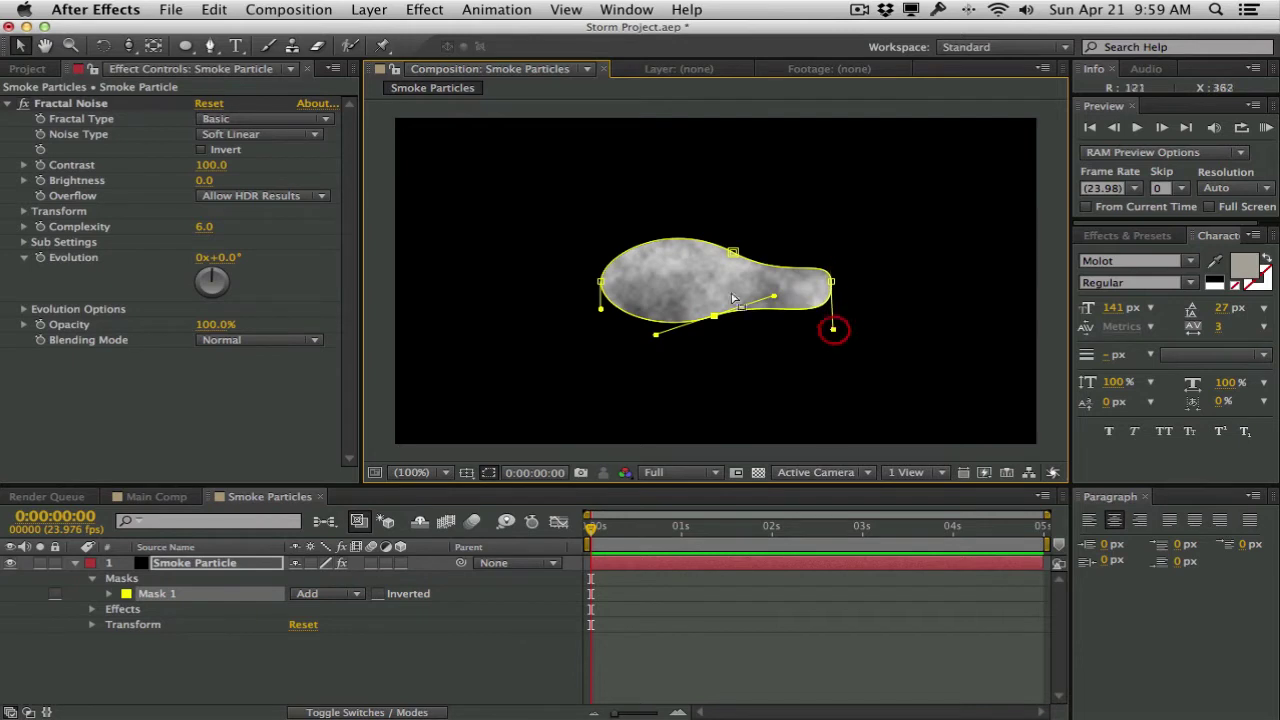
pyautogui.doubleClick(629, 283)
pyautogui.click(591, 287)
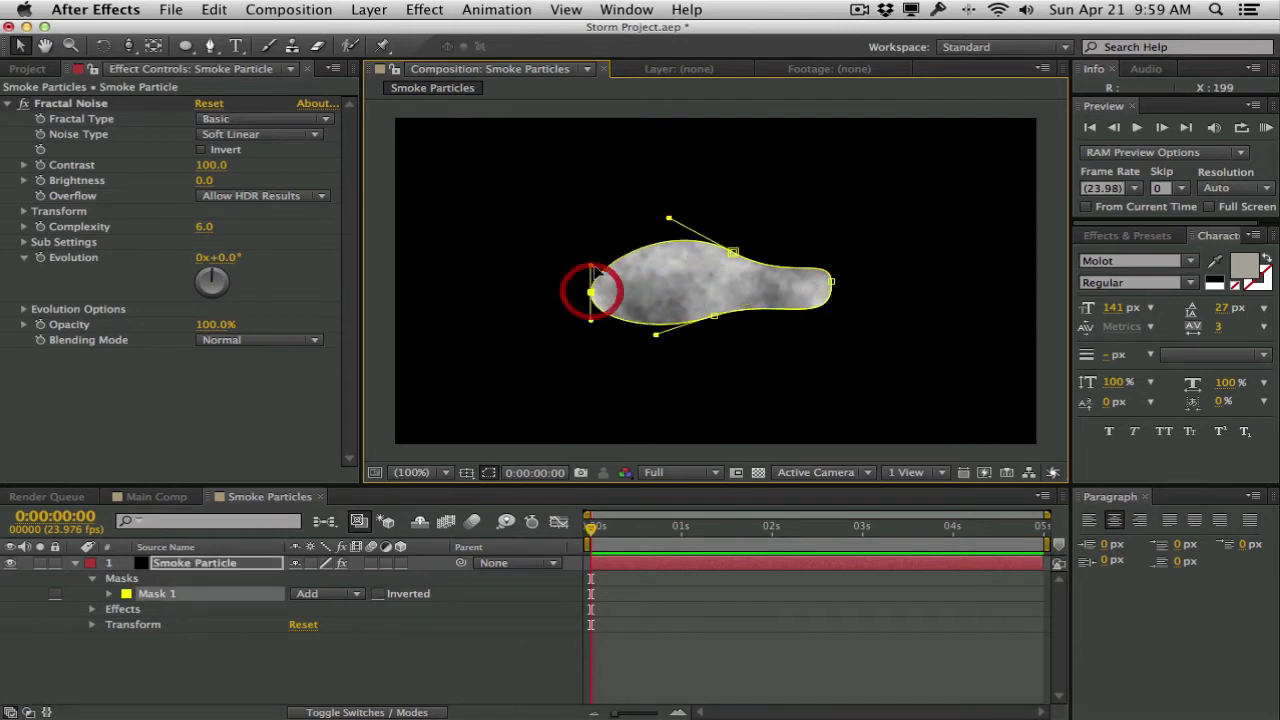
pyautogui.moveTo(591, 287); pyautogui.dragTo(580, 209)
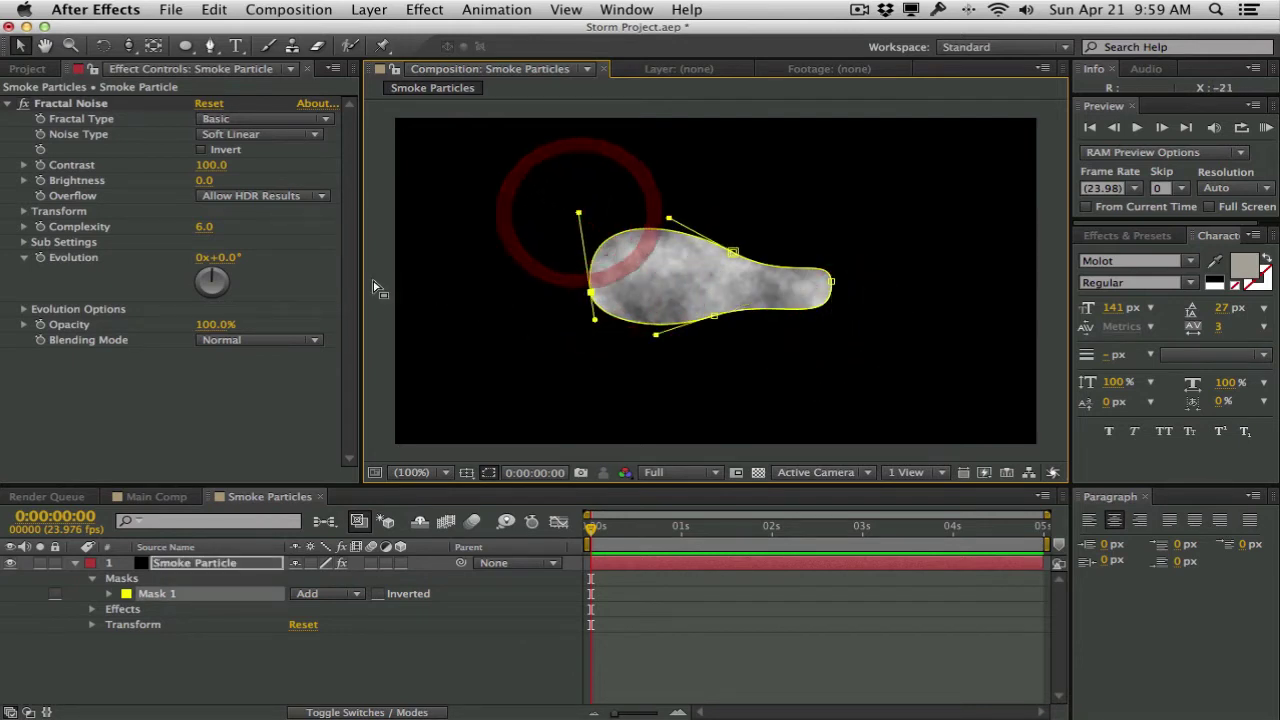
# Set the feather of Mask 1 on the Smoke Particle layer to 97 pixels in both directions.
pyautogui.doubleClick(655, 267)
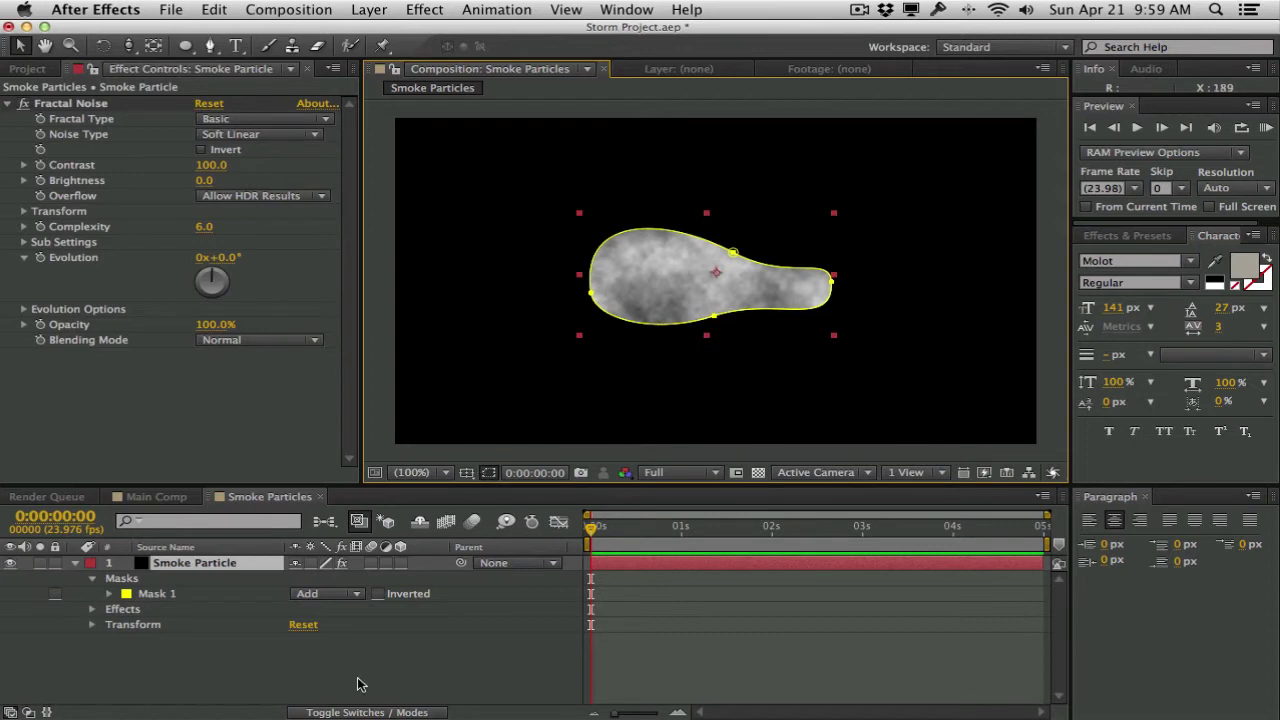
pyautogui.click(213, 564)
pyautogui.press('f')
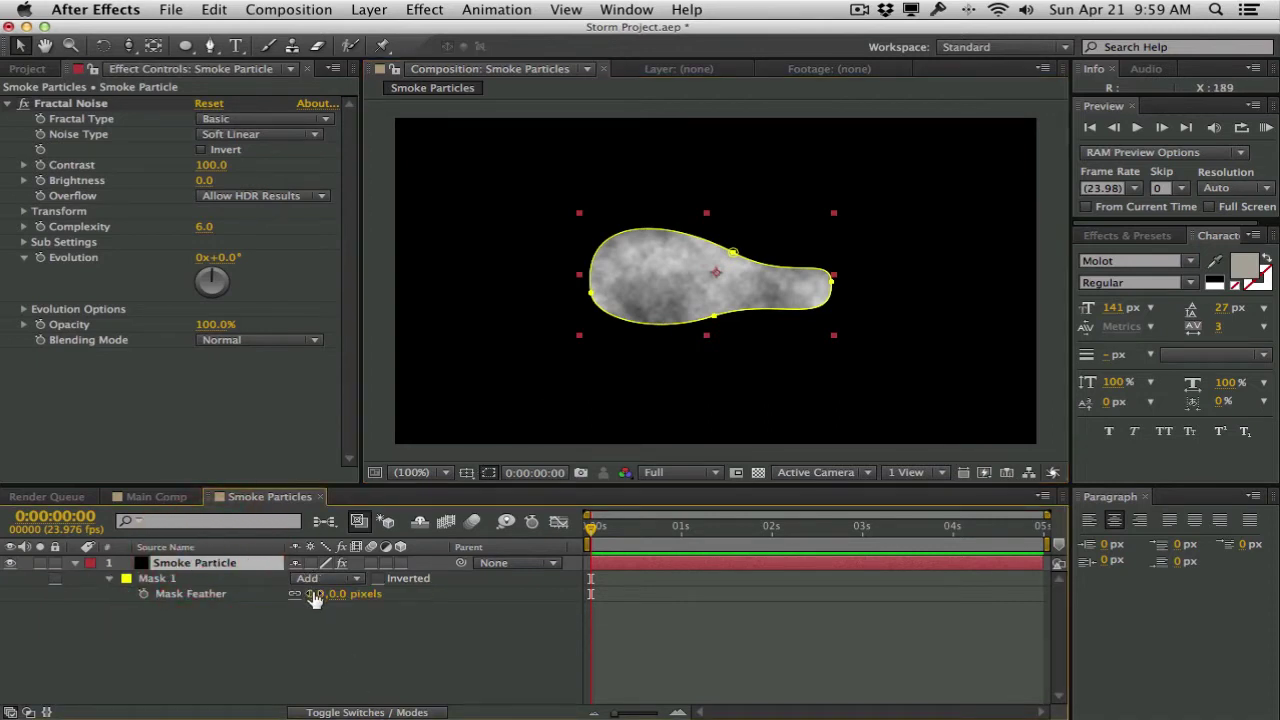
pyautogui.moveTo(314, 597); pyautogui.dragTo(336, 593)
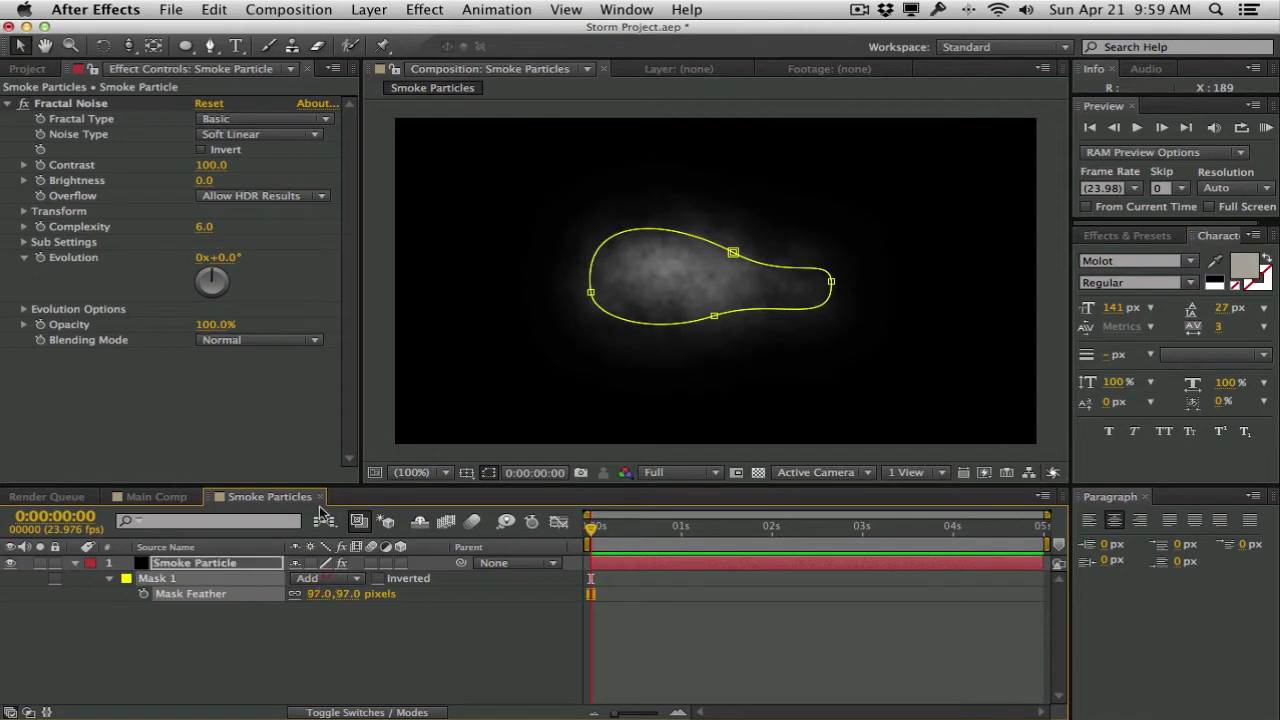
pyautogui.click(383, 398)
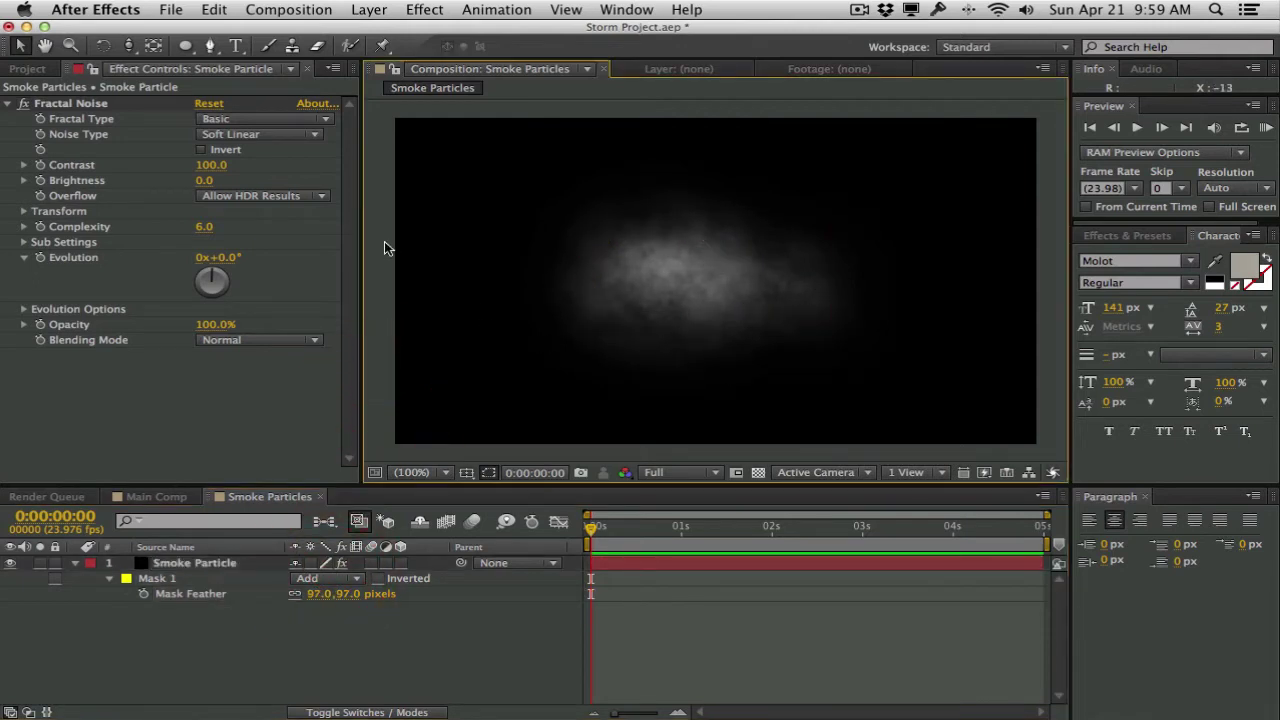
# Set the Fractal Noise contrast to 142 and its brightness to -9.
pyautogui.click(95, 105)
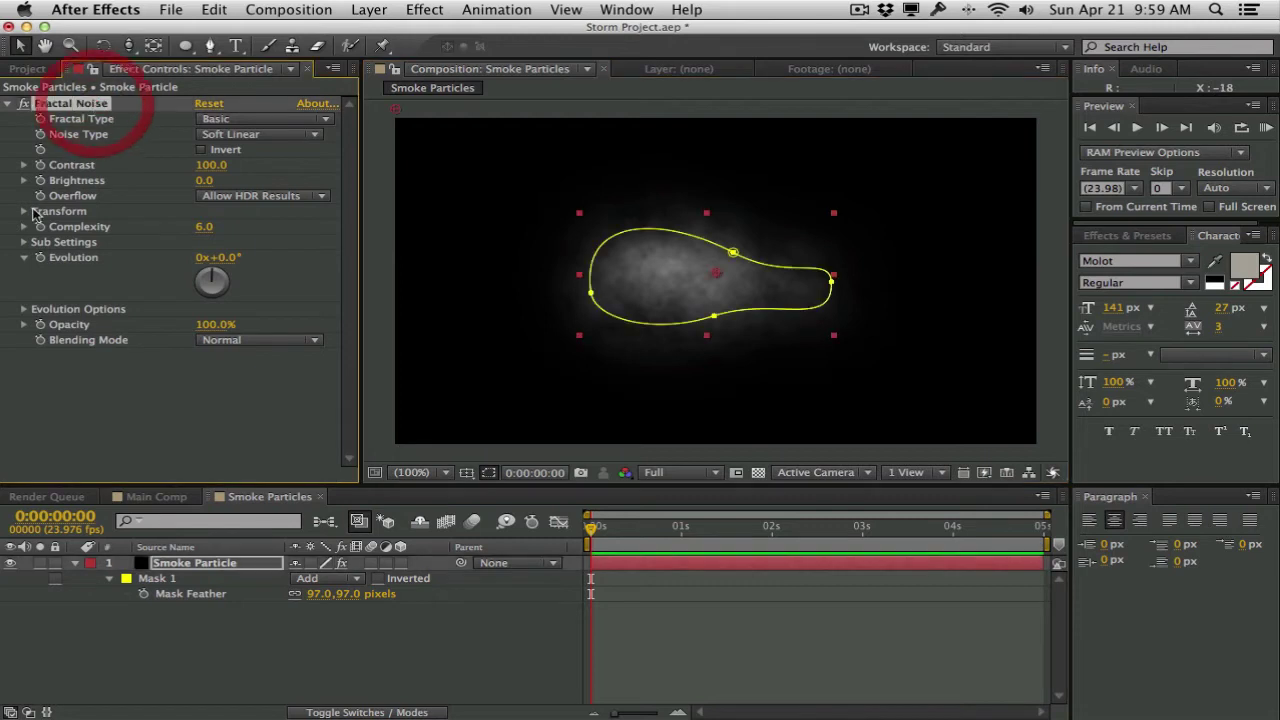
pyautogui.moveTo(211, 165)
pyautogui.mouseDown()
pyautogui.moveTo(260, 158)
pyautogui.moveTo(198, 181)
pyautogui.mouseUp()
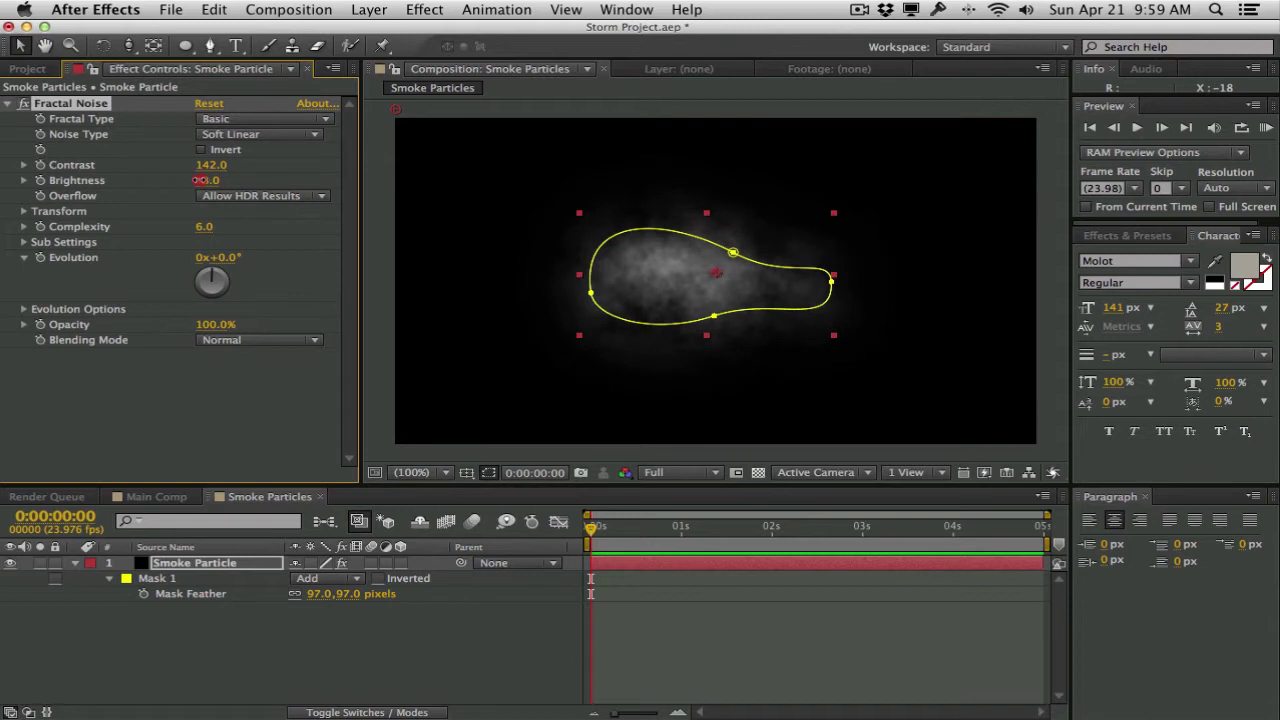
pyautogui.moveTo(200, 180); pyautogui.dragTo(212, 178)
# Set the Fractal Noise transform scale to 96 and its complexity to 6.5.
pyautogui.click(23, 212)
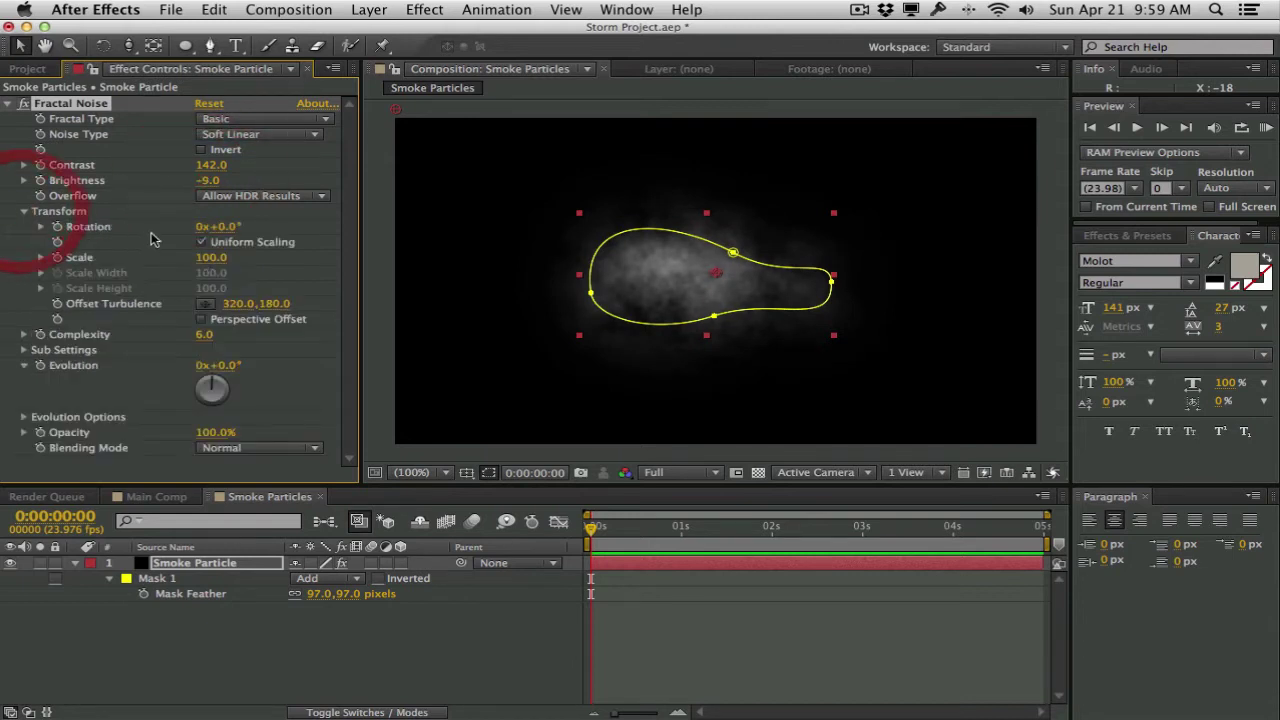
pyautogui.click(41, 258)
pyautogui.moveTo(210, 258)
pyautogui.mouseDown()
pyautogui.moveTo(191, 262)
pyautogui.moveTo(209, 258)
pyautogui.mouseUp()
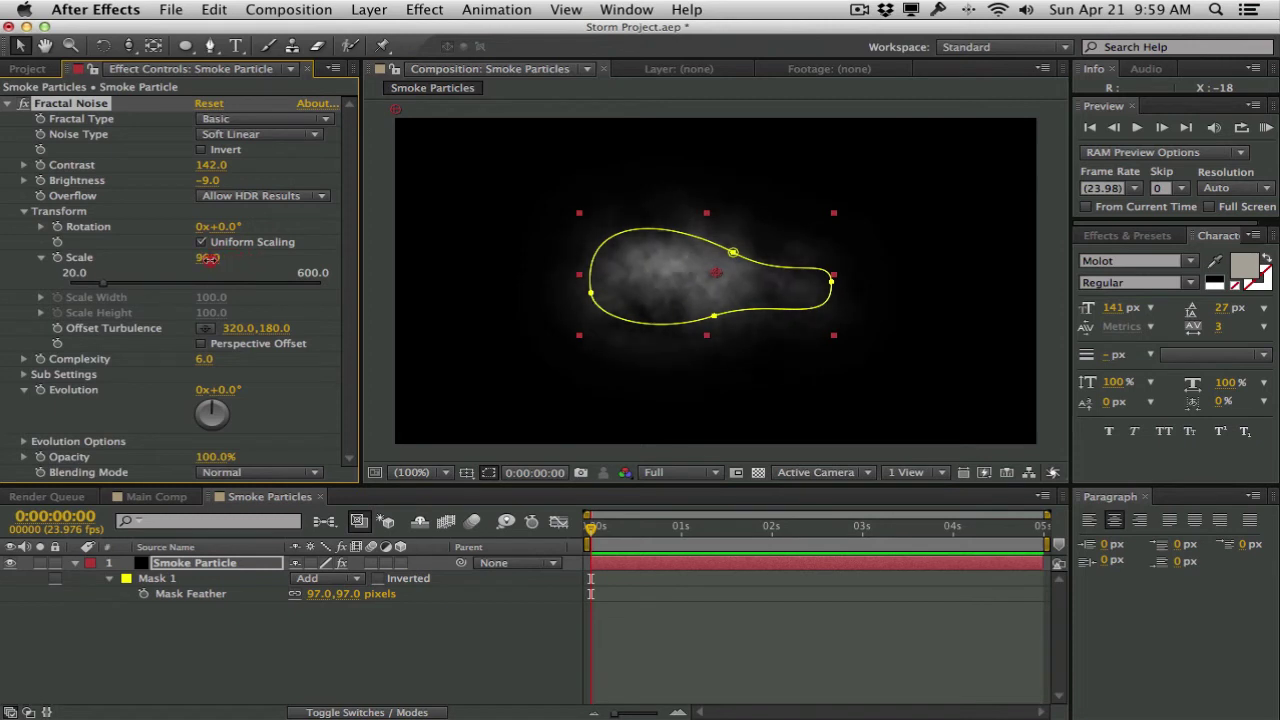
pyautogui.click(386, 257)
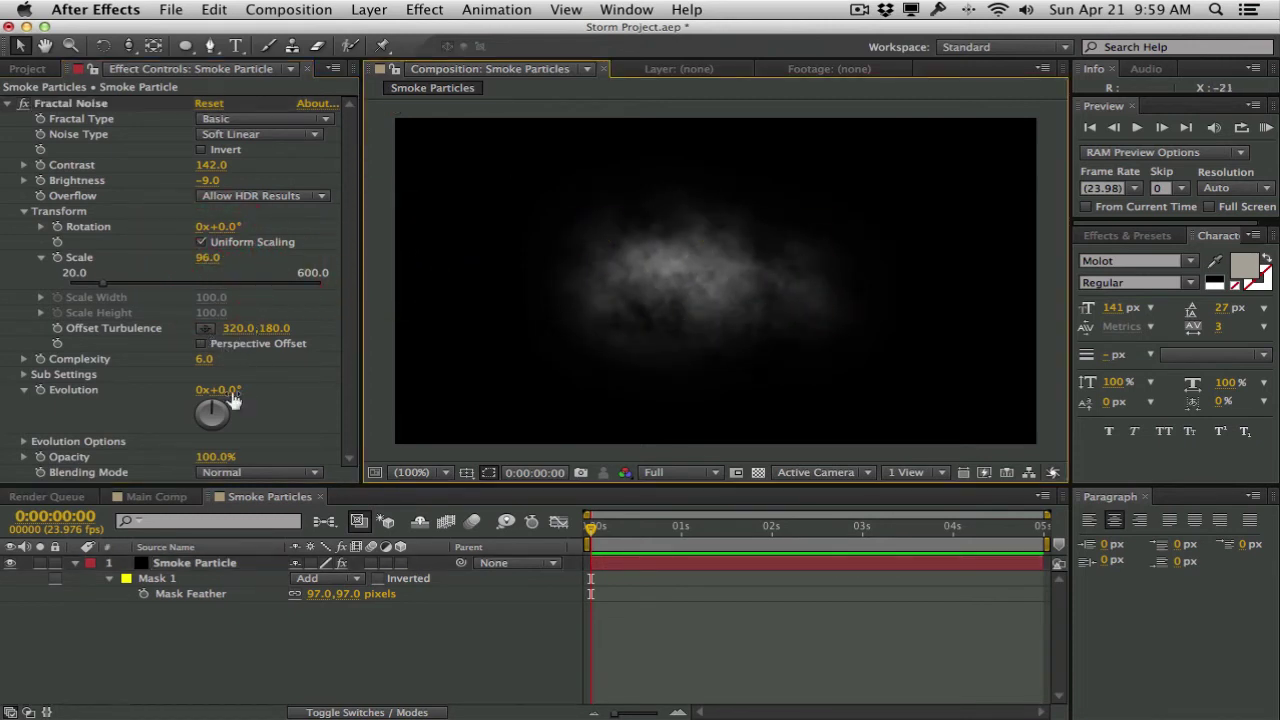
pyautogui.moveTo(205, 363); pyautogui.dragTo(251, 357)
pyautogui.click(380, 329)
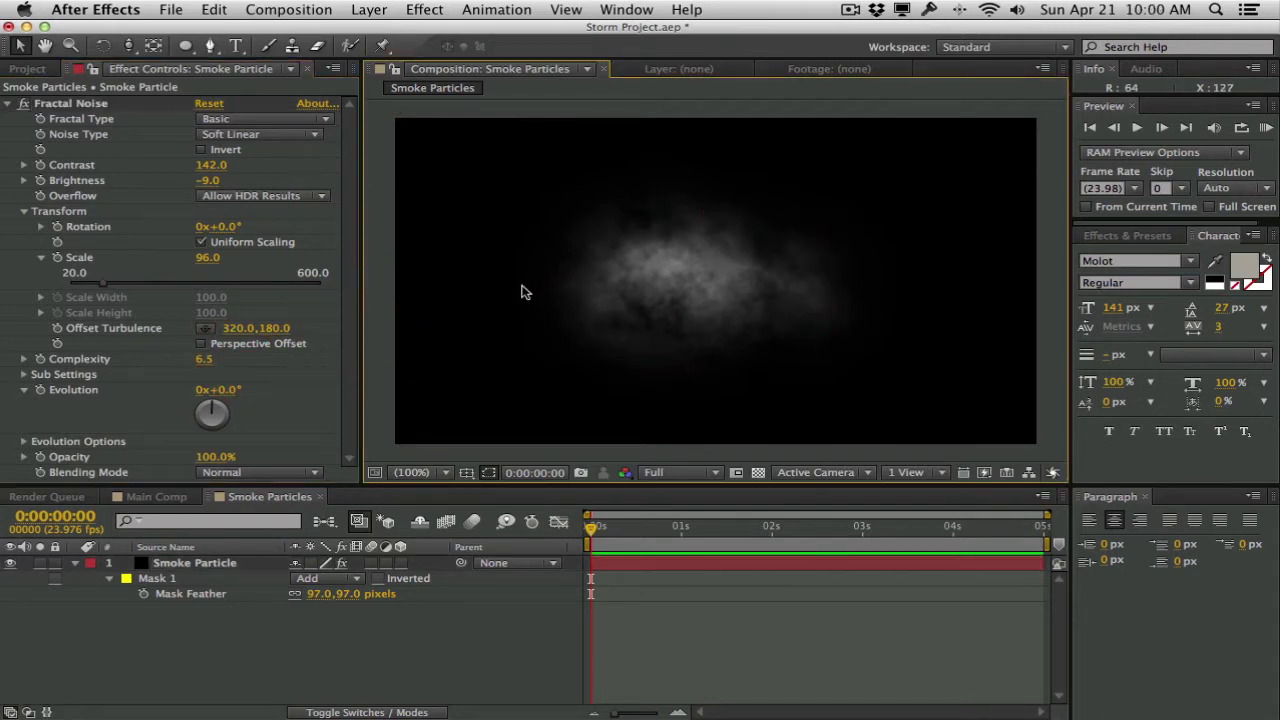
# Animate the Fractal Noise Evolution from the start of the composition with the expression time*40.
pyautogui.moveTo(594, 528); pyautogui.dragTo(749, 527)
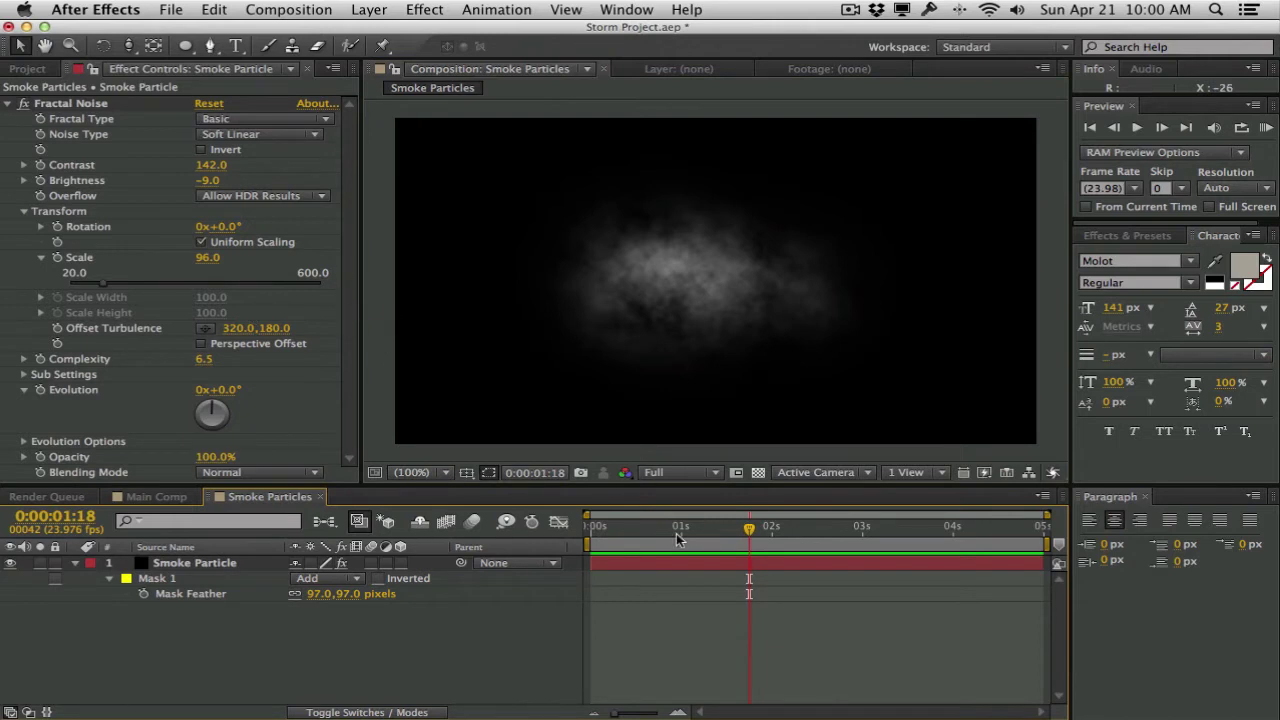
pyautogui.press('Home')
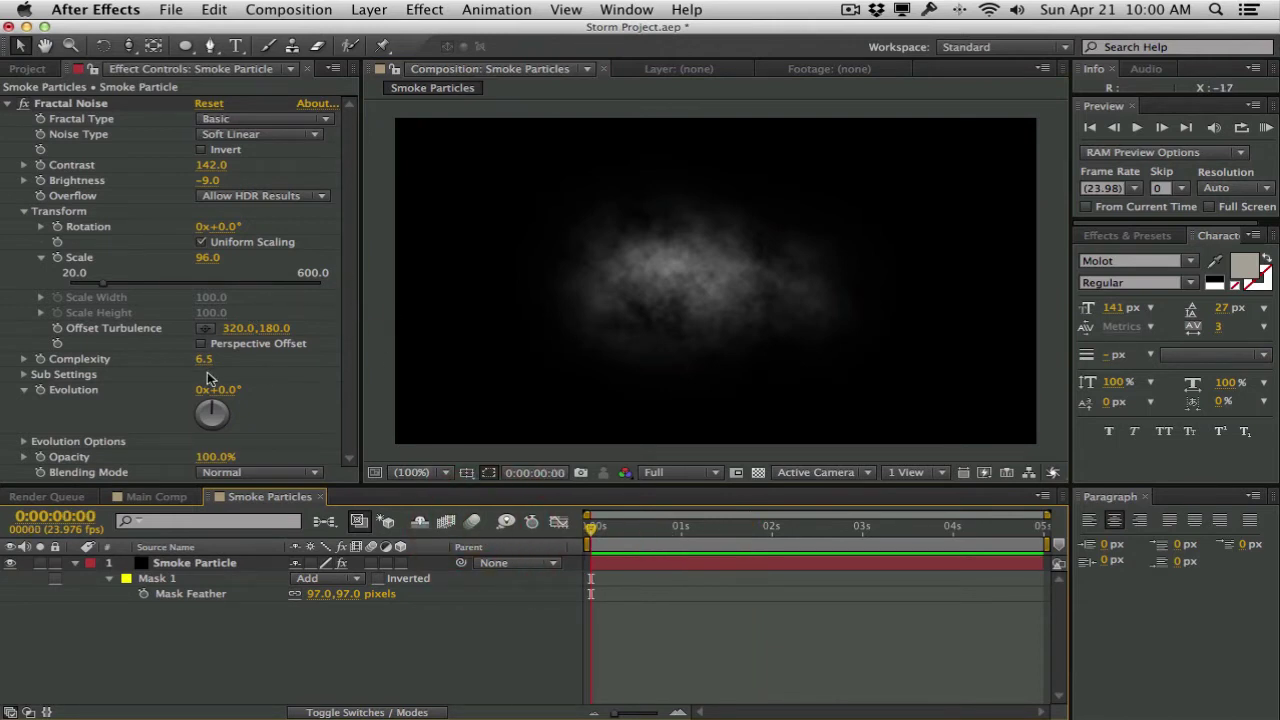
pyautogui.keyDown('alt'); pyautogui.click(40, 390); pyautogui.keyUp('alt')
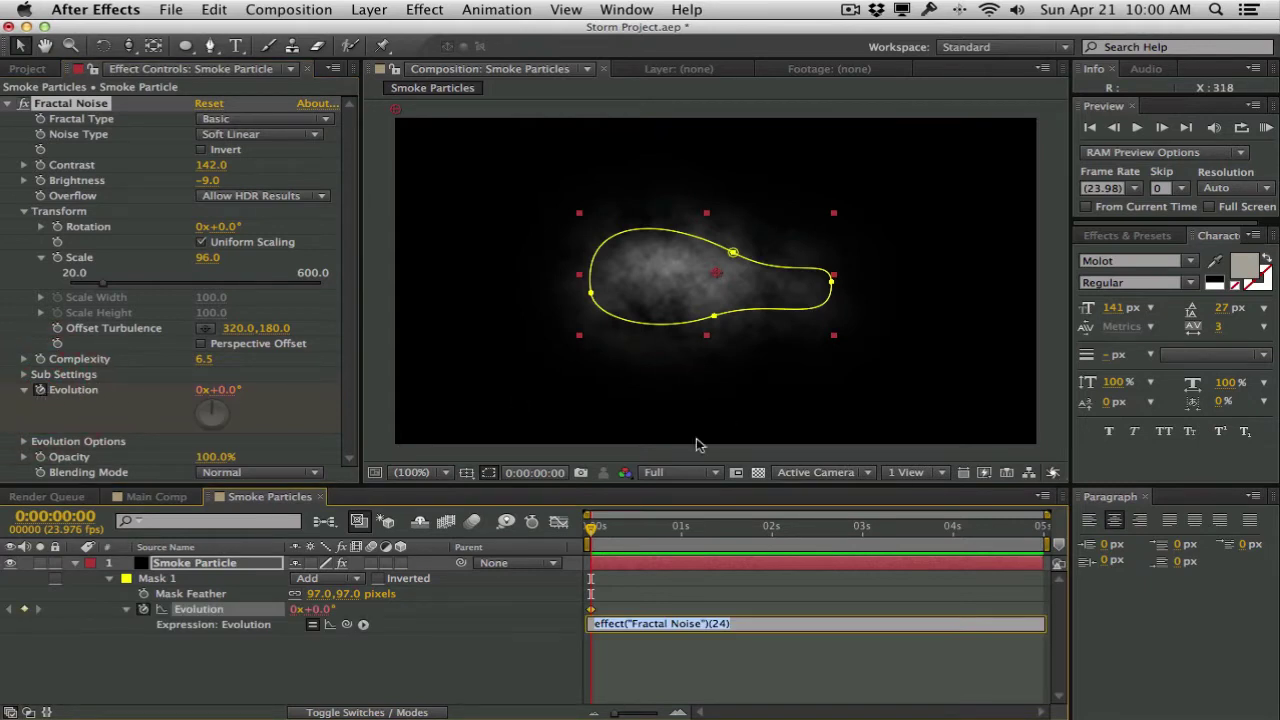
pyautogui.write('time')
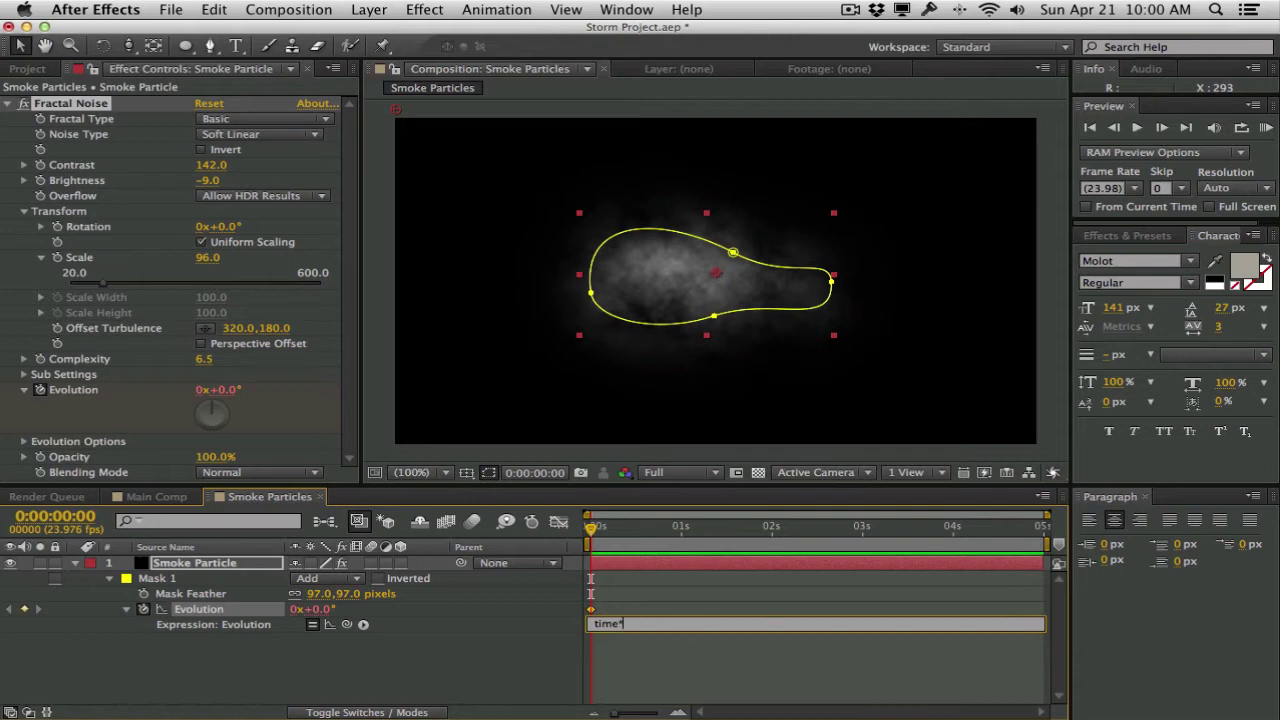
pyautogui.write('*40')
pyautogui.click(716, 355)
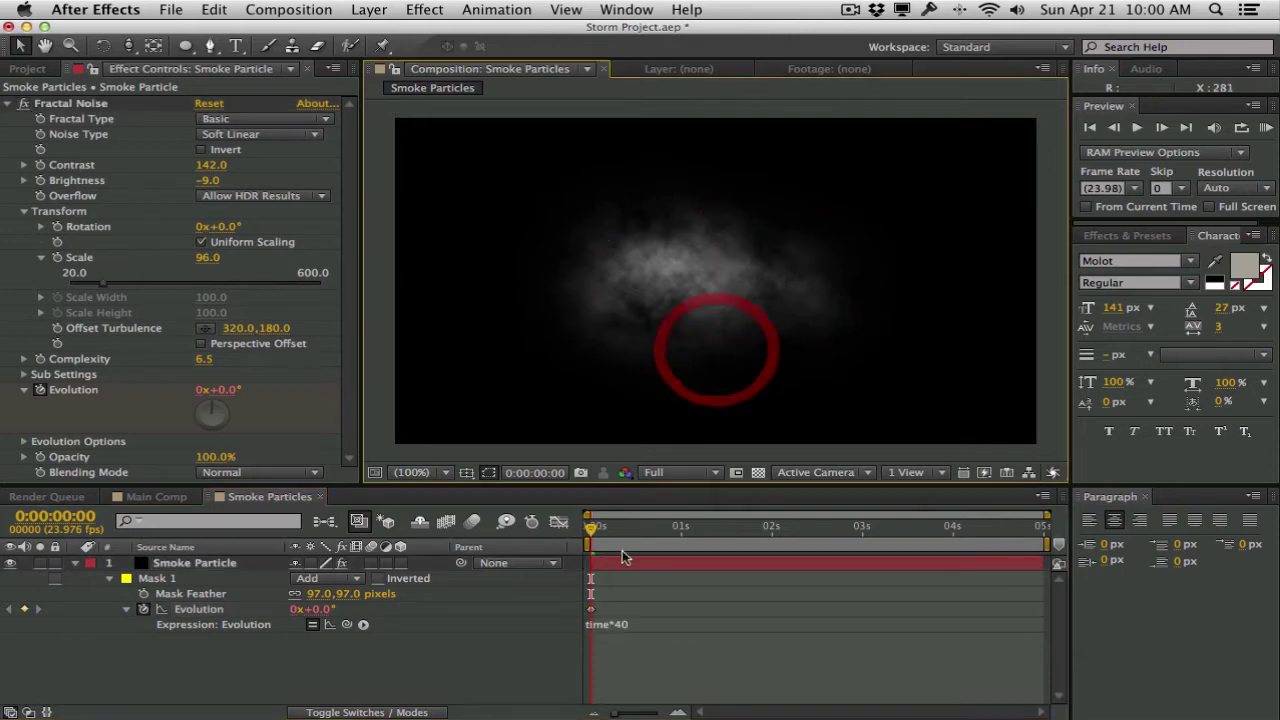
# Scrub through the Smoke Particles timeline to examine how the smoke texture evolves over time.
pyautogui.moveTo(597, 528)
pyautogui.mouseDown()
pyautogui.moveTo(1032, 532)
pyautogui.moveTo(594, 530)
pyautogui.mouseUp()
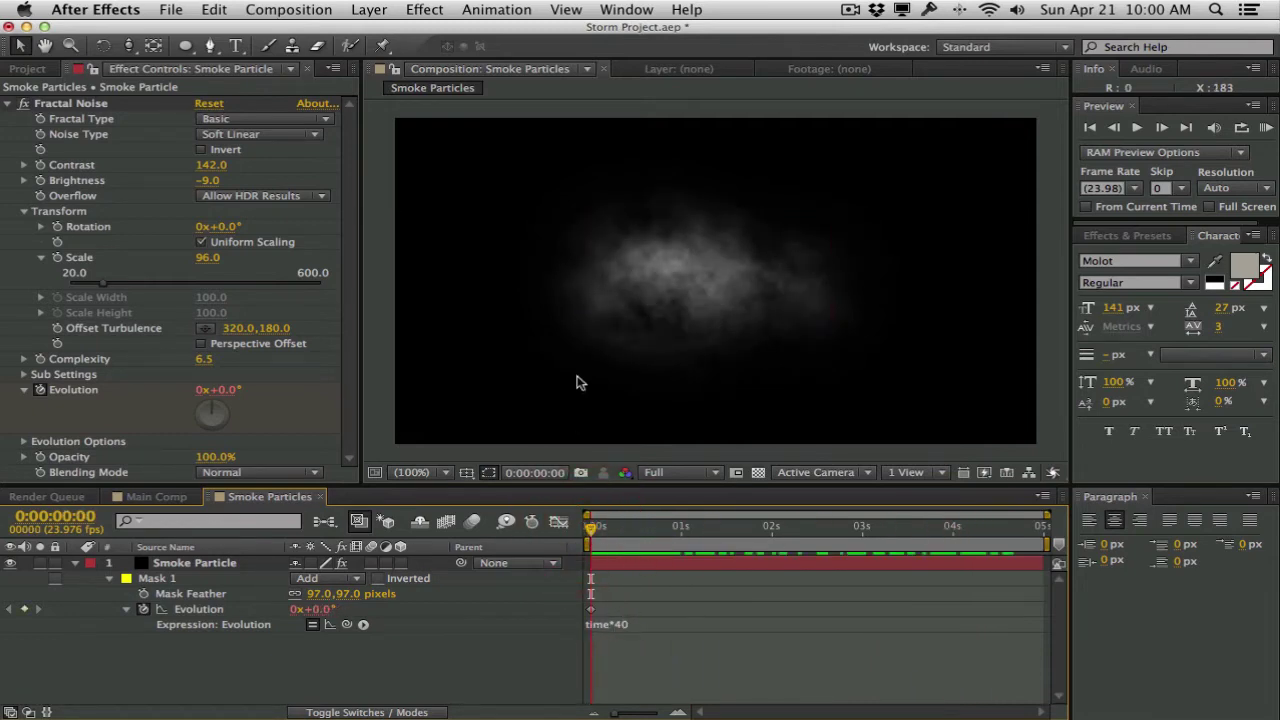
pyautogui.moveTo(597, 530); pyautogui.dragTo(892, 530)
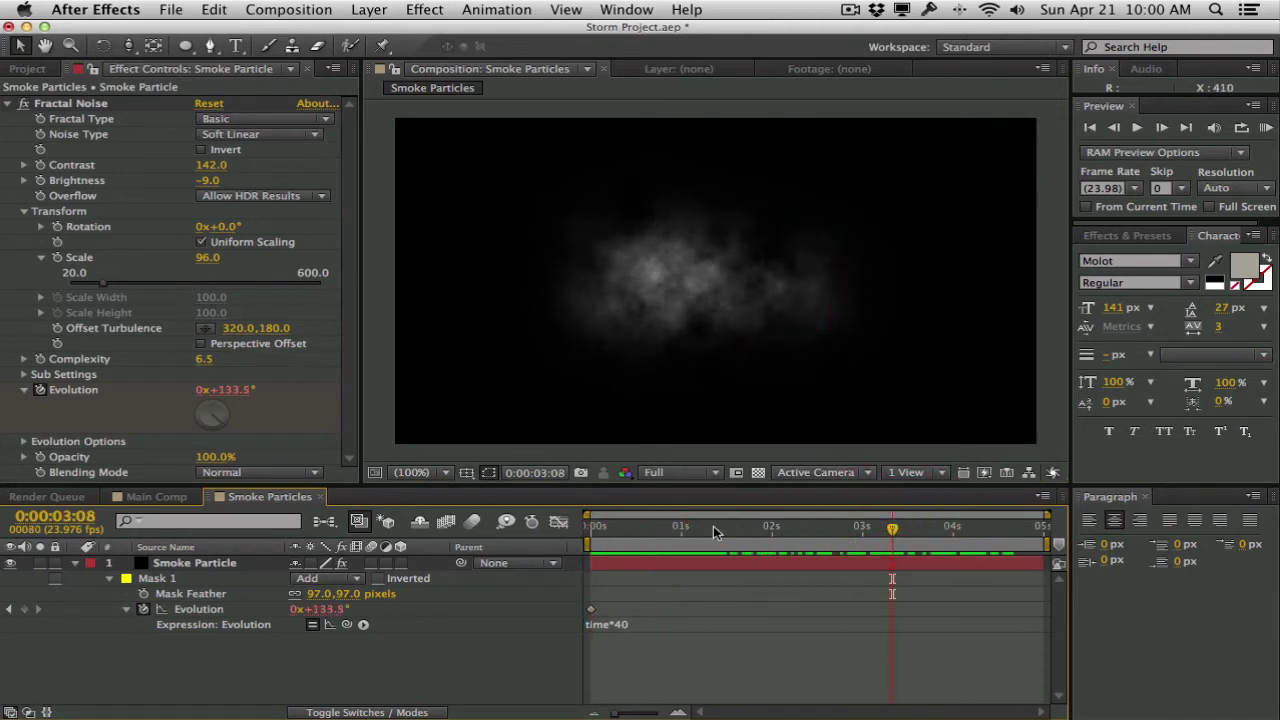
pyautogui.moveTo(713, 525); pyautogui.dragTo(940, 524)
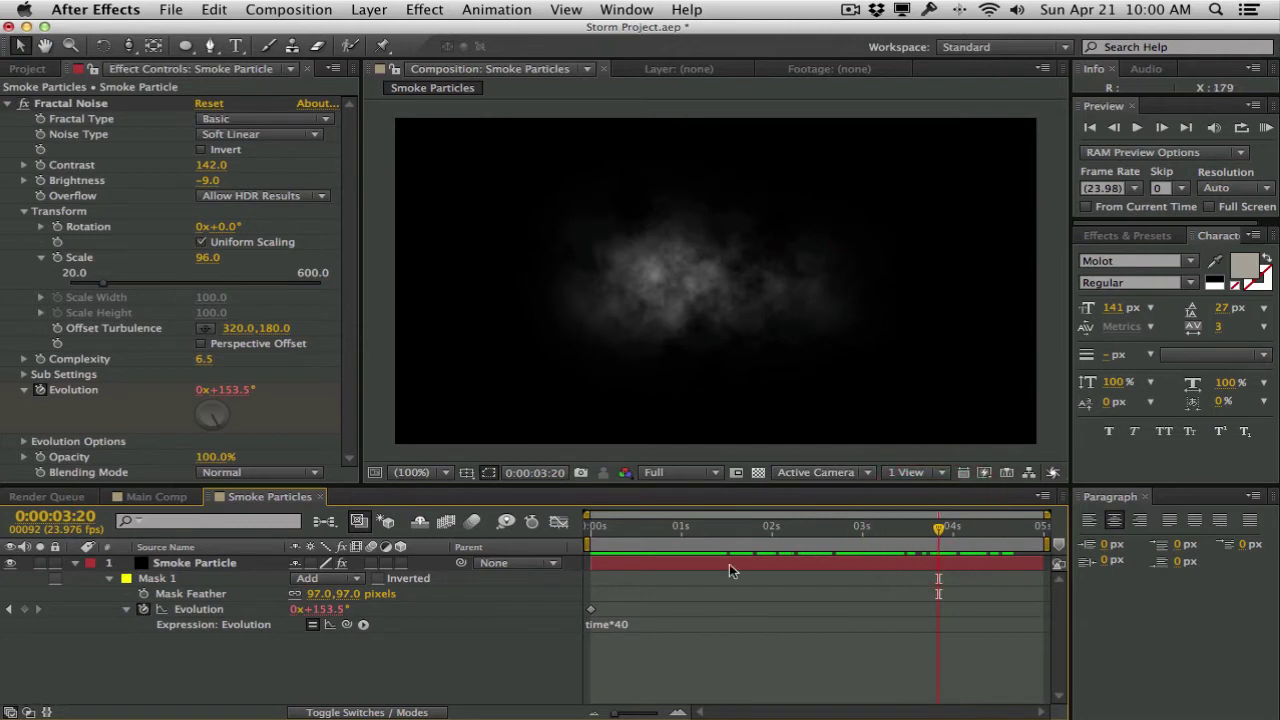
pyautogui.click(771, 528)
pyautogui.moveTo(672, 526); pyautogui.dragTo(734, 528)
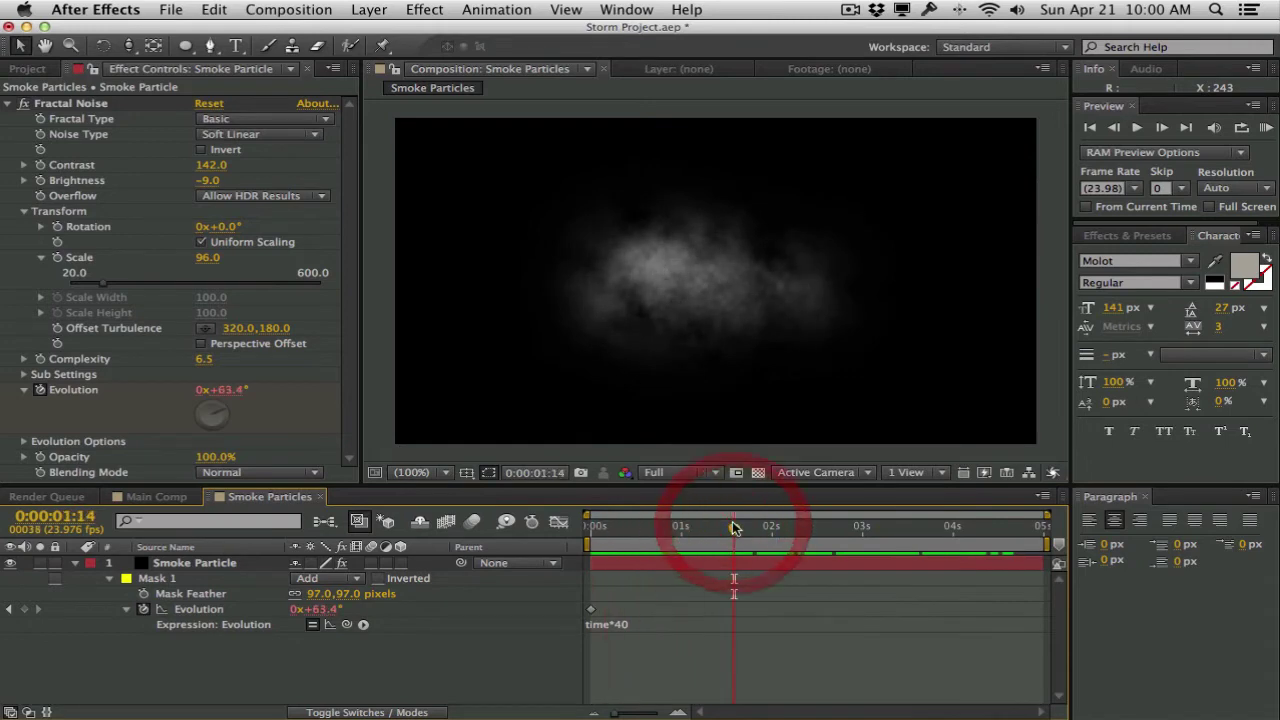
pyautogui.moveTo(640, 537); pyautogui.dragTo(847, 530)
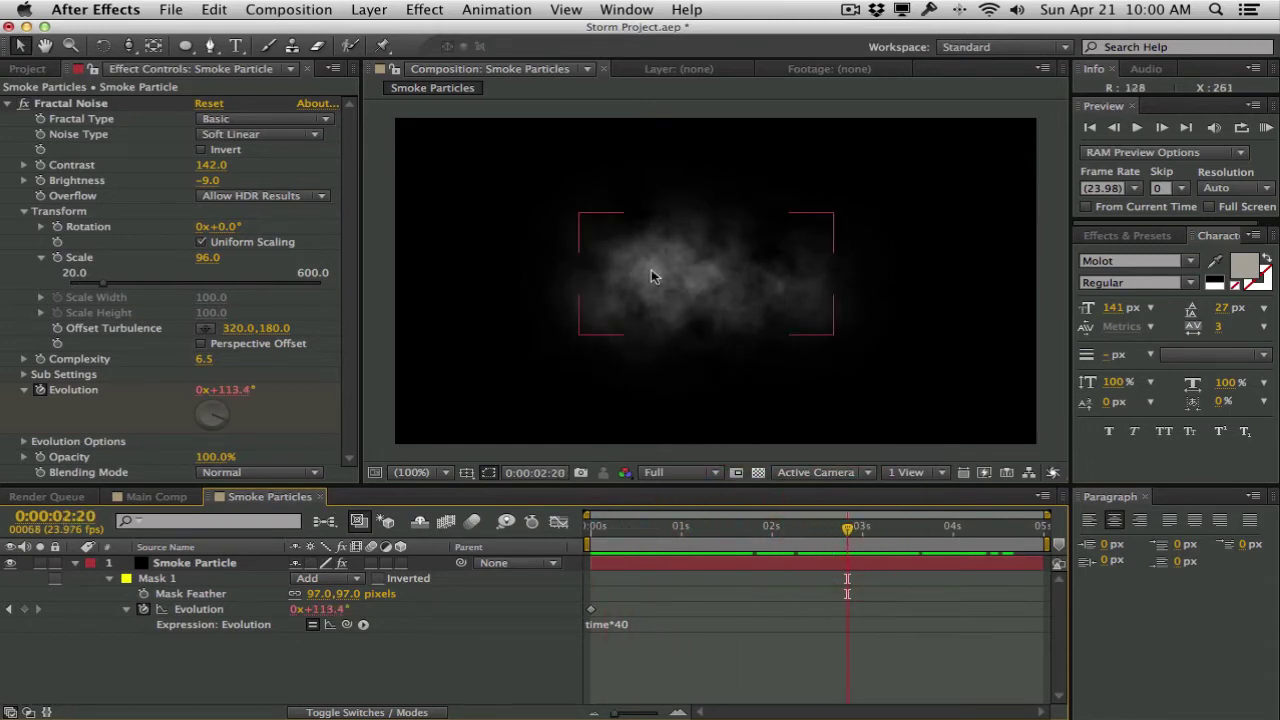
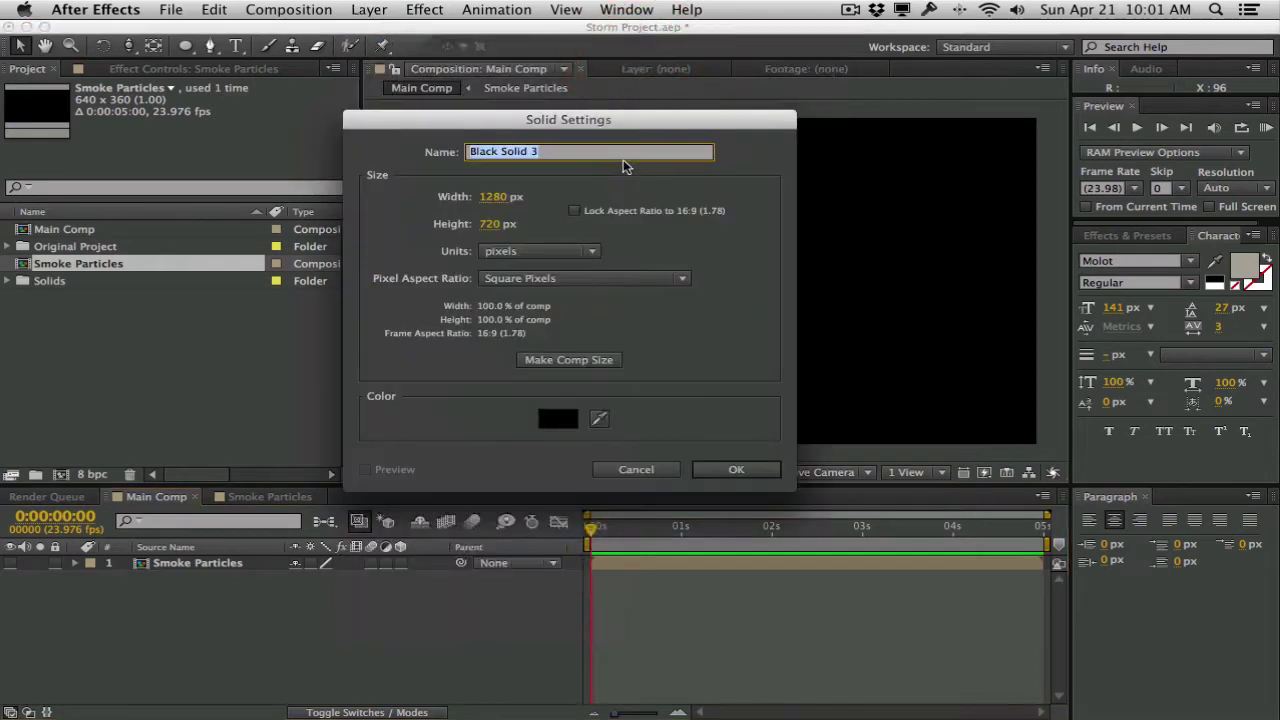
# Add a black 1280 x 720 solid named Cloud Particles to Main Comp and apply the Trapcode Particular effect to it.
pyautogui.press('BackSpace')
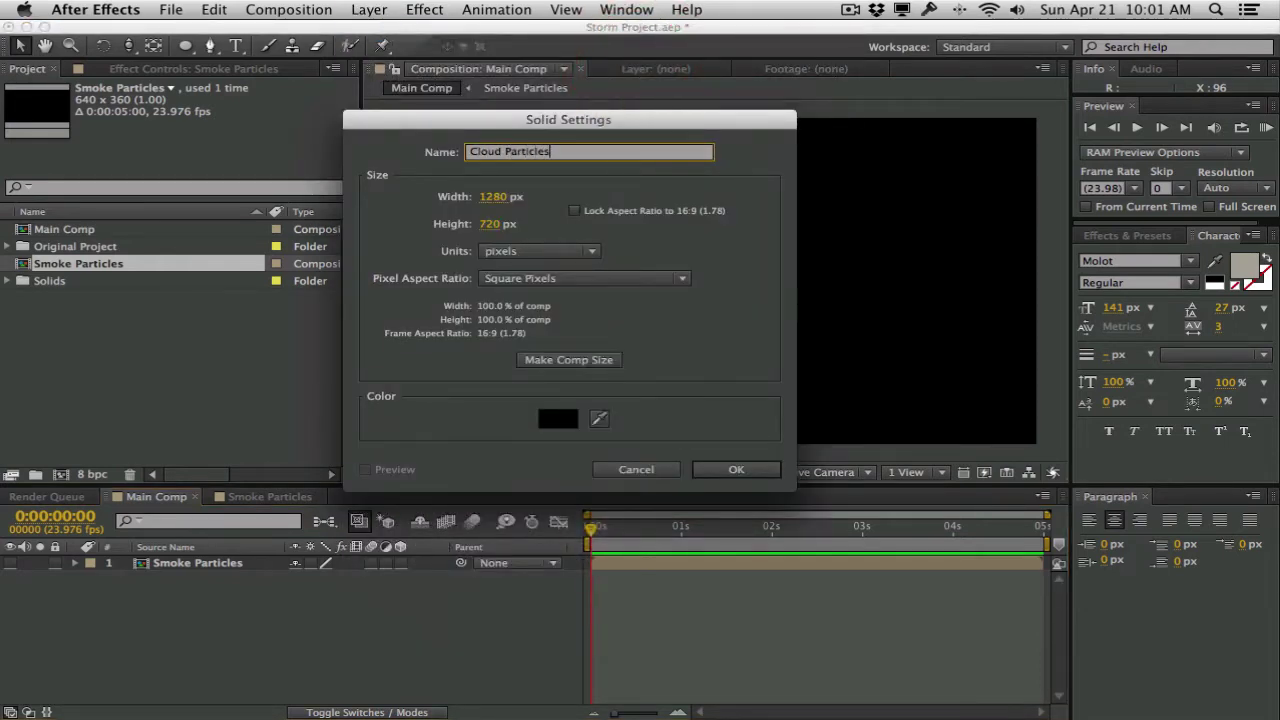
pyautogui.press('Return')
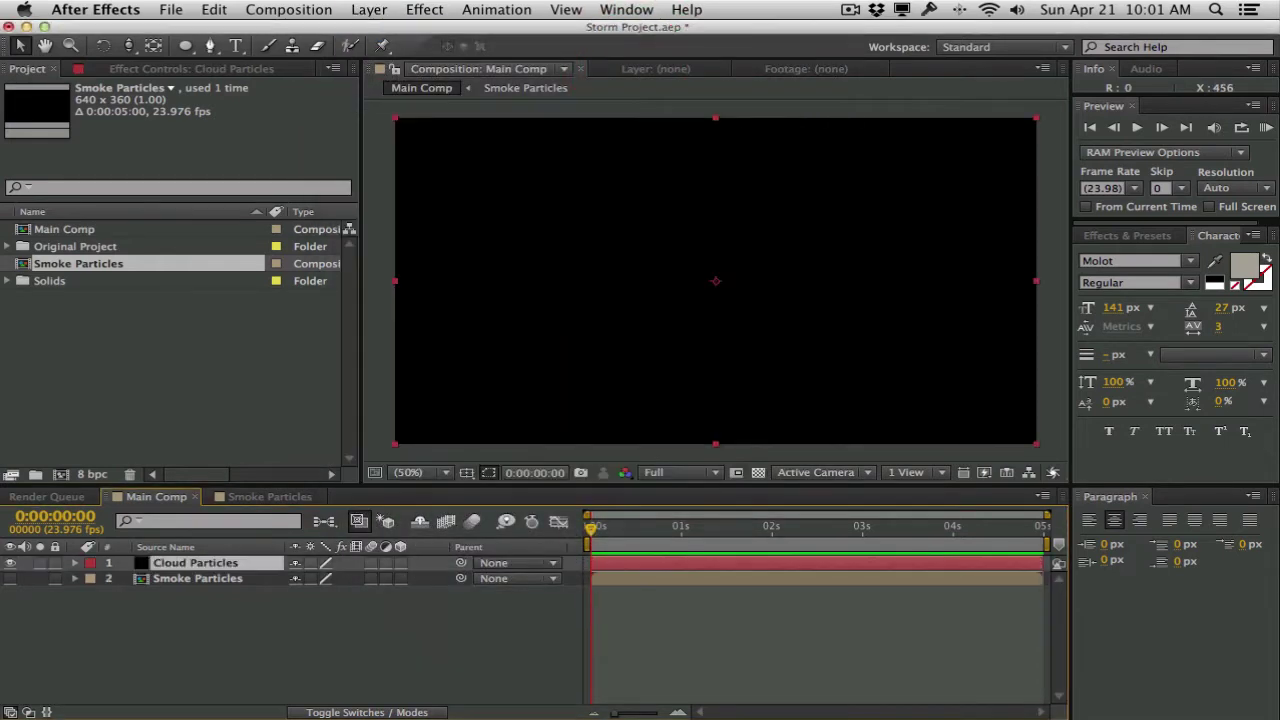
pyautogui.click(435, 8)
pyautogui.scroll(-5, 457, 408)
pyautogui.moveTo(530, 652)
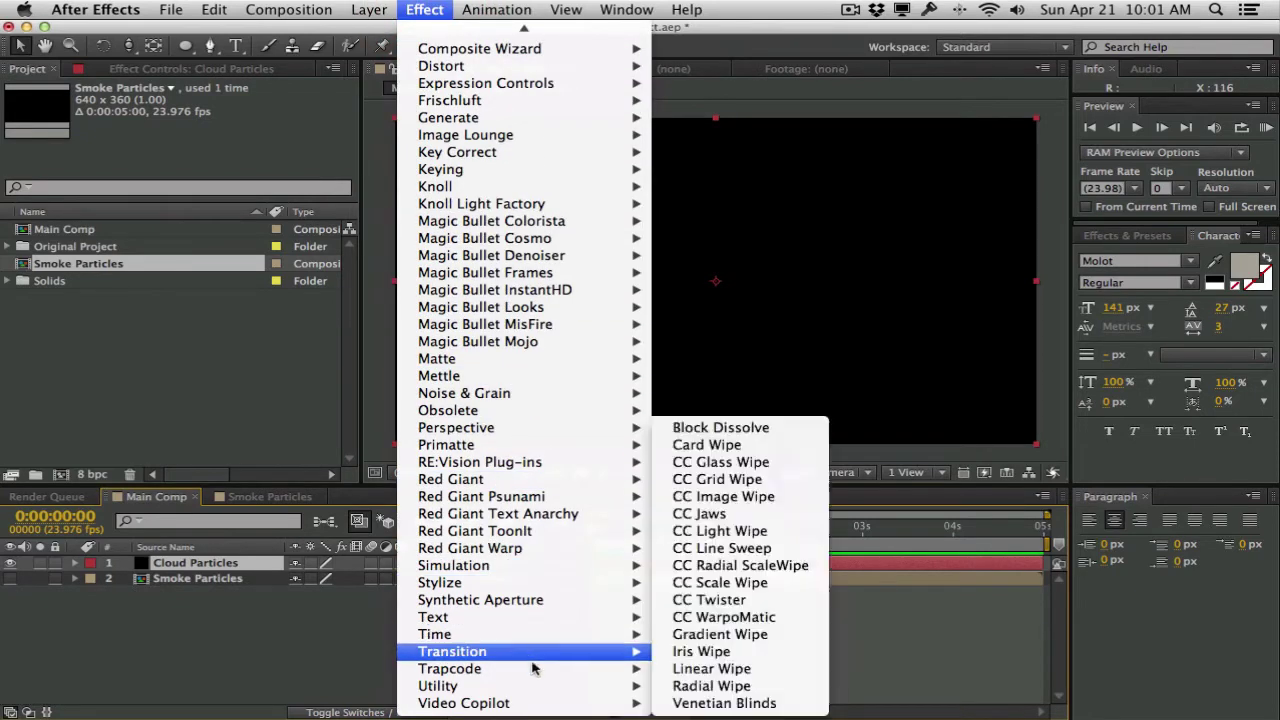
pyautogui.click(706, 652)
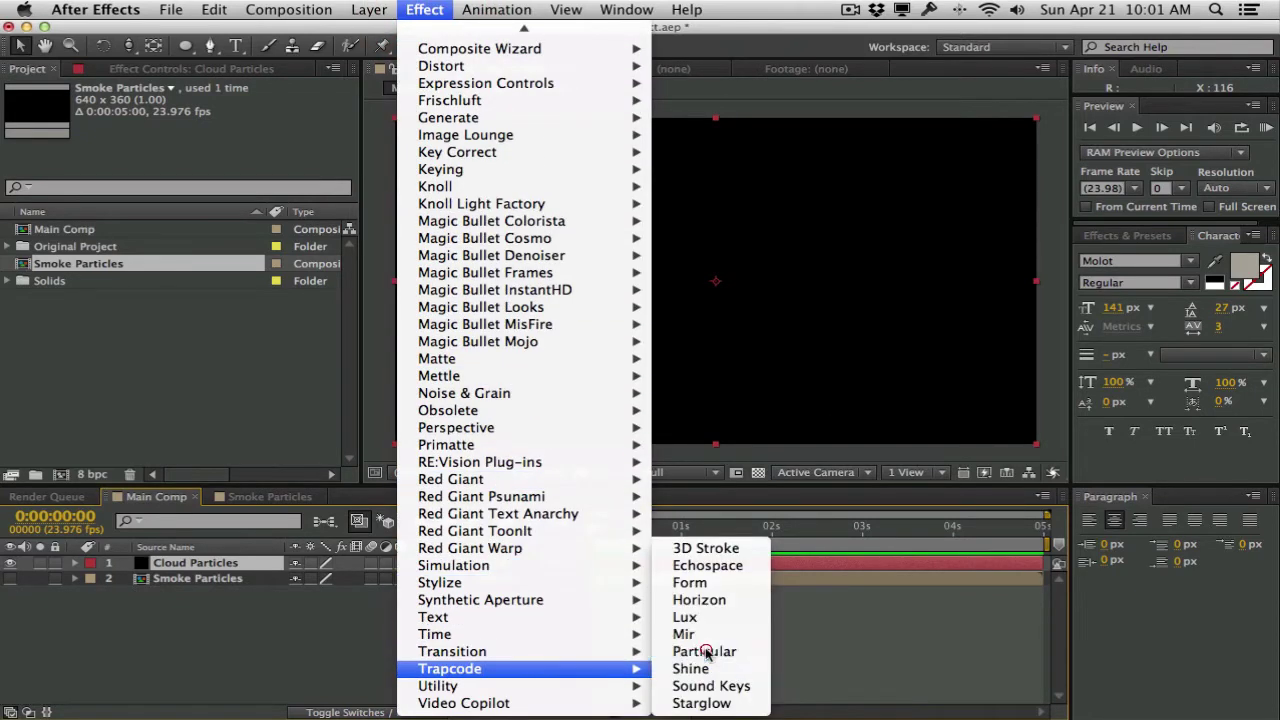
# Set Particular's emitter to 60 particles per second with the Box emitter type, and preview the emission along the timeline.
pyautogui.moveTo(597, 527); pyautogui.dragTo(815, 528)
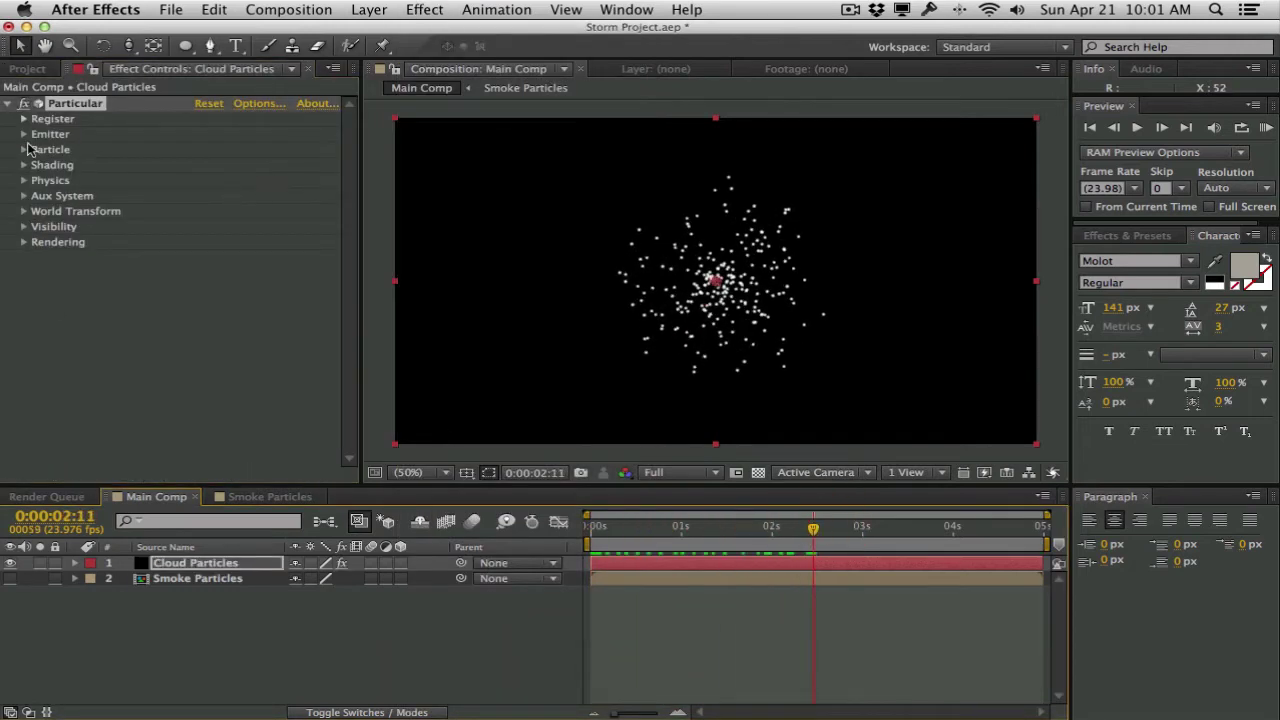
pyautogui.click(23, 134)
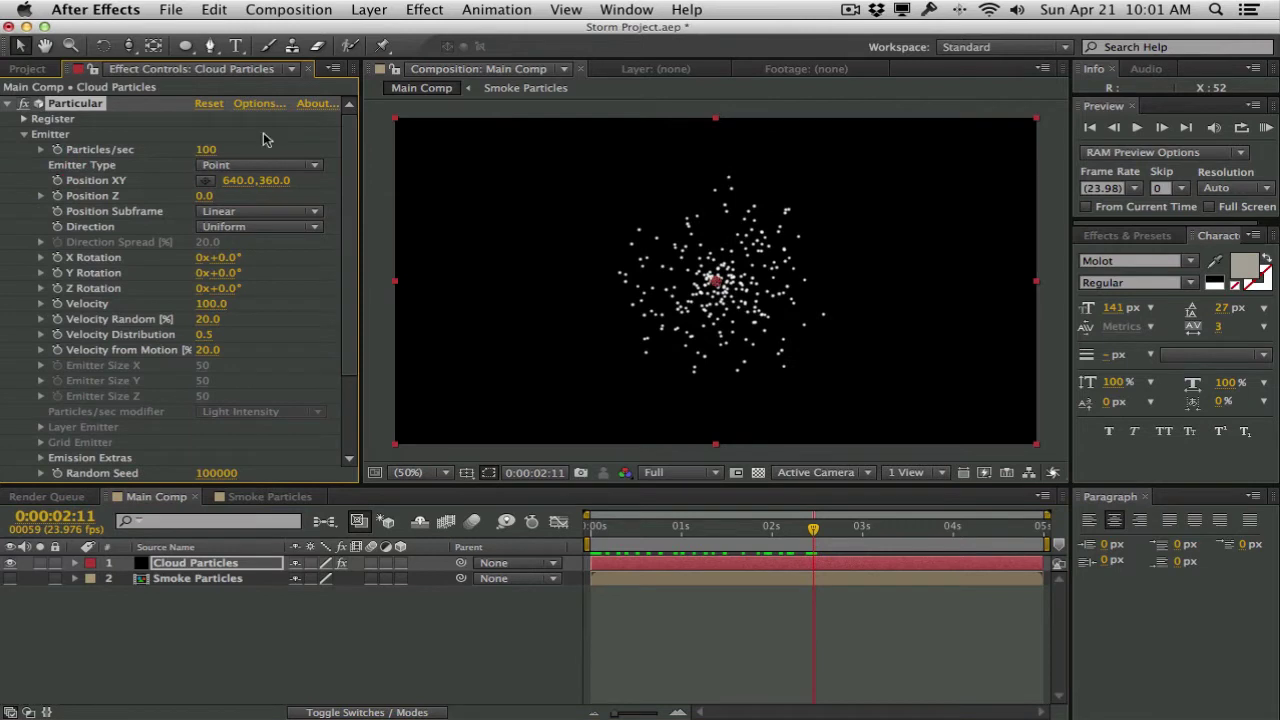
pyautogui.moveTo(196, 149); pyautogui.dragTo(197, 149)
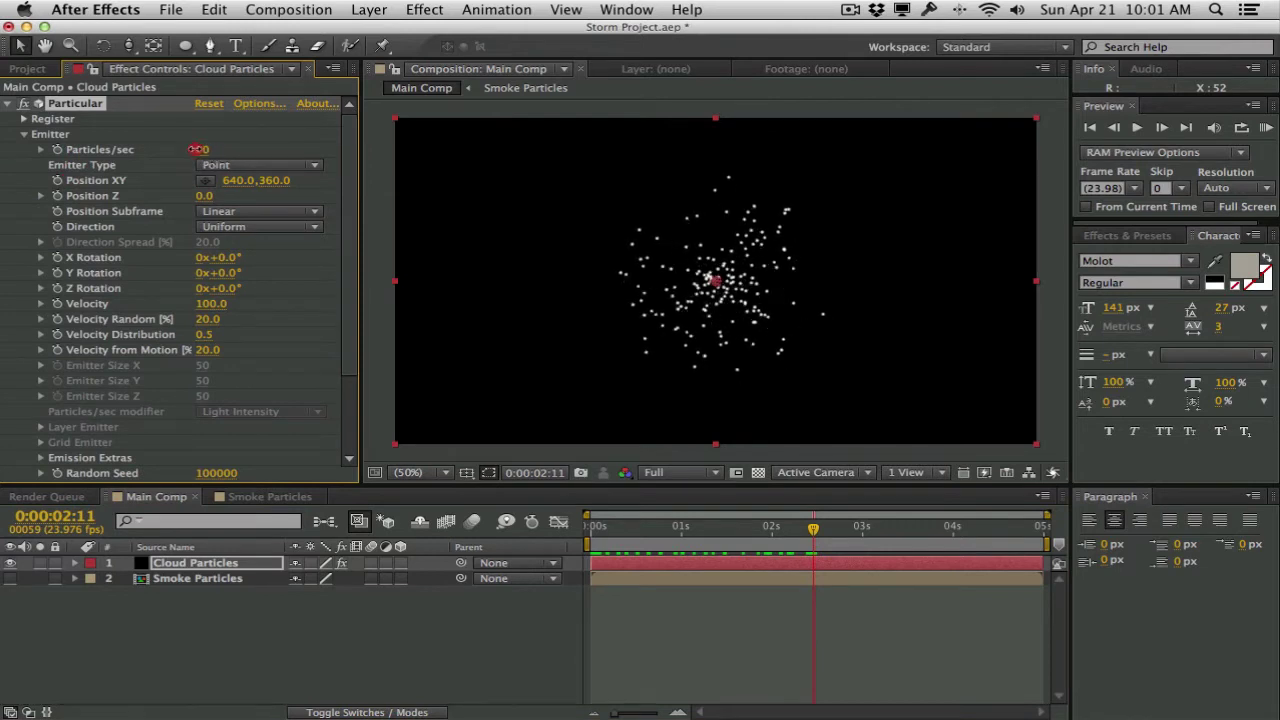
pyautogui.click(294, 166)
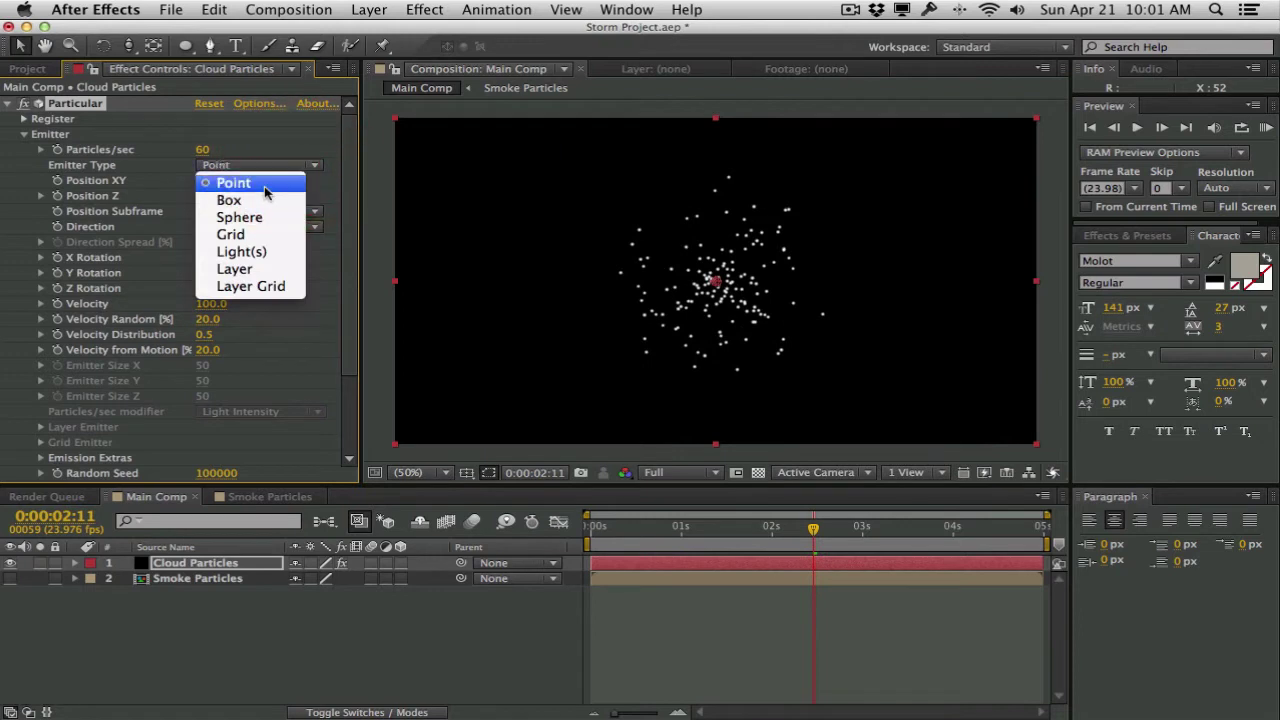
pyautogui.click(264, 200)
pyautogui.click(630, 533)
pyautogui.moveTo(630, 533); pyautogui.dragTo(790, 528)
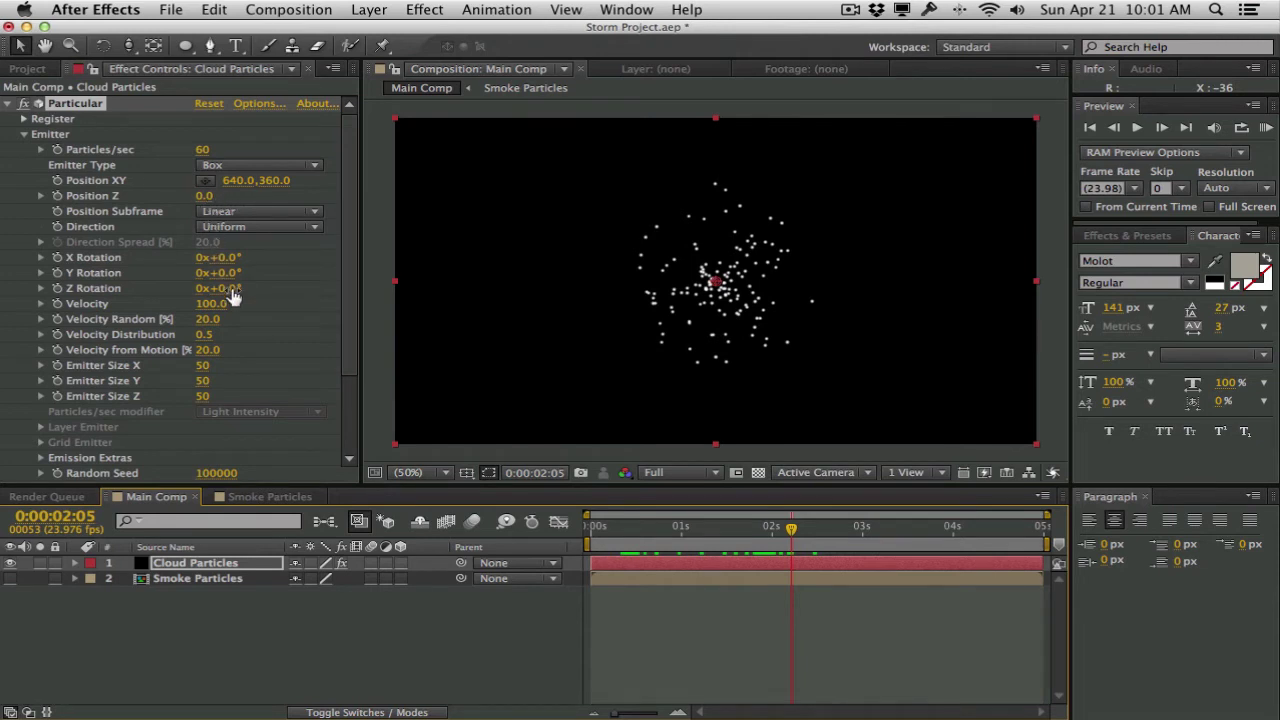
# Enlarge the box emitter to a size of 2190 in X, 100 in Y and 2710 in Z.
pyautogui.moveTo(205, 365); pyautogui.dragTo(413, 360)
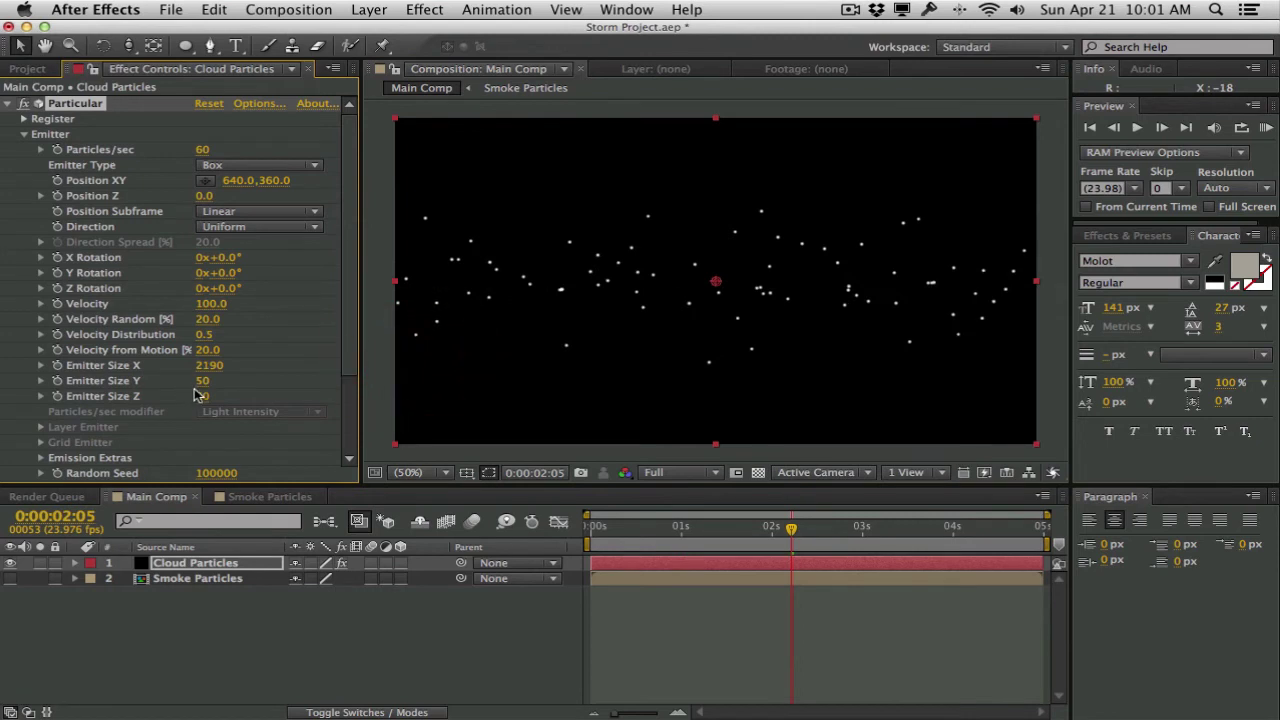
pyautogui.moveTo(205, 400); pyautogui.dragTo(414, 343)
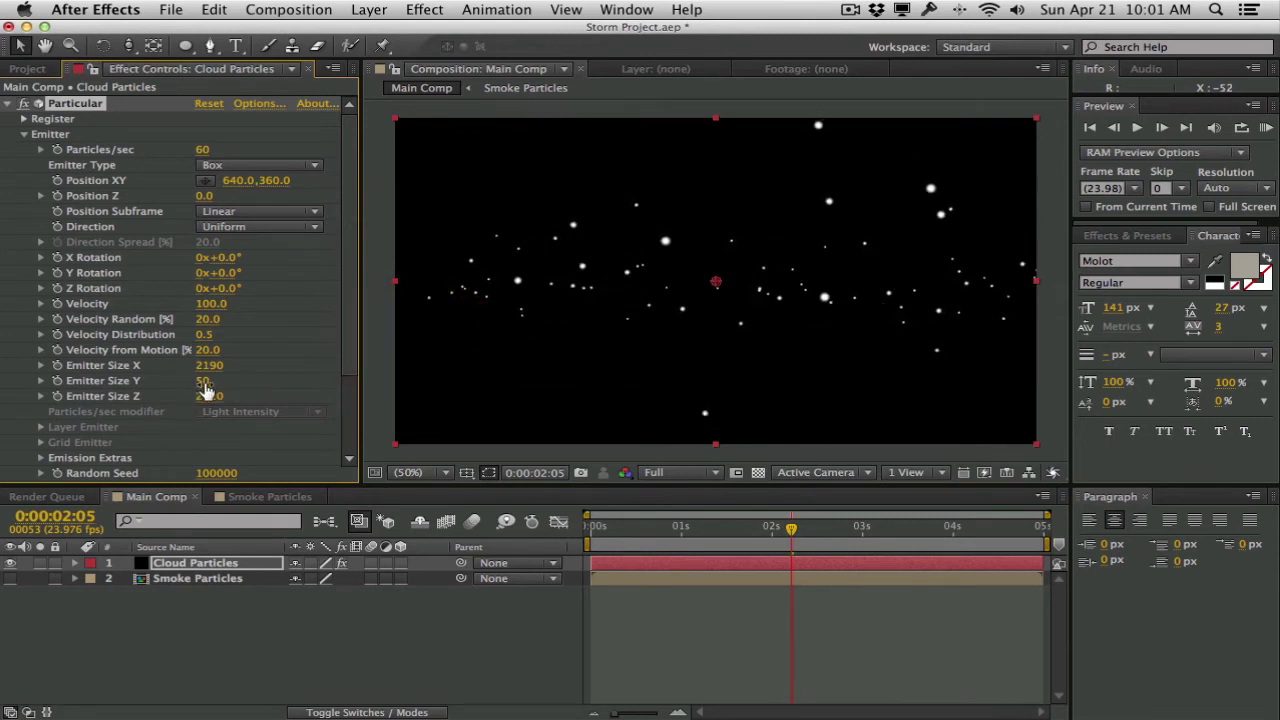
pyautogui.moveTo(203, 388); pyautogui.dragTo(234, 389)
pyautogui.click(276, 376)
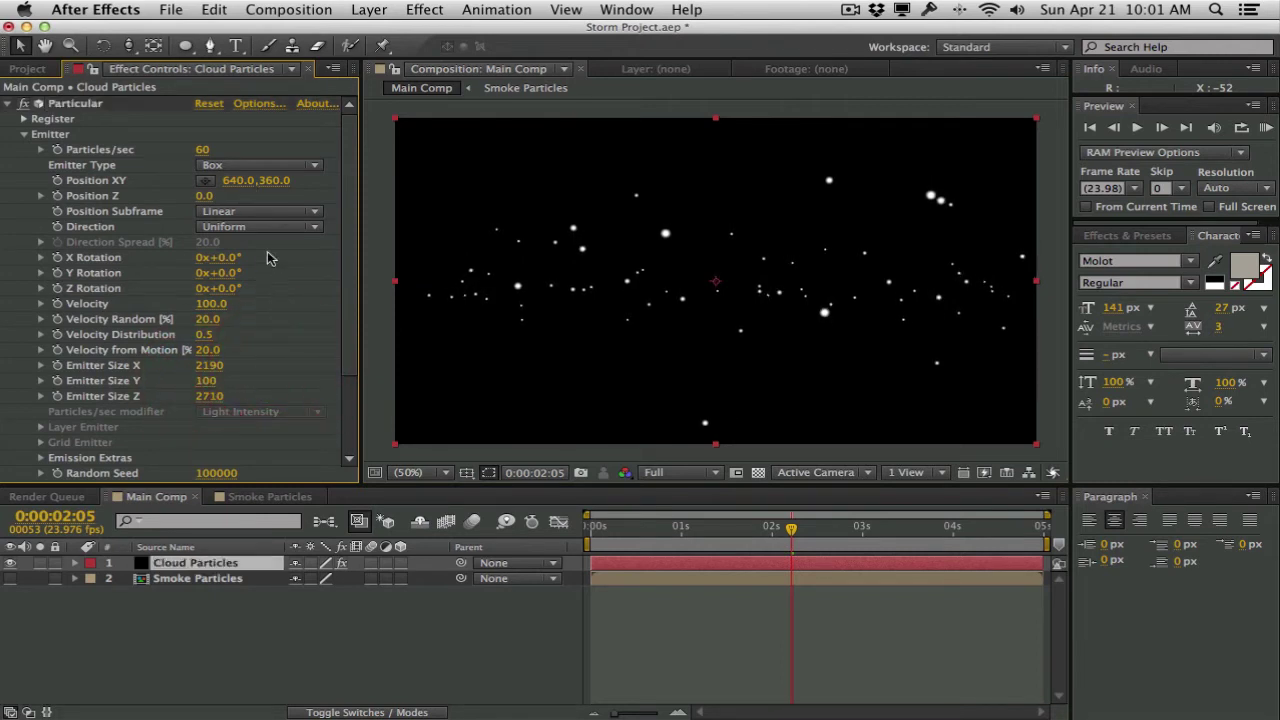
# Set the Particular emitter's velocity to 20.
pyautogui.click(212, 304)
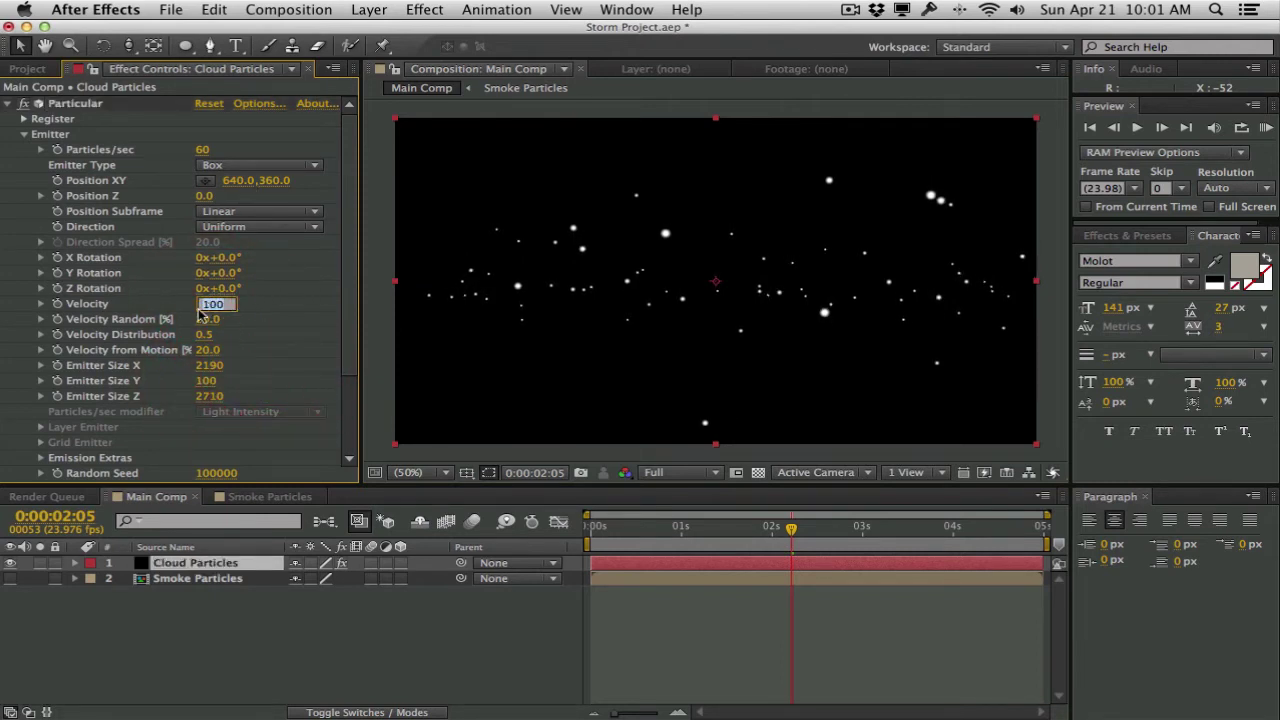
pyautogui.write('20')
pyautogui.press('Return')
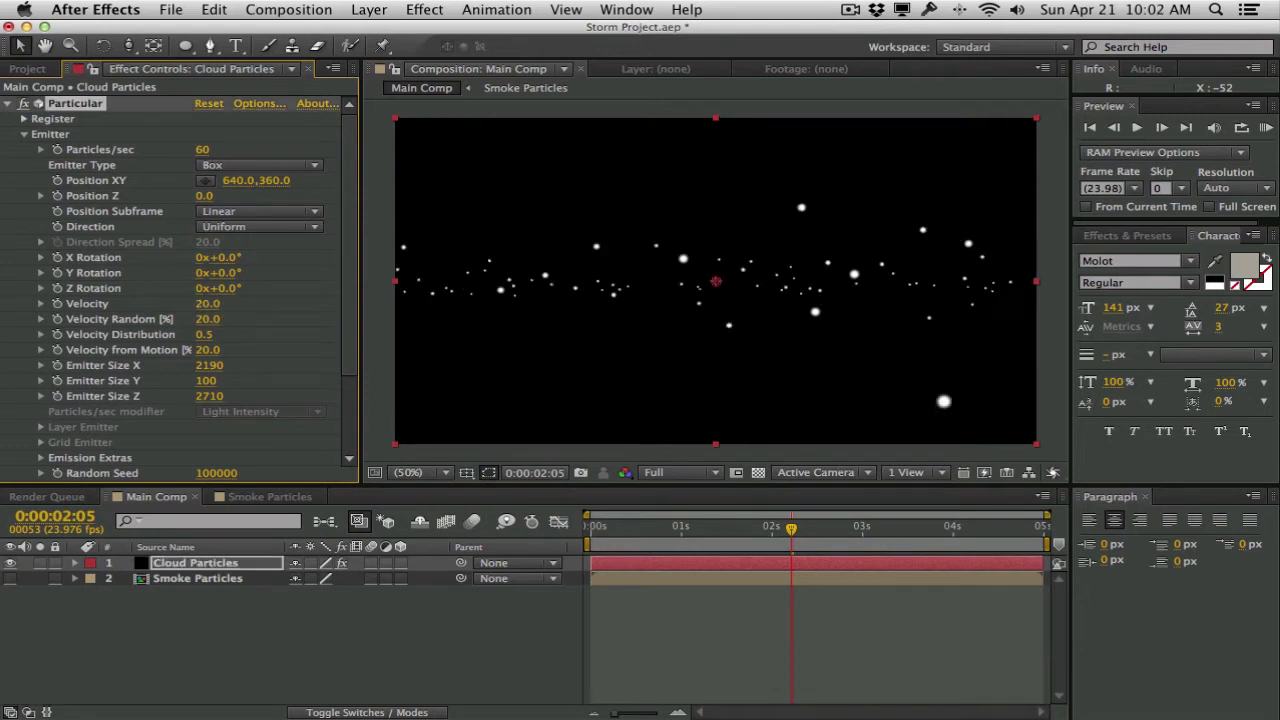
# Set the emitter's Pre Run to 100 in Emission Extras and return to the first frame to check the result.
pyautogui.moveTo(627, 527); pyautogui.dragTo(911, 527)
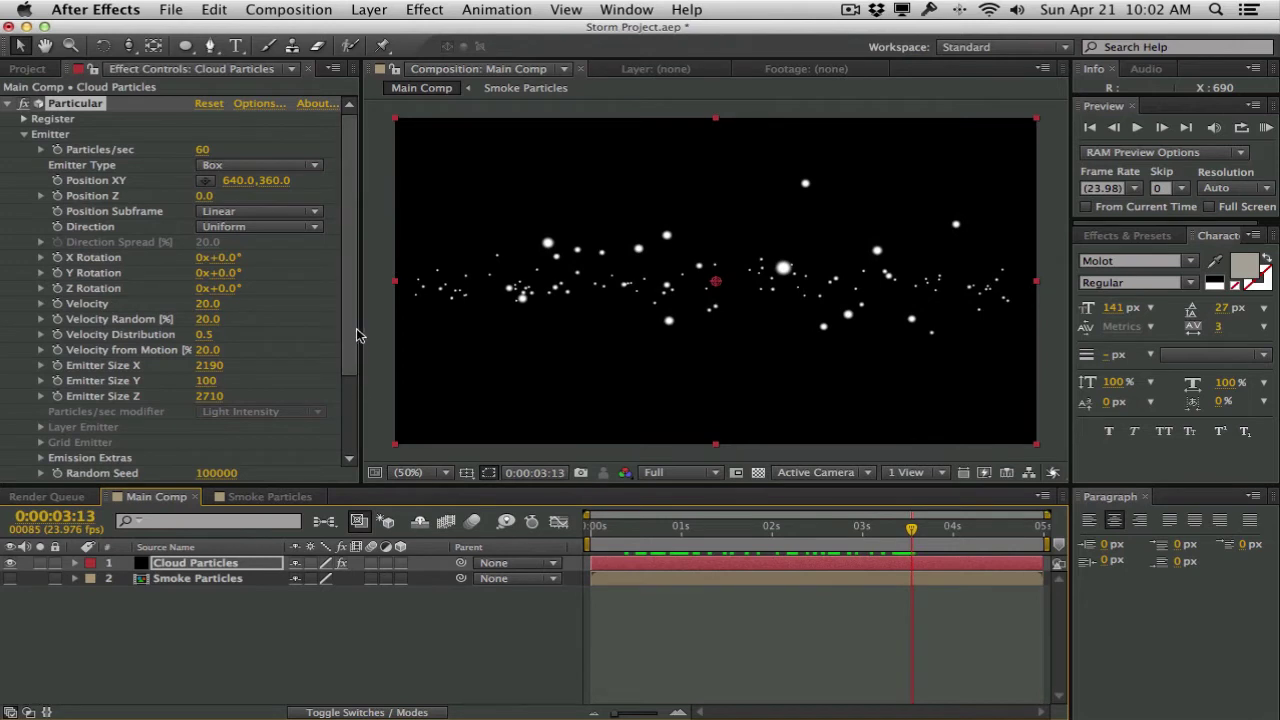
pyautogui.moveTo(352, 330)
pyautogui.mouseDown()
pyautogui.moveTo(351, 386)
pyautogui.moveTo(287, 419)
pyautogui.mouseUp()
pyautogui.click(41, 351)
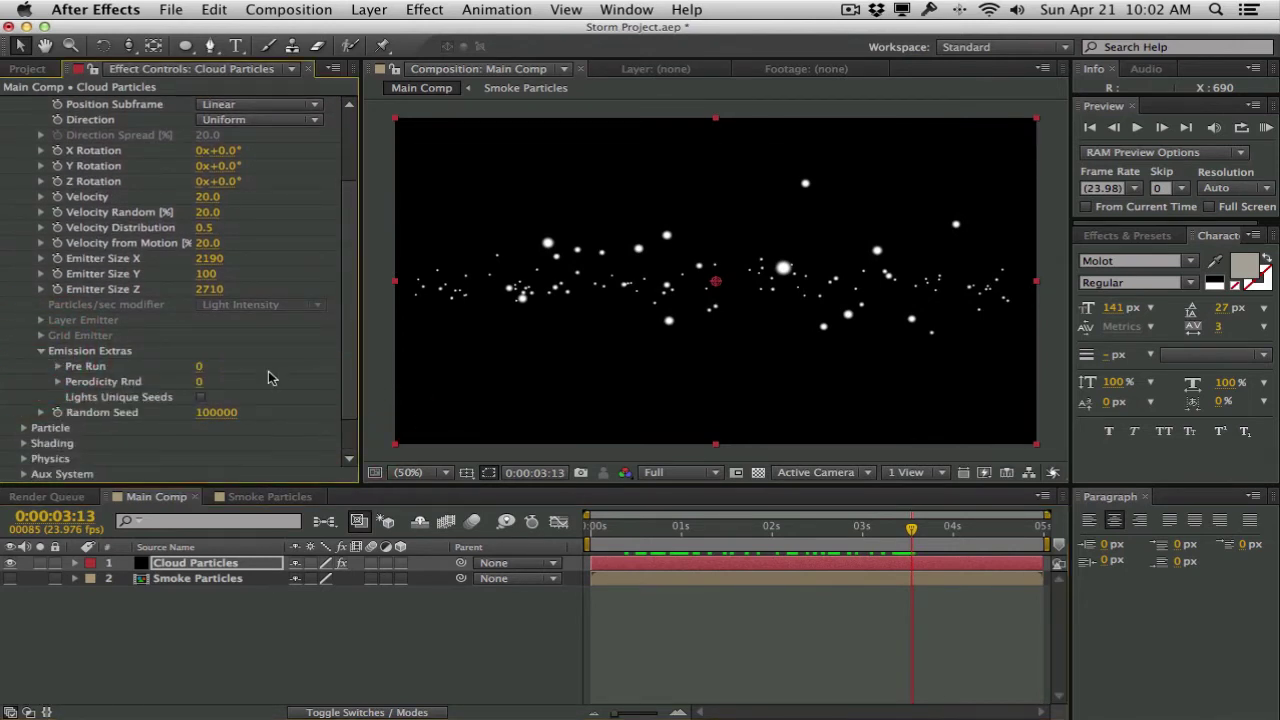
pyautogui.click(202, 368)
pyautogui.write('100')
pyautogui.press('Return')
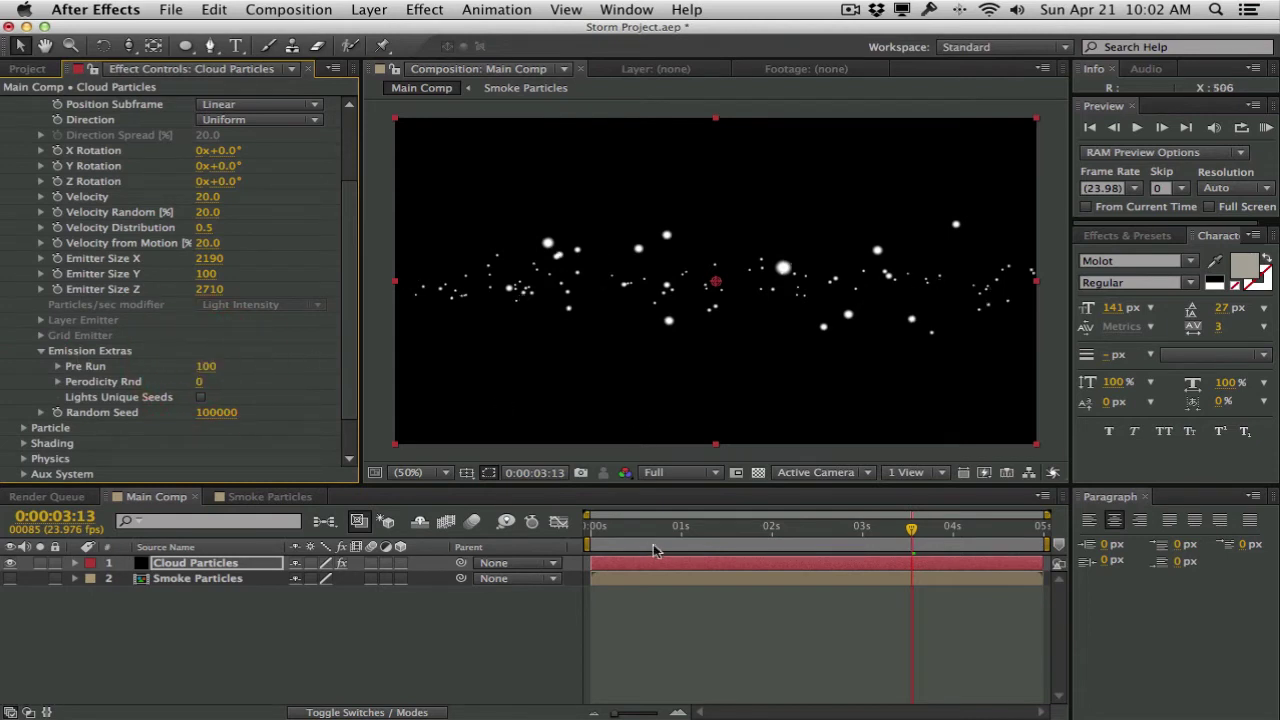
pyautogui.click(655, 549)
pyautogui.click(583, 519)
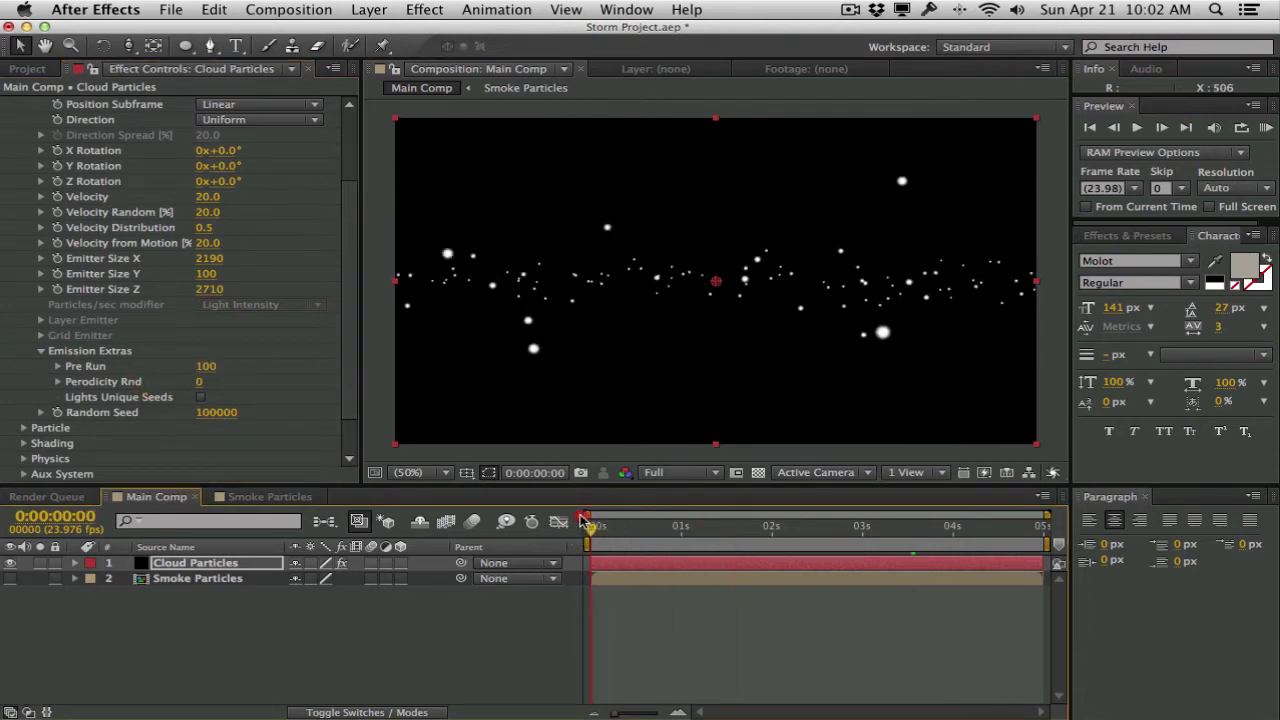
# Set the particle life to 10 seconds and preview the particles along the timeline up to about 0:00:04:18.
pyautogui.moveTo(349, 328); pyautogui.dragTo(349, 356)
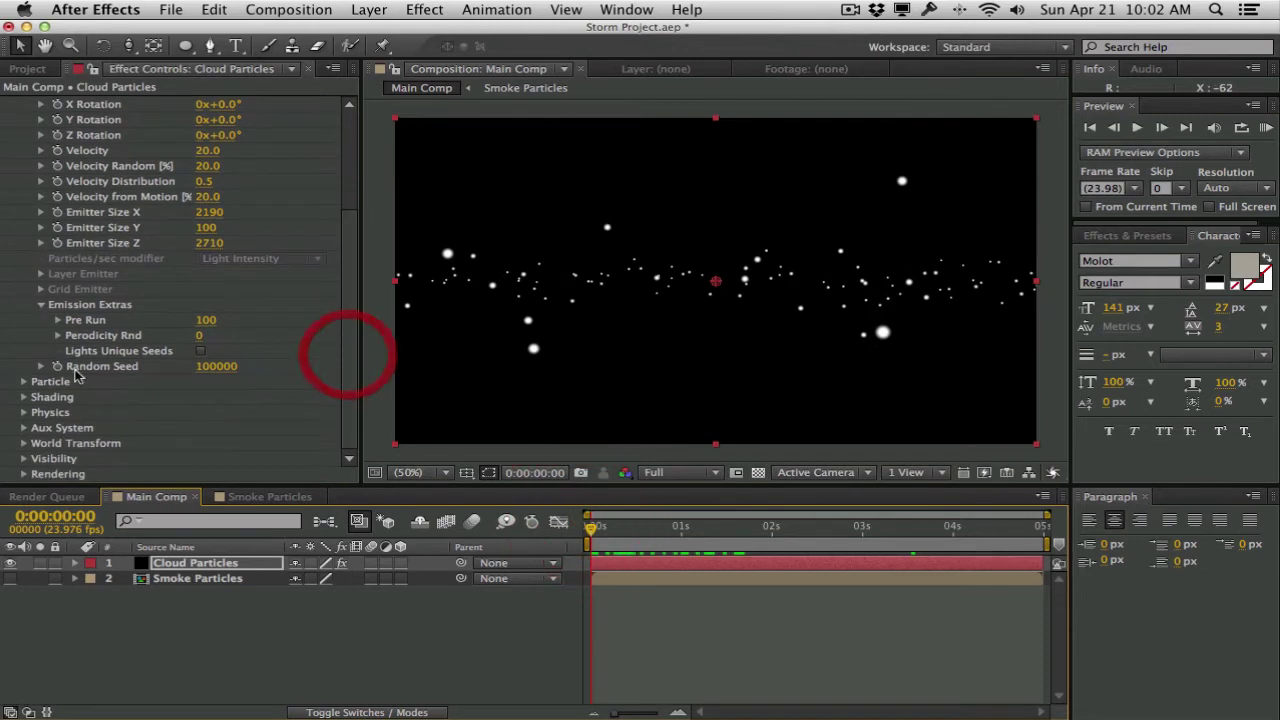
pyautogui.click(23, 381)
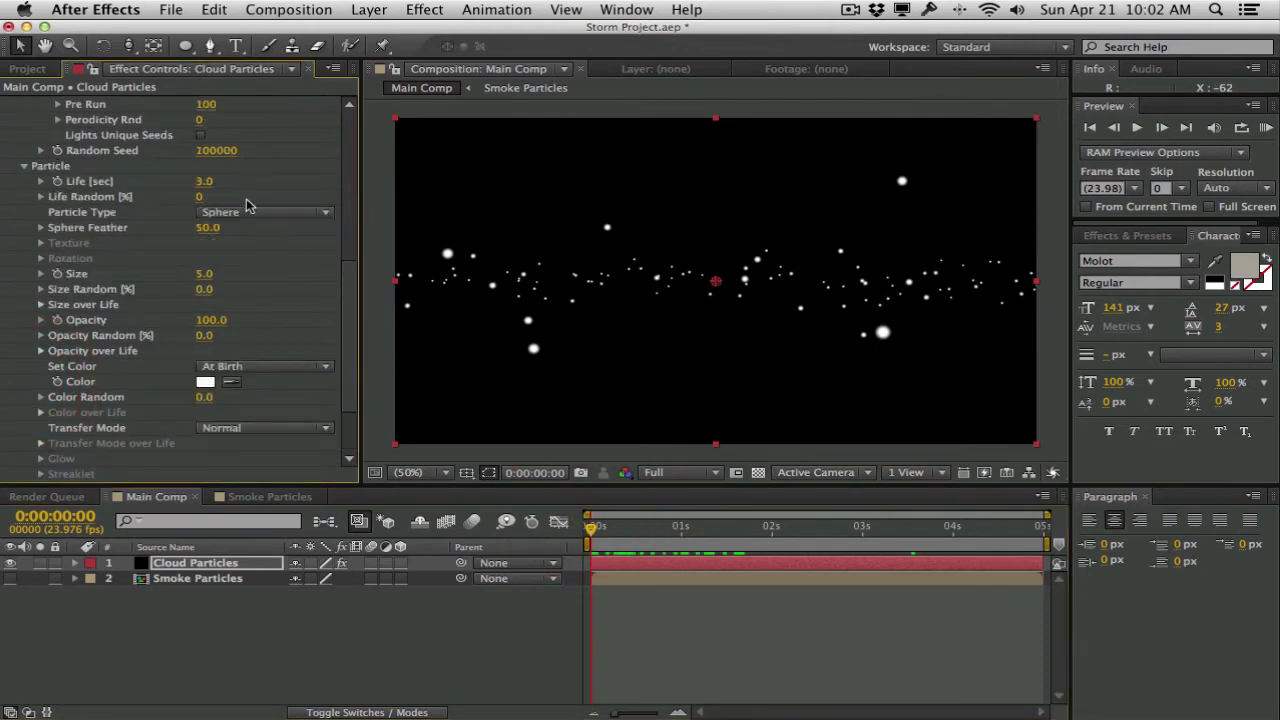
pyautogui.click(203, 182)
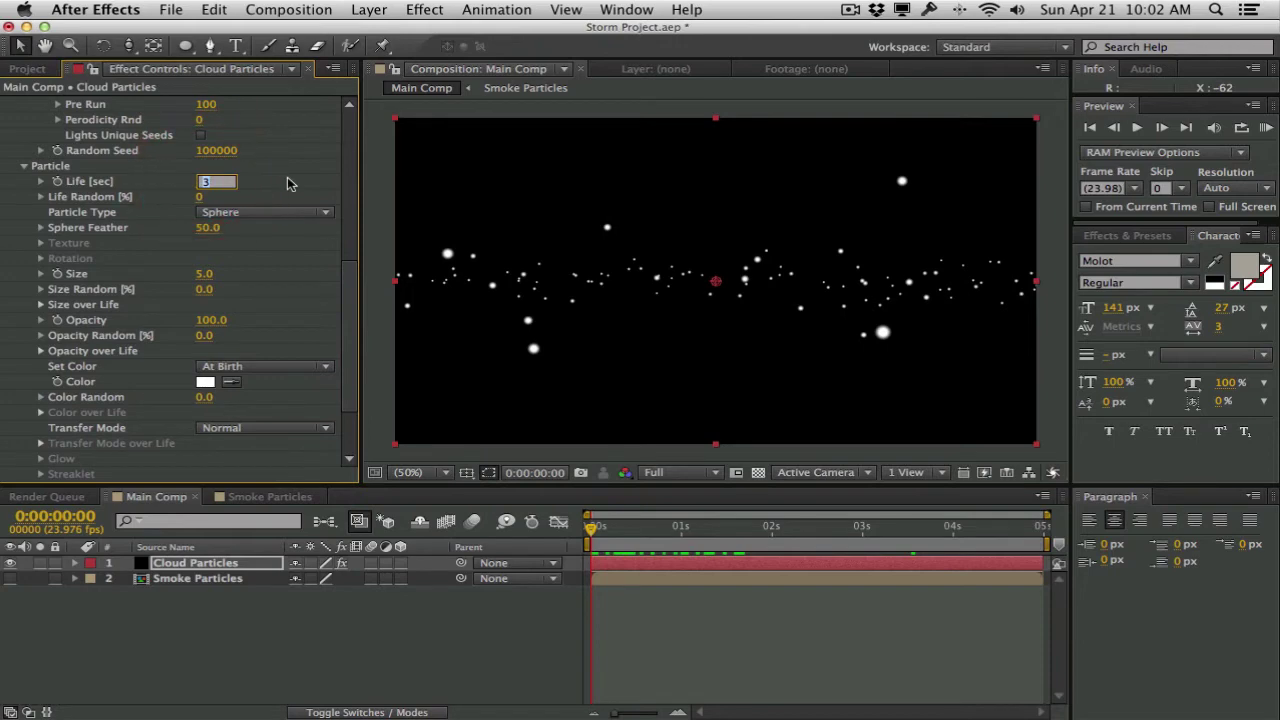
pyautogui.press('Return')
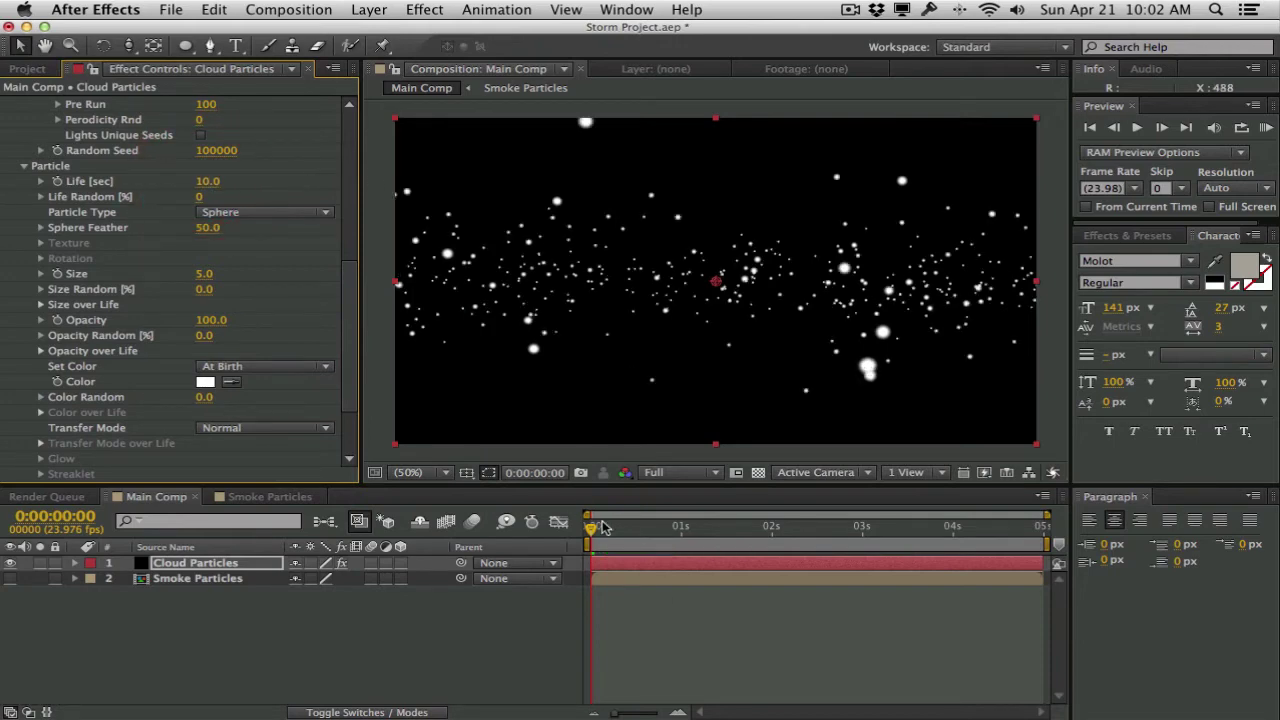
pyautogui.moveTo(592, 527); pyautogui.dragTo(1020, 528)
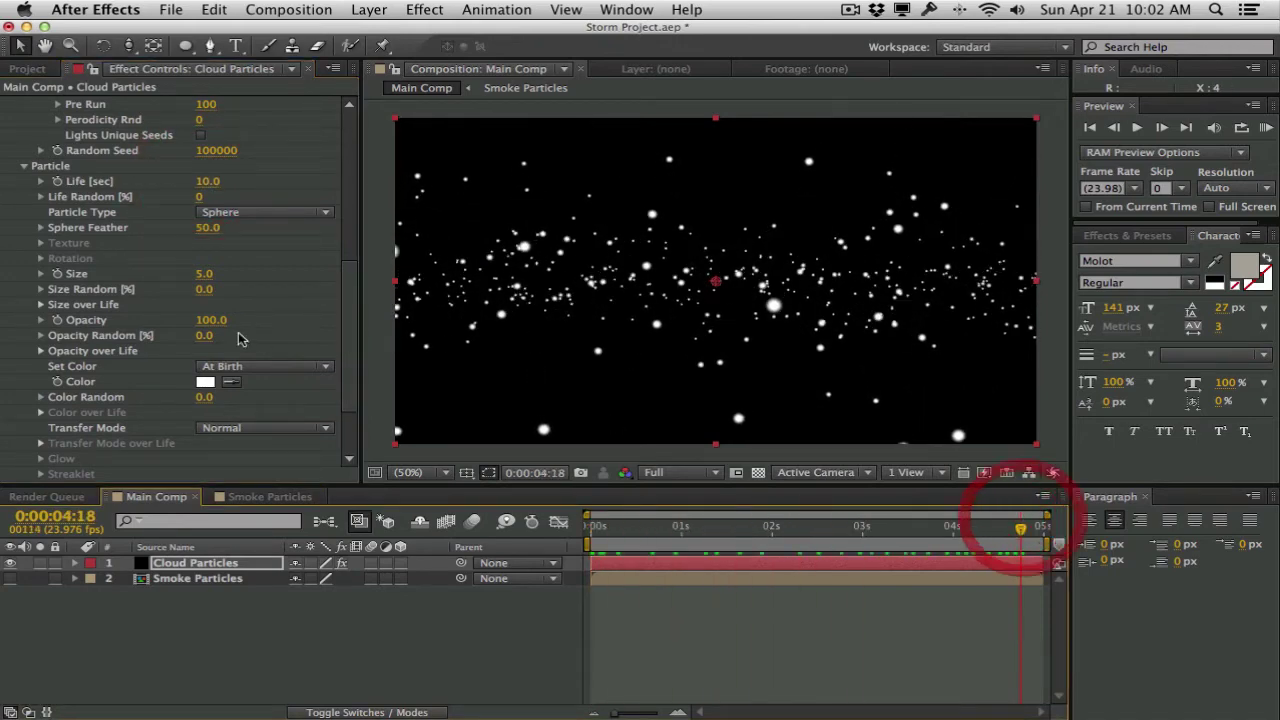
# Try the Cloudlet particle type and compare it with the smoke in the Smoke Particles composition.
pyautogui.click(256, 214)
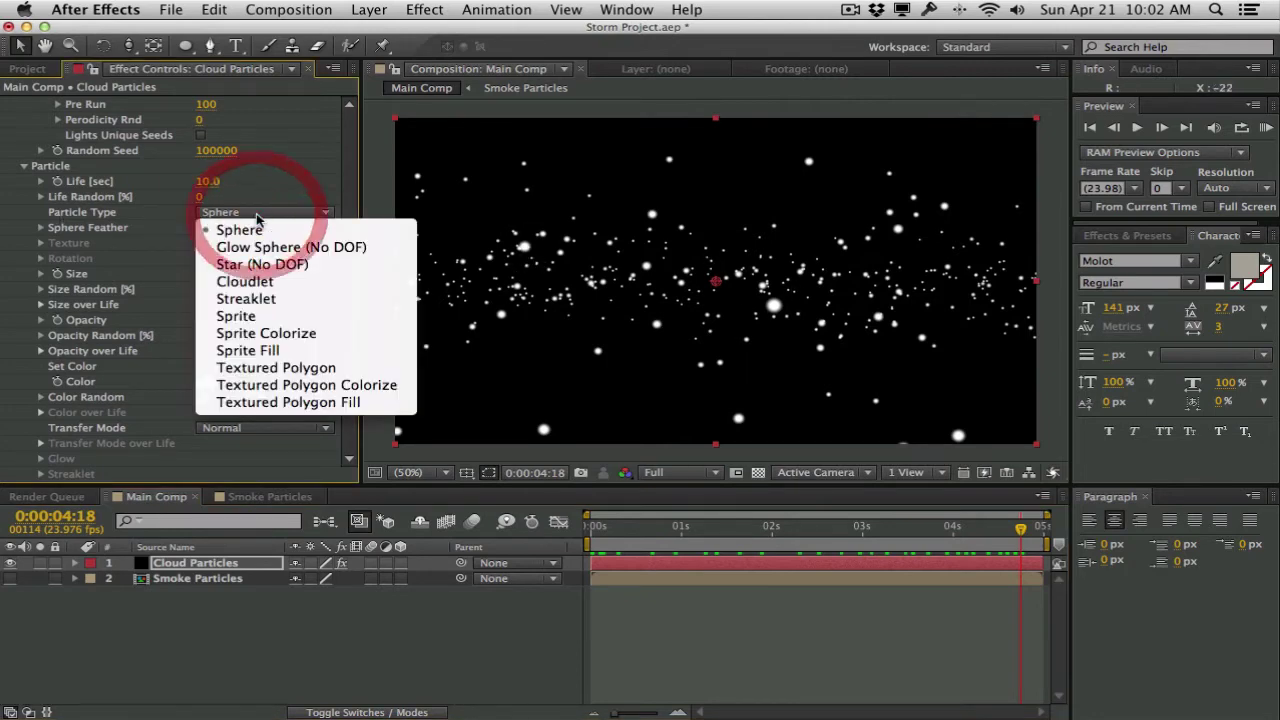
pyautogui.click(275, 285)
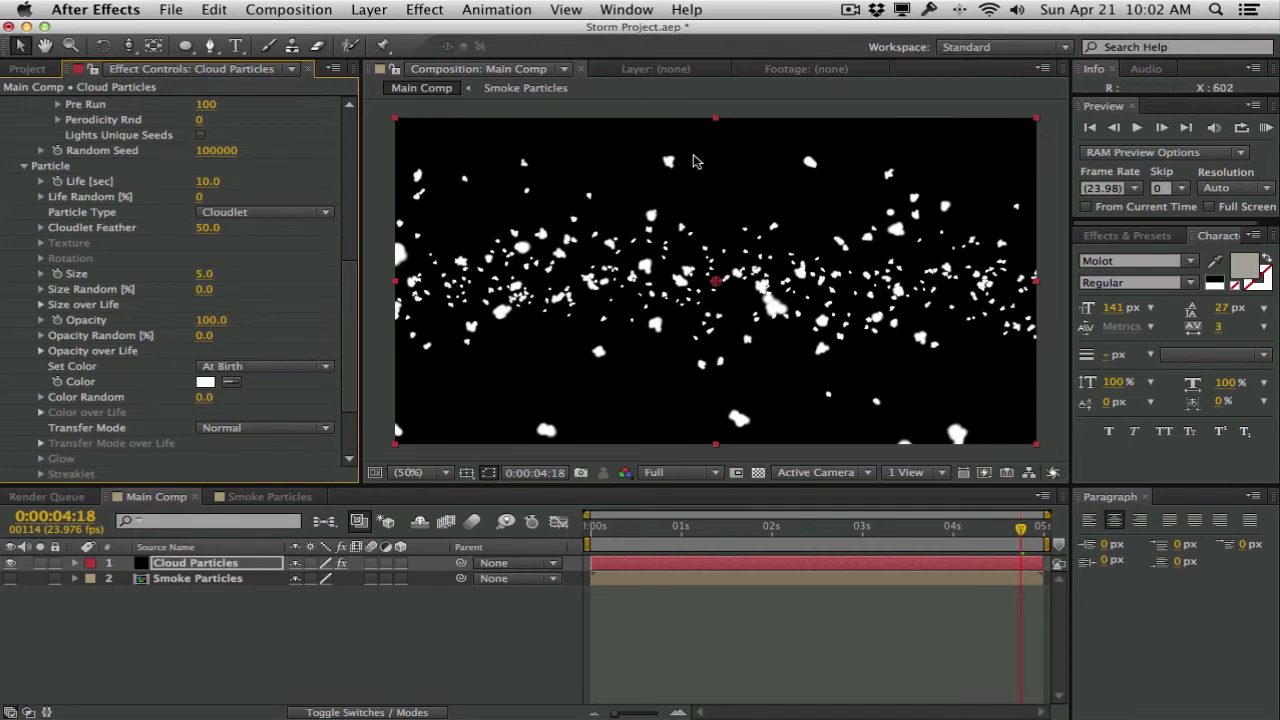
pyautogui.click(268, 497)
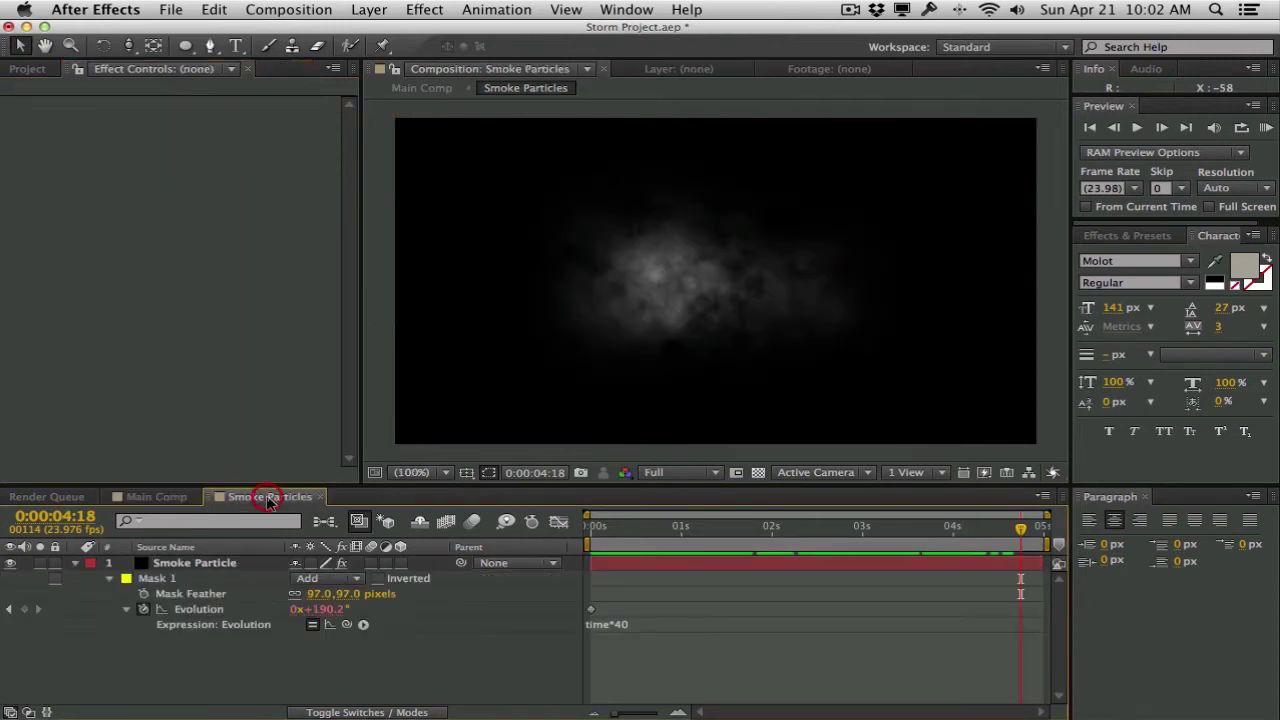
pyautogui.click(156, 497)
# Set Particular's particle type to Sprite on the Cloud Particles layer in Main Comp.
pyautogui.scroll(-2, 242, 380)
pyautogui.scroll(-5, 242, 382)
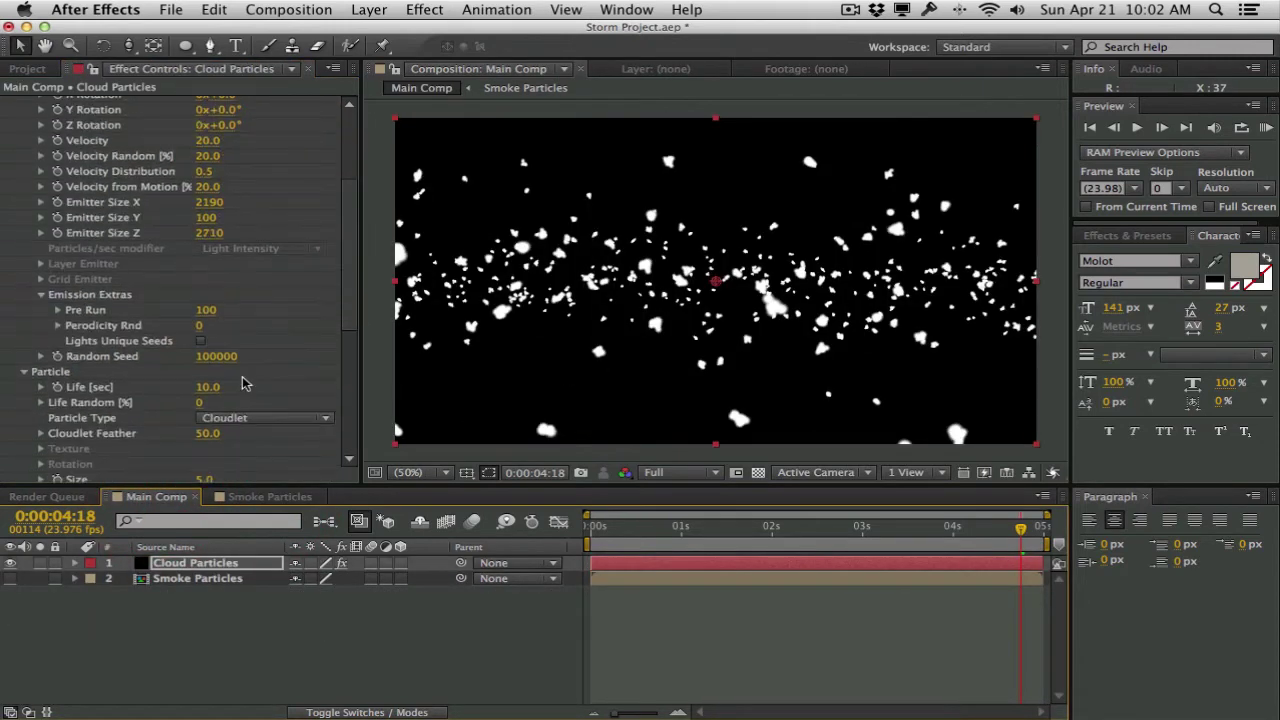
pyautogui.click(248, 420)
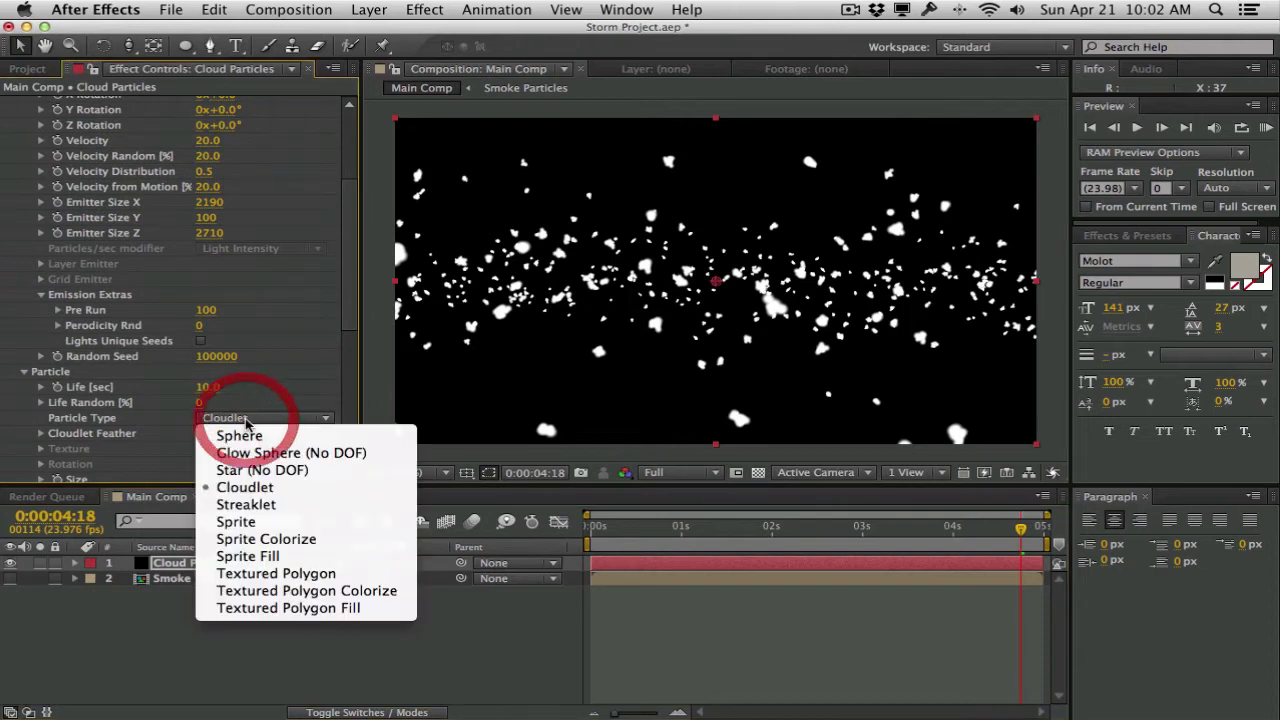
pyautogui.click(268, 522)
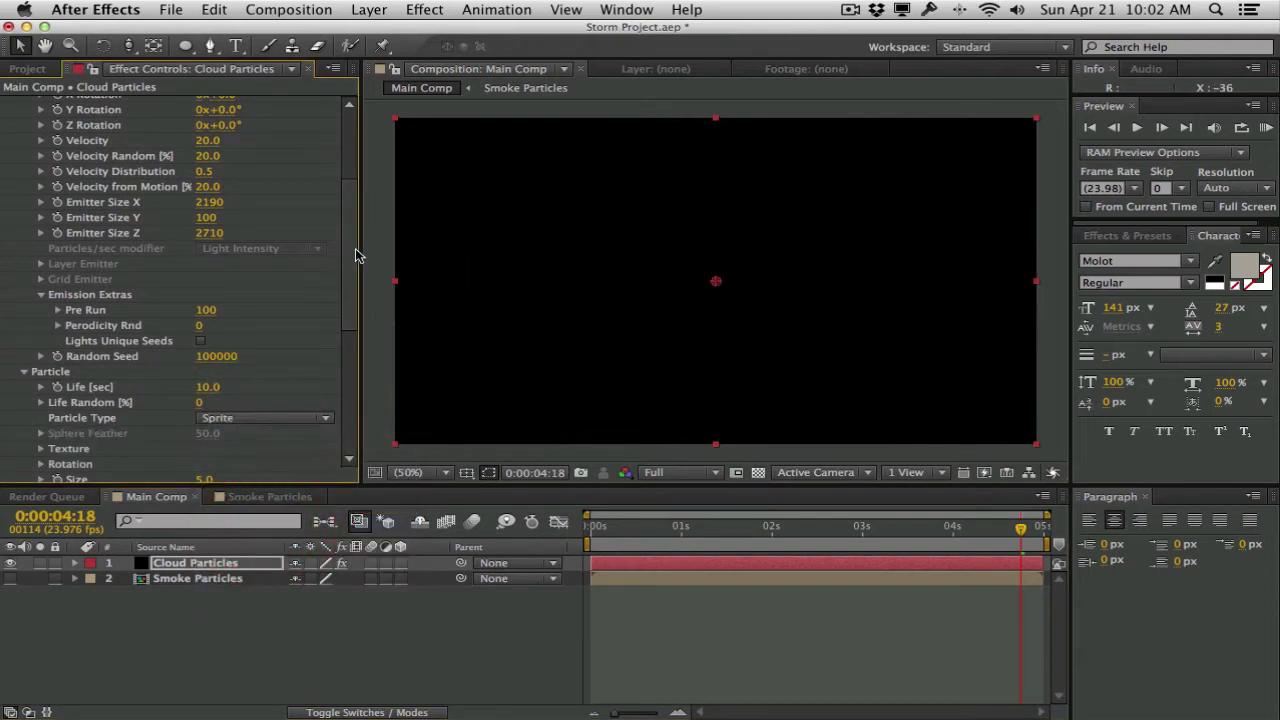
# Use the Smoke Particles layer as the sprite texture, accept the layer size warning, and enlarge the particle size to 109.
pyautogui.moveTo(349, 253); pyautogui.dragTo(351, 294)
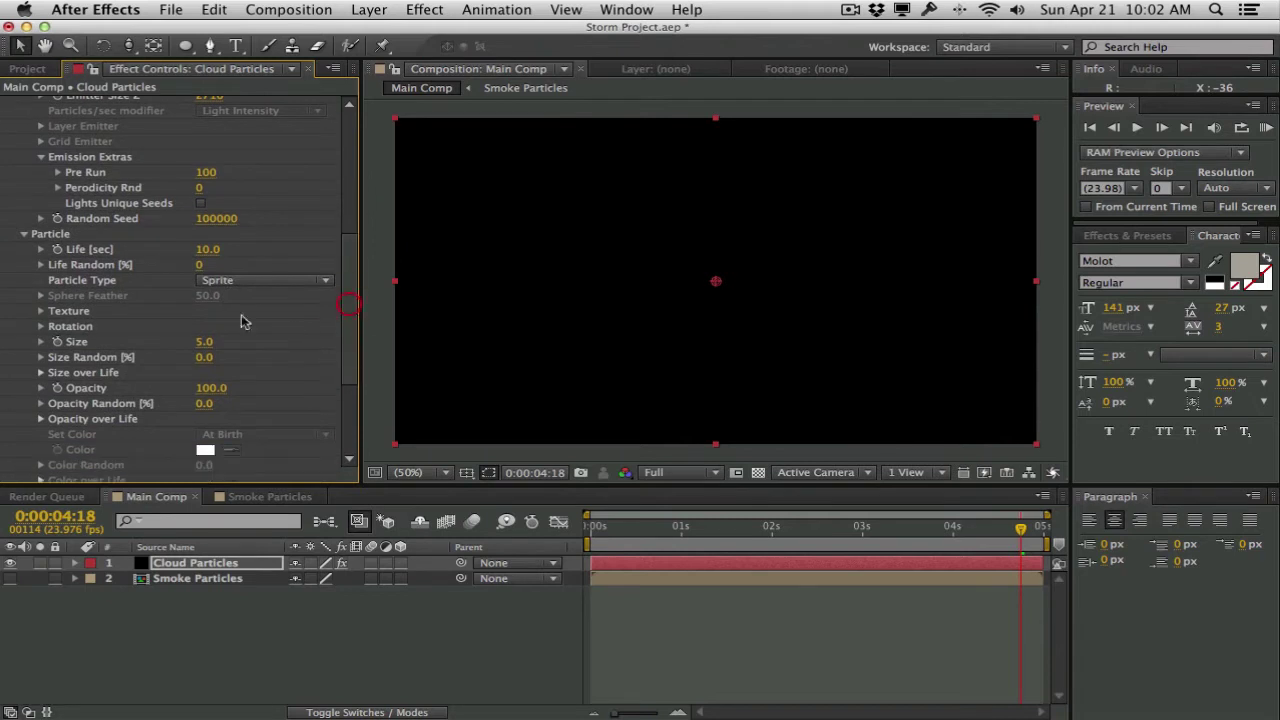
pyautogui.click(42, 312)
pyautogui.click(250, 326)
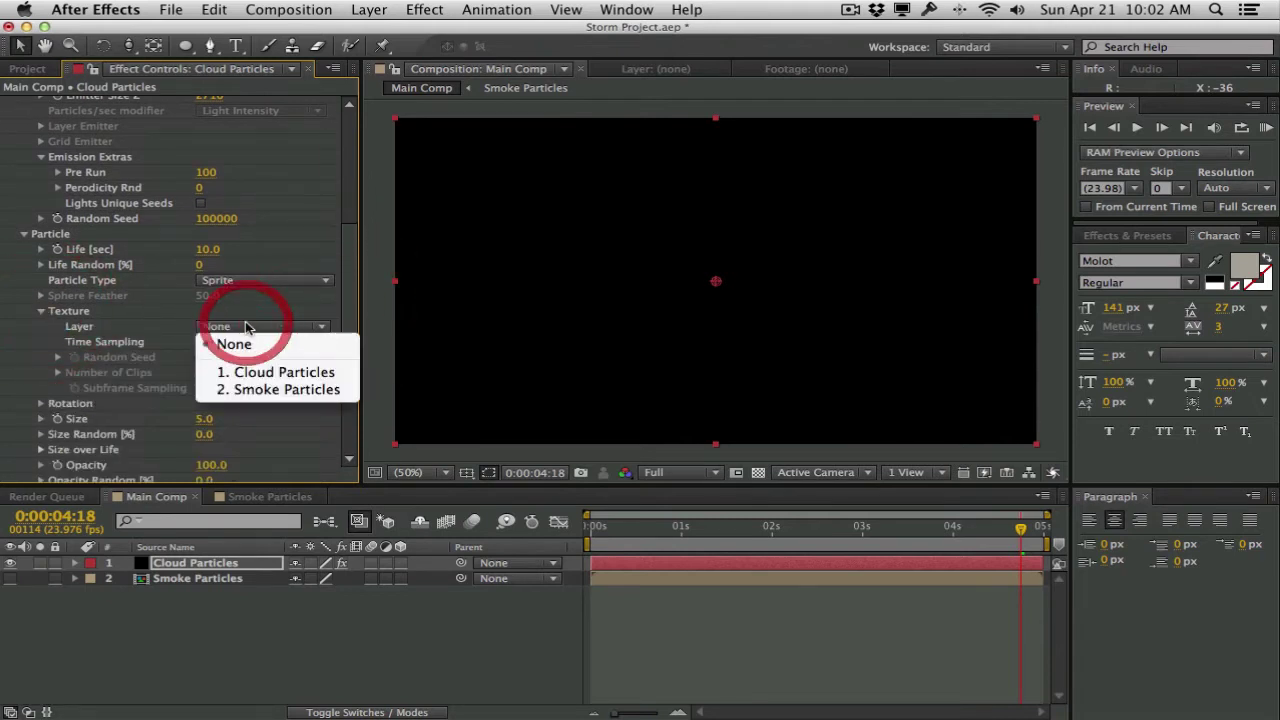
pyautogui.click(289, 390)
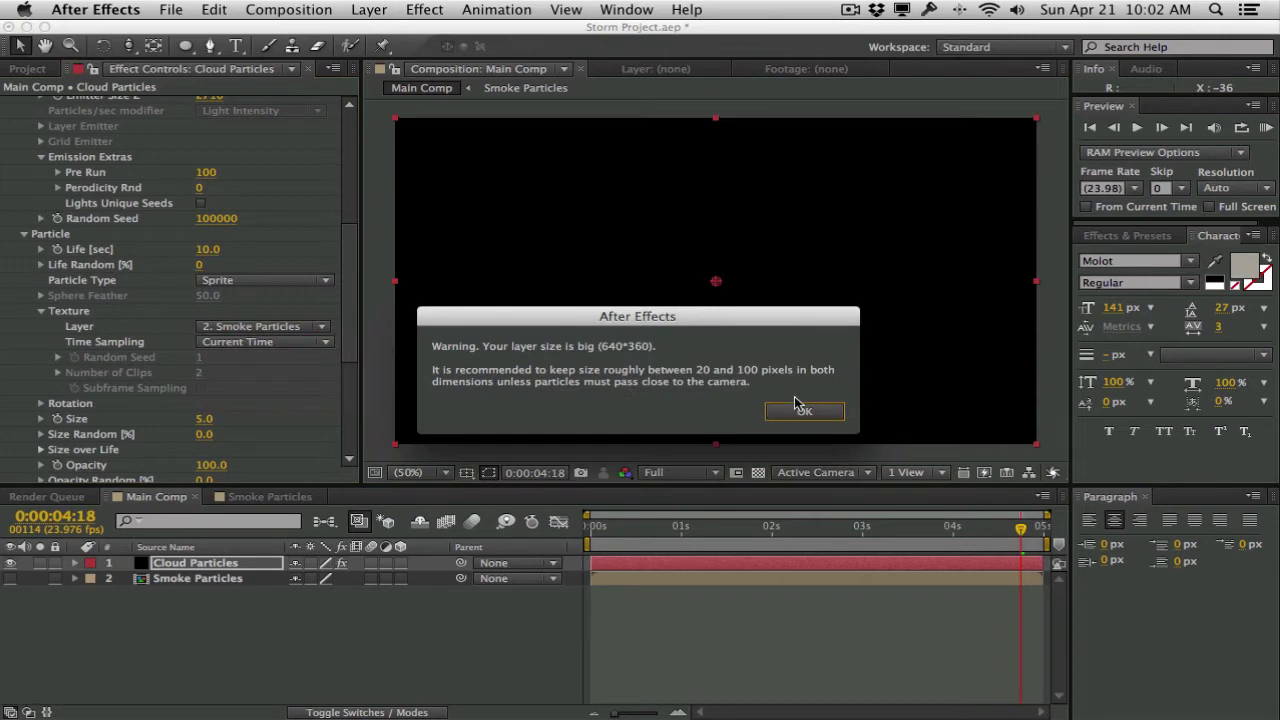
pyautogui.moveTo(614, 316); pyautogui.dragTo(612, 231)
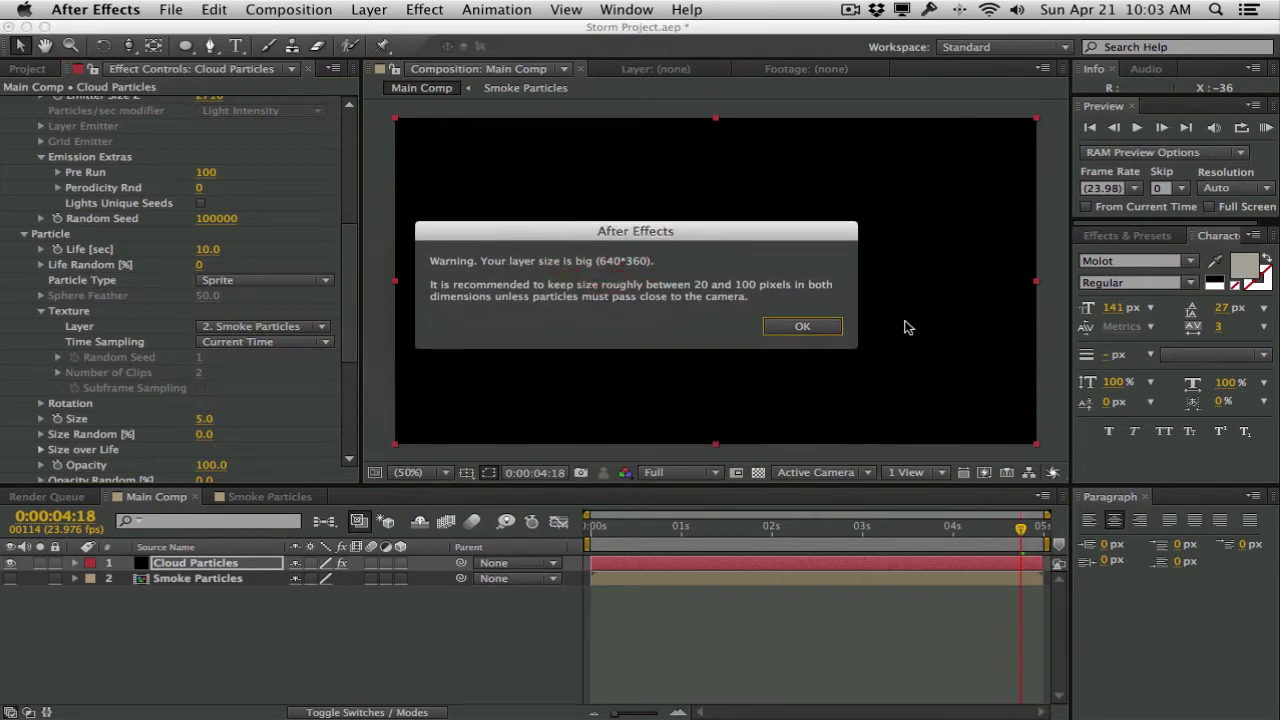
pyautogui.click(818, 335)
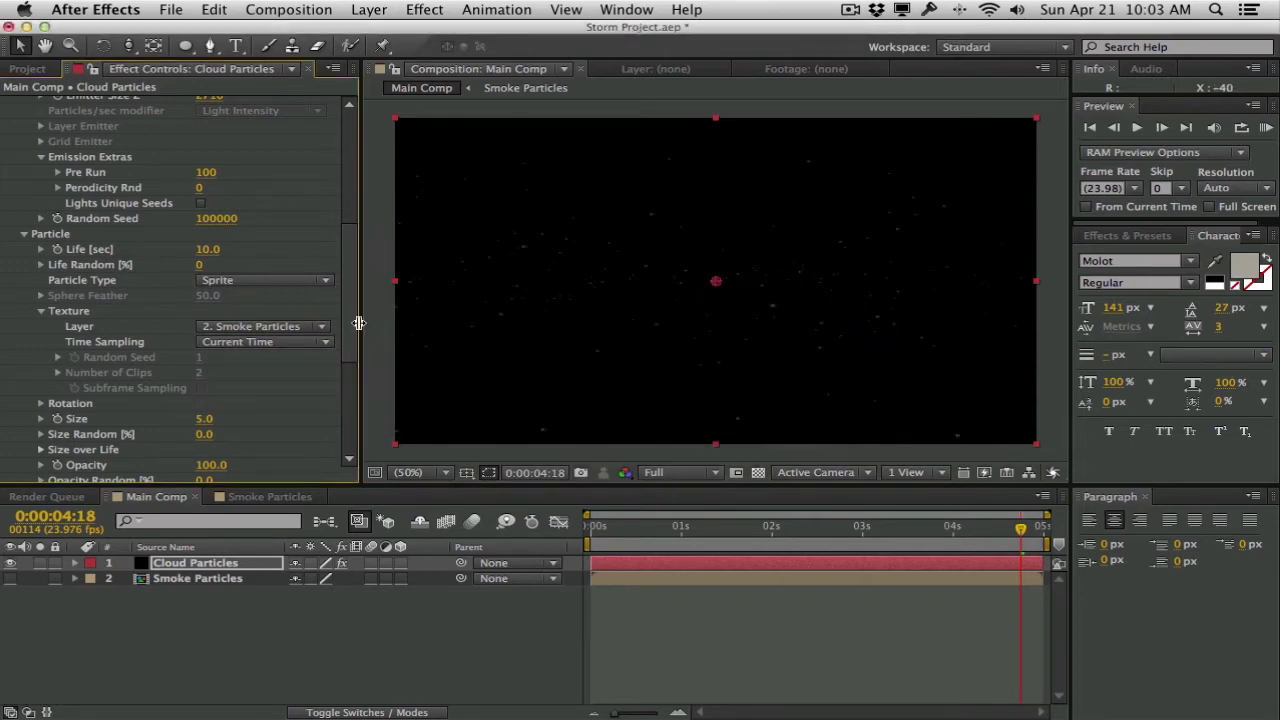
pyautogui.moveTo(253, 418); pyautogui.dragTo(306, 417)
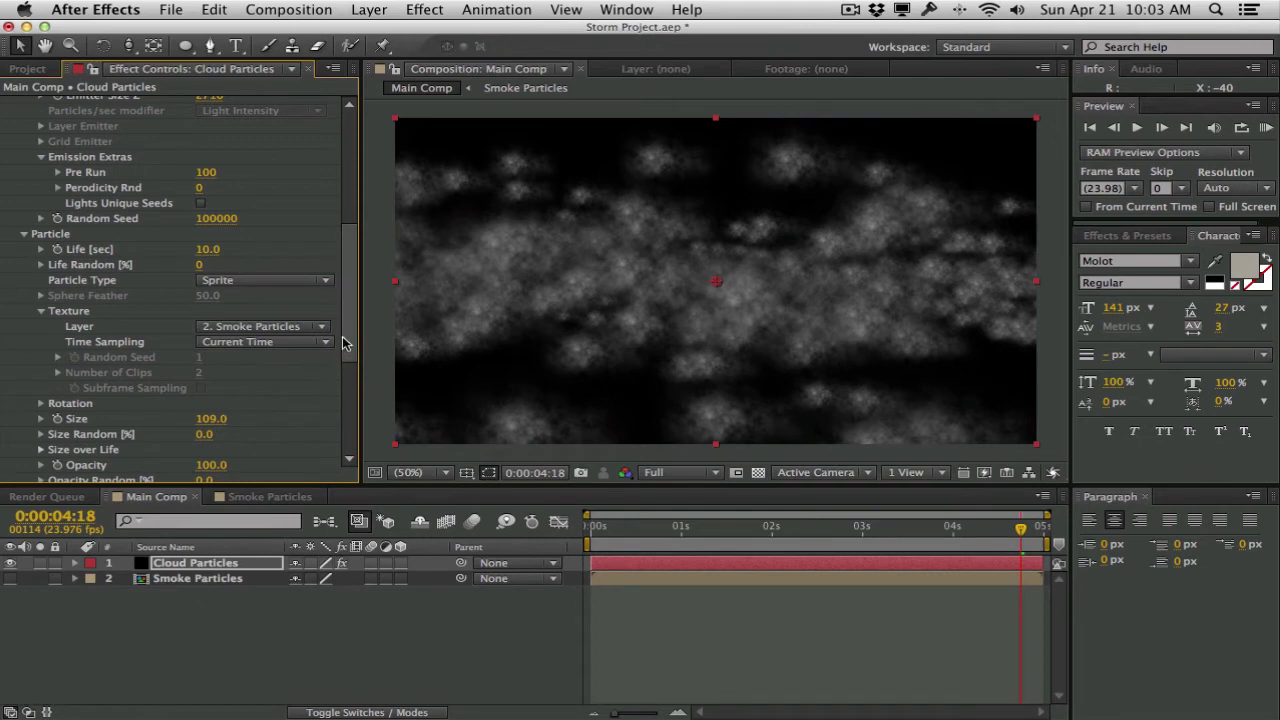
# Set the texture's time sampling to Random - Still Frame and check the clouds at 0:00:01:06.
pyautogui.moveTo(348, 340); pyautogui.dragTo(348, 347)
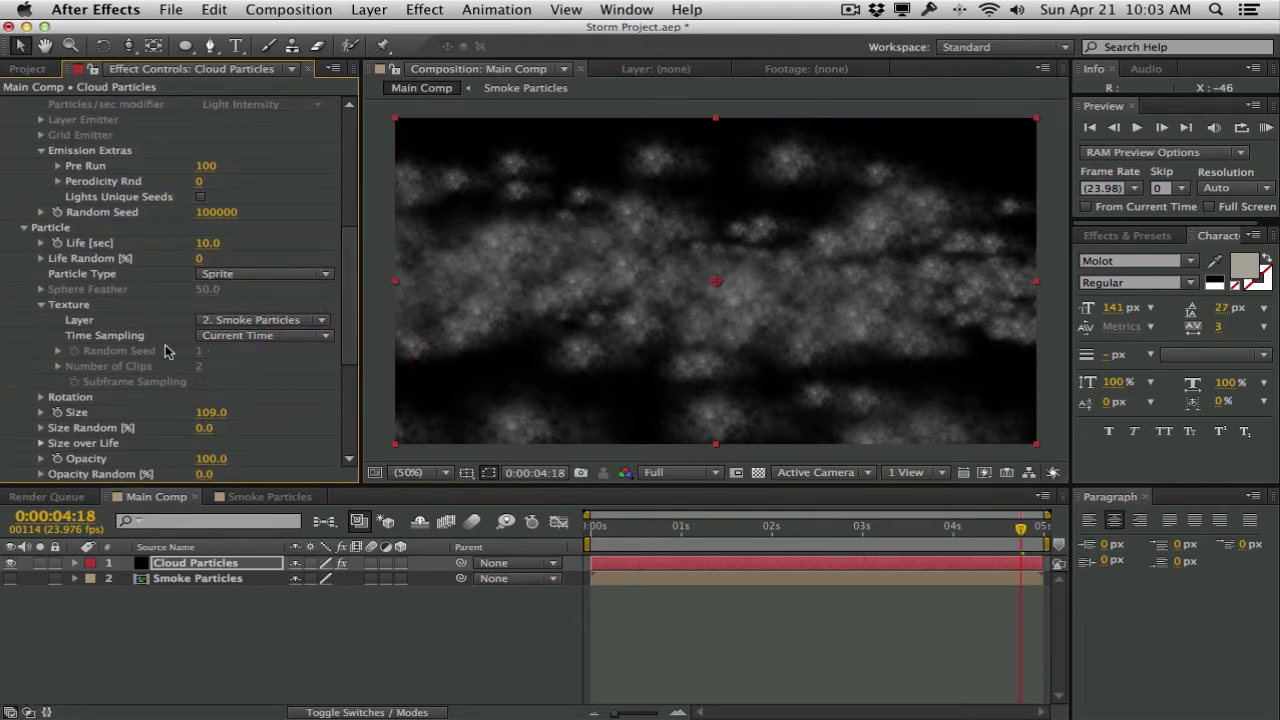
pyautogui.click(280, 338)
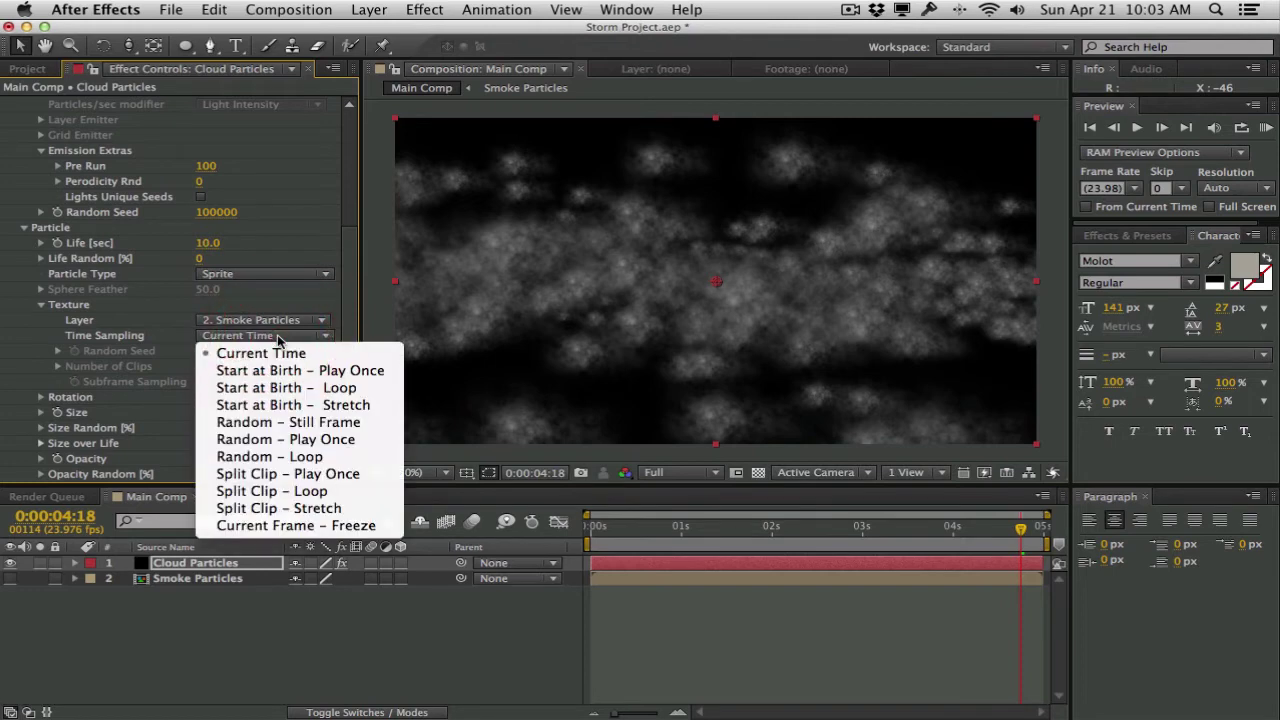
pyautogui.click(203, 340)
pyautogui.click(263, 337)
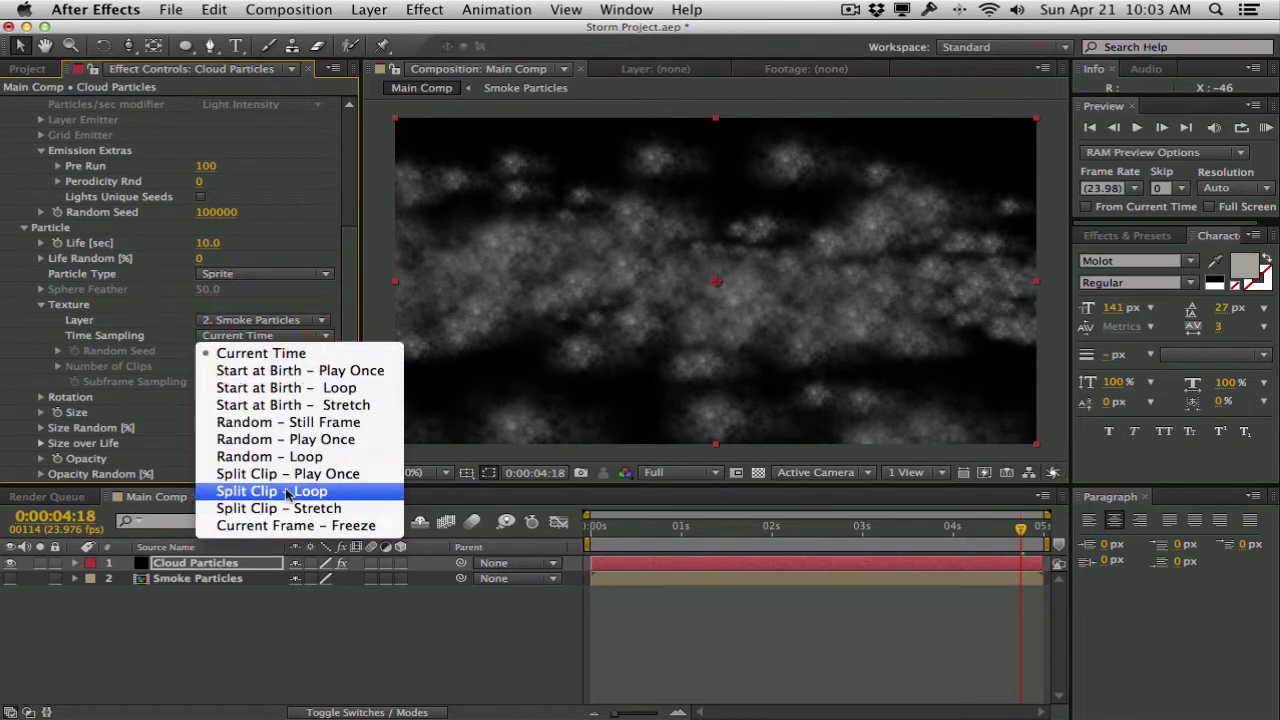
pyautogui.click(301, 424)
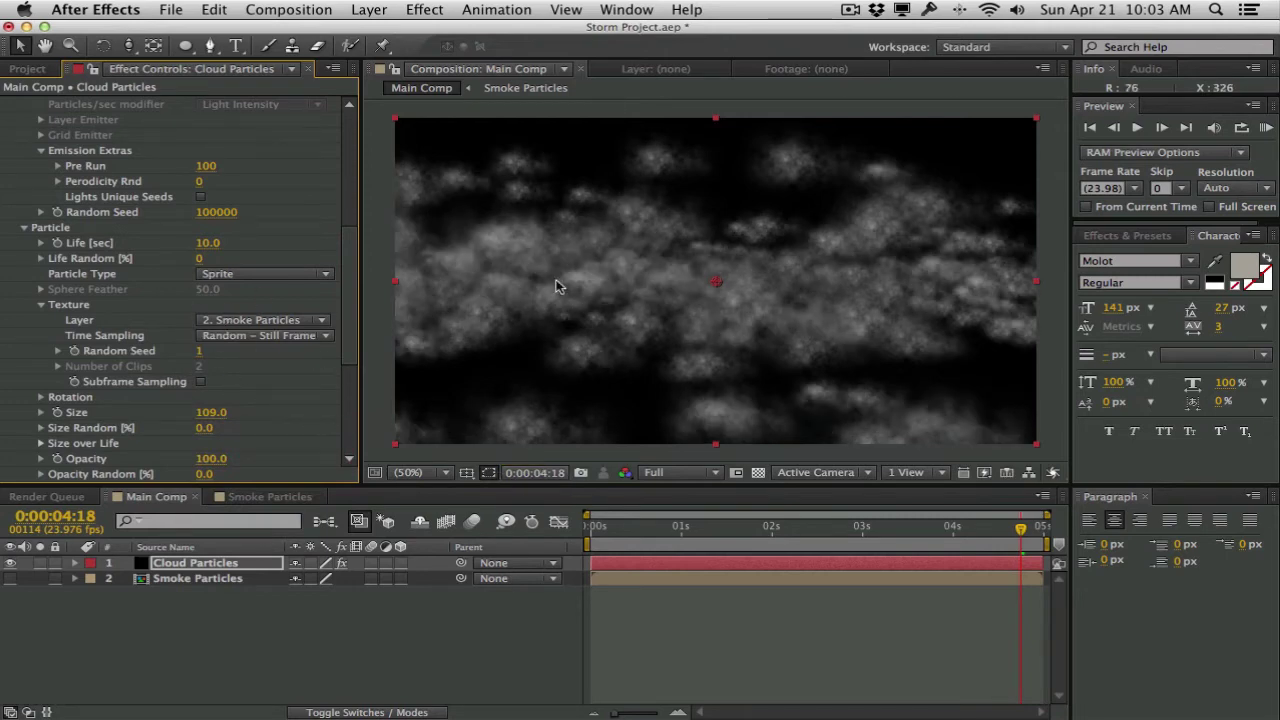
pyautogui.moveTo(640, 528); pyautogui.dragTo(704, 528)
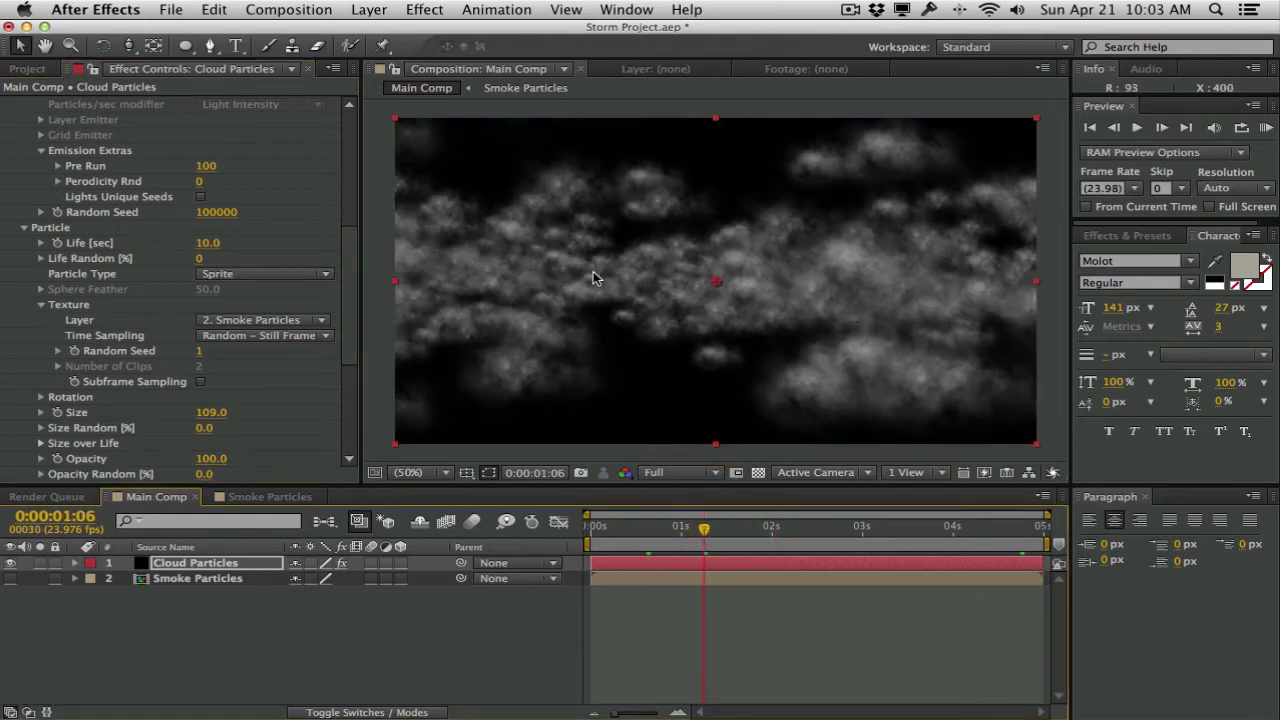
# Set the texture's random seed to 591 and increase the particle size to 151.
pyautogui.scroll(-2, 345, 360)
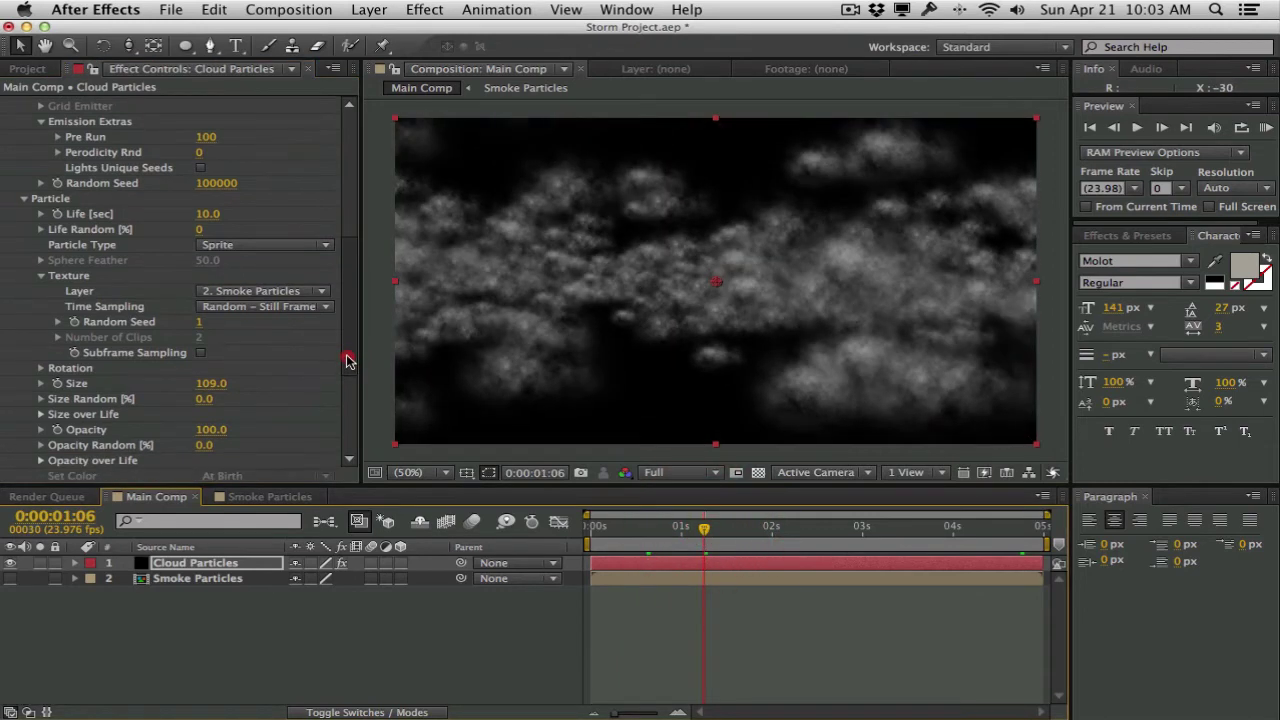
pyautogui.moveTo(198, 330); pyautogui.dragTo(234, 330)
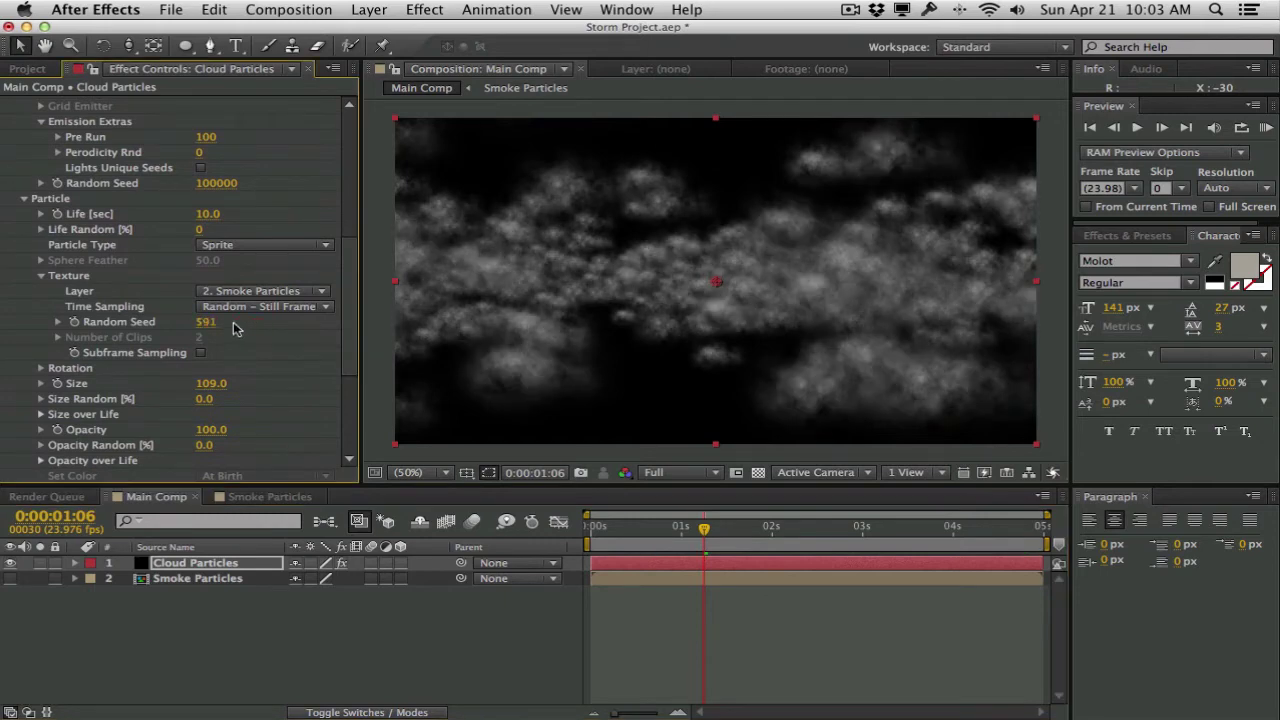
pyautogui.scroll(-1, 349, 322)
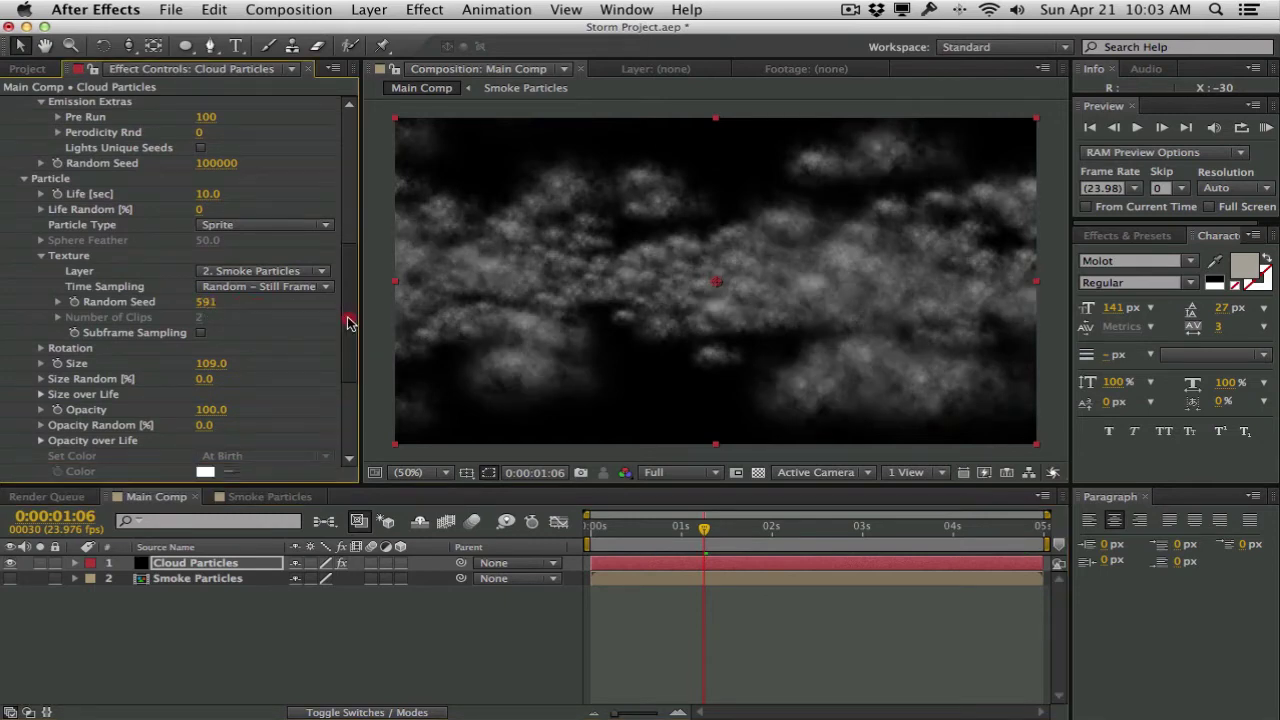
pyautogui.scroll(-2, 349, 322)
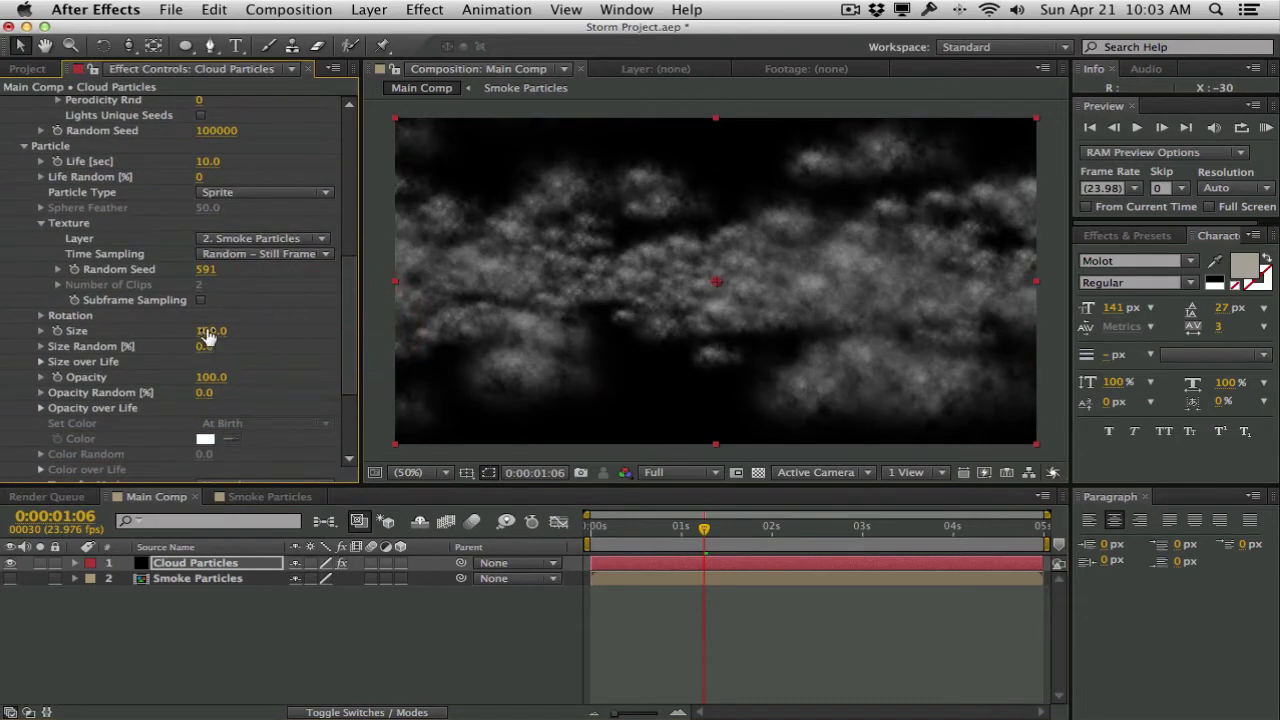
pyautogui.moveTo(214, 330); pyautogui.dragTo(246, 329)
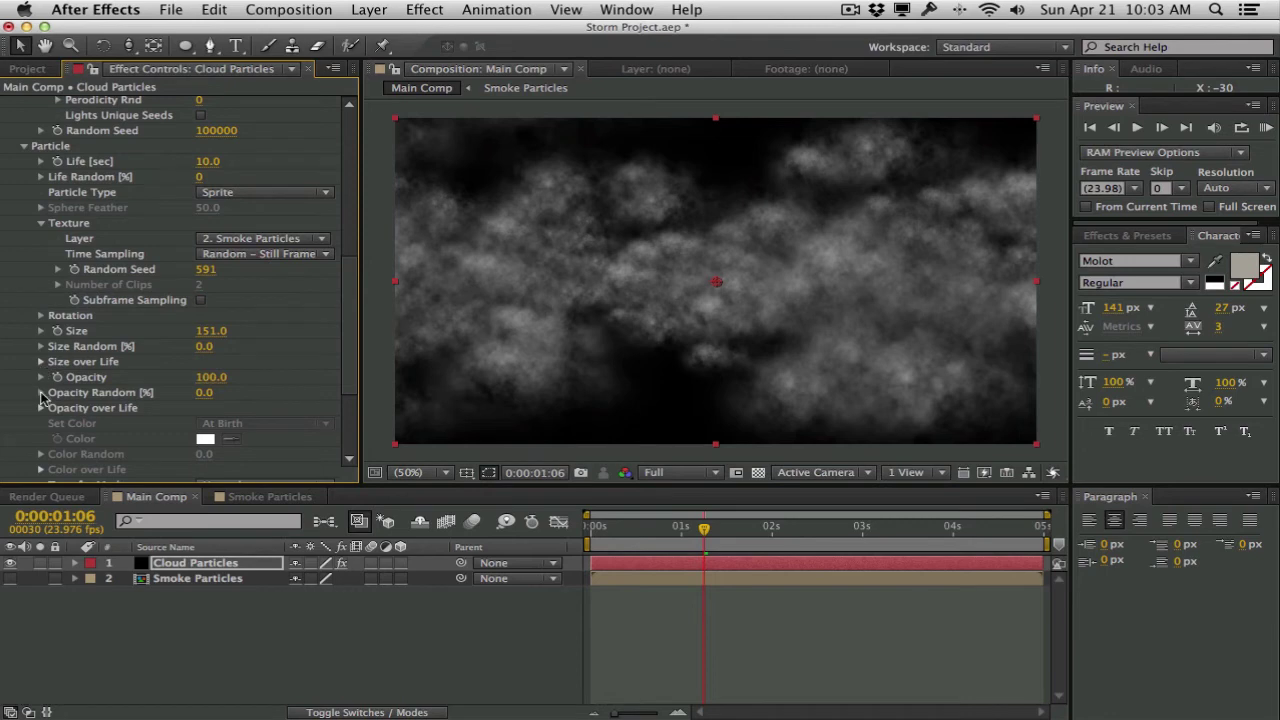
# Apply the Opacity over Life preset that fades in at birth and out at death, and lower the particle opacity to 22.
pyautogui.click(41, 408)
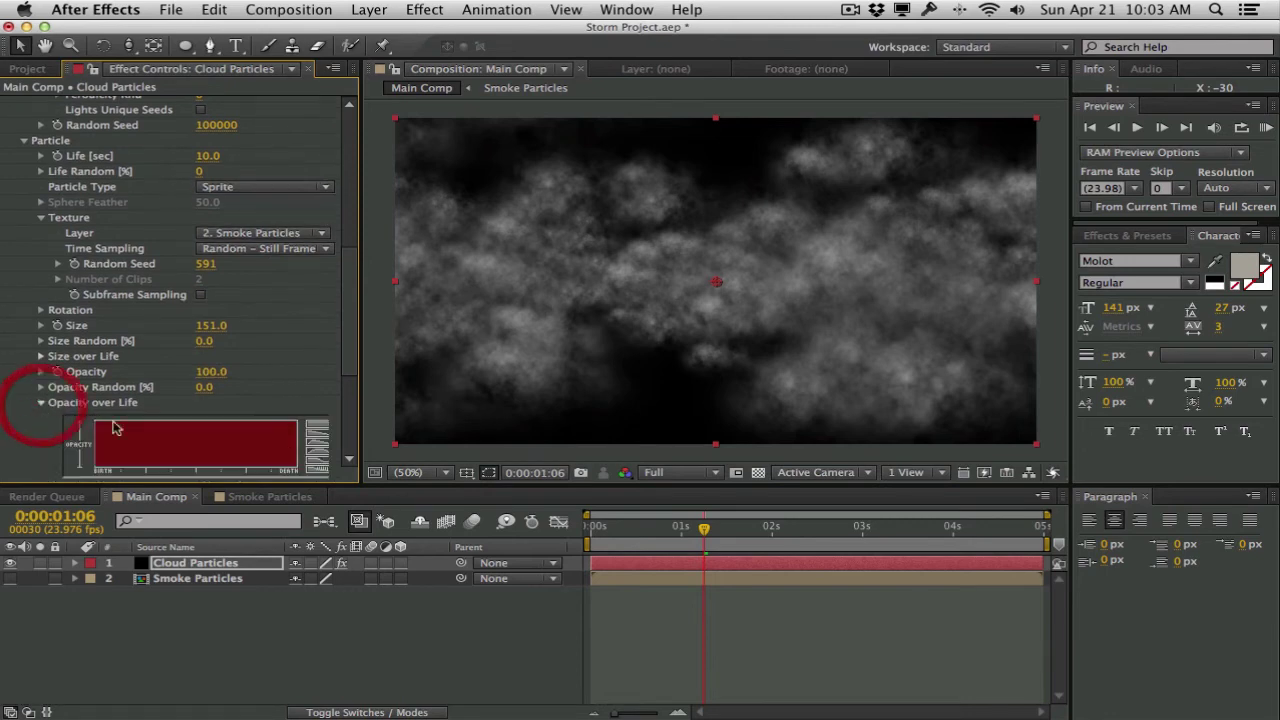
pyautogui.click(318, 455)
pyautogui.scroll(-1, 170, 374)
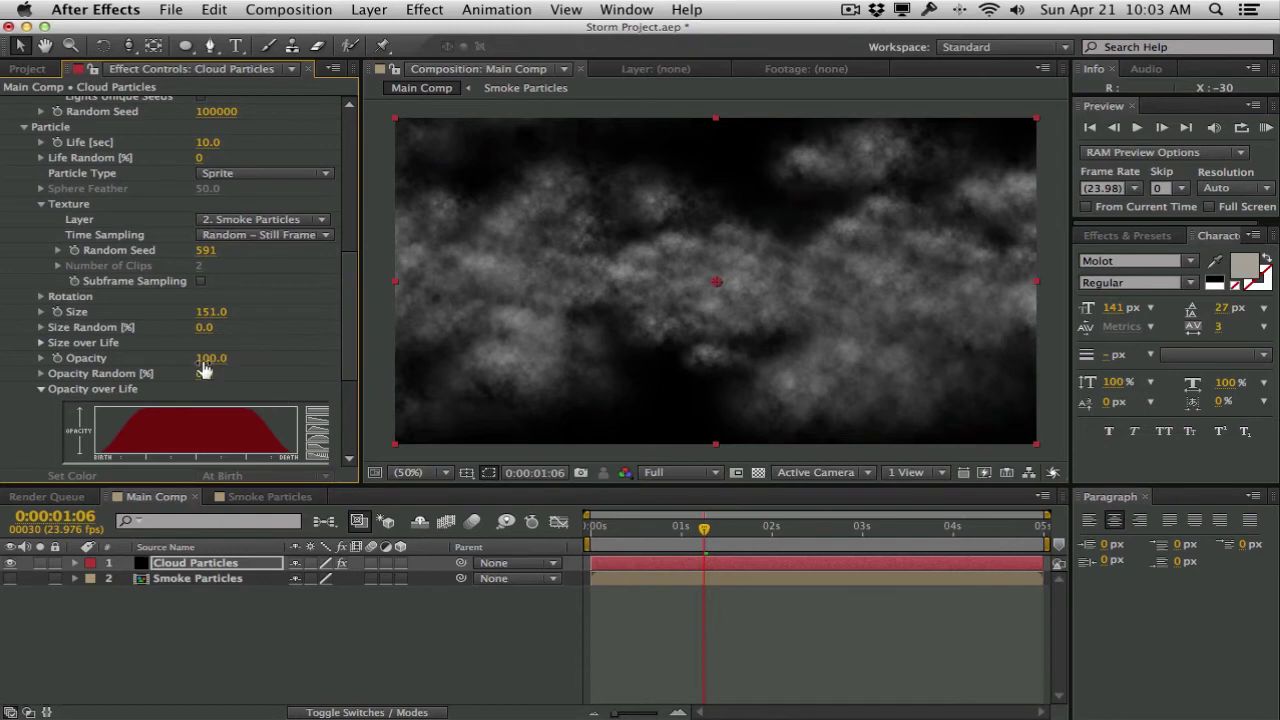
pyautogui.moveTo(205, 357); pyautogui.dragTo(137, 358)
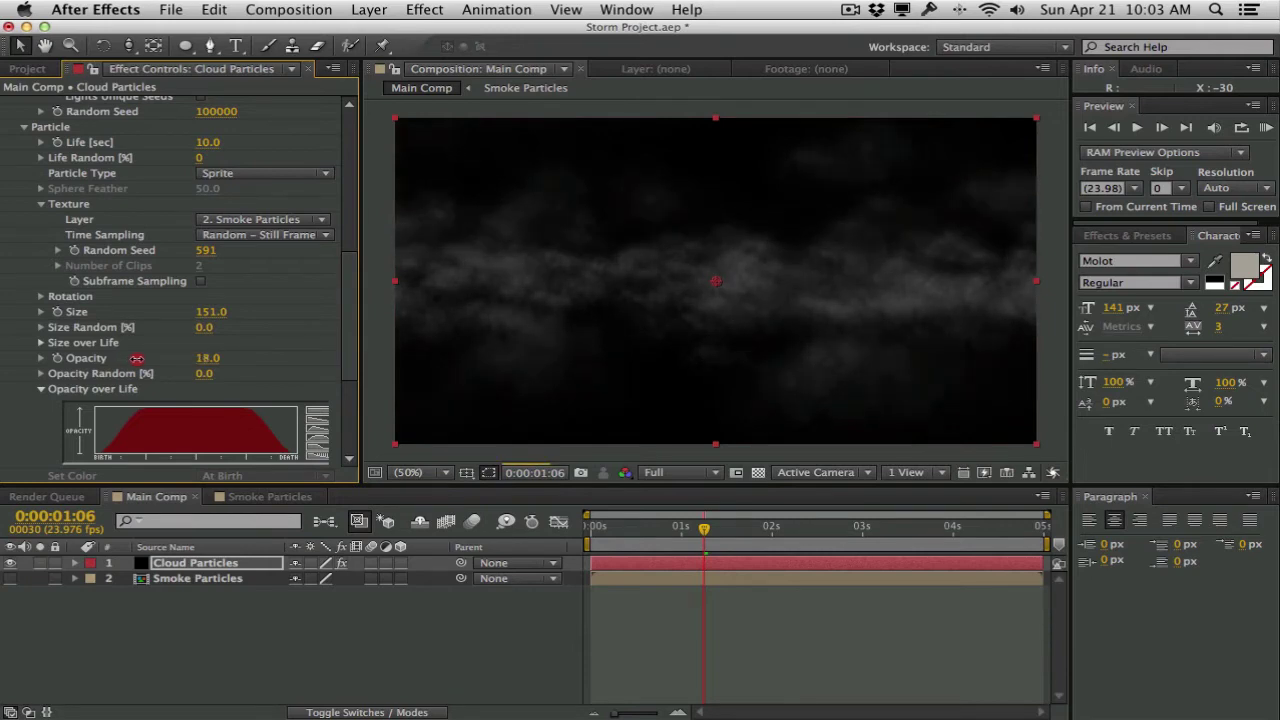
pyautogui.moveTo(137, 358); pyautogui.dragTo(141, 358)
# Set the transfer mode of the cloud particles to Screen.
pyautogui.moveTo(347, 314); pyautogui.dragTo(343, 366)
pyautogui.click(265, 352)
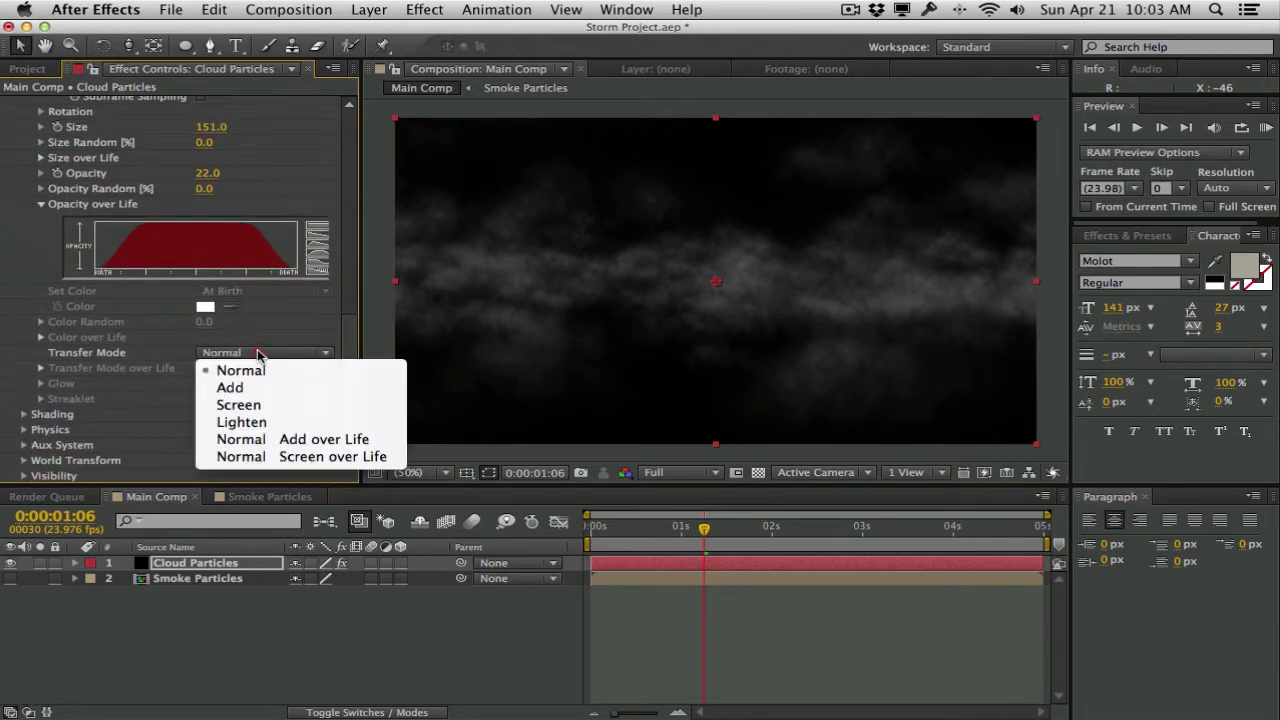
pyautogui.click(274, 407)
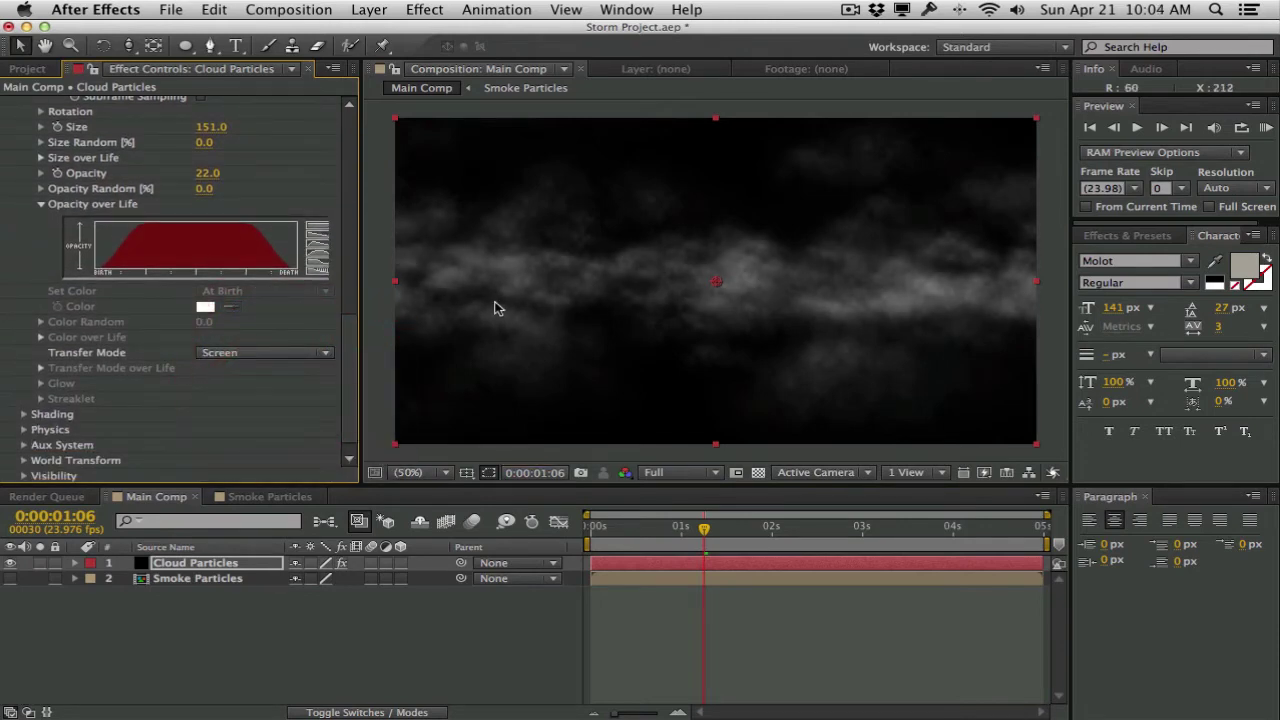
# Set the cloud particles' size randomness to 44% and opacity randomness to 31%.
pyautogui.moveTo(354, 340); pyautogui.dragTo(350, 240)
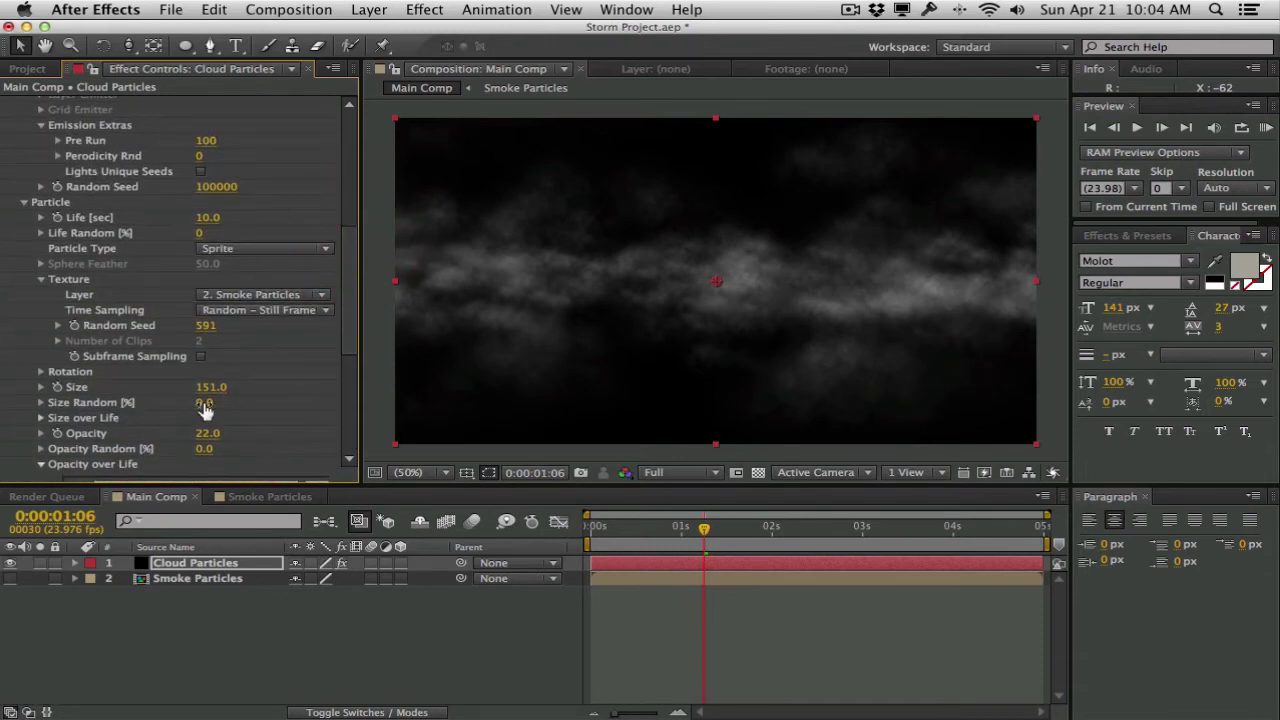
pyautogui.moveTo(205, 402); pyautogui.dragTo(245, 400)
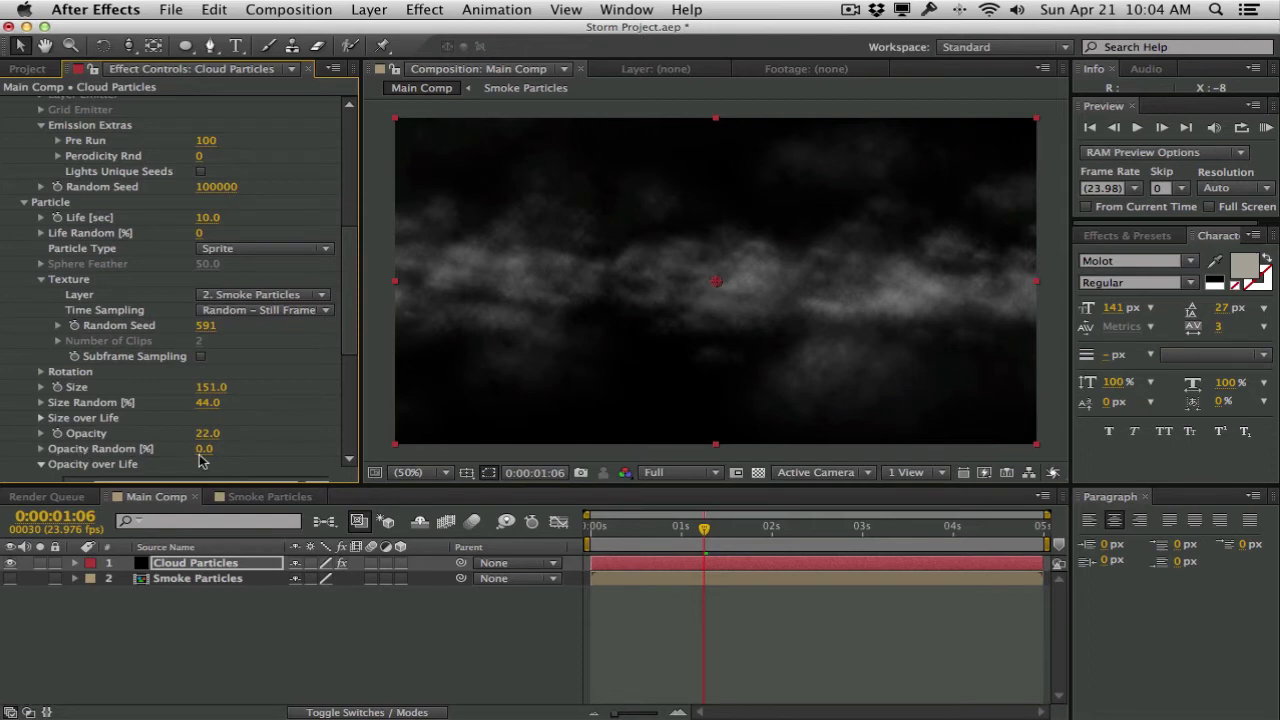
pyautogui.moveTo(201, 450); pyautogui.dragTo(232, 448)
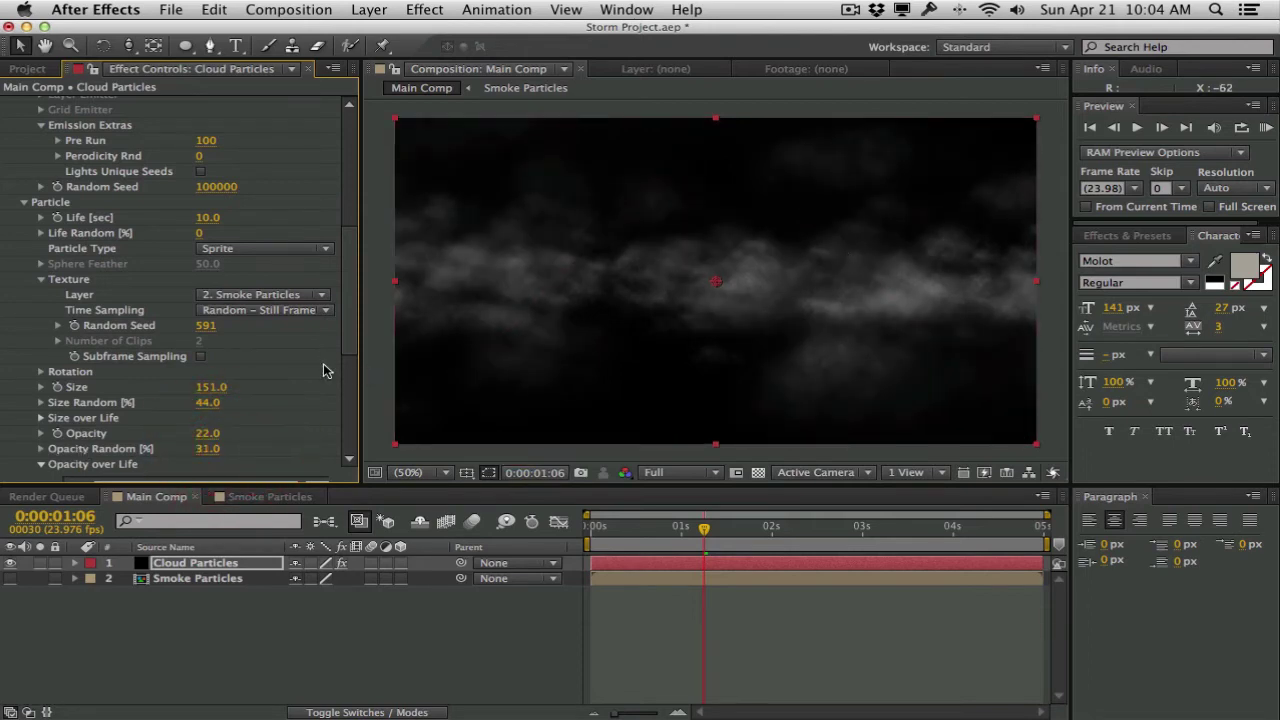
# Set the cloud emitter's Y size to 172 and check the clouds at 0:00:00:05.
pyautogui.moveTo(349, 330); pyautogui.dragTo(349, 215)
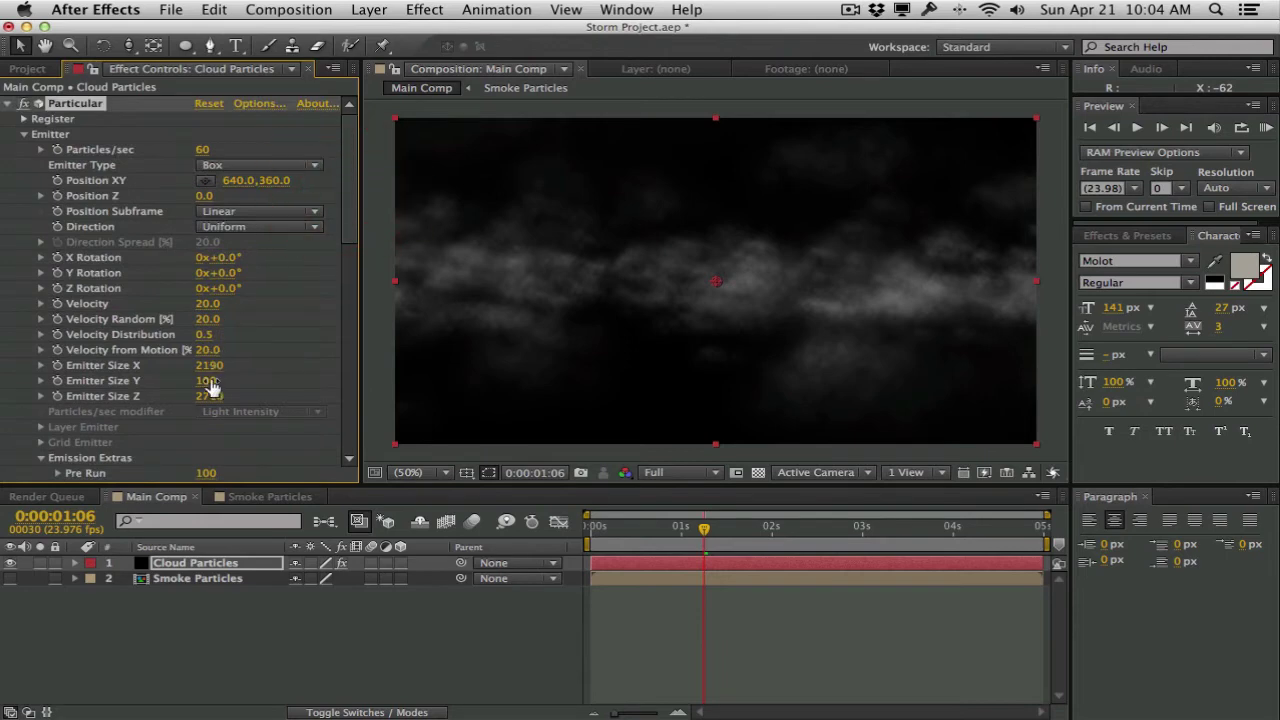
pyautogui.moveTo(210, 385)
pyautogui.mouseDown()
pyautogui.moveTo(283, 374)
pyautogui.moveTo(228, 371)
pyautogui.mouseUp()
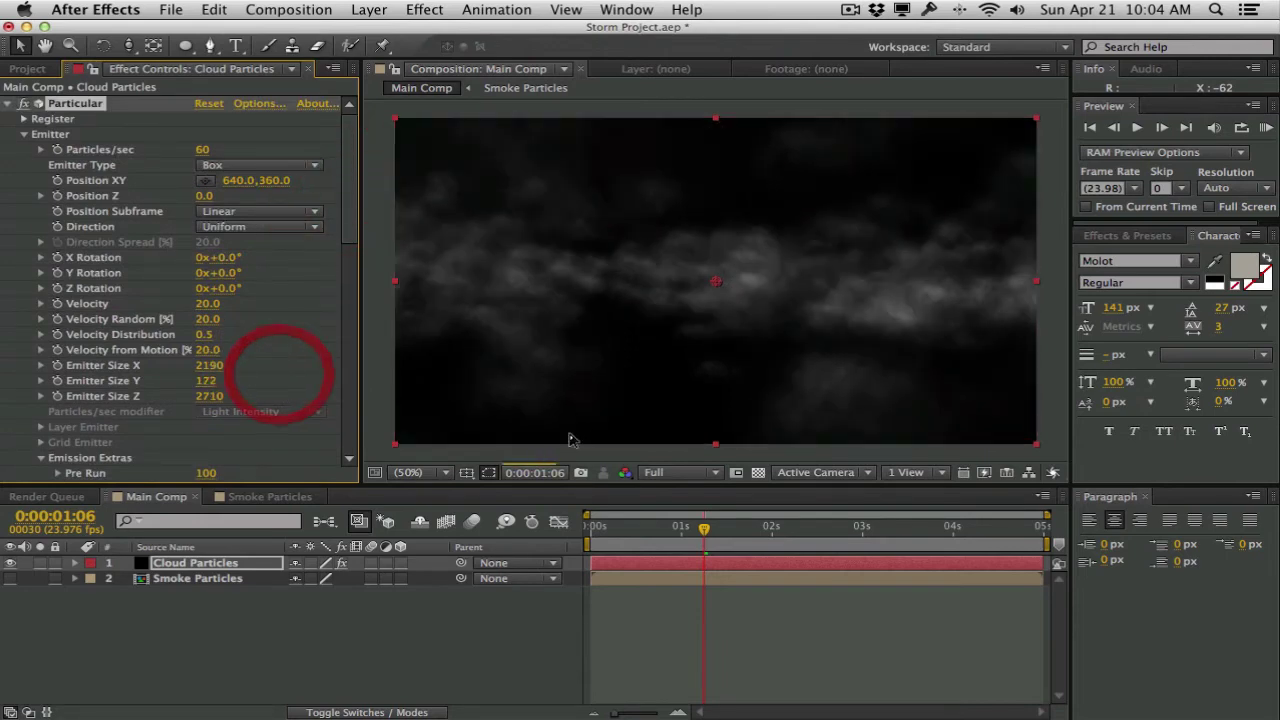
pyautogui.click(610, 528)
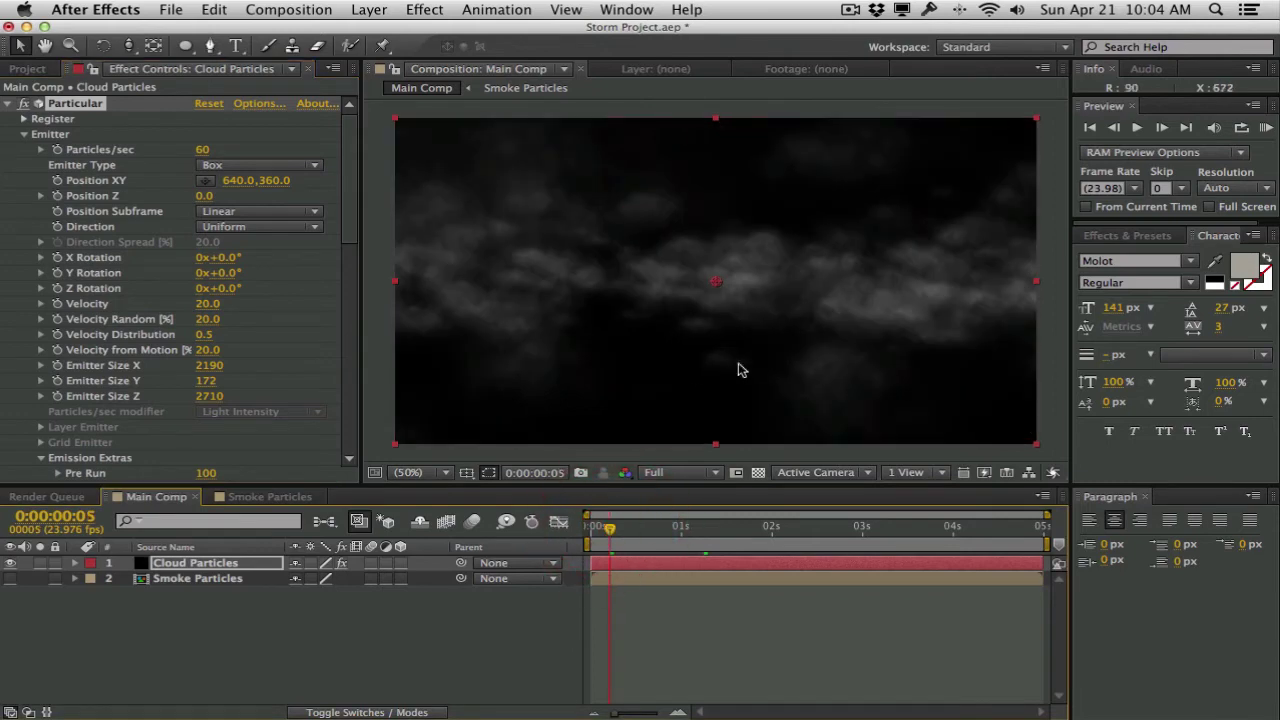
# Add a two-node camera with the 50mm preset to Main Comp and name it Camera.
pyautogui.click(368, 9)
pyautogui.moveTo(371, 31)
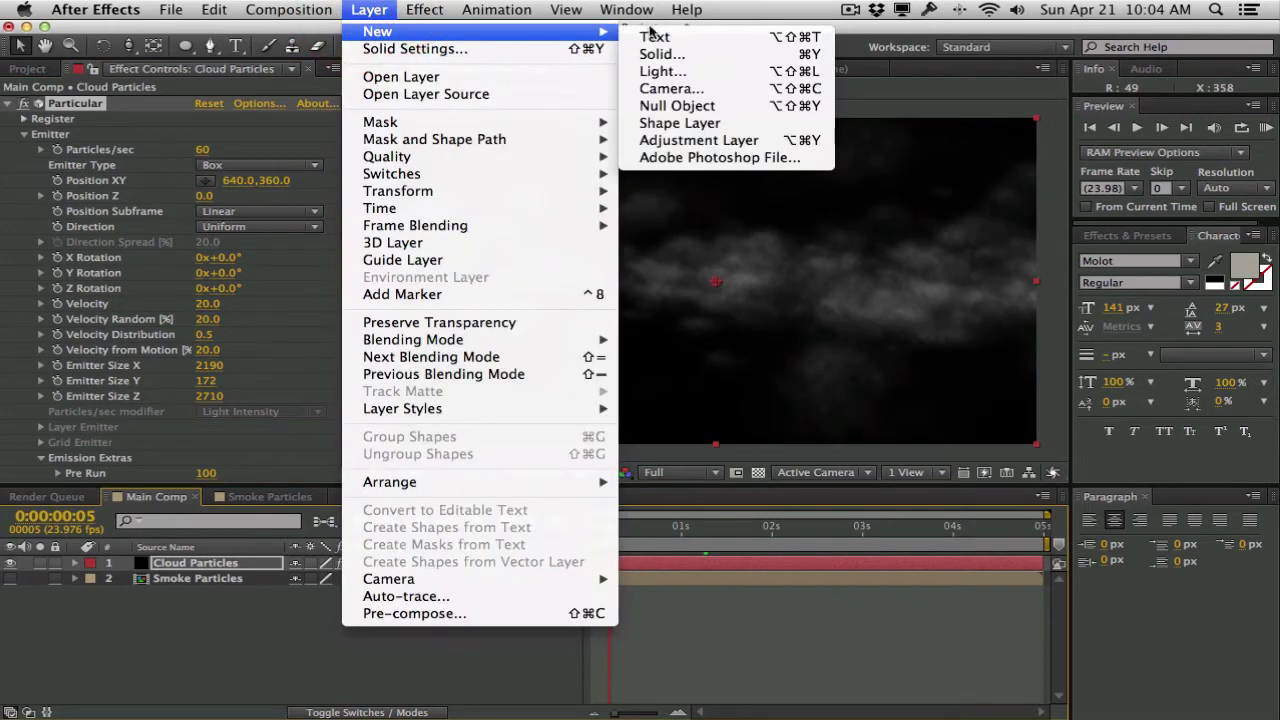
pyautogui.click(722, 90)
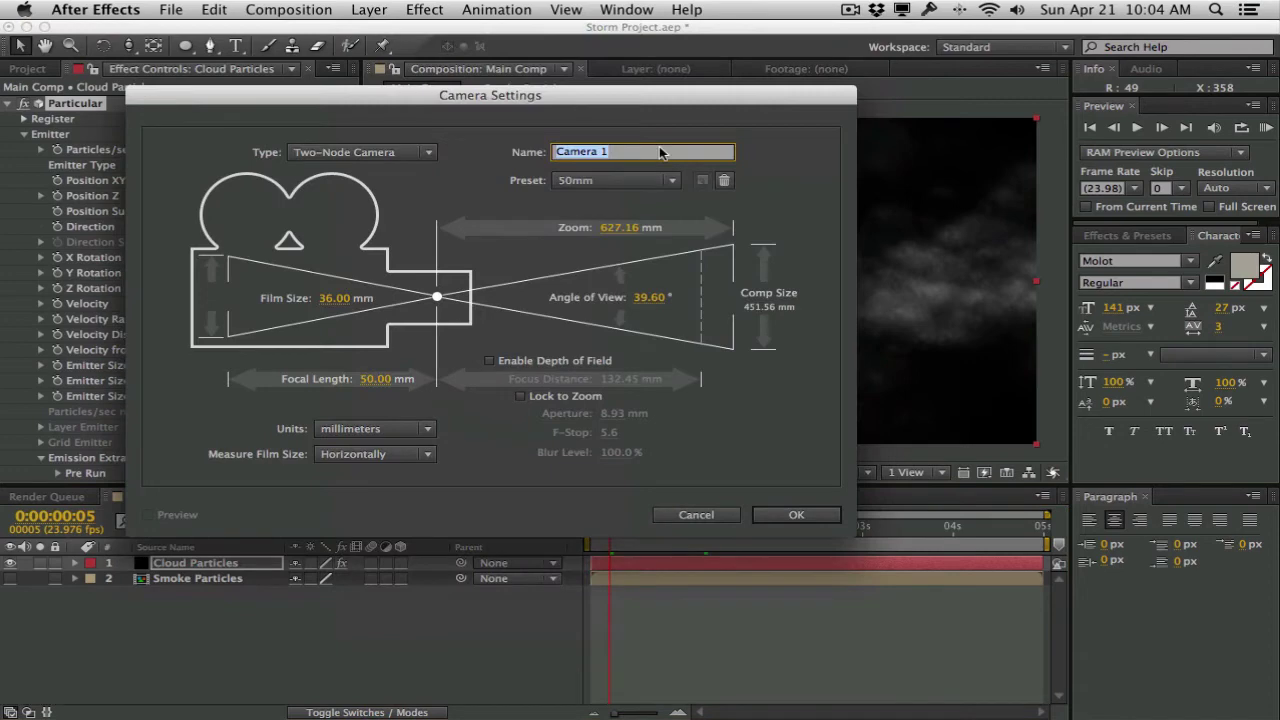
pyautogui.write('Camera')
pyautogui.press('Return')
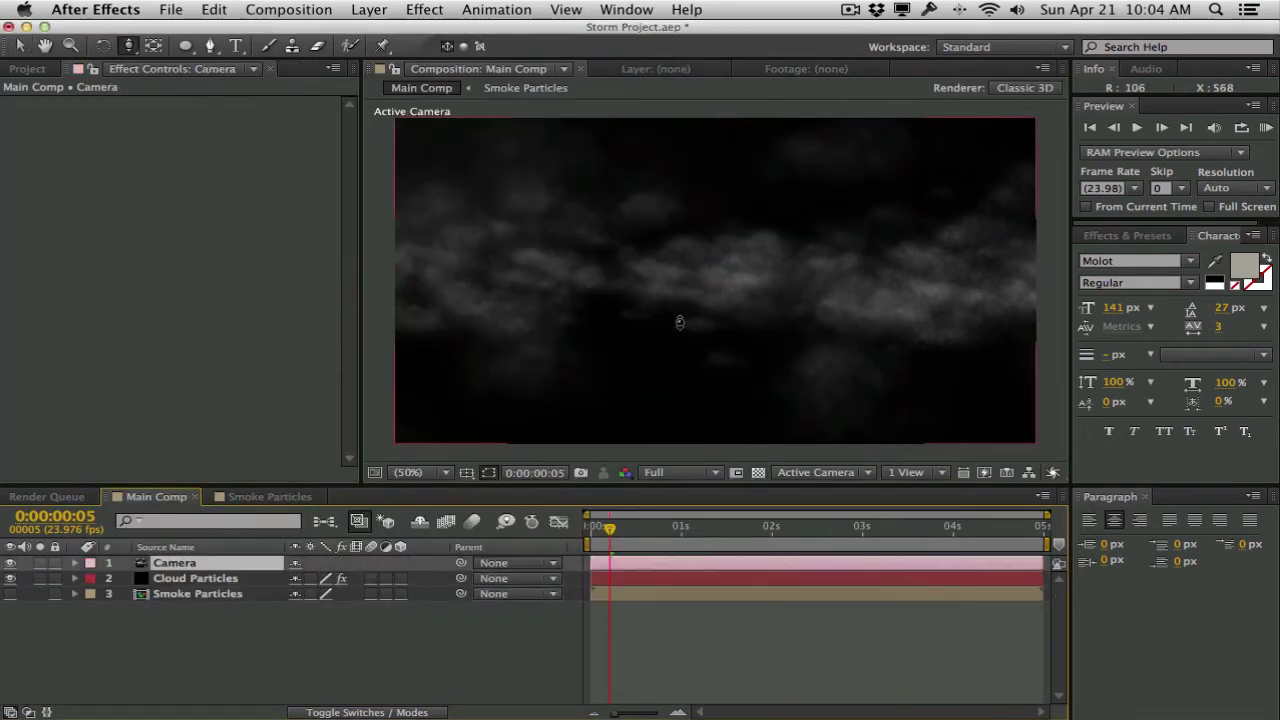
# Lower the preview resolution to Half and orbit the camera to check the clouds in 3D.
pyautogui.click(690, 471)
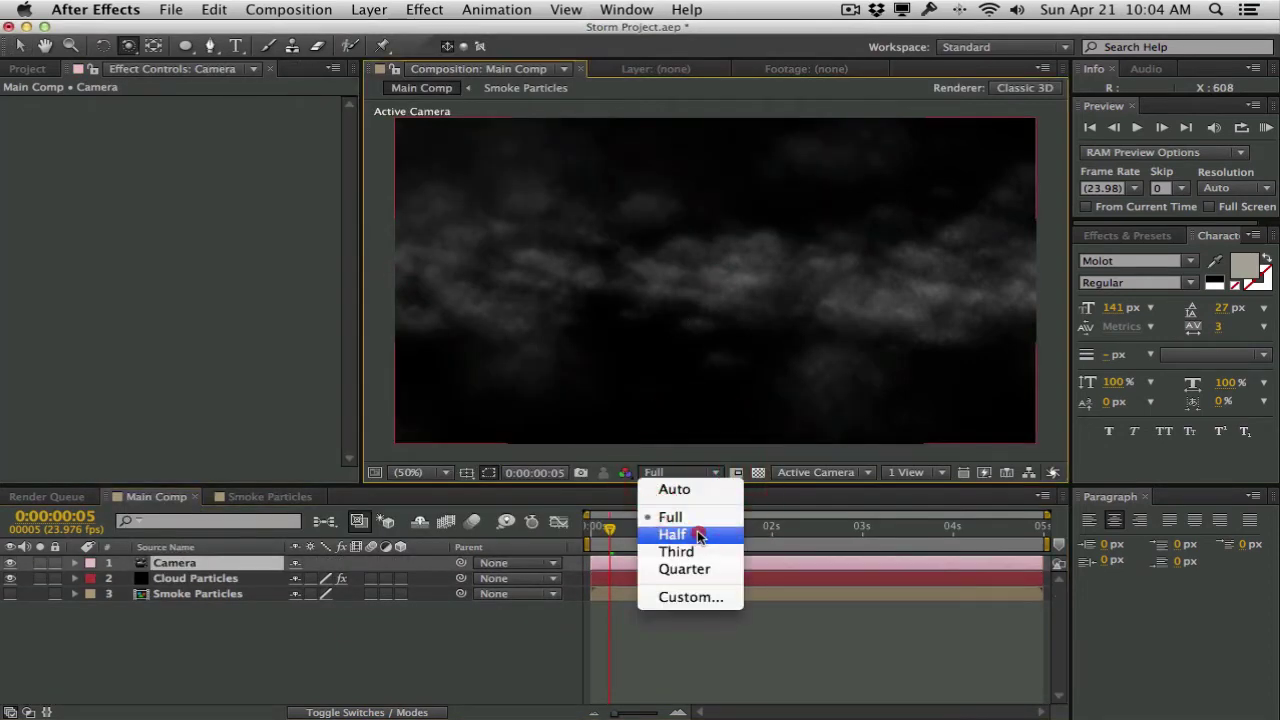
pyautogui.click(699, 536)
pyautogui.moveTo(651, 266); pyautogui.dragTo(699, 260)
pyautogui.moveTo(687, 260); pyautogui.dragTo(671, 258)
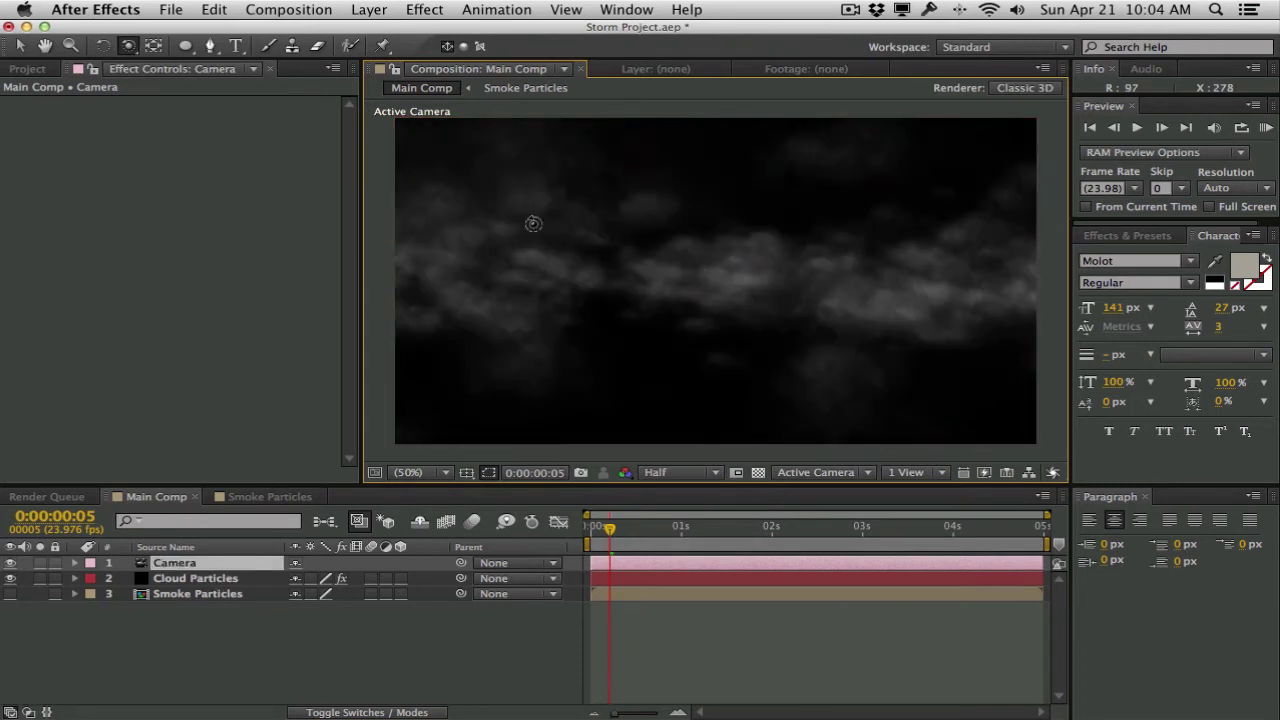
# Create a black 1280 x 720 px solid named Rain Particles.
pyautogui.click(369, 9)
pyautogui.moveTo(375, 34)
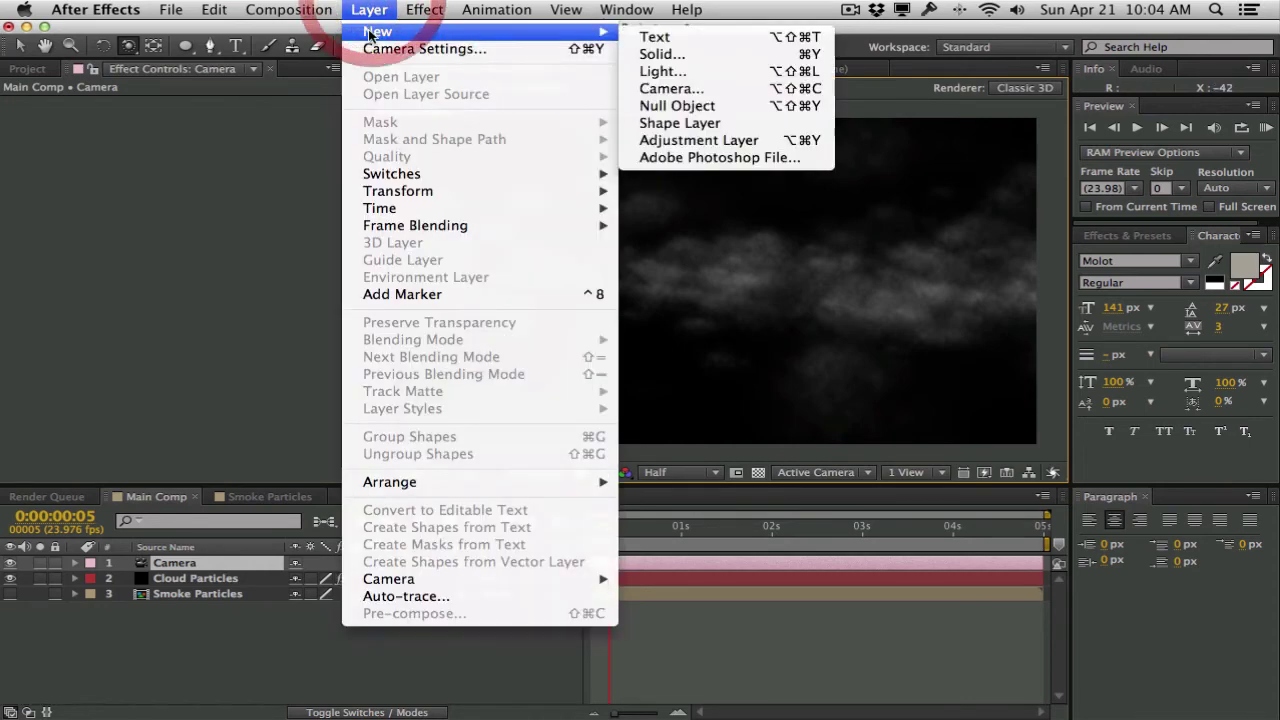
pyautogui.click(684, 54)
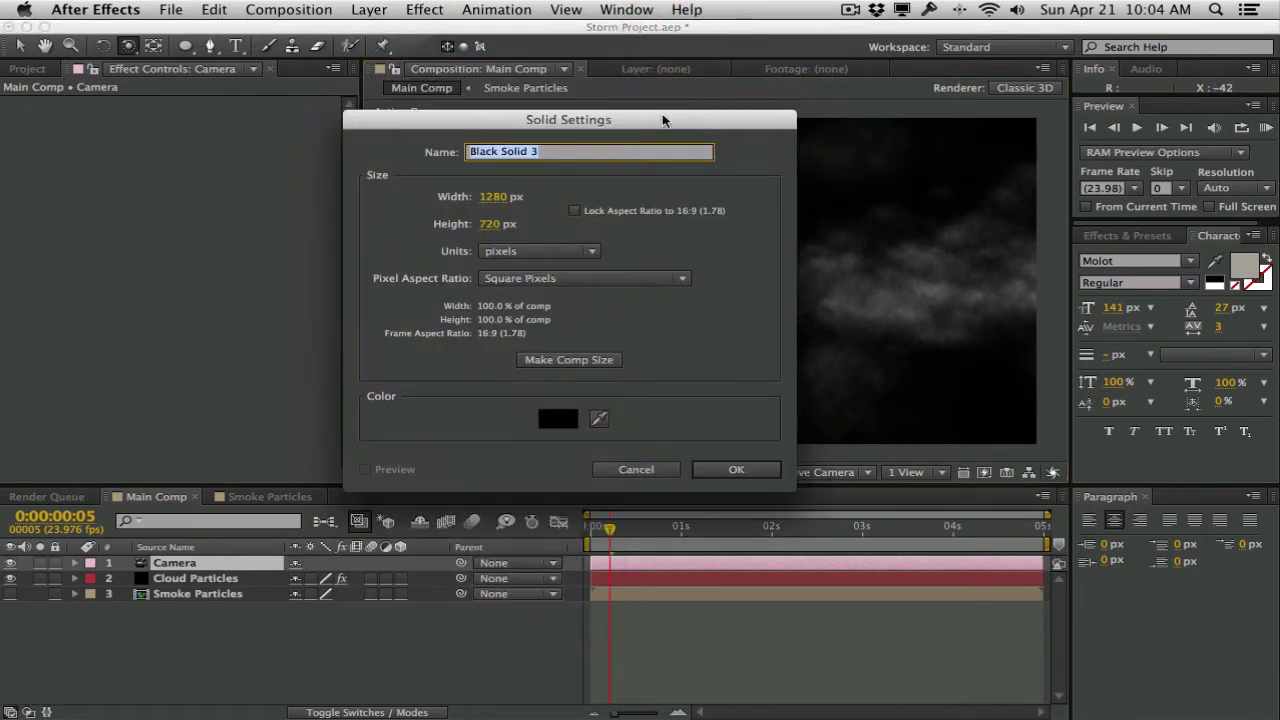
pyautogui.moveTo(663, 120); pyautogui.dragTo(557, 118)
pyautogui.write('Rai')
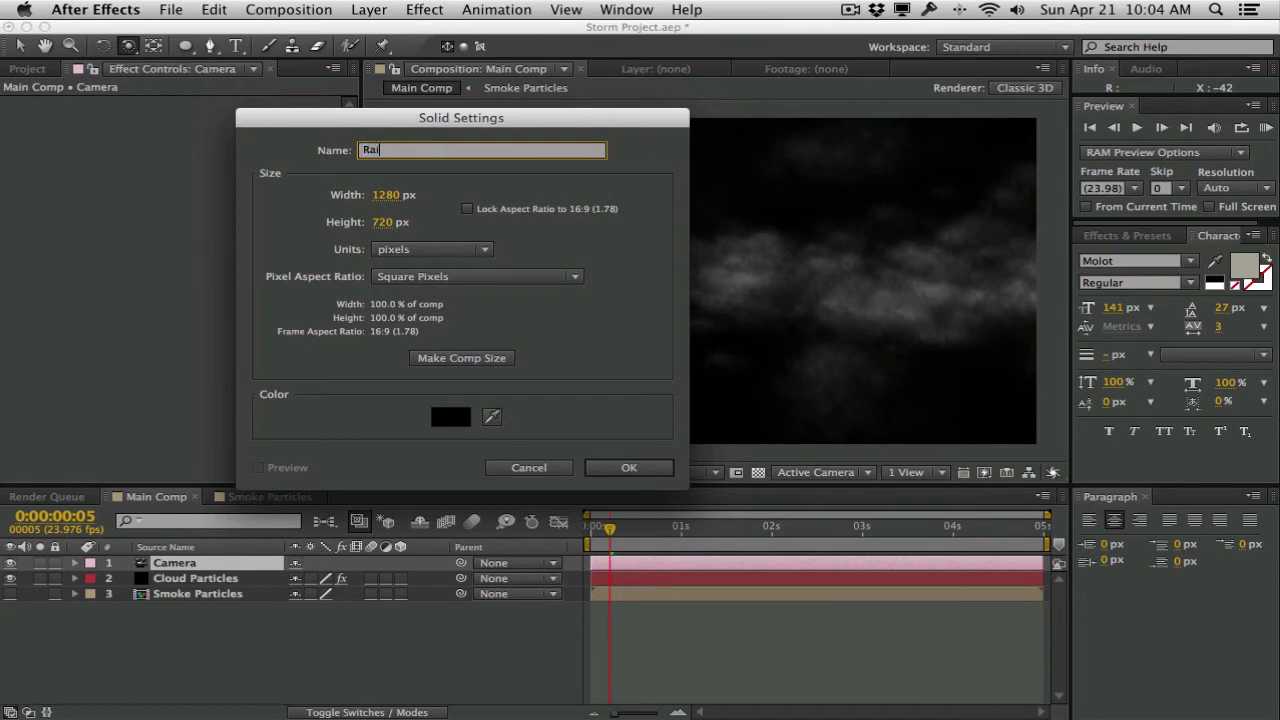
pyautogui.write('n Particles')
pyautogui.press('Return')
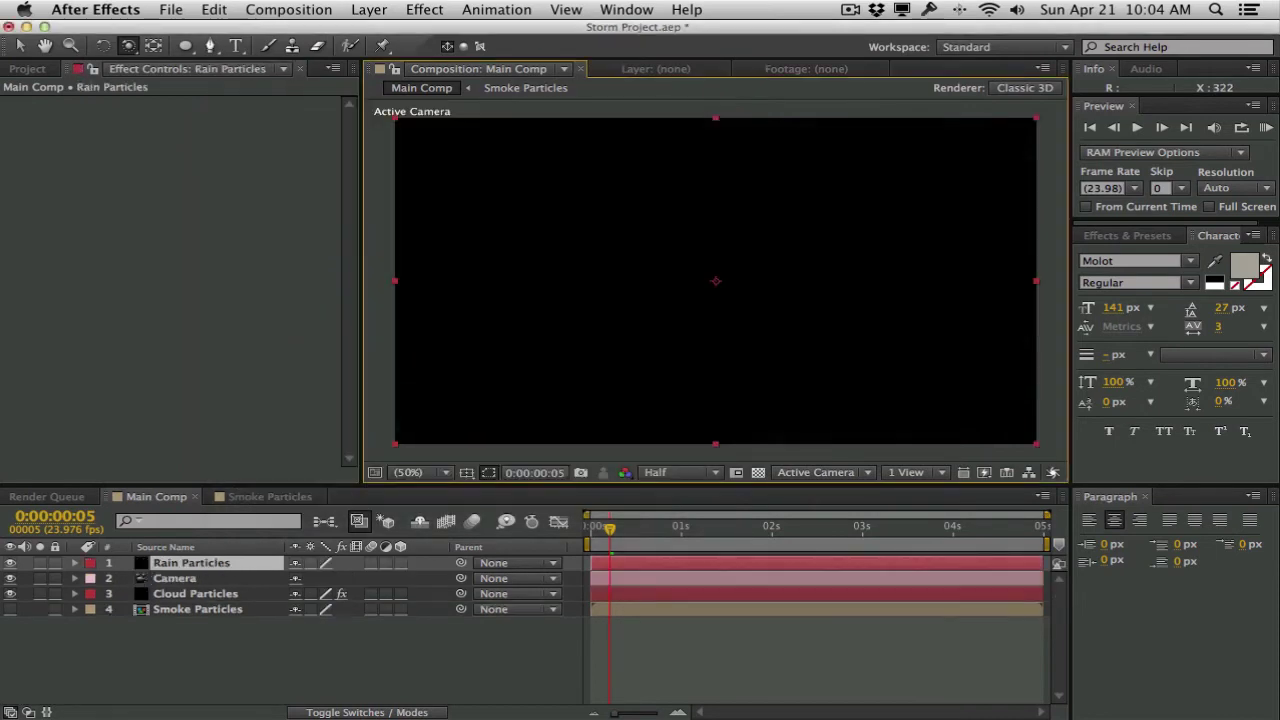
# Apply the Trapcode Particular effect to the Rain Particles layer.
pyautogui.click(424, 9)
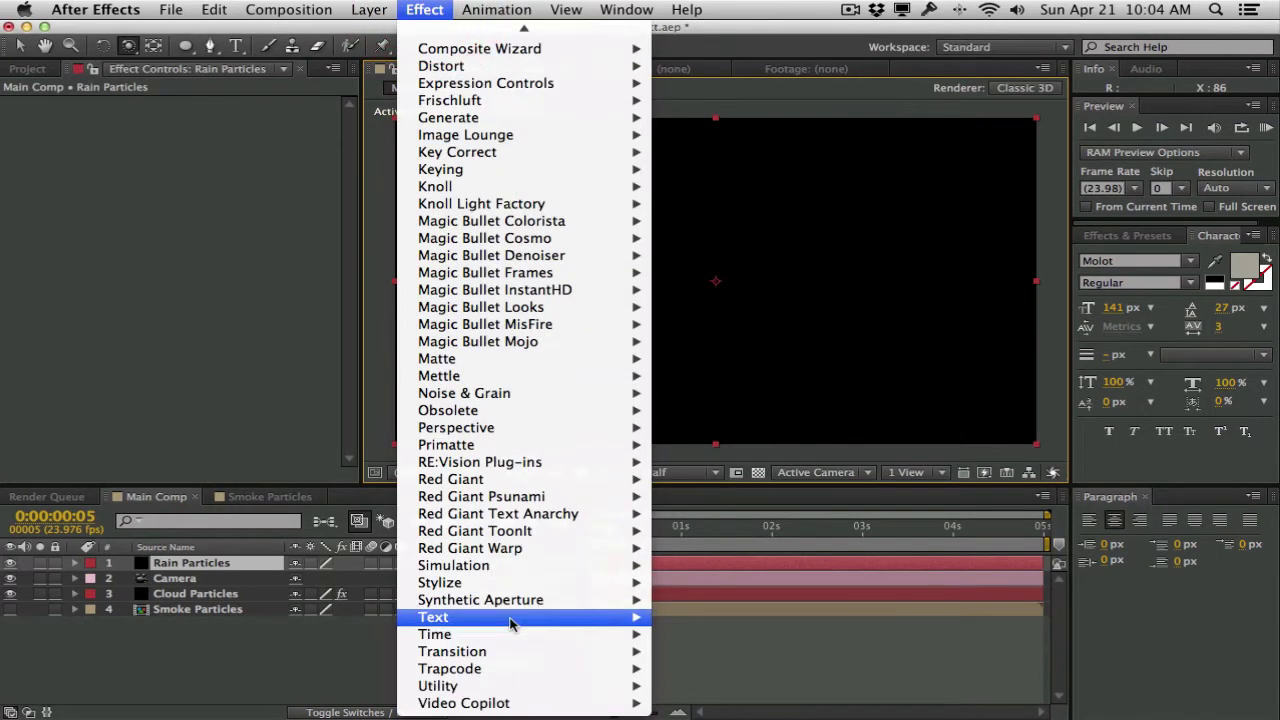
pyautogui.moveTo(522, 672)
pyautogui.click(690, 651)
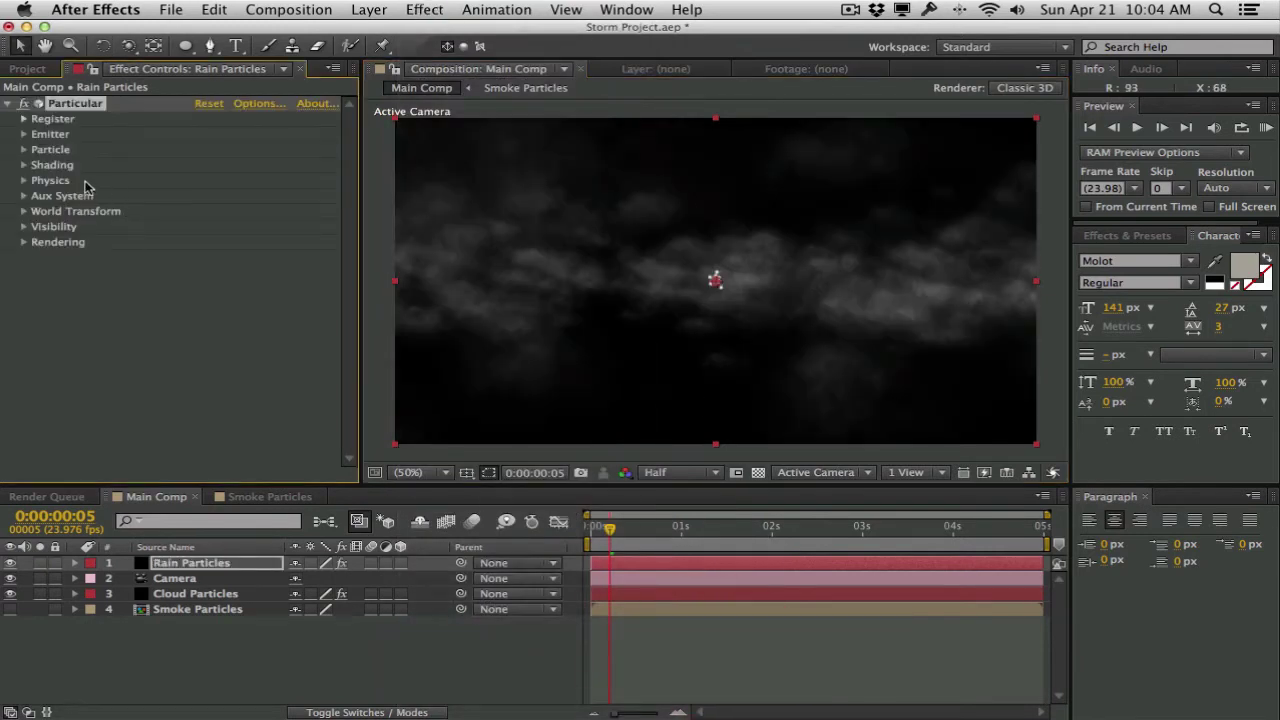
# Move the rain emitter above the frame to 640, -180, change its type to Box, and go to 0:00:01:08.
pyautogui.click(23, 135)
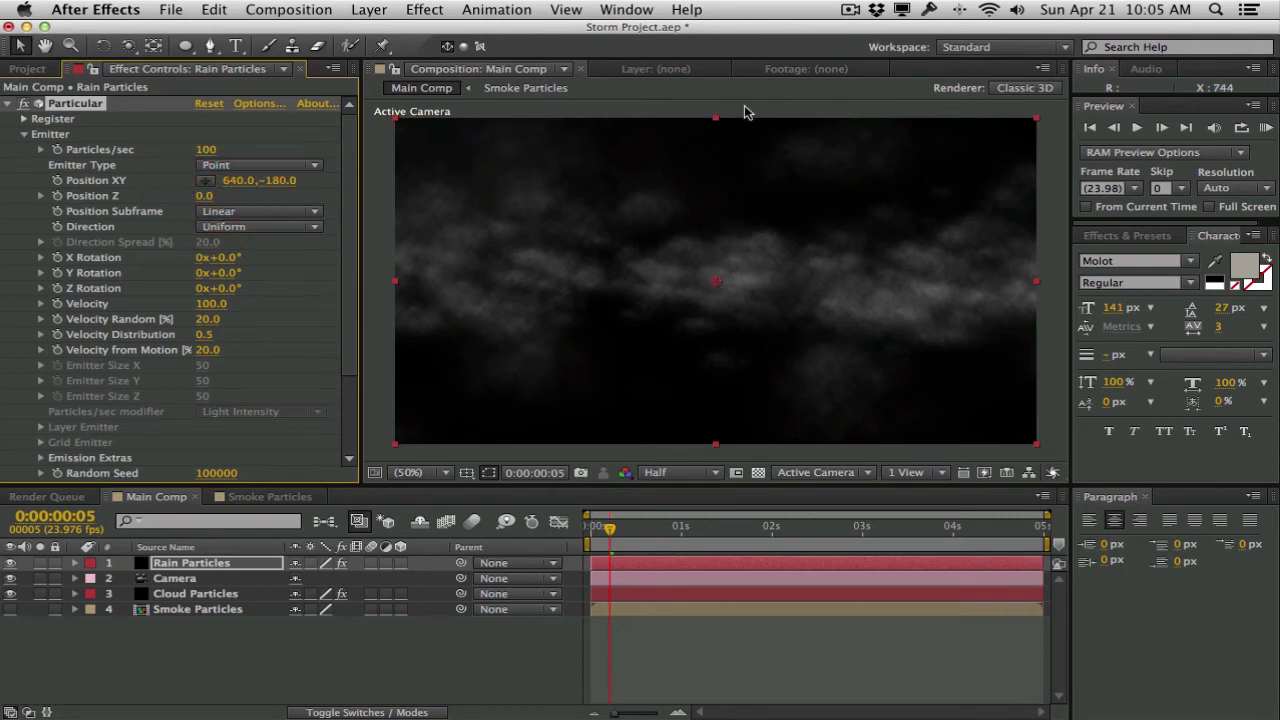
pyautogui.click(266, 165)
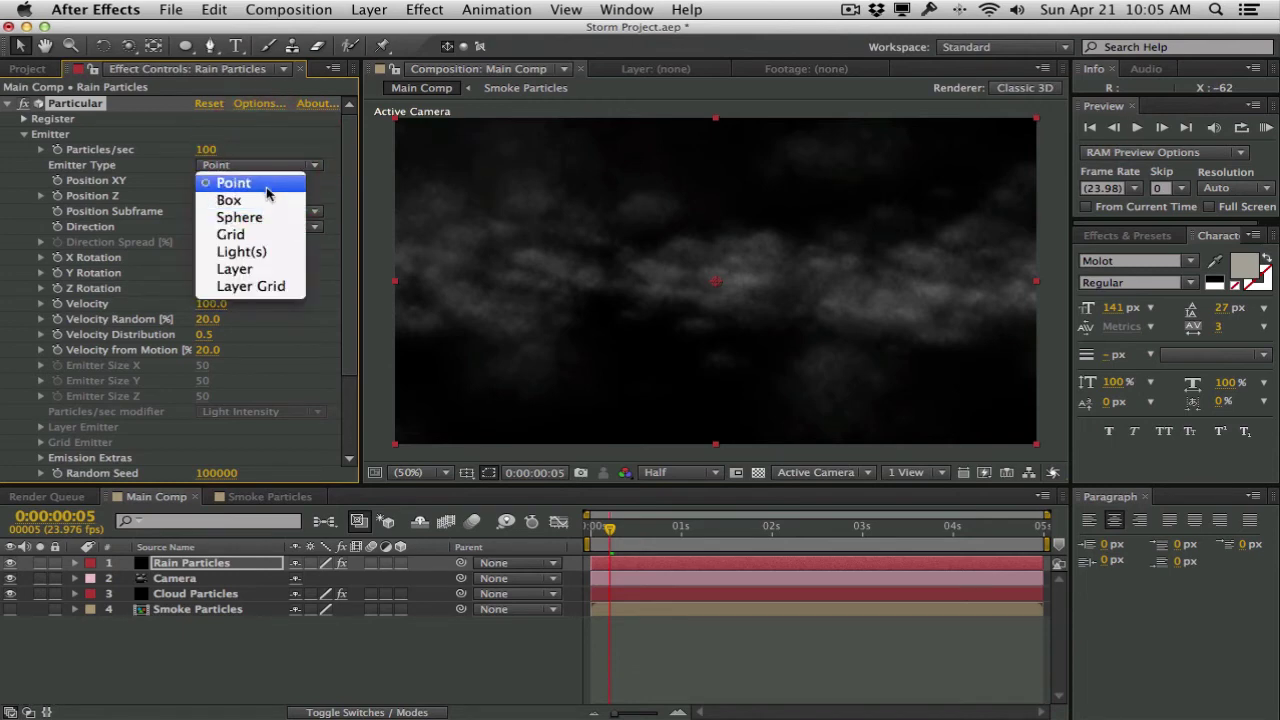
pyautogui.click(268, 200)
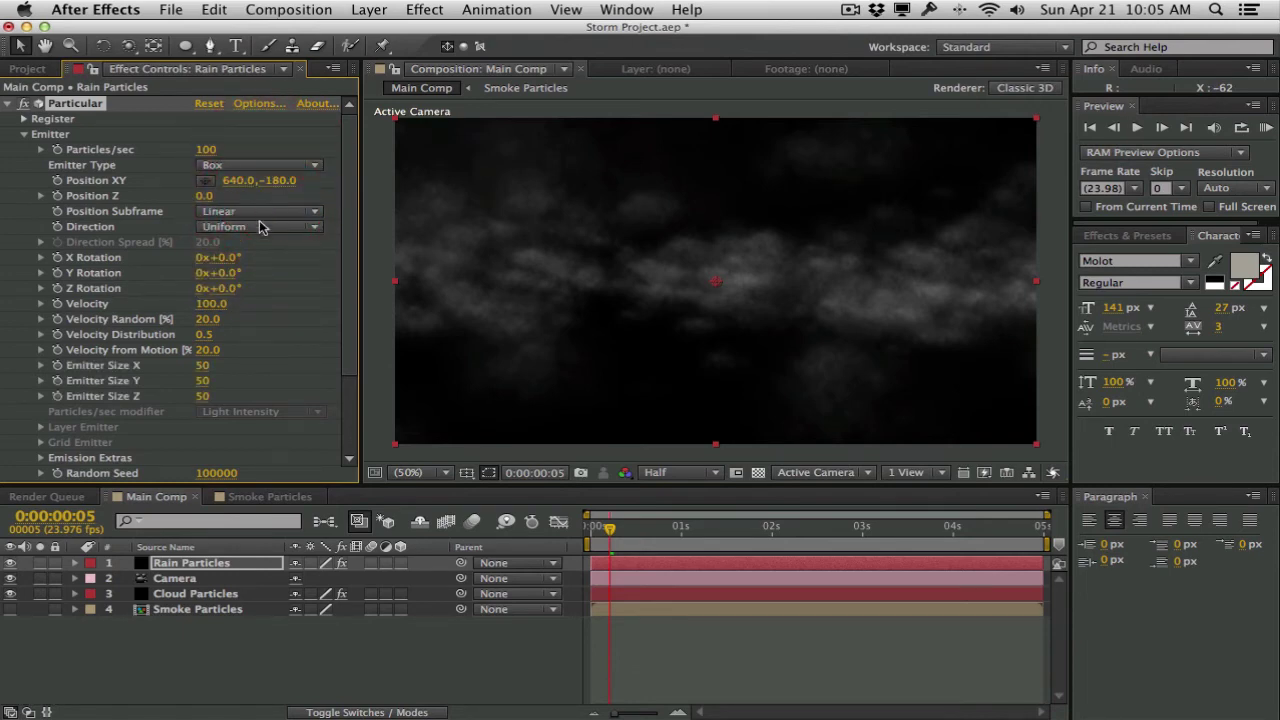
pyautogui.press('space')
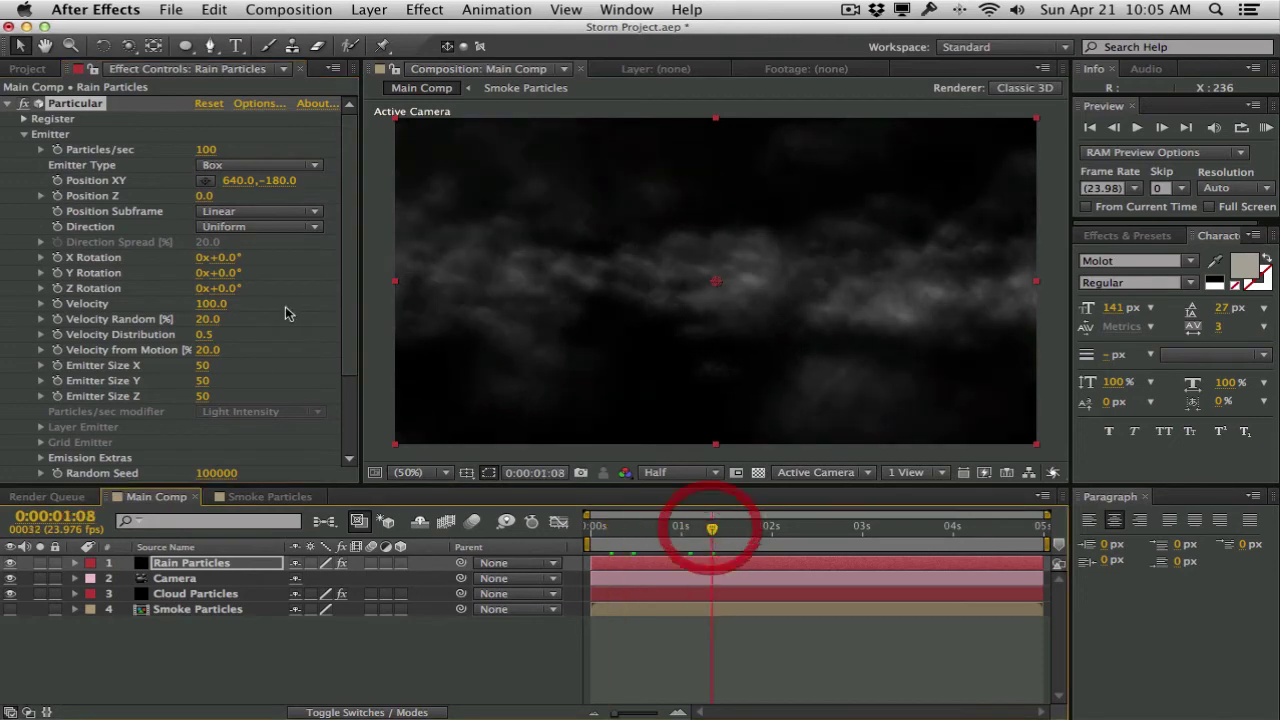
# Set the rain emitter's X size to 1680 and Z size to 9710, and raise its position to 640, -1060.
pyautogui.moveTo(203, 371); pyautogui.dragTo(291, 363)
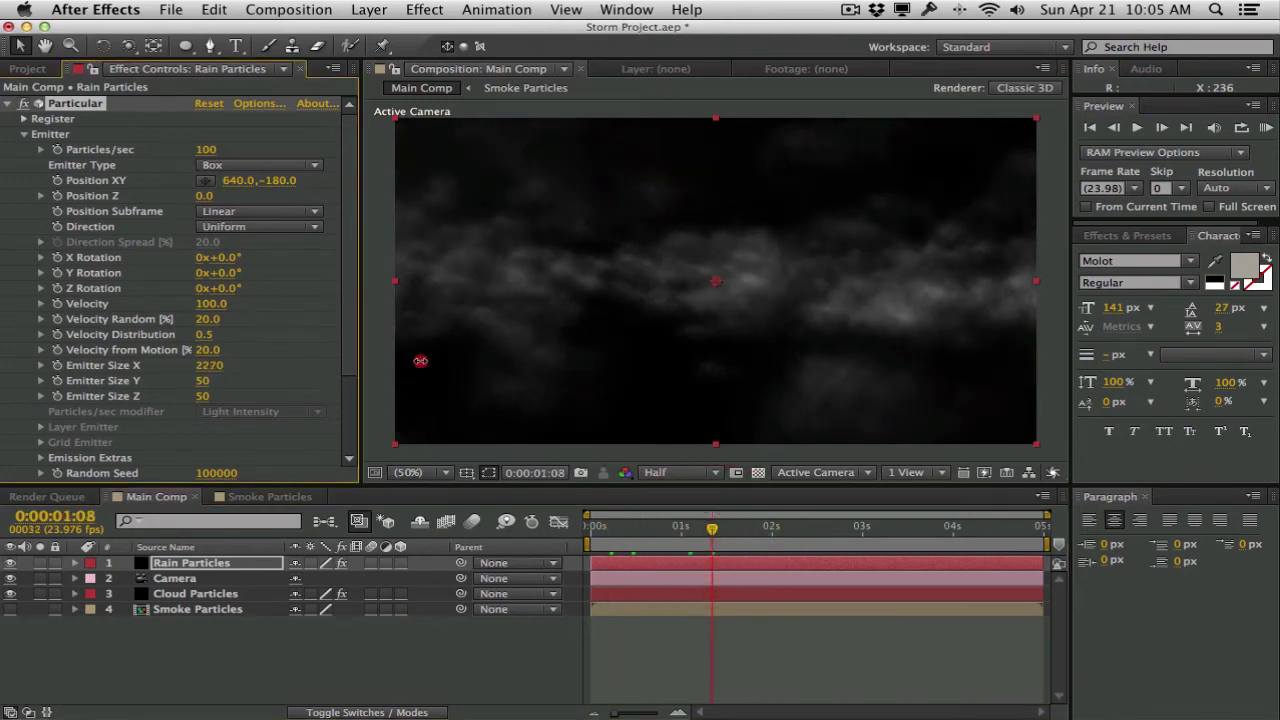
pyautogui.click(361, 361)
pyautogui.click(192, 186)
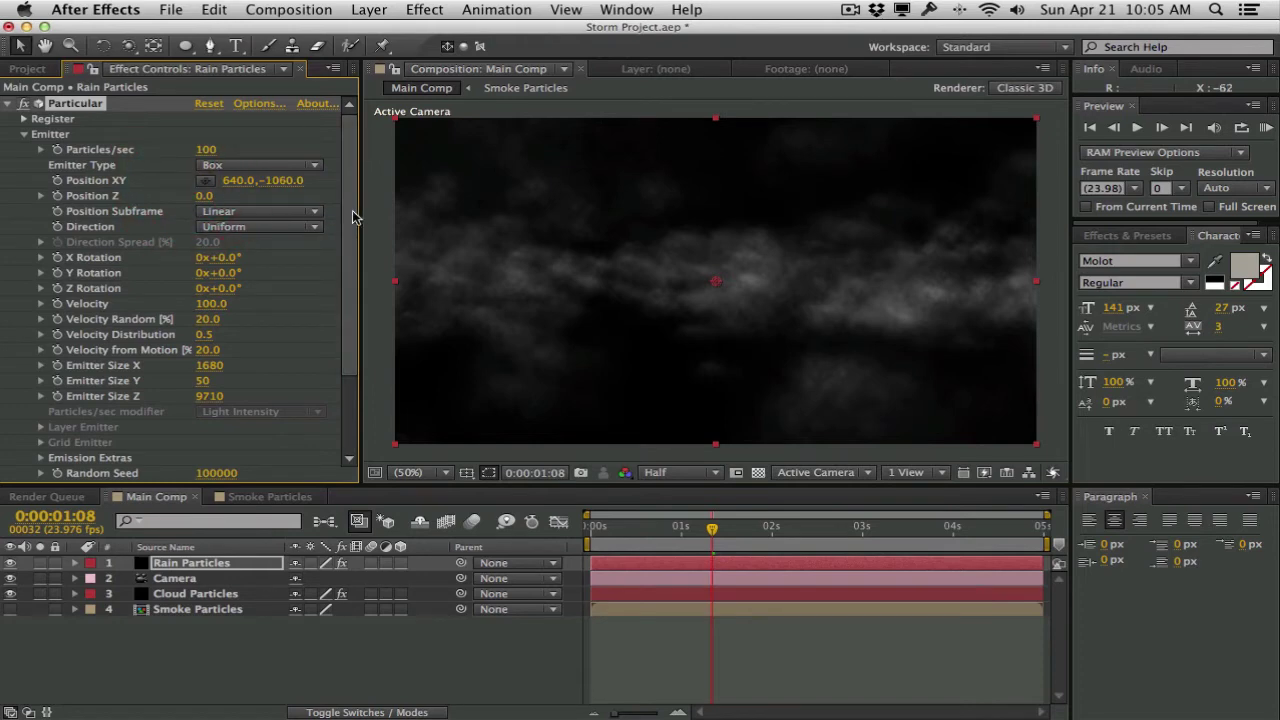
# Set the rain particles' gravity to 2000 and solo the Rain Particles layer to check them at 0:00:02:01.
pyautogui.moveTo(355, 217); pyautogui.dragTo(357, 314)
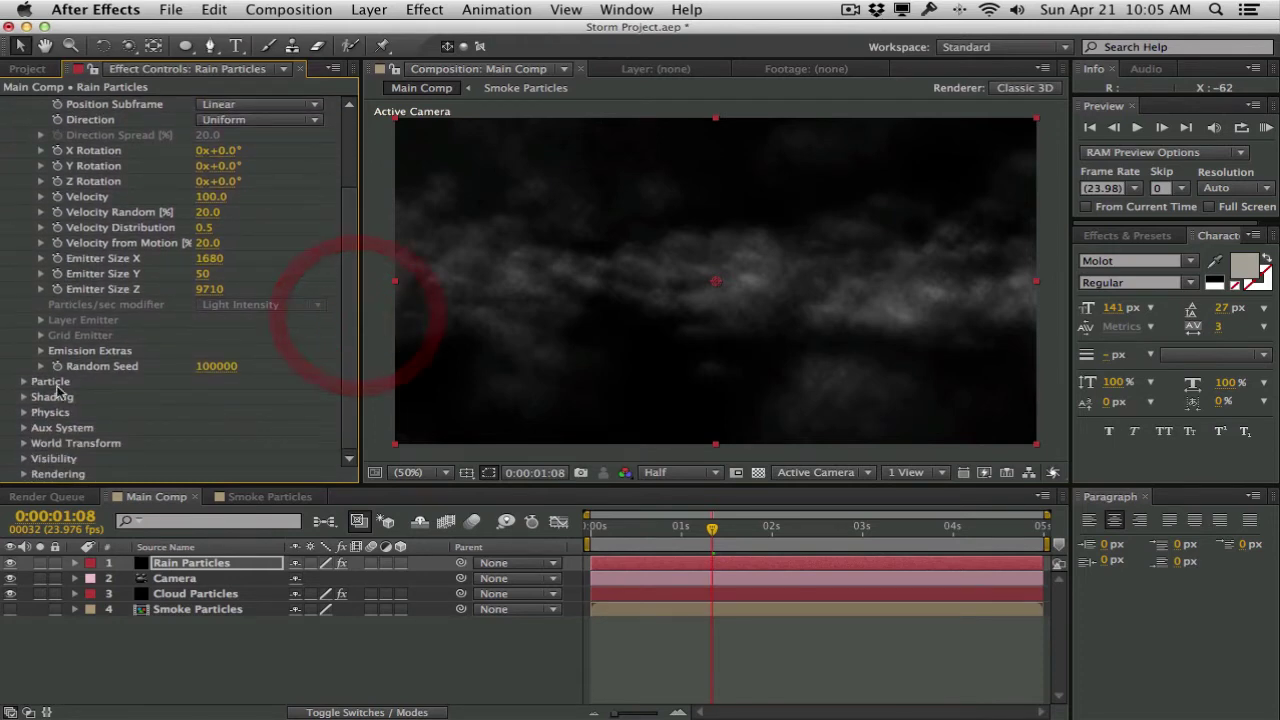
pyautogui.click(19, 412)
pyautogui.scroll(-3, 175, 397)
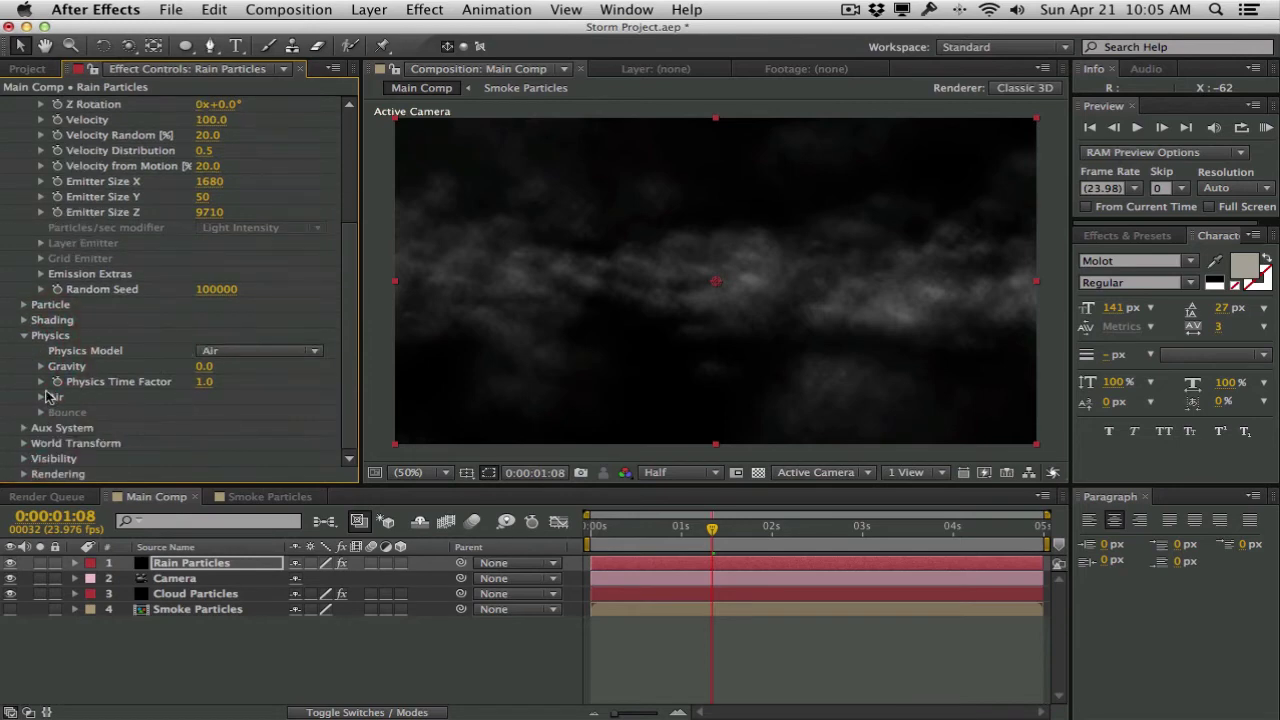
pyautogui.click(39, 368)
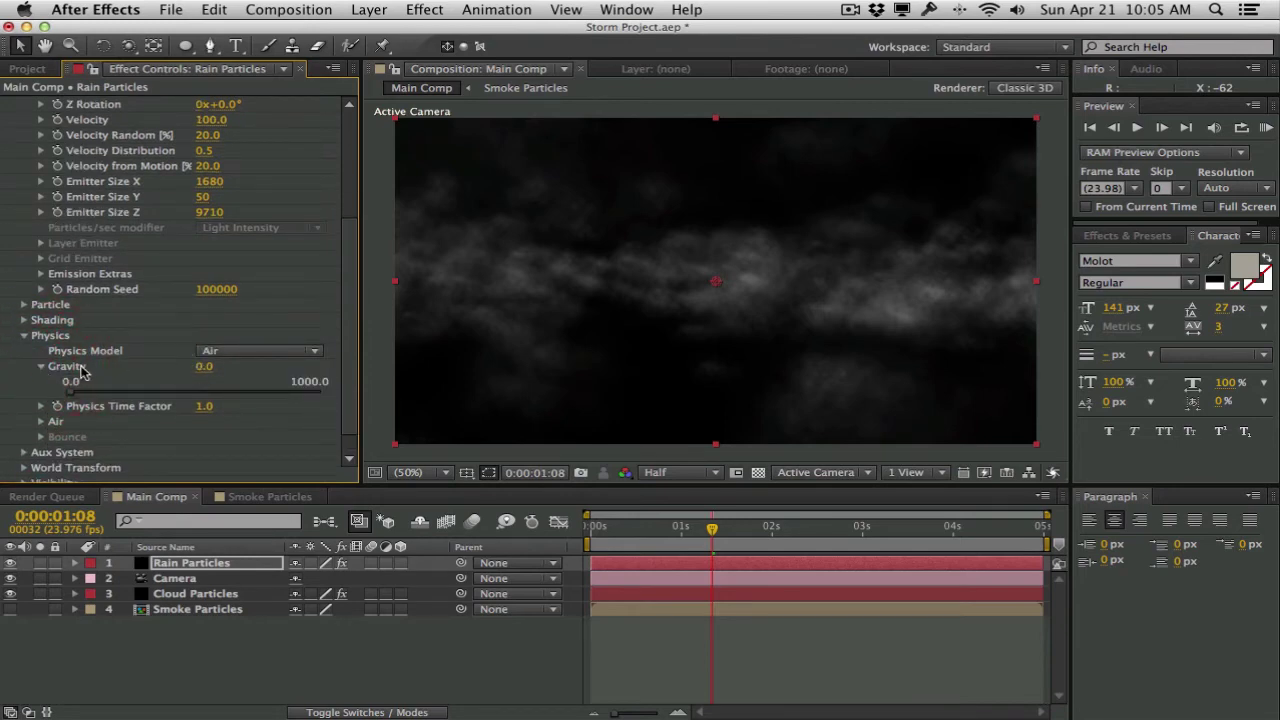
pyautogui.click(204, 369)
pyautogui.write('200')
pyautogui.moveTo(629, 527); pyautogui.dragTo(767, 524)
pyautogui.click(40, 563)
# Widen the rain emitter's X size to 5500 and raise the emission to 1400 particles per second, checking at 0:00:02:11.
pyautogui.scroll(6, 310, 360)
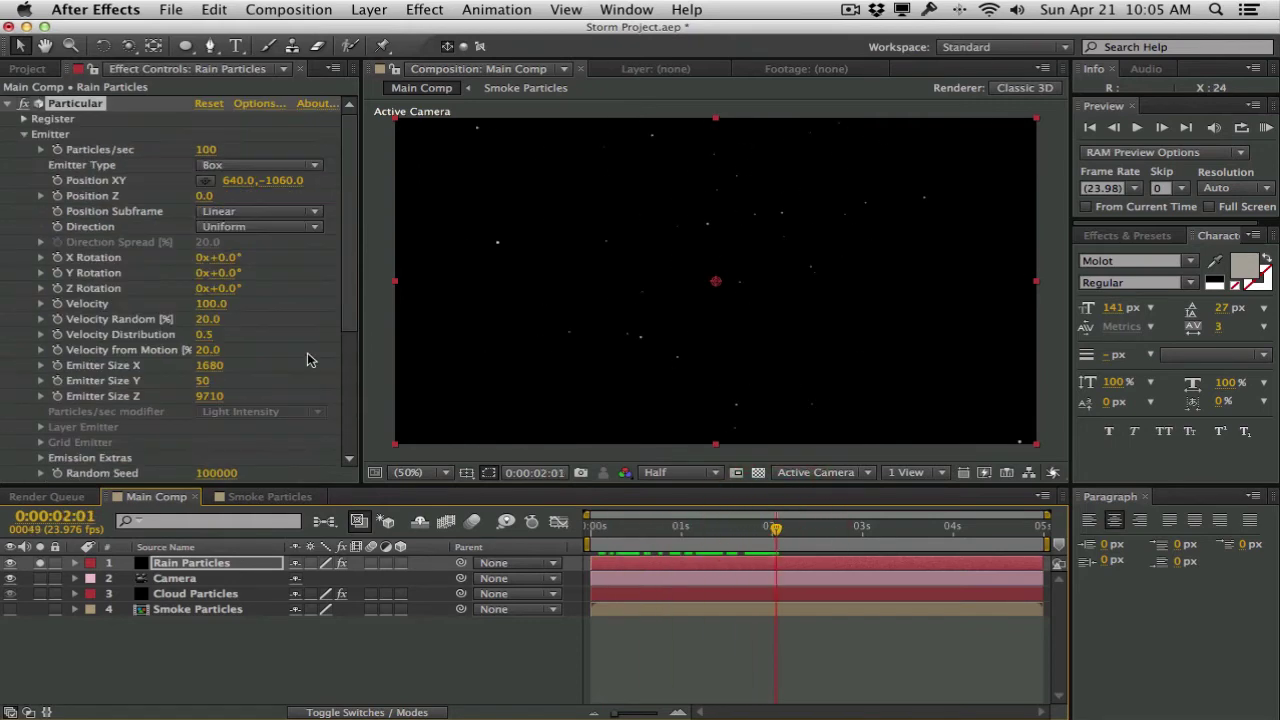
pyautogui.click(231, 365)
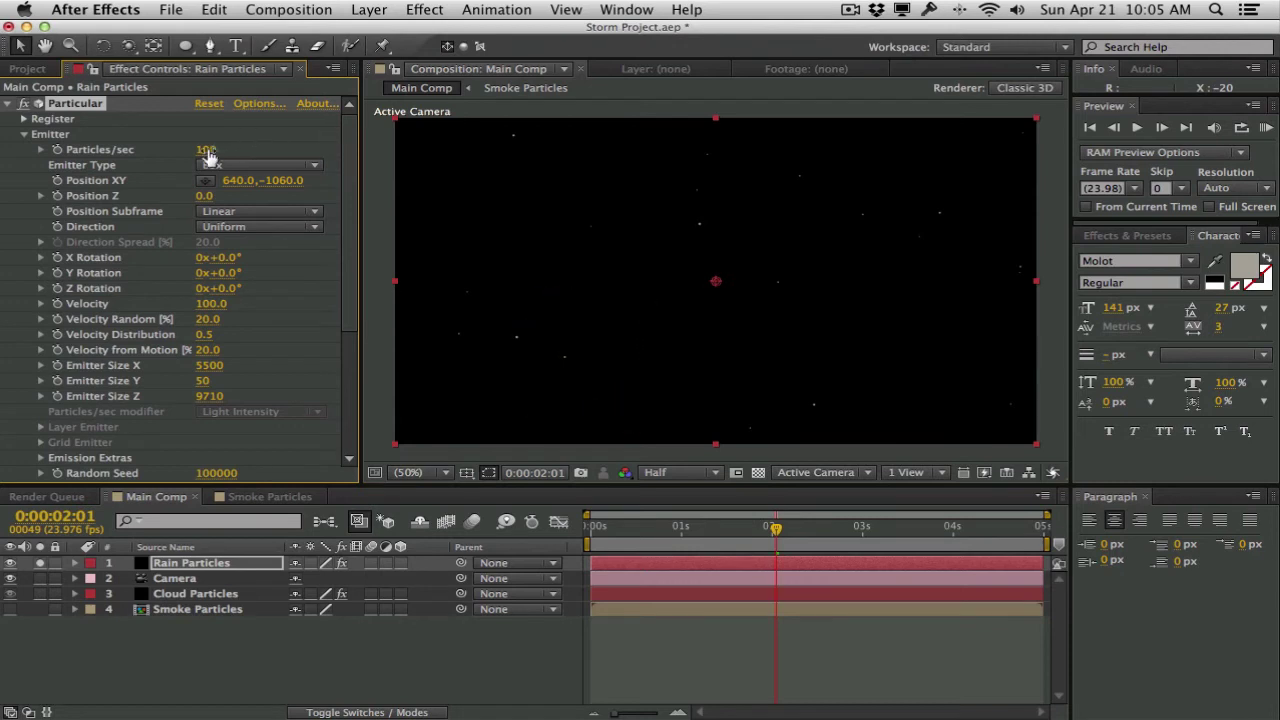
pyautogui.moveTo(332, 148); pyautogui.dragTo(702, 150)
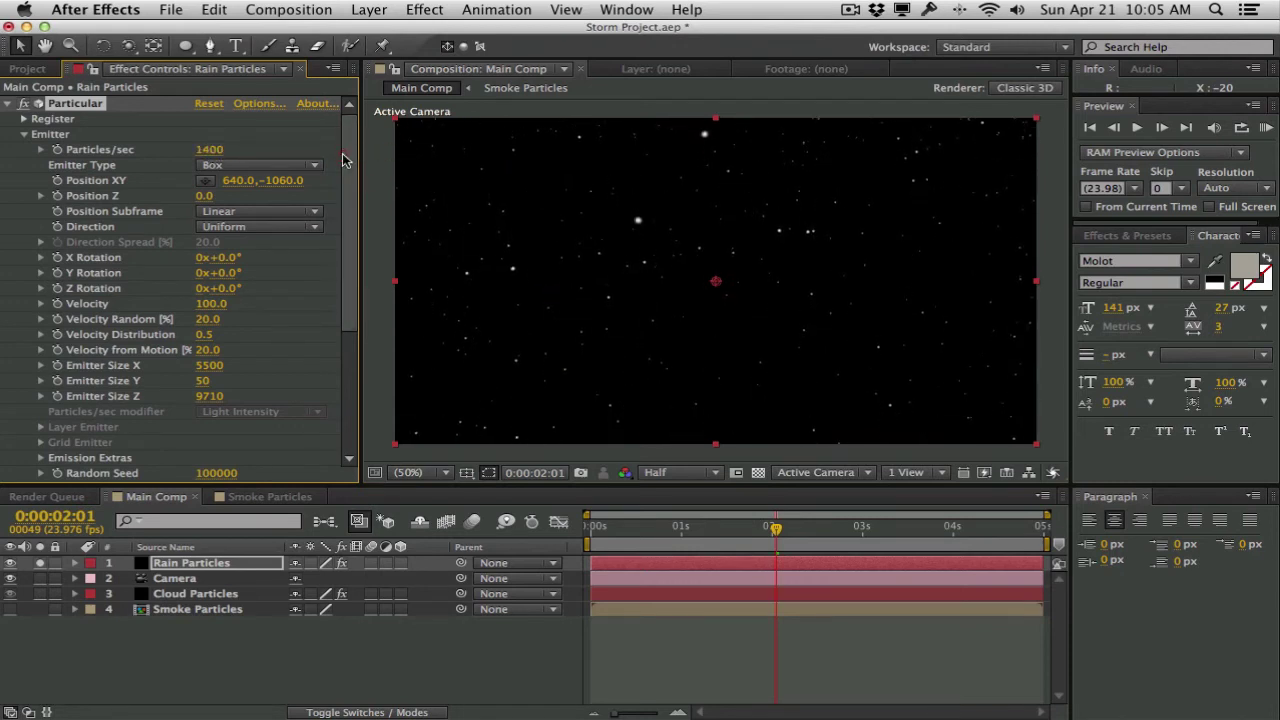
pyautogui.moveTo(716, 528); pyautogui.dragTo(813, 528)
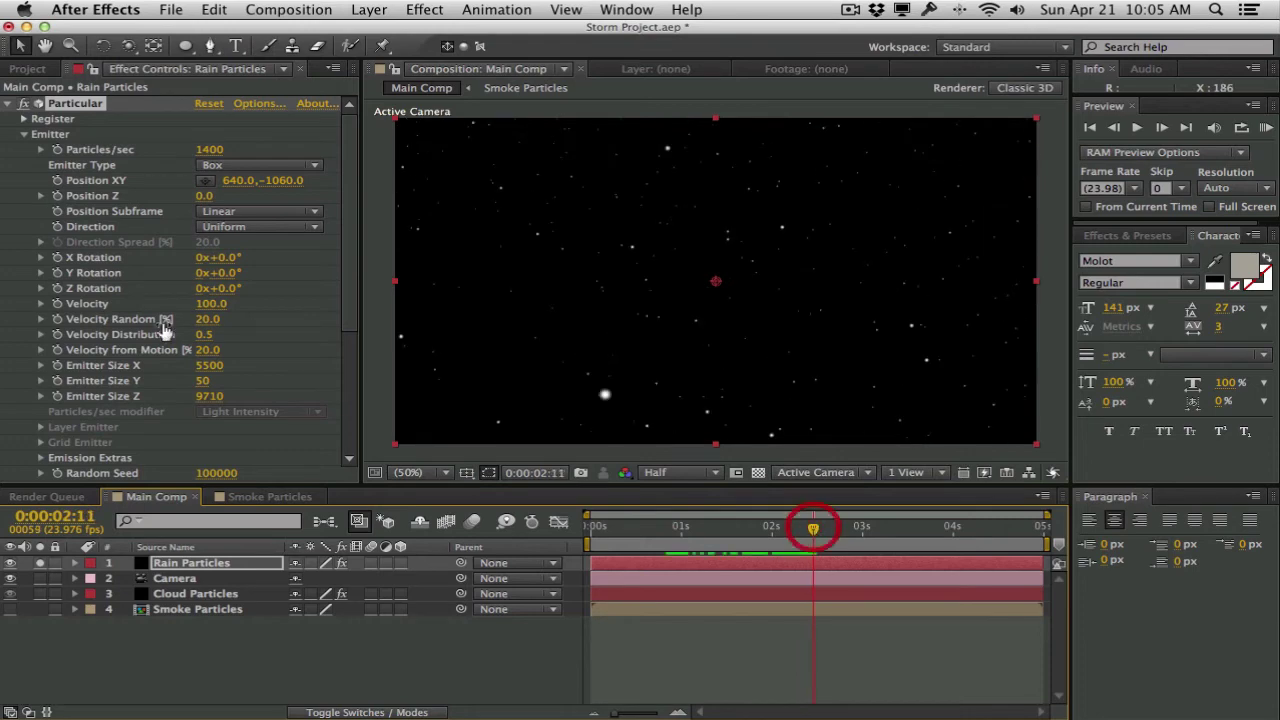
# Enable motion blur for the Rain Particles layer and the composition, and run a RAM preview of the rain.
pyautogui.click(371, 563)
pyautogui.click(472, 521)
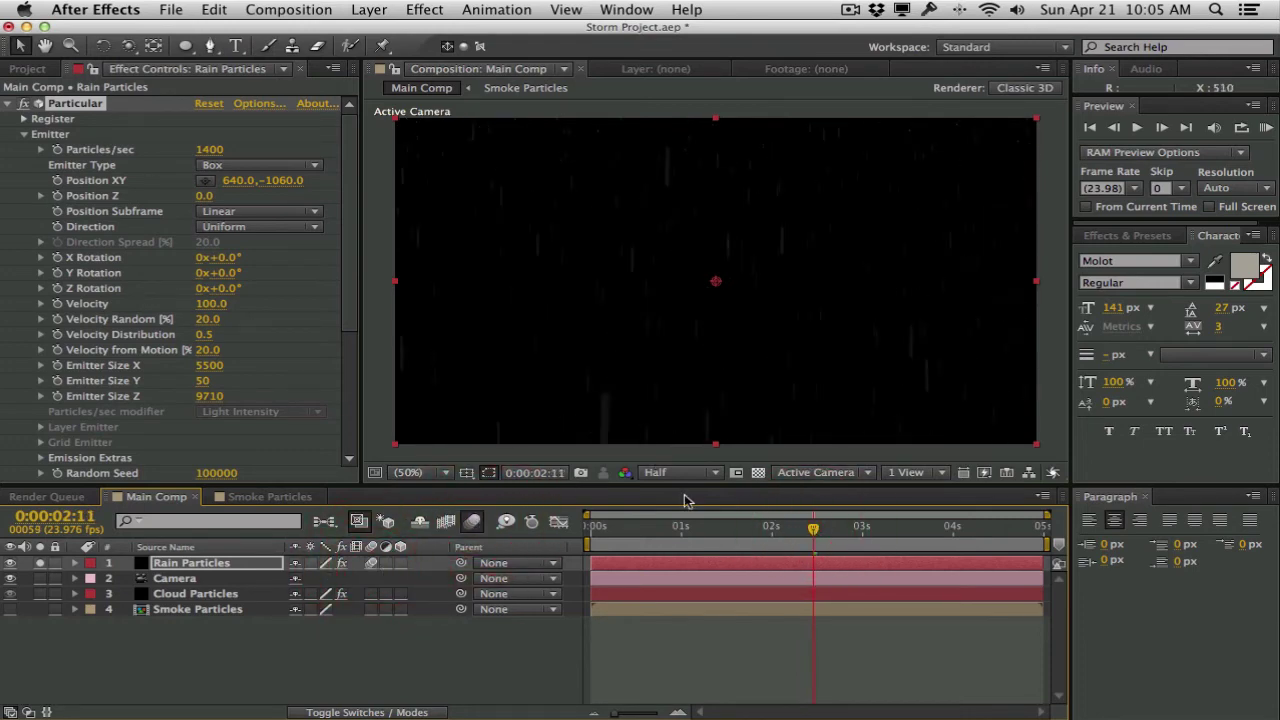
pyautogui.moveTo(684, 528)
pyautogui.mouseDown()
pyautogui.moveTo(672, 528)
pyautogui.moveTo(780, 529)
pyautogui.moveTo(765, 529)
pyautogui.mouseUp()
pyautogui.click(1266, 127)
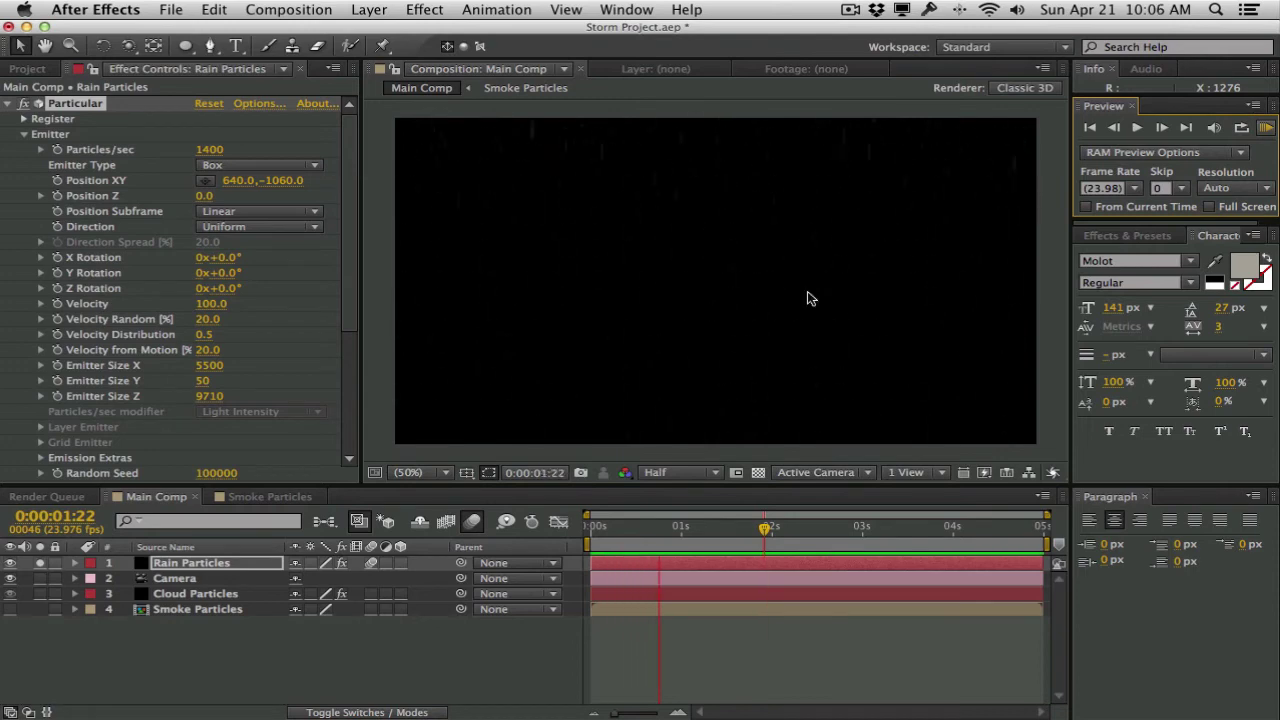
# Review the rain effect's emission extras, particle and physics settings.
pyautogui.click(345, 272)
pyautogui.moveTo(345, 272); pyautogui.dragTo(340, 320)
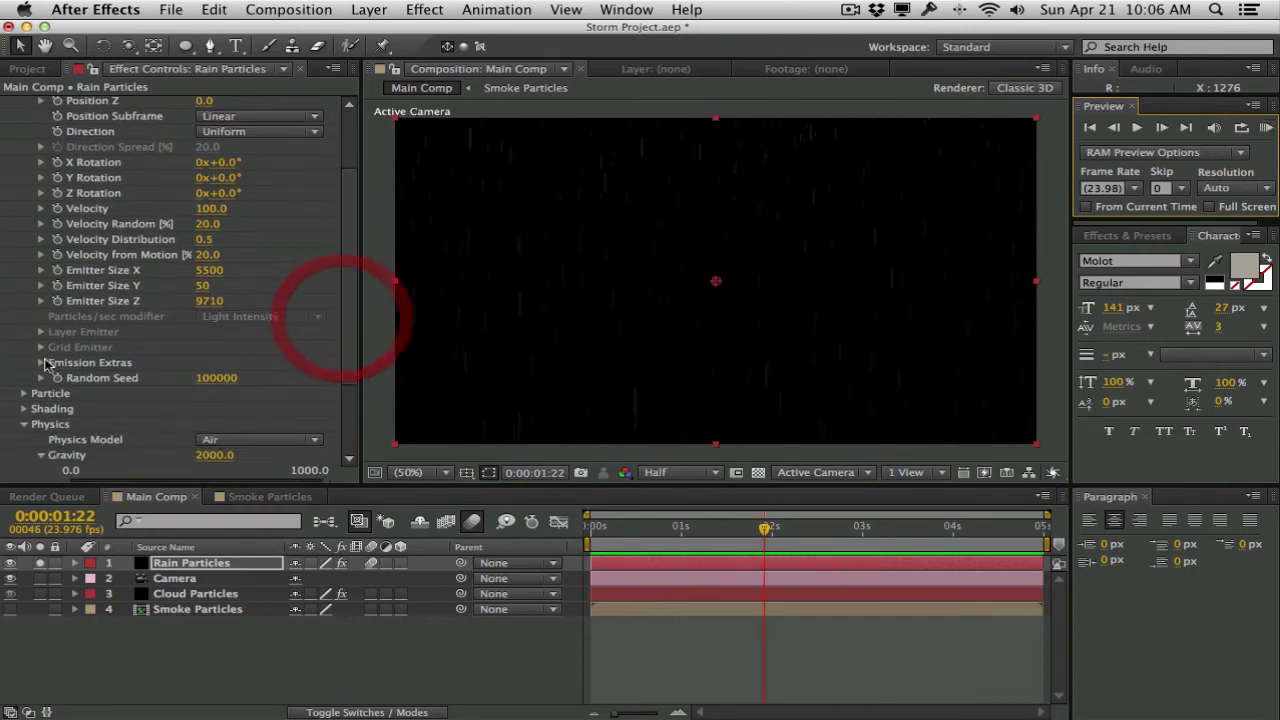
pyautogui.click(42, 363)
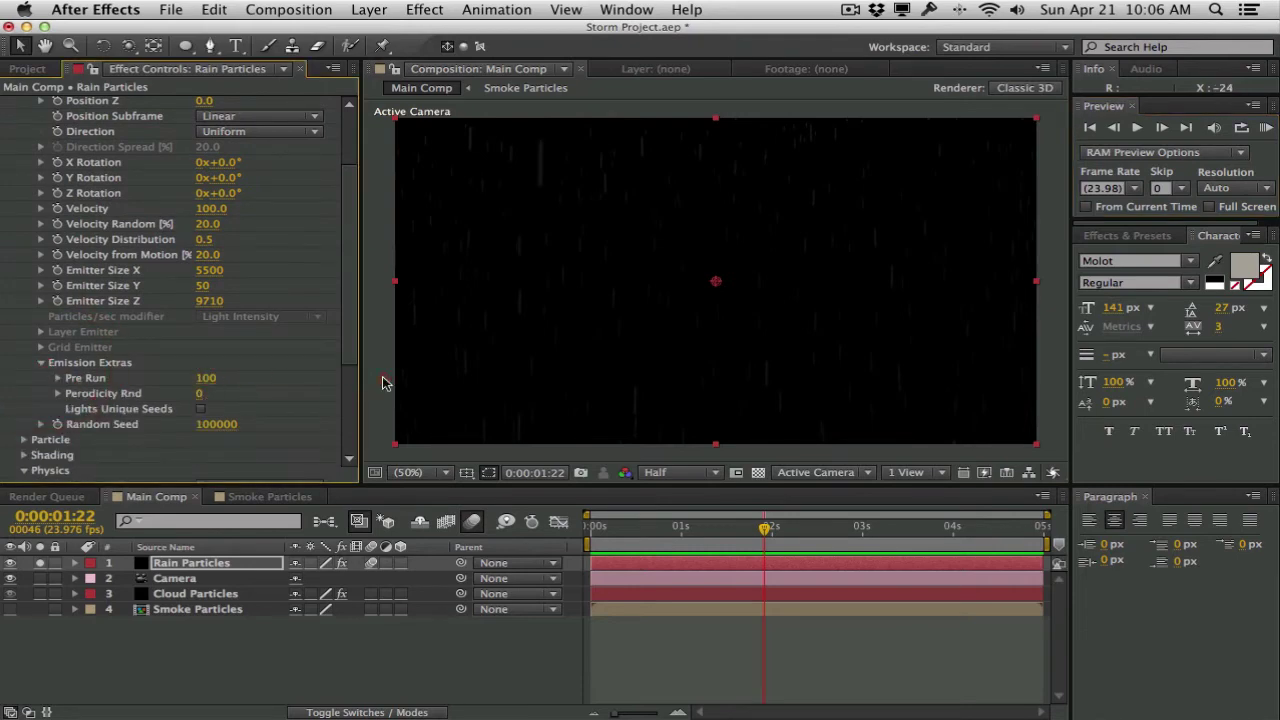
pyautogui.moveTo(350, 334); pyautogui.dragTo(346, 391)
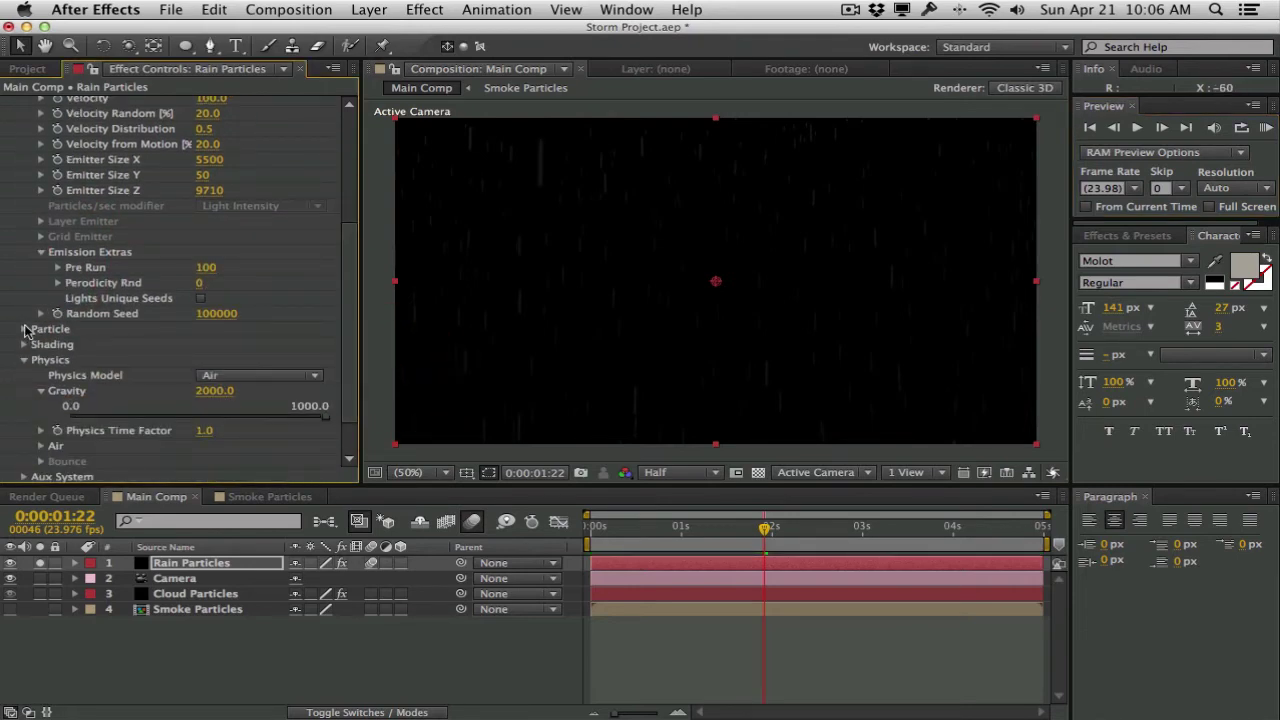
pyautogui.click(25, 329)
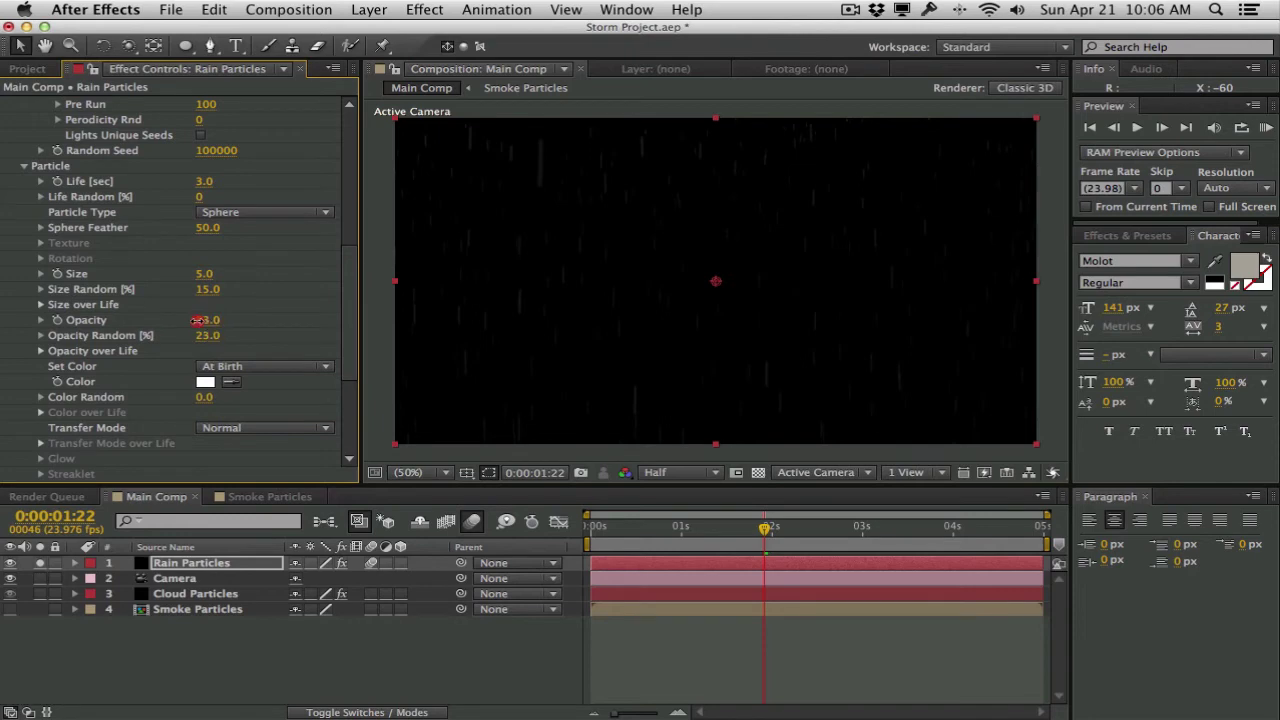
pyautogui.moveTo(349, 343); pyautogui.dragTo(353, 425)
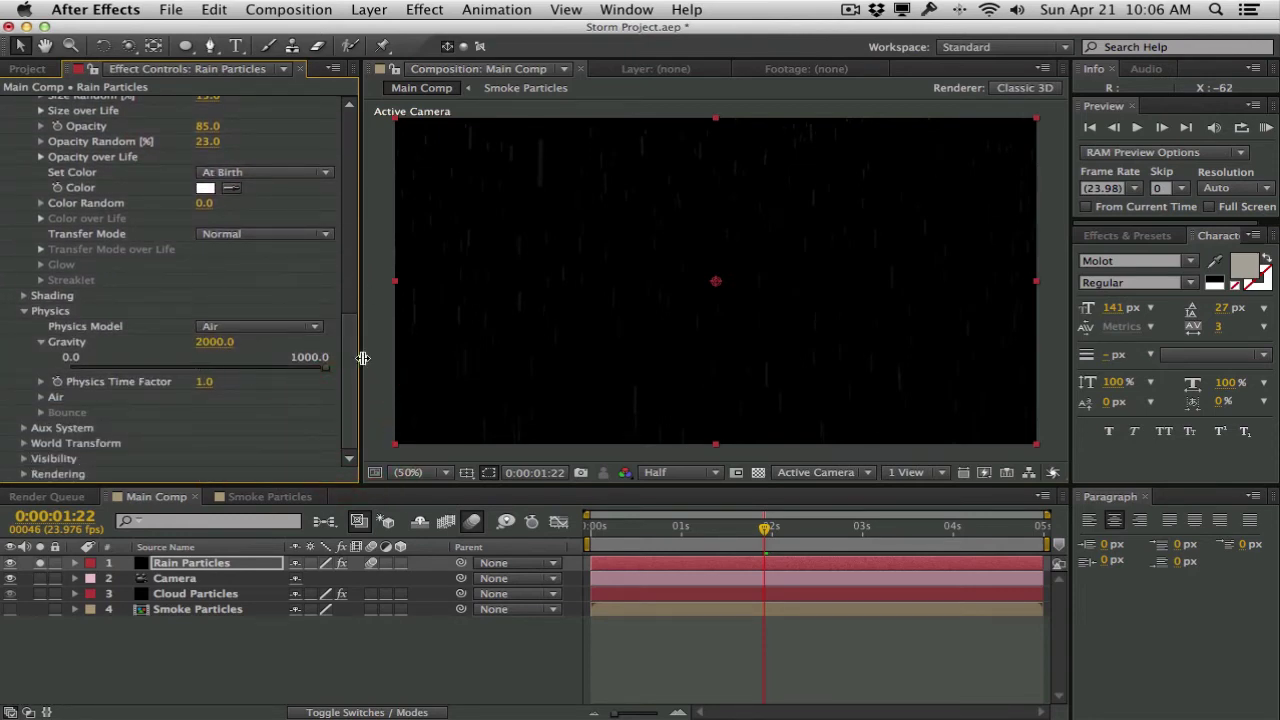
pyautogui.moveTo(350, 355); pyautogui.dragTo(343, 112)
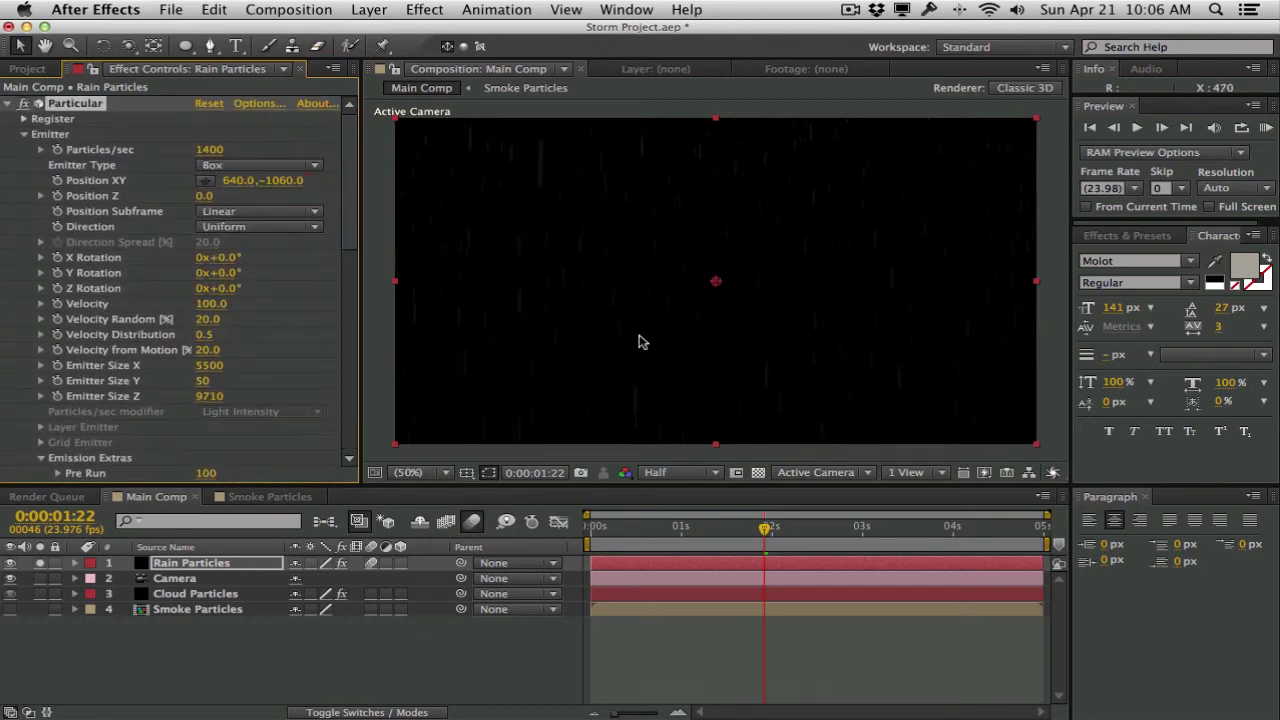
# Unsolo the Rain Particles layer, move it below Cloud Particles, and orbit the camera to check rain and clouds together.
pyautogui.click(40, 565)
pyautogui.press('c')
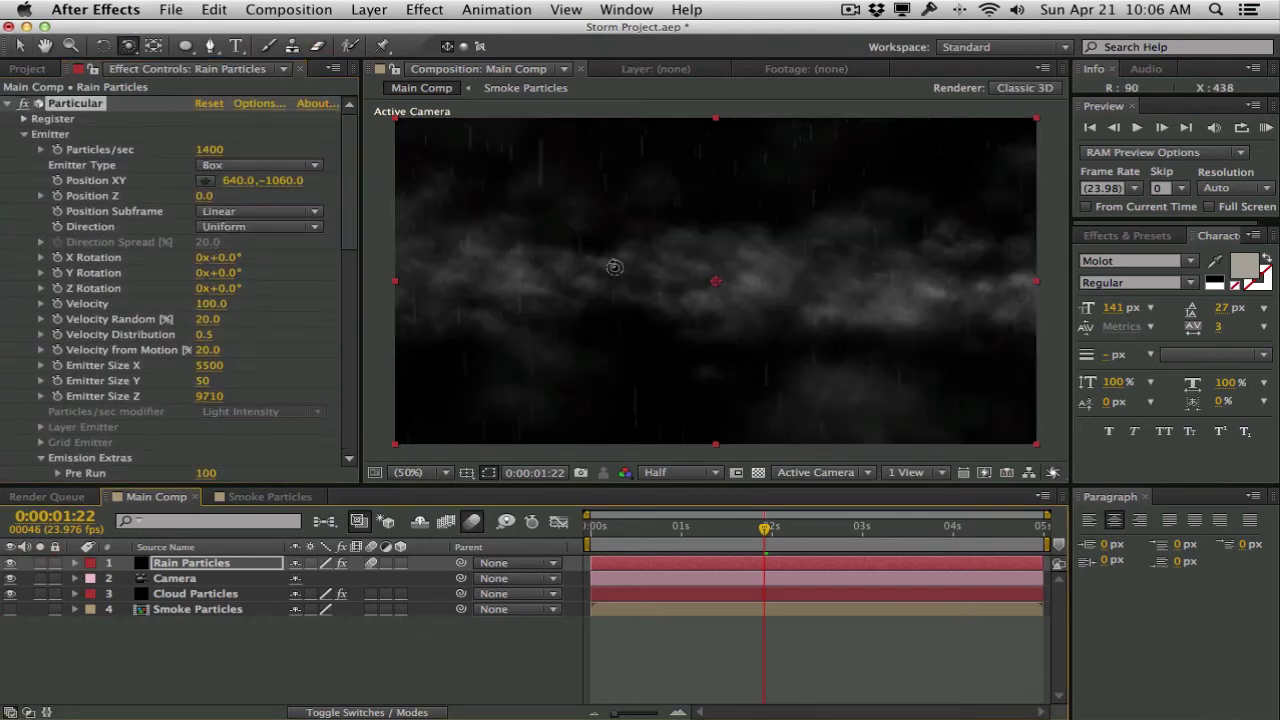
pyautogui.moveTo(611, 269); pyautogui.dragTo(691, 271)
pyautogui.moveTo(210, 579); pyautogui.dragTo(208, 598)
pyautogui.moveTo(720, 317); pyautogui.dragTo(629, 317)
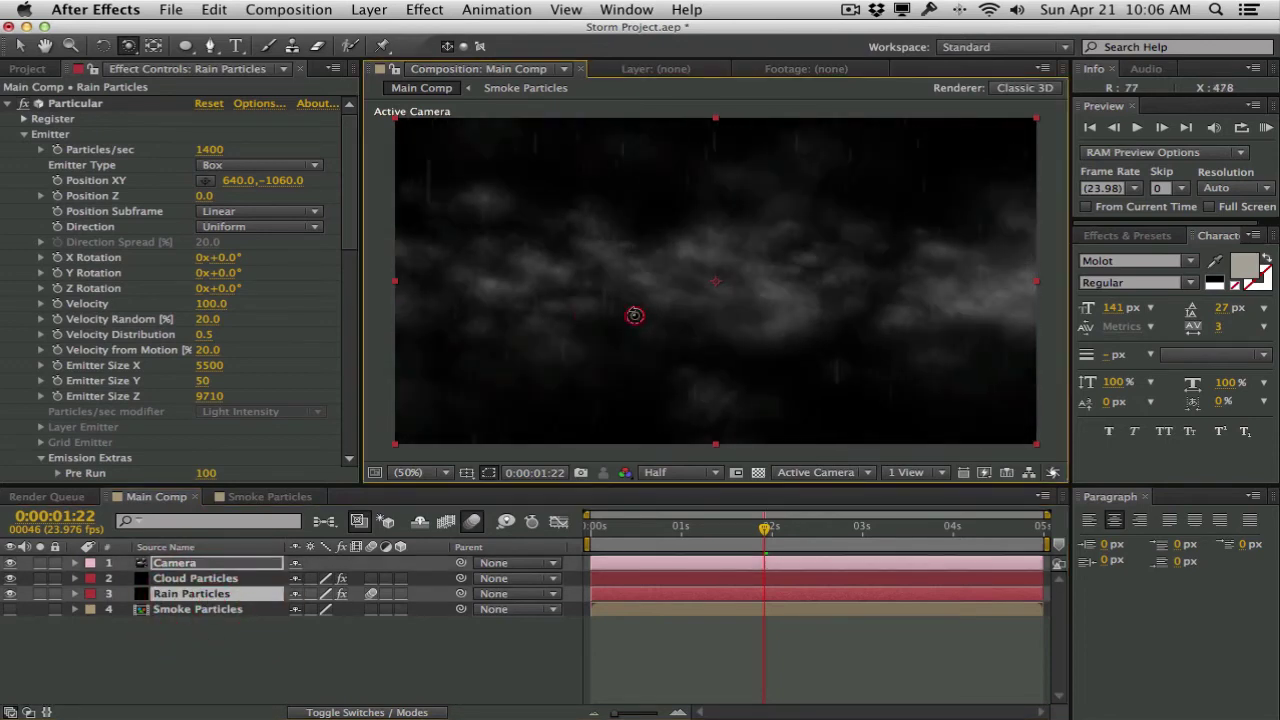
pyautogui.moveTo(724, 304); pyautogui.dragTo(689, 300)
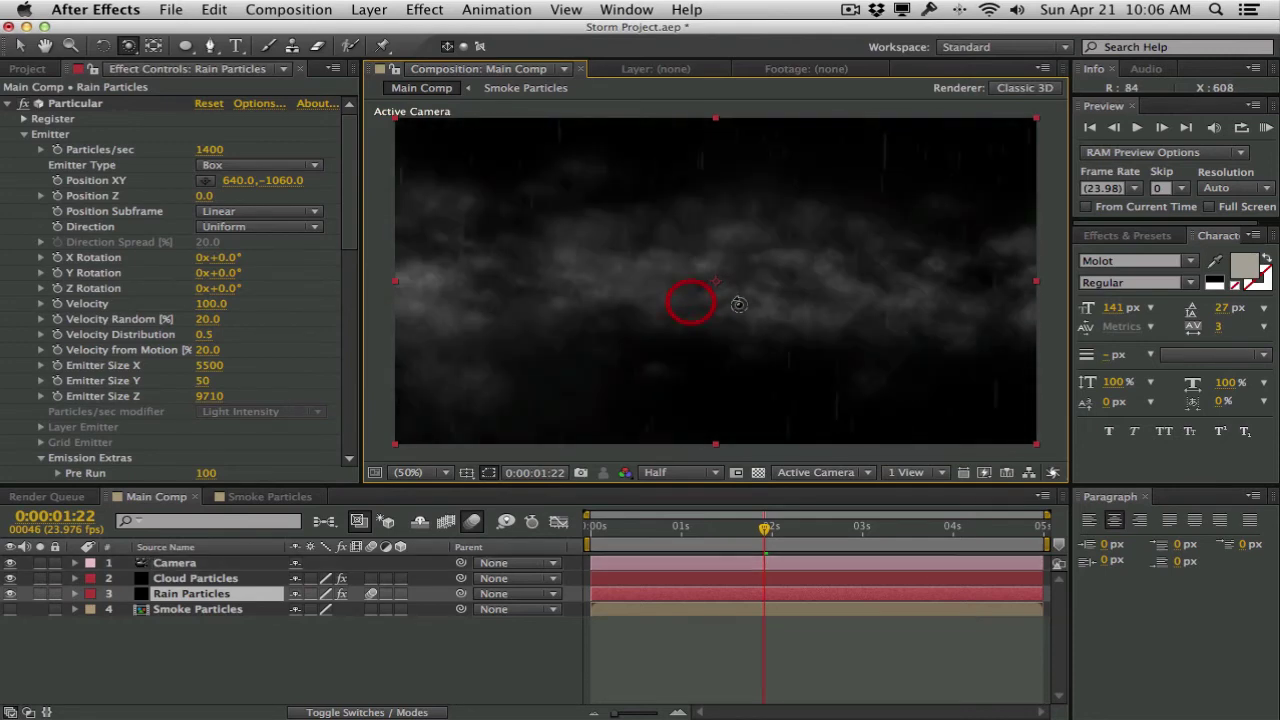
pyautogui.click(257, 648)
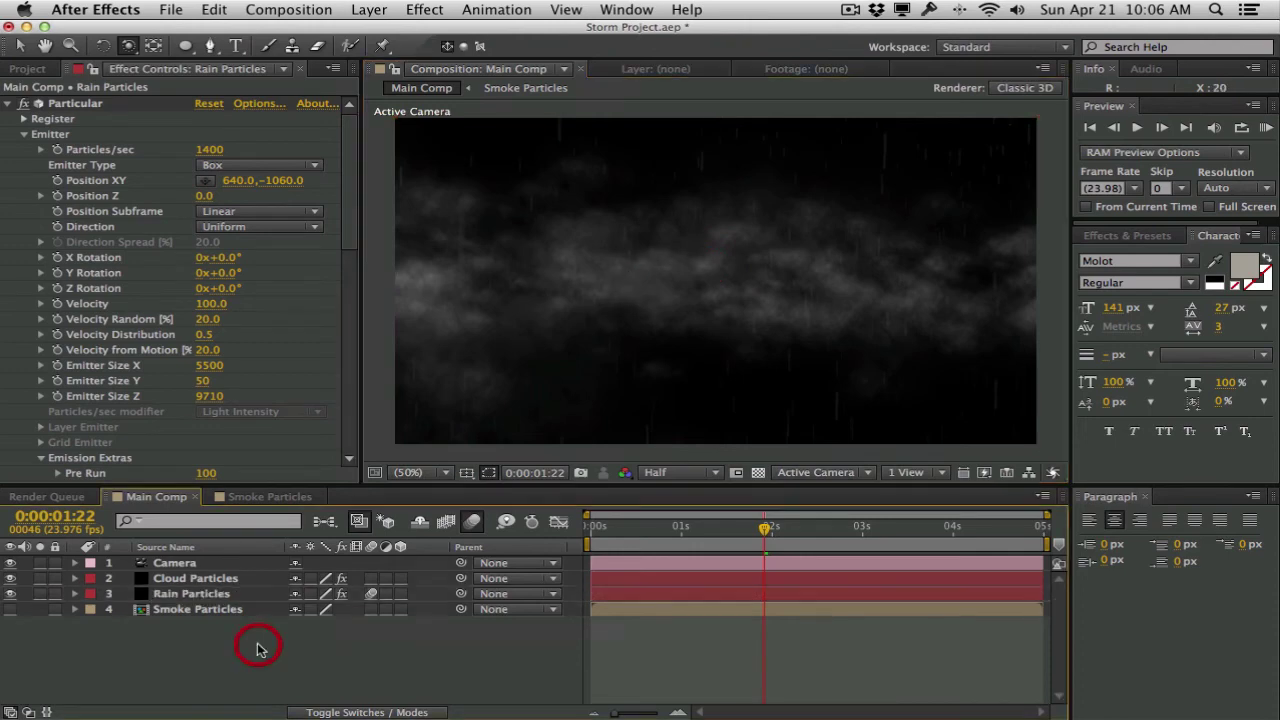
# Apply a Curves effect to the Cloud Particles layer, lowering the RGB shadows slightly and anchoring the highlights.
pyautogui.click(231, 580)
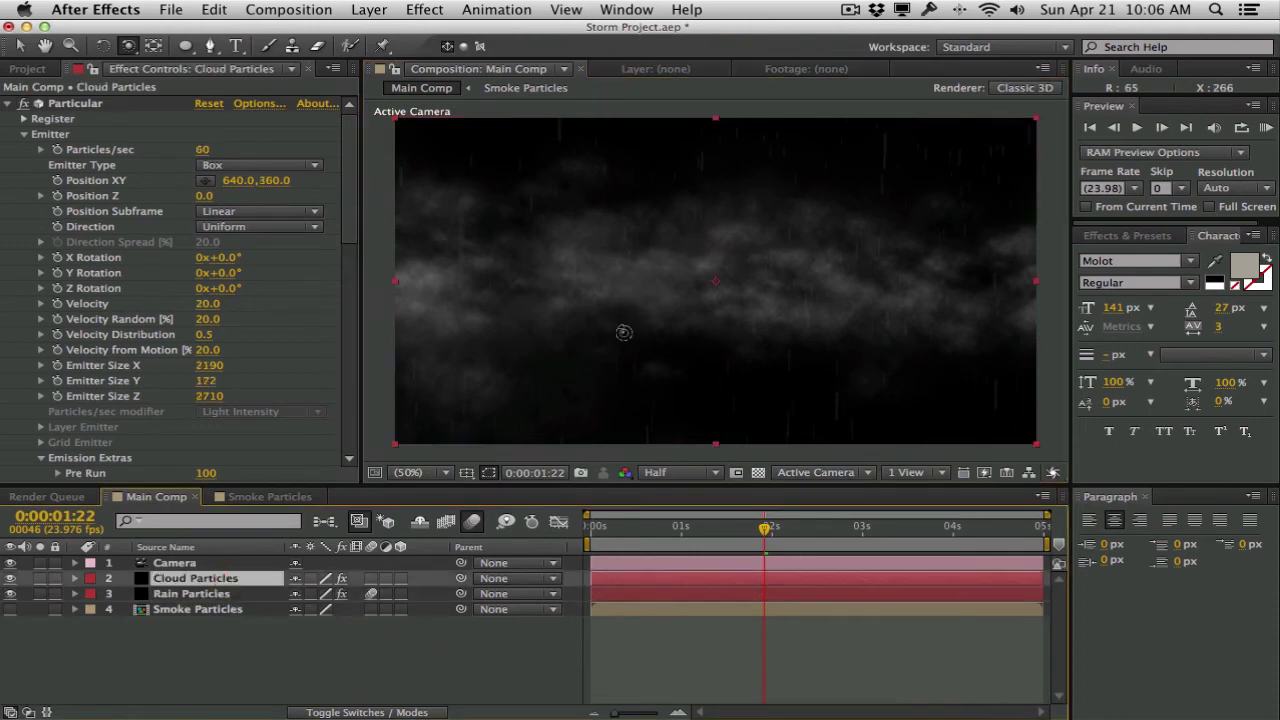
pyautogui.click(434, 9)
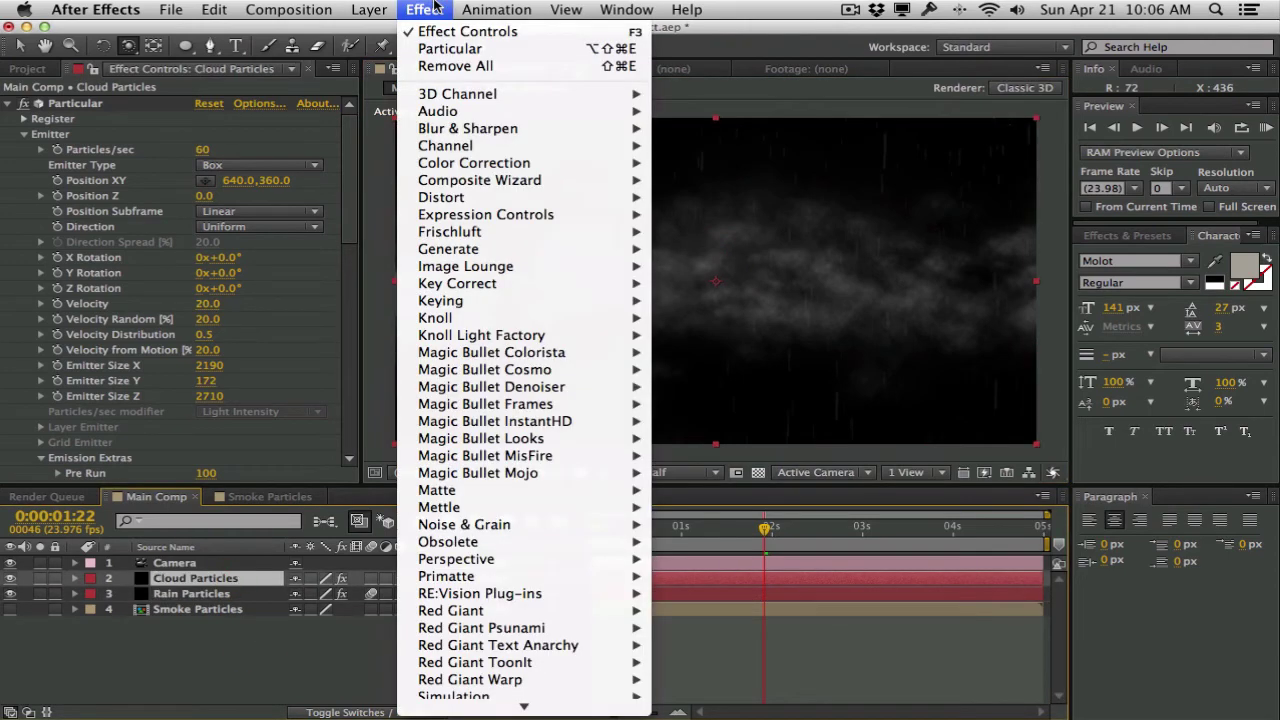
pyautogui.moveTo(609, 163)
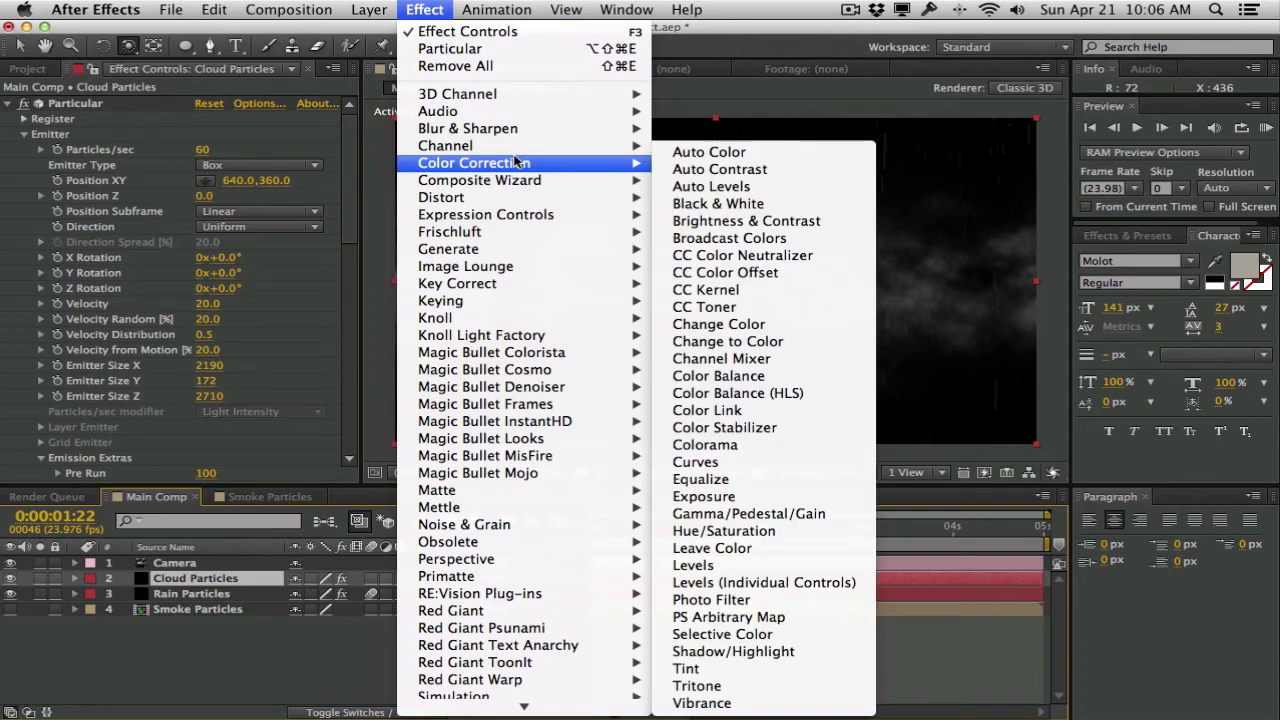
pyautogui.click(752, 464)
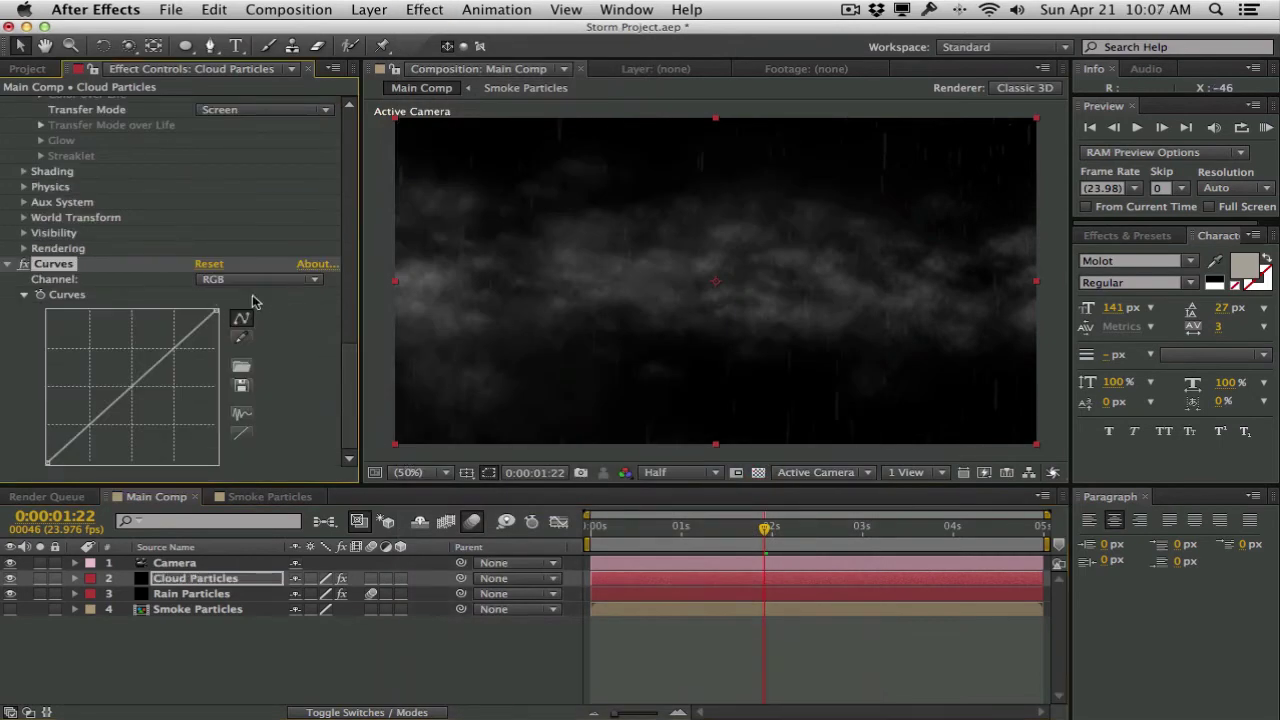
pyautogui.moveTo(104, 428); pyautogui.dragTo(94, 434)
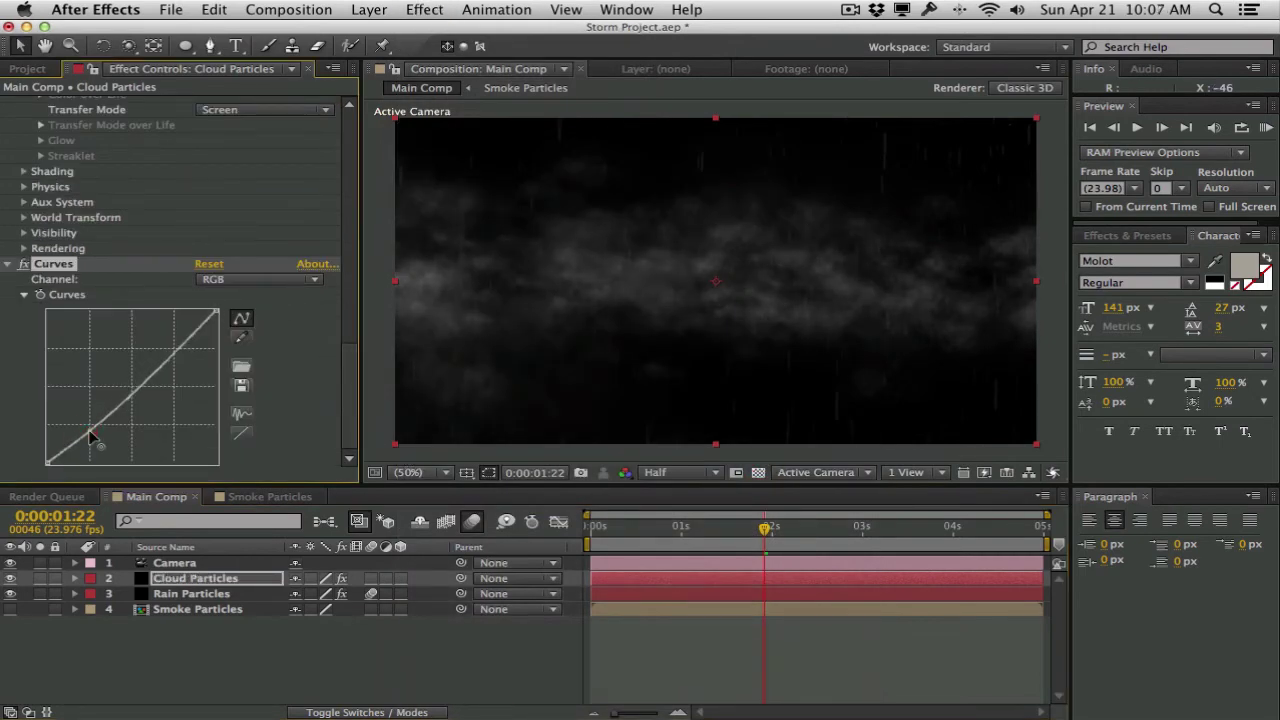
pyautogui.click(175, 352)
# Cool the clouds in Curves by raising the Blue midtones, anchoring the Green midpoint, and lowering the Red midtones.
pyautogui.click(250, 279)
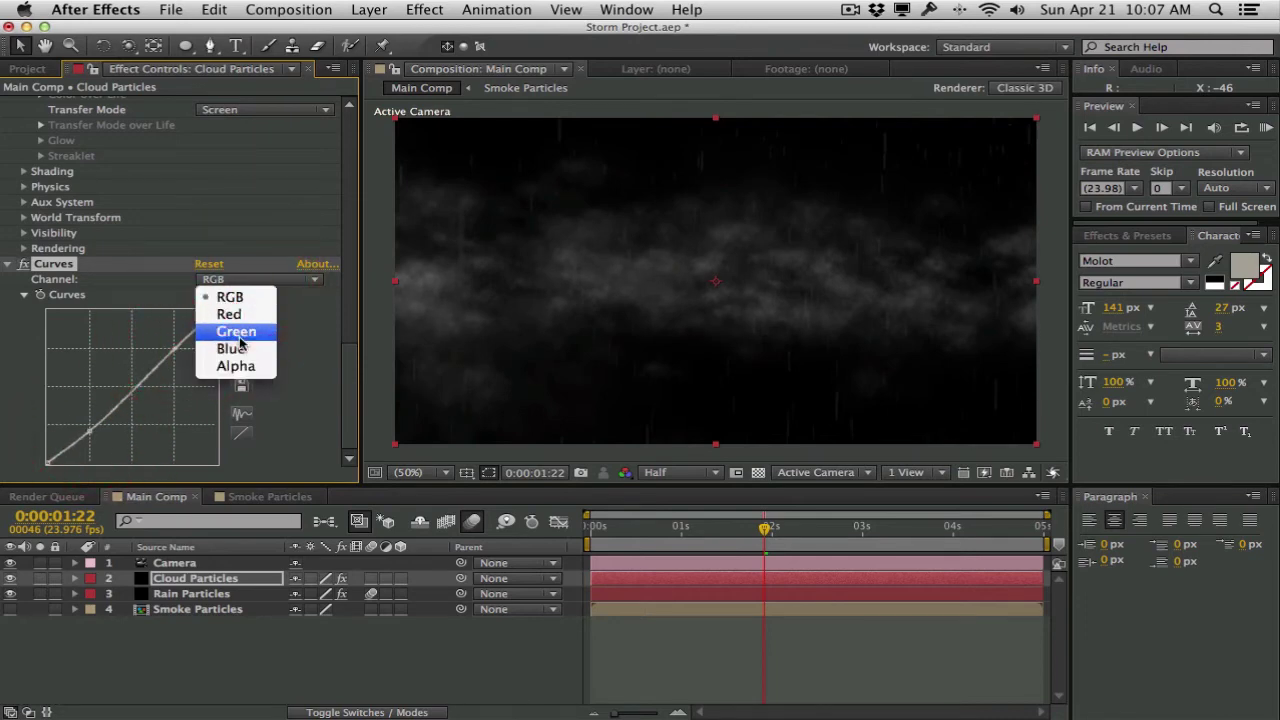
pyautogui.click(237, 354)
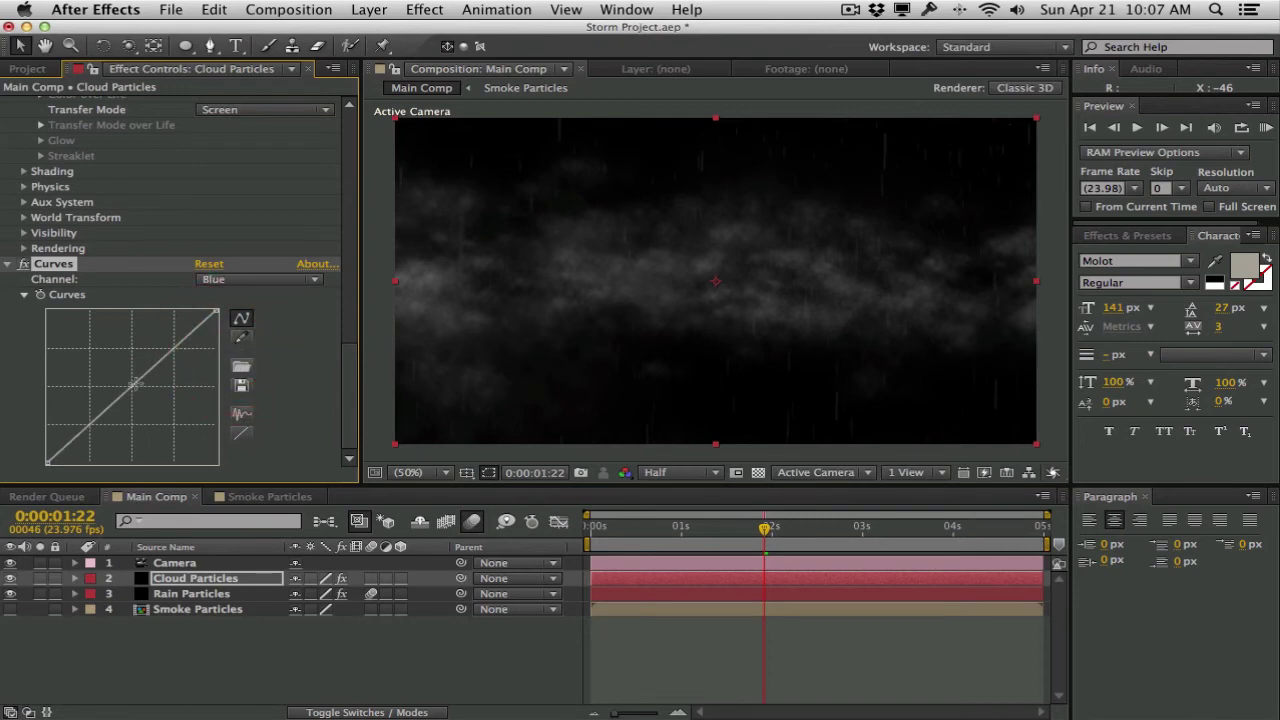
pyautogui.moveTo(135, 384); pyautogui.dragTo(130, 385)
pyautogui.click(220, 279)
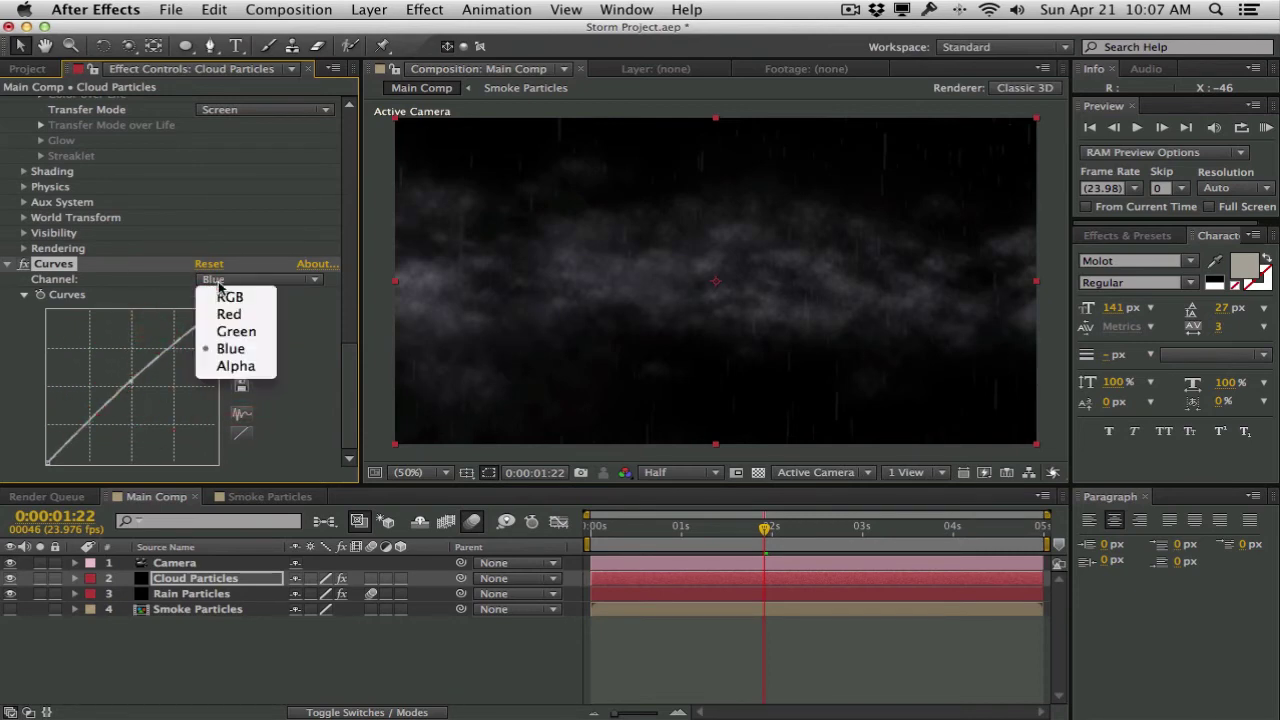
pyautogui.click(225, 331)
pyautogui.click(131, 386)
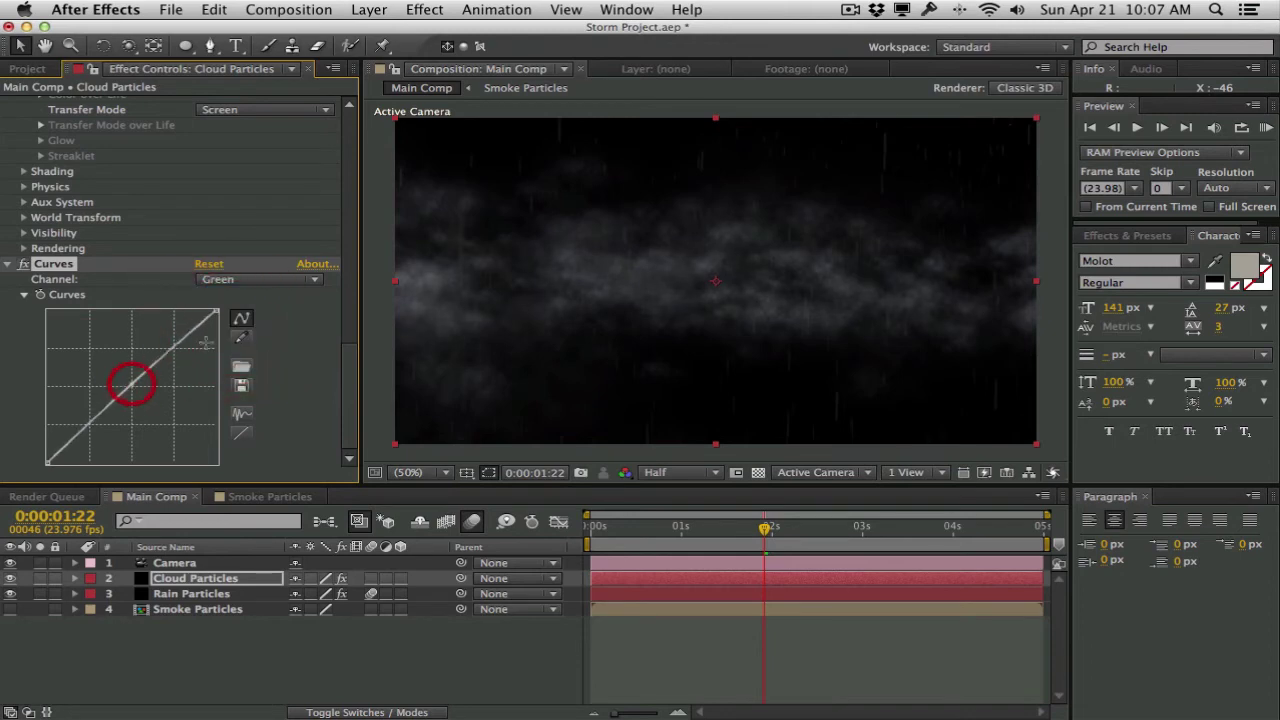
pyautogui.click(258, 279)
pyautogui.click(240, 314)
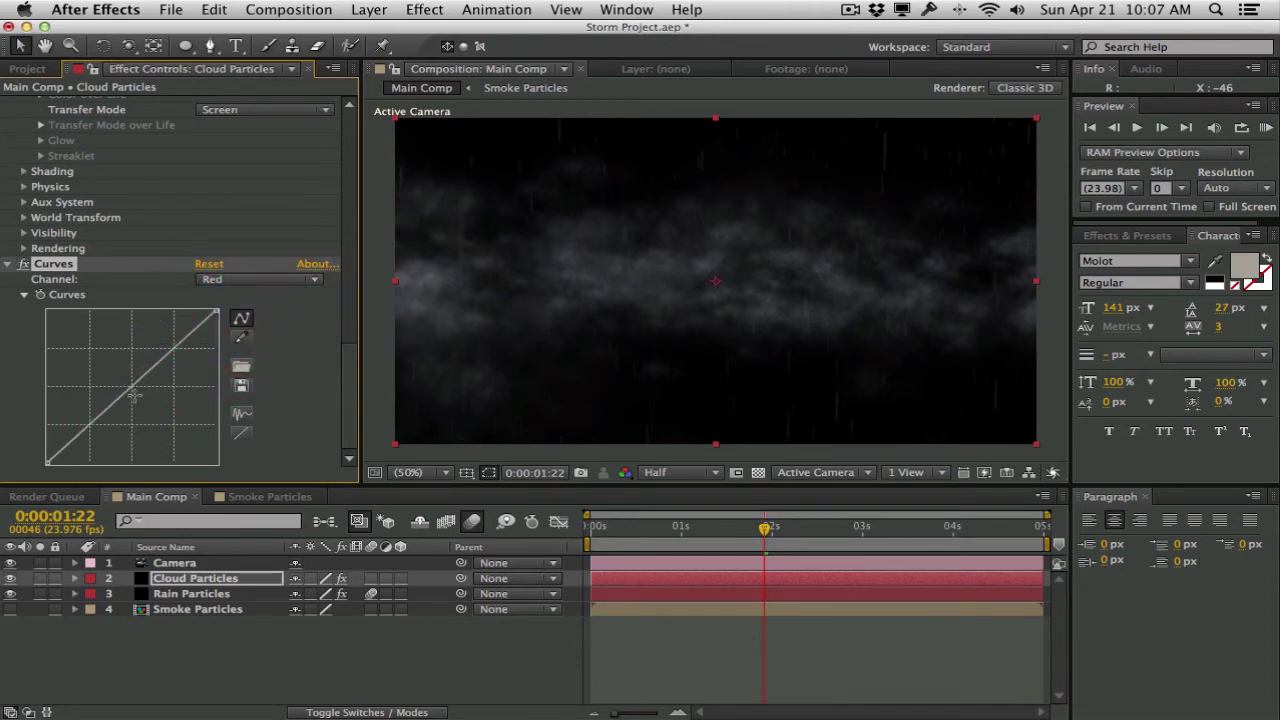
pyautogui.moveTo(132, 386); pyautogui.dragTo(140, 396)
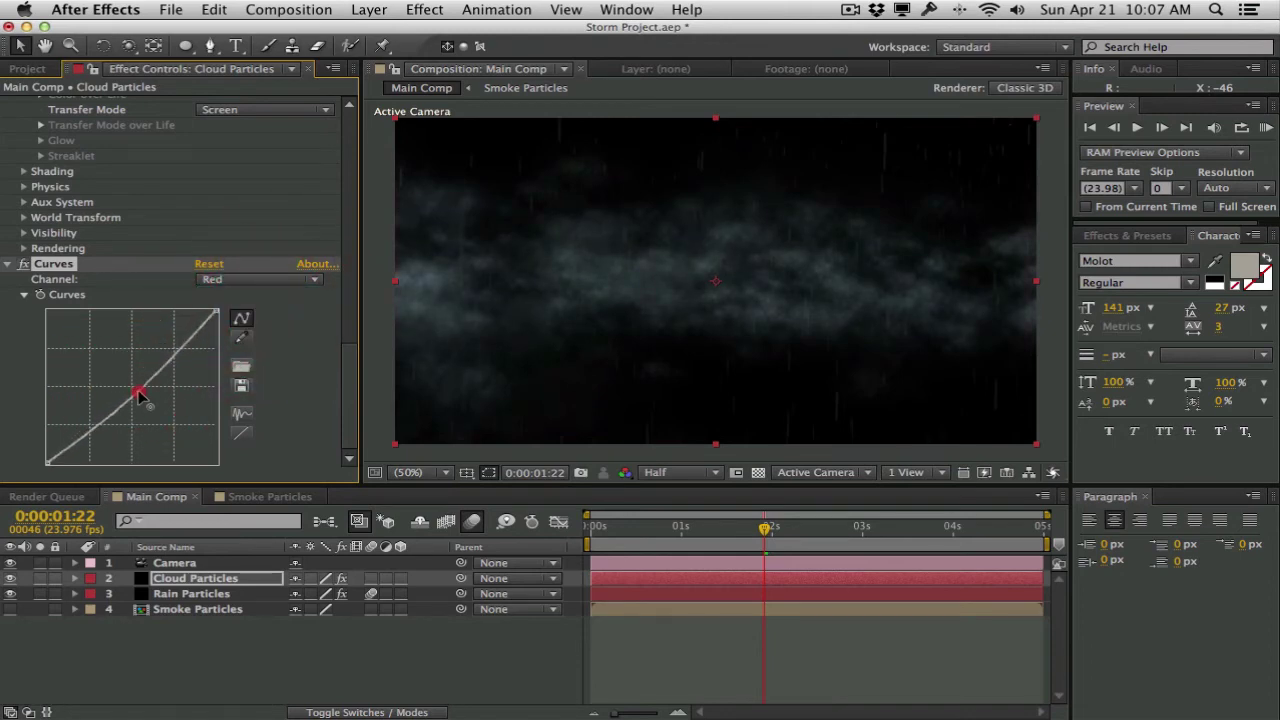
# Strengthen the clouds' blue tint by lifting the Blue curve further and pulling the Green midtones down slightly.
pyautogui.click(228, 280)
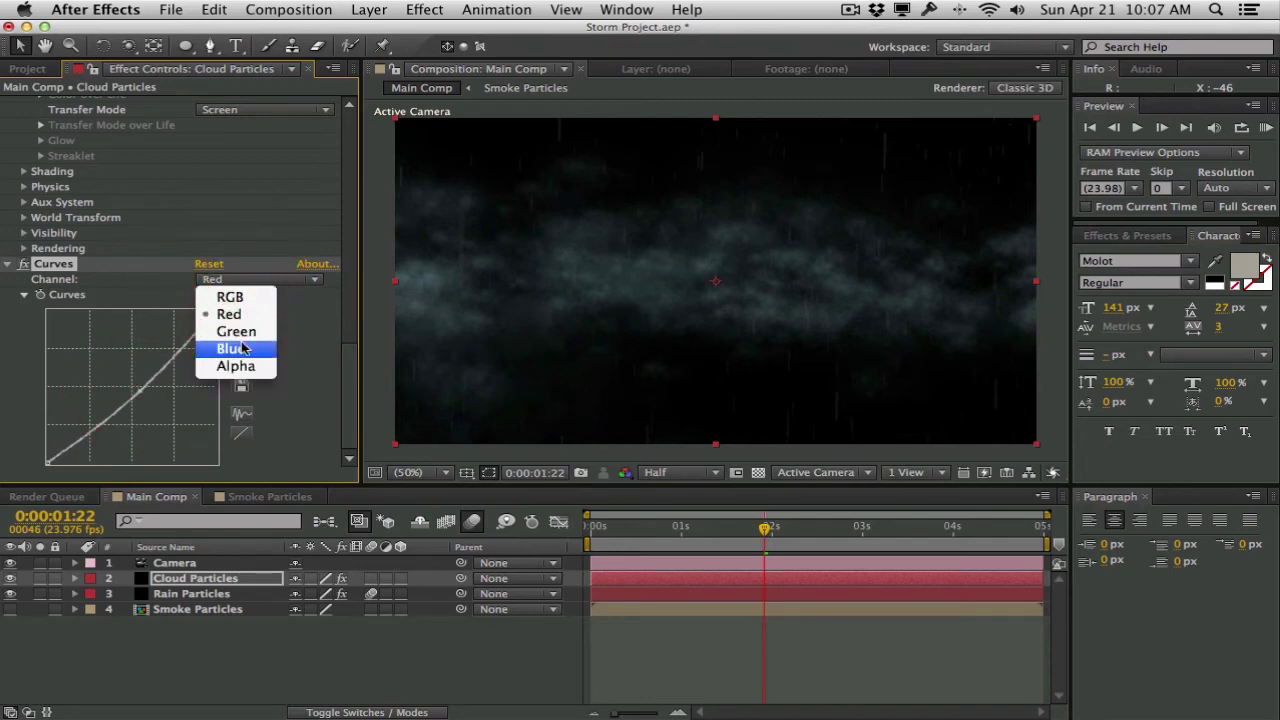
pyautogui.click(238, 348)
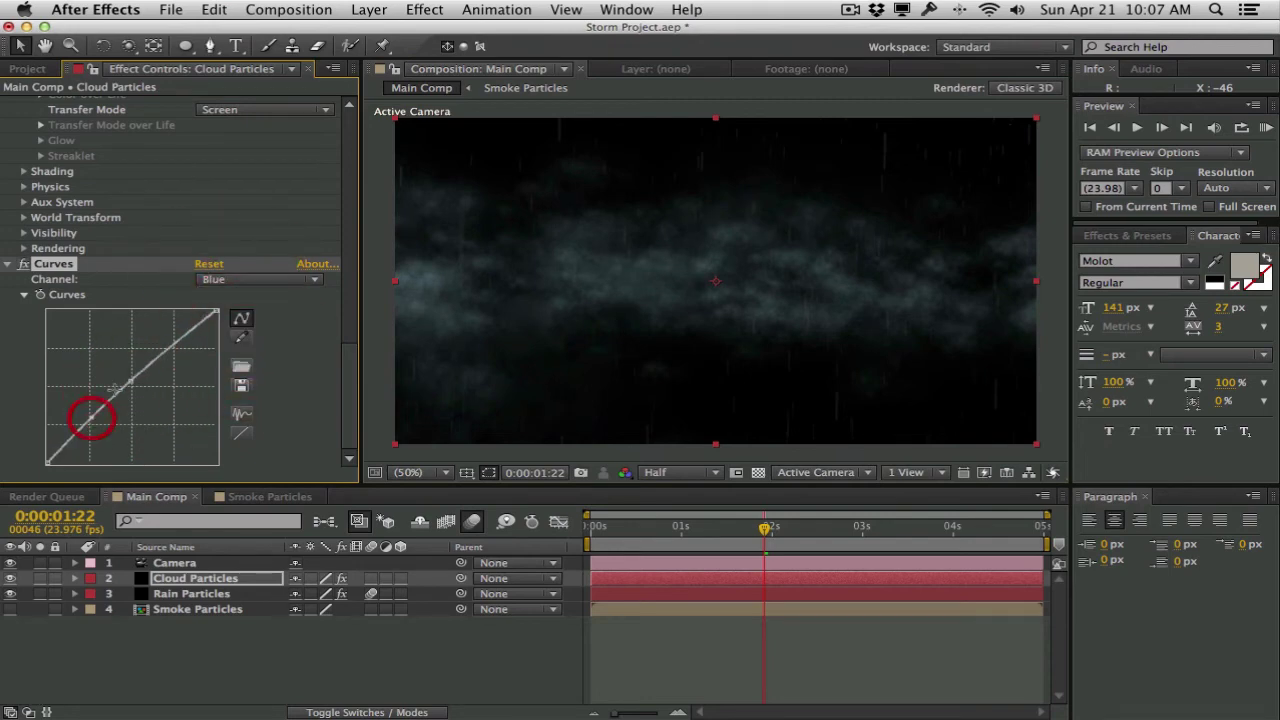
pyautogui.click(257, 279)
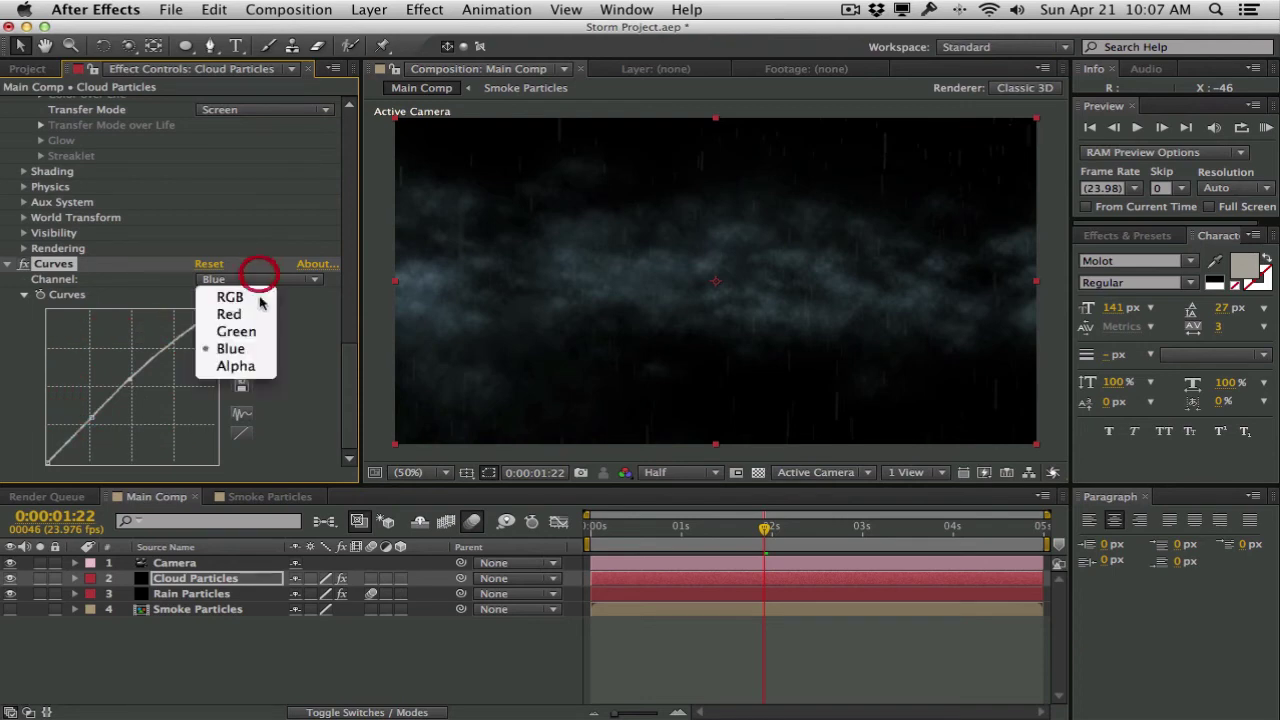
pyautogui.click(255, 331)
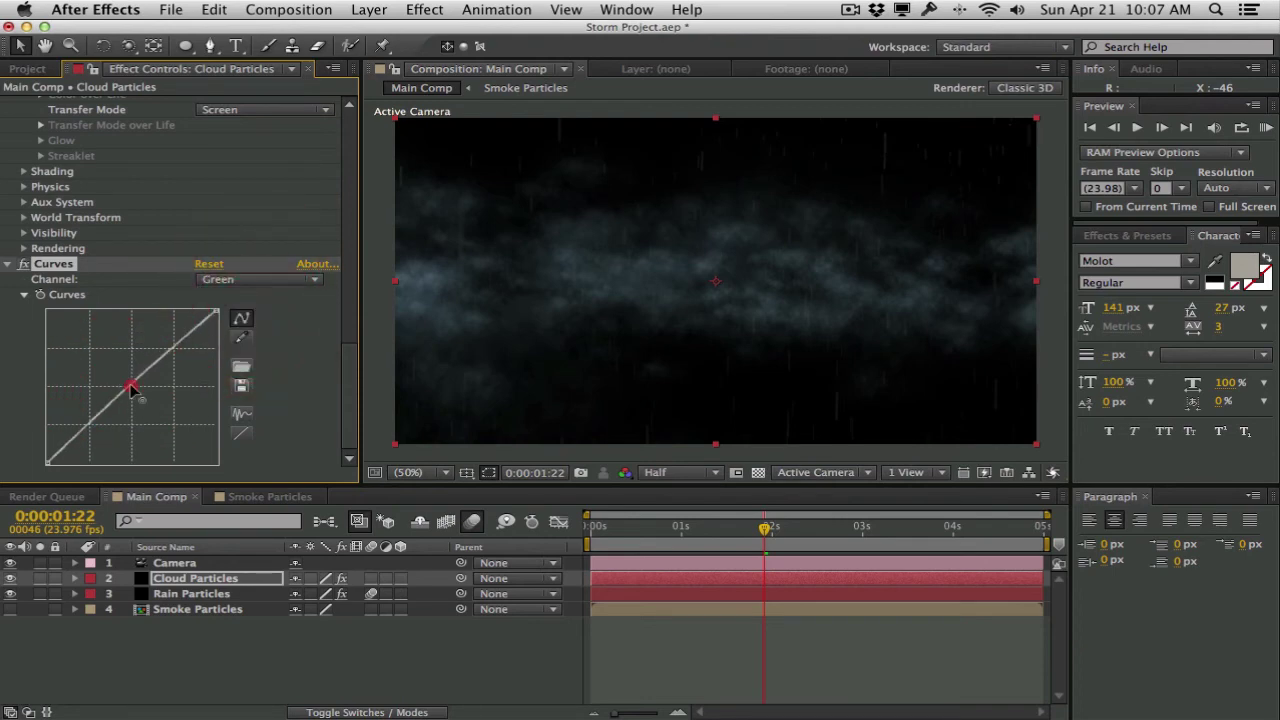
pyautogui.moveTo(130, 385); pyautogui.dragTo(131, 391)
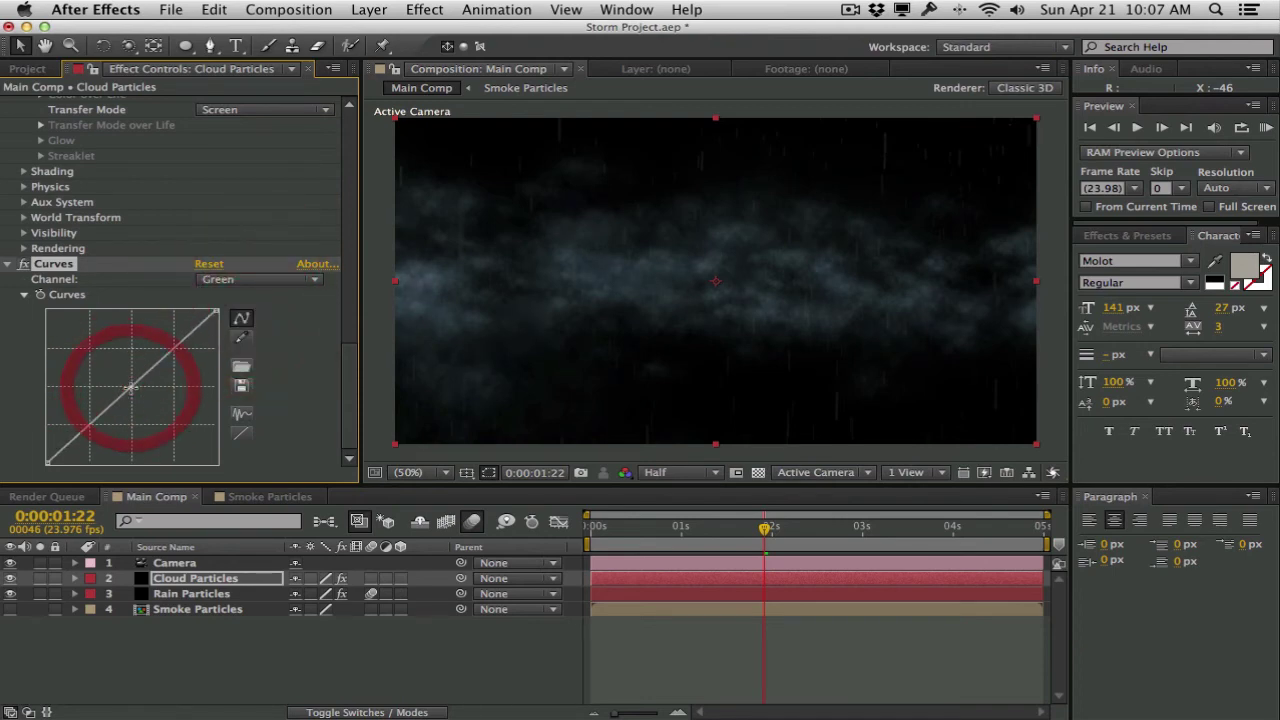
# Darken the clouds by lowering the RGB curve's shadows, upper midtones and white point, checking at 0:00:00:09.
pyautogui.click(257, 279)
pyautogui.click(255, 297)
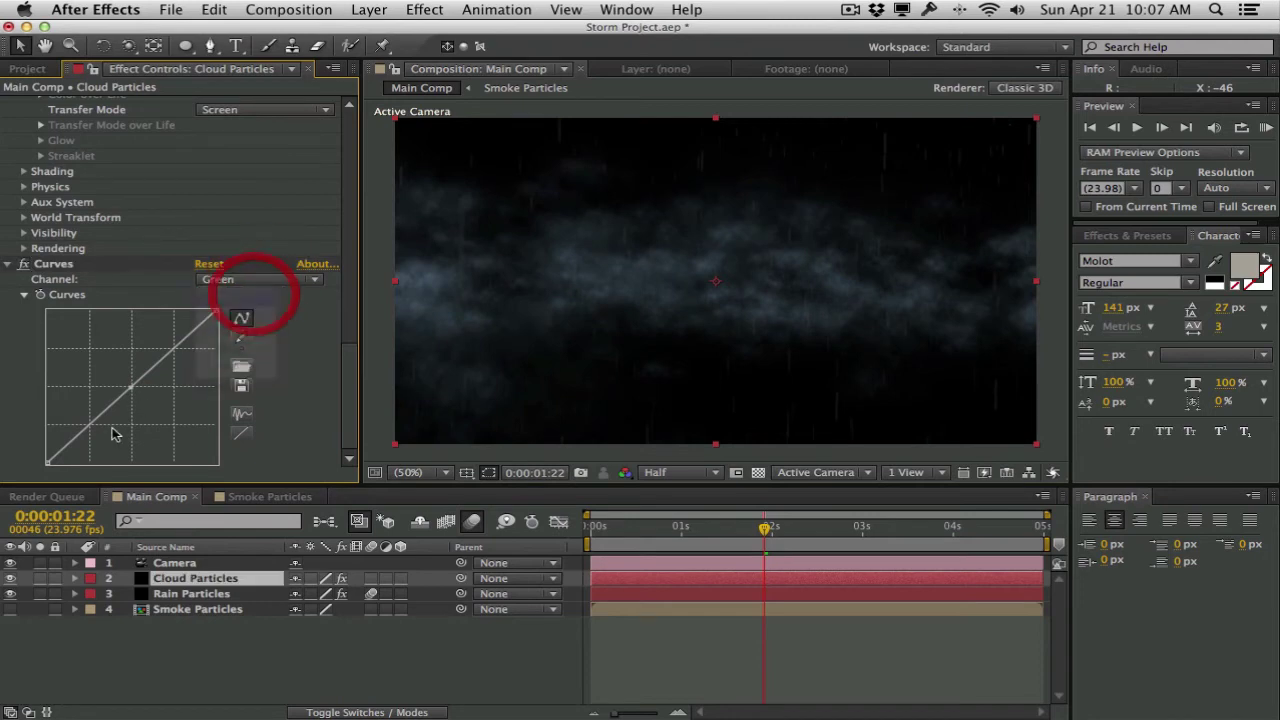
pyautogui.moveTo(91, 424); pyautogui.dragTo(93, 442)
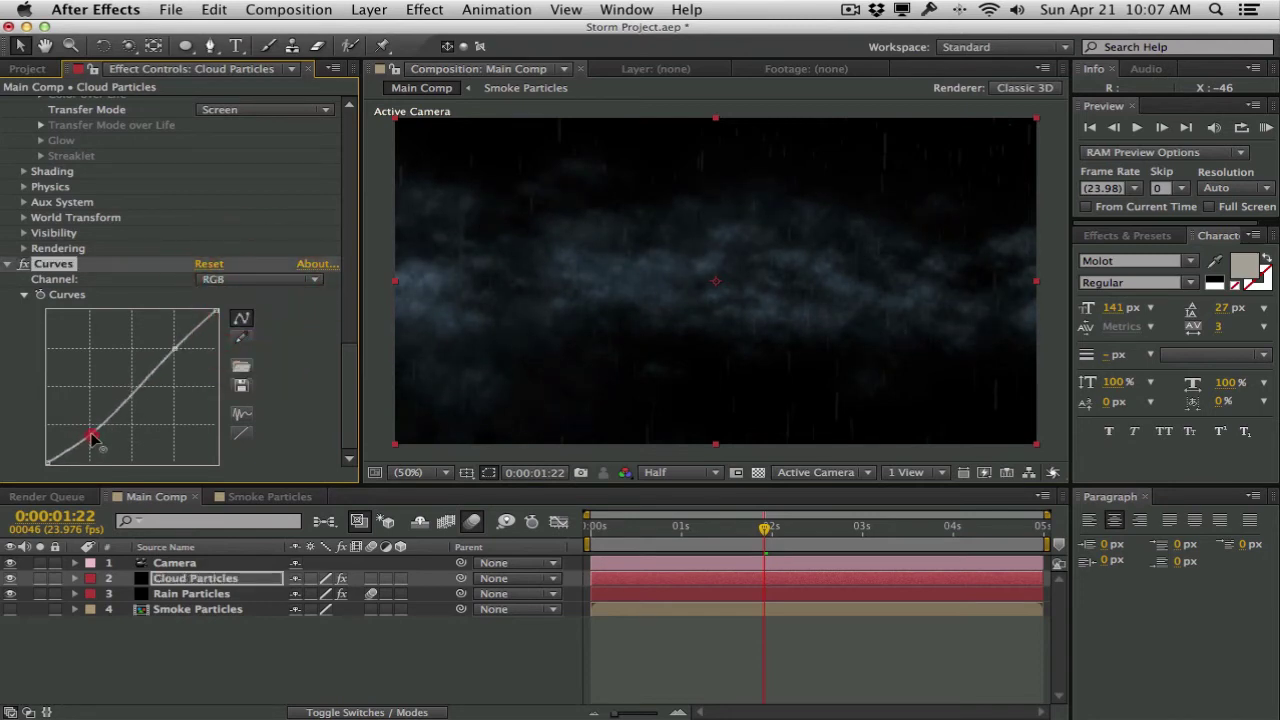
pyautogui.click(625, 532)
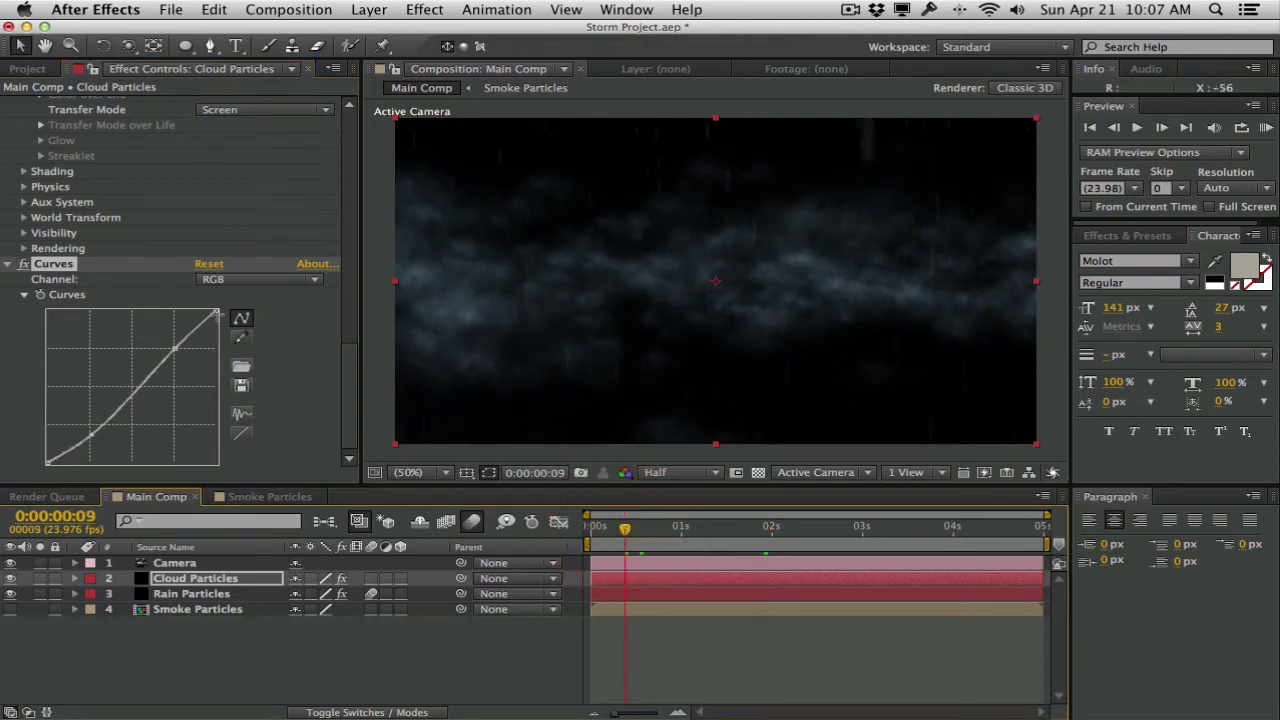
pyautogui.moveTo(215, 315); pyautogui.dragTo(176, 370)
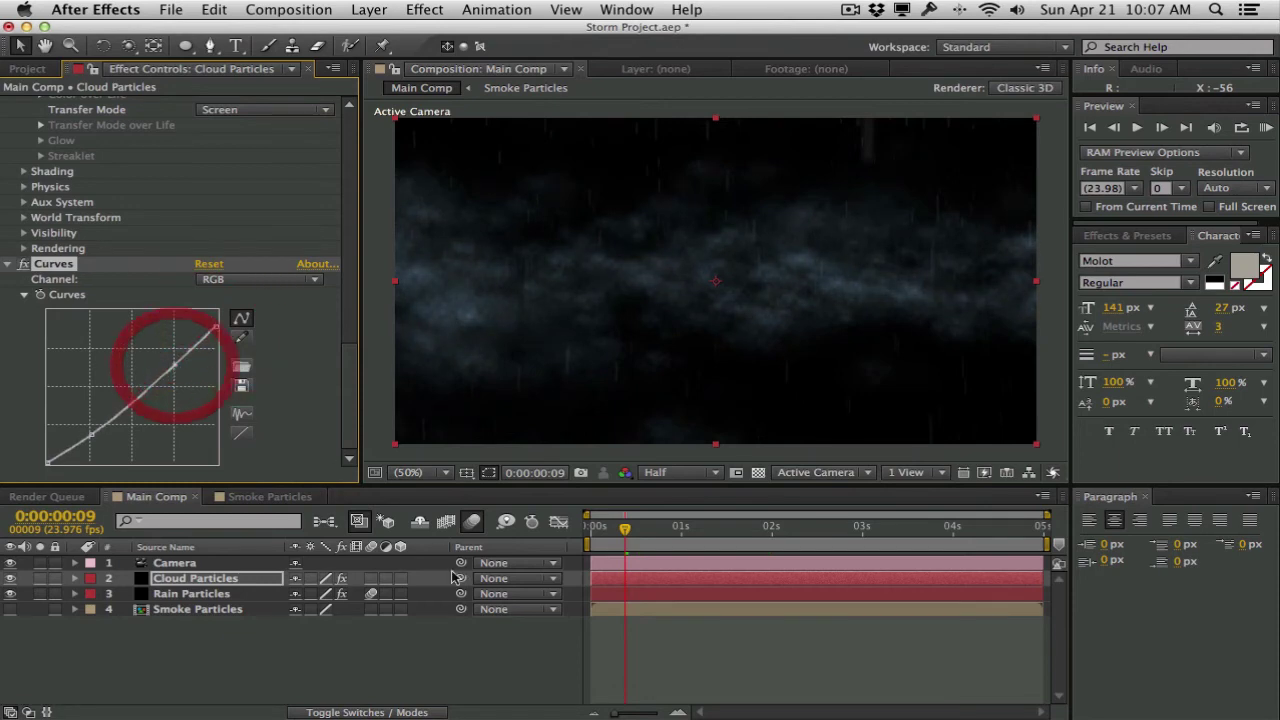
# Apply a Curves effect to the Rain Particles layer and shape its RGB curve into an S with raised highlights and slightly lowered shadows.
pyautogui.click(228, 594)
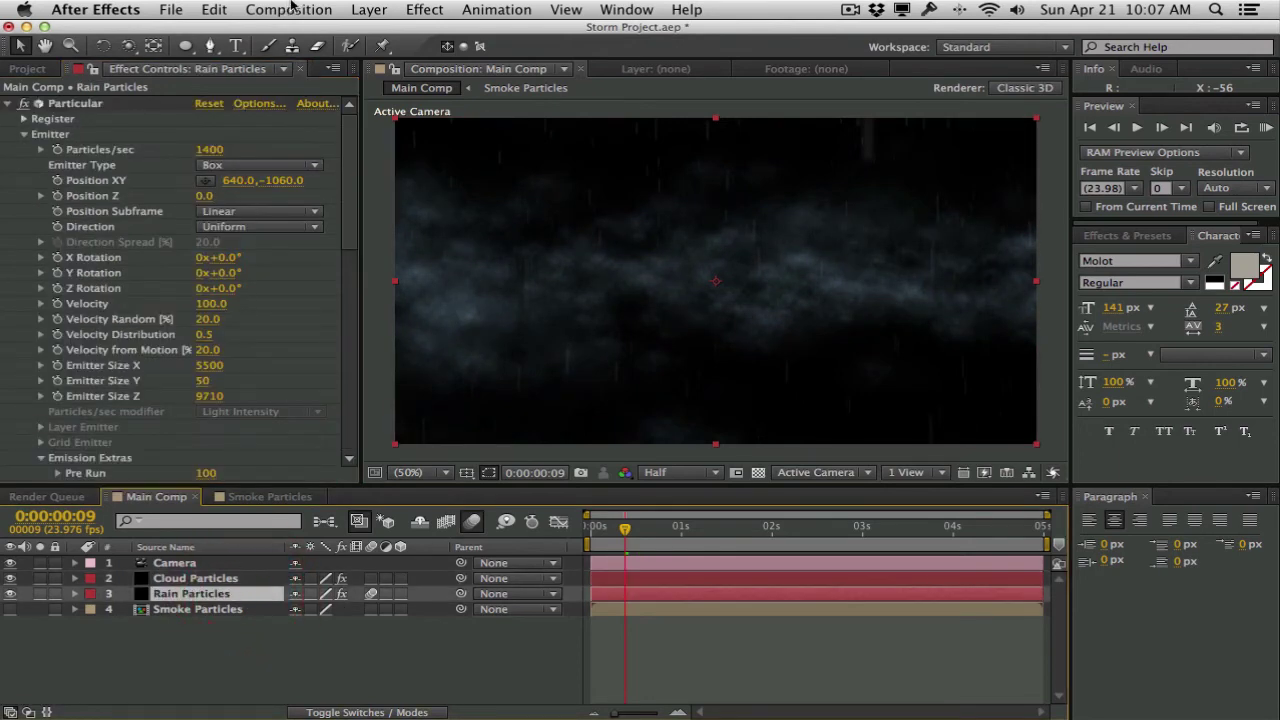
pyautogui.click(424, 9)
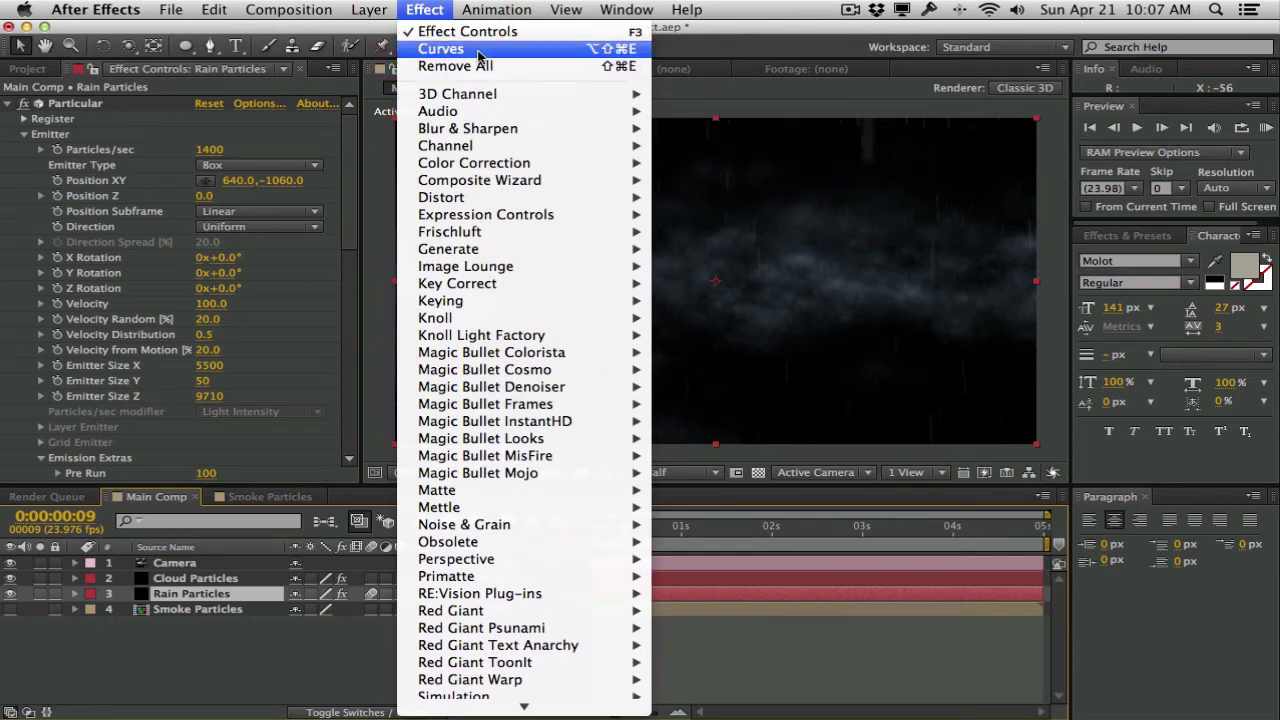
pyautogui.click(486, 45)
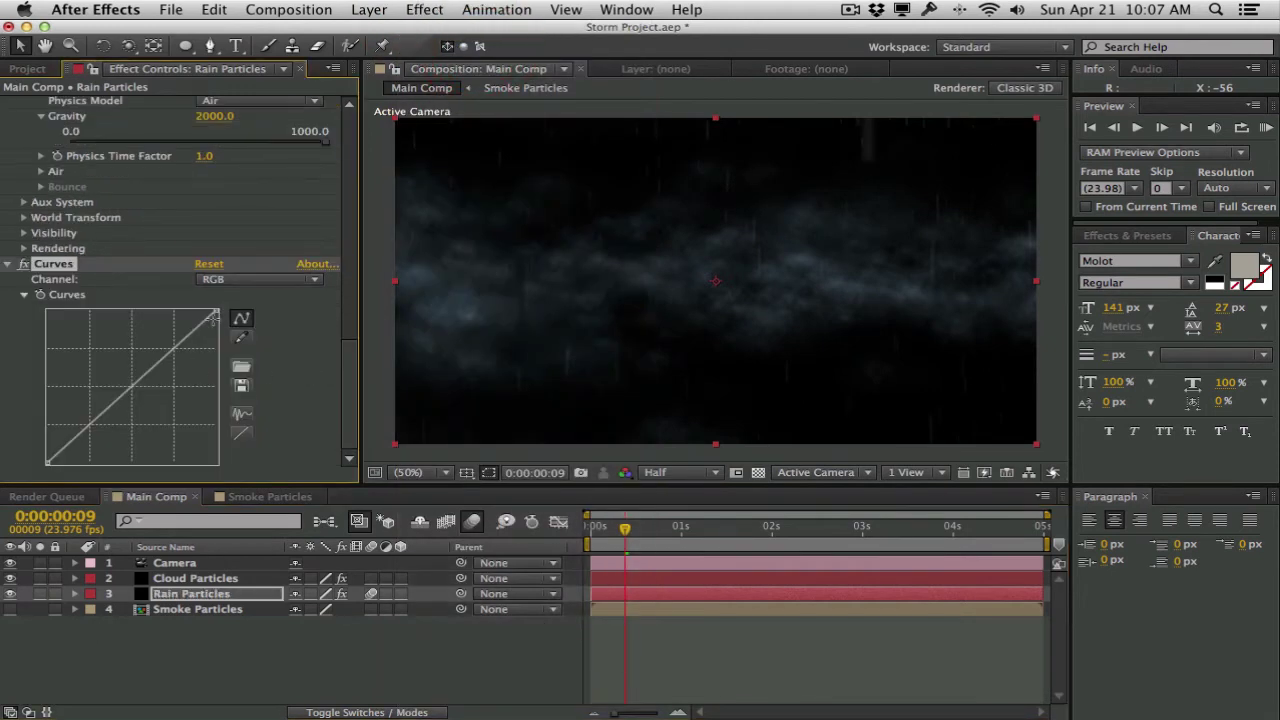
pyautogui.moveTo(216, 314); pyautogui.dragTo(160, 337)
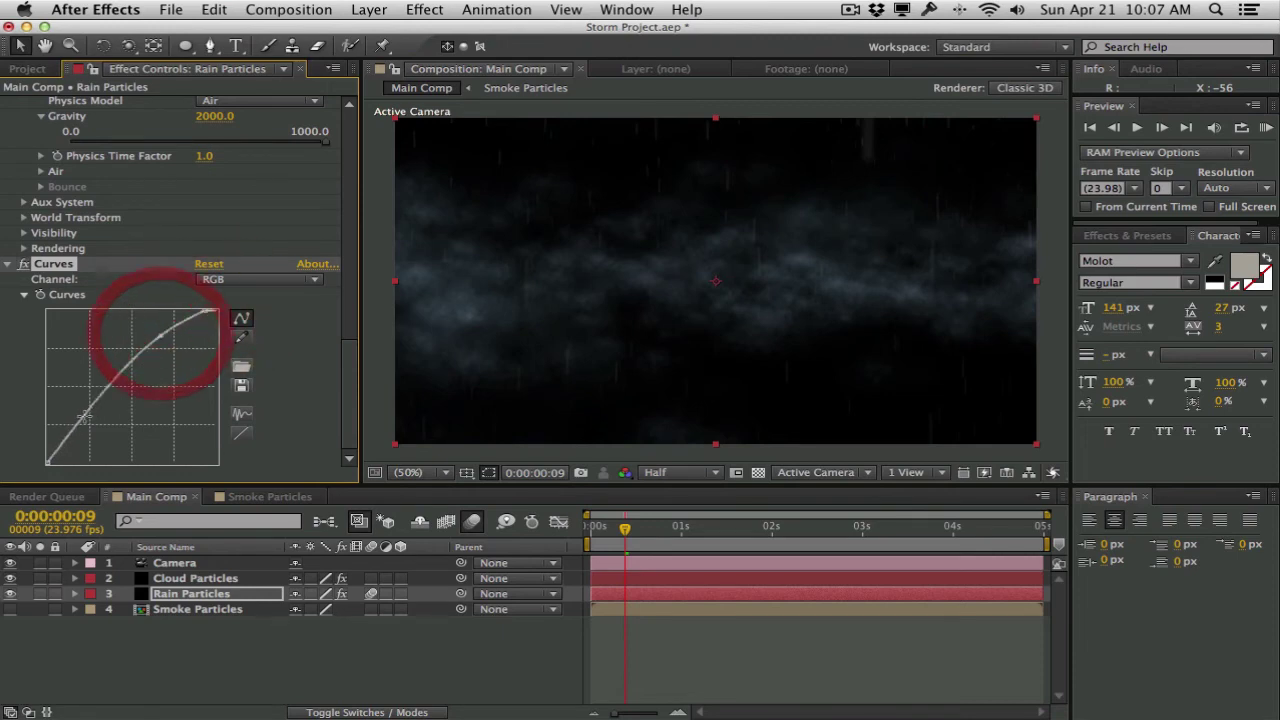
pyautogui.moveTo(112, 400); pyautogui.dragTo(97, 424)
# Anchor the Blue midpoint and slightly lower the Red midtones in the rain's Curves, checking the result at 0:00:03:07.
pyautogui.click(297, 279)
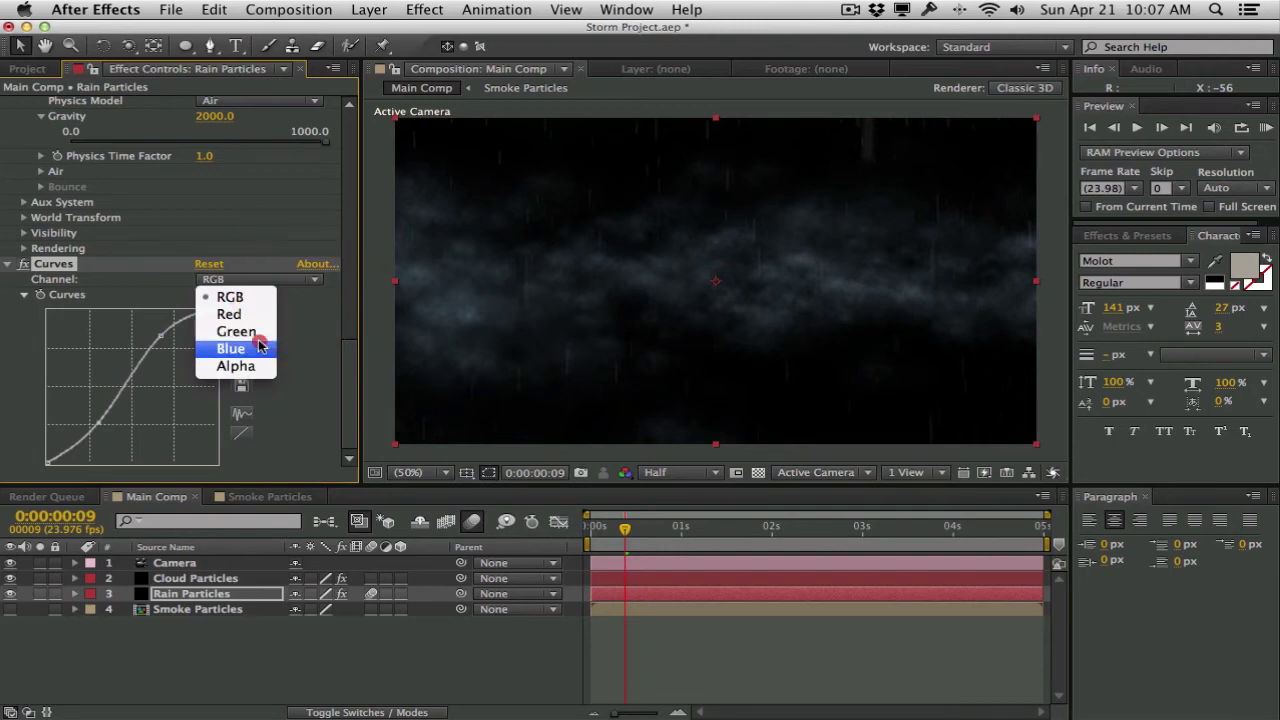
pyautogui.click(259, 348)
pyautogui.click(131, 380)
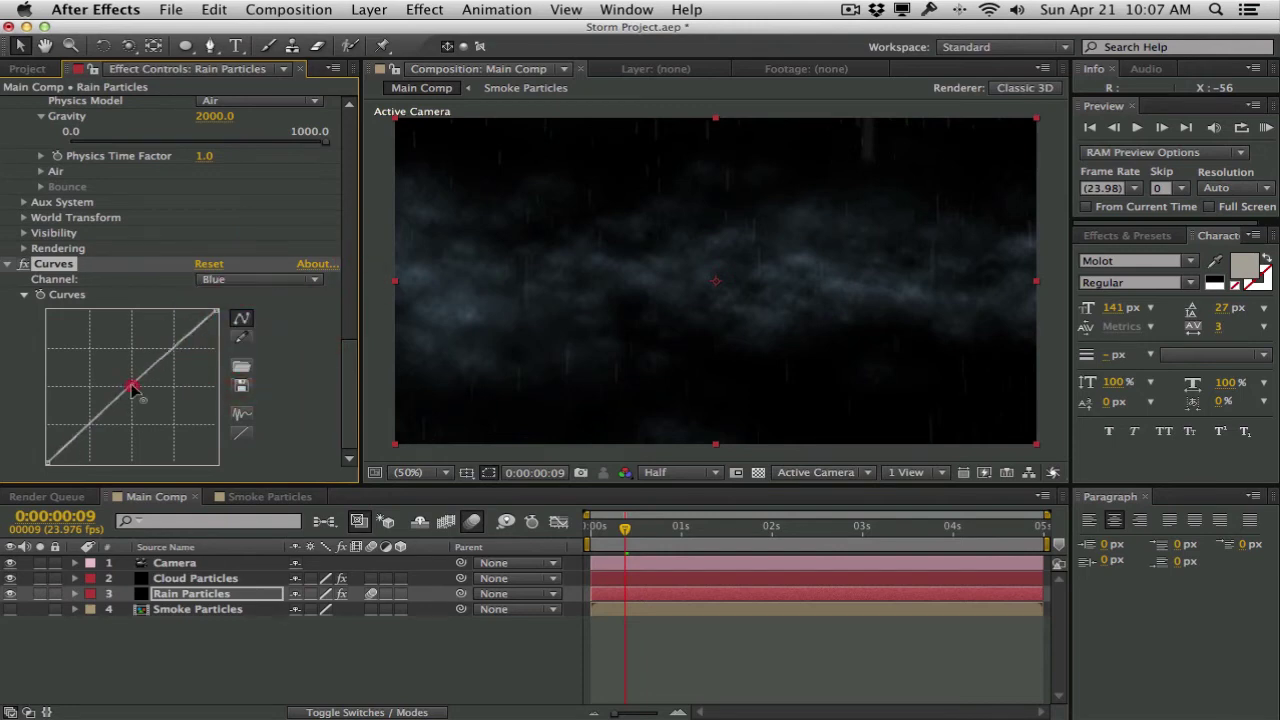
pyautogui.click(238, 281)
pyautogui.click(230, 316)
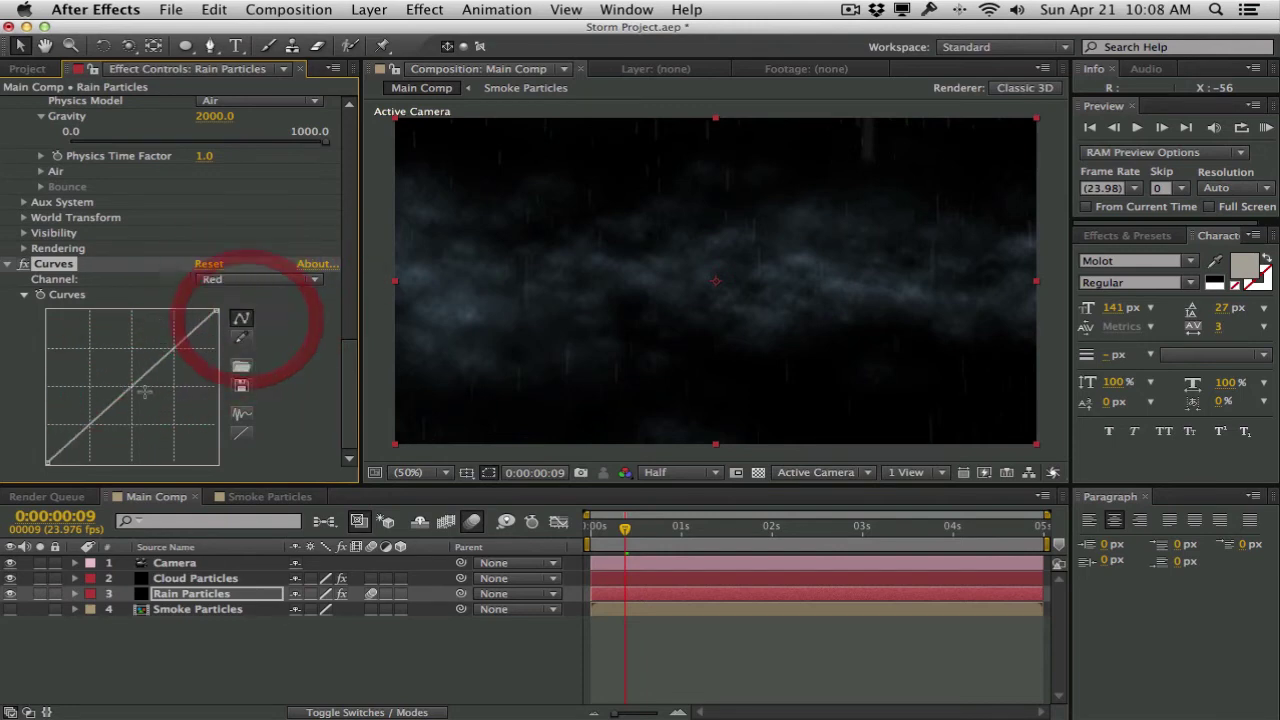
pyautogui.moveTo(145, 393)
pyautogui.mouseDown()
pyautogui.moveTo(157, 408)
pyautogui.moveTo(138, 390)
pyautogui.mouseUp()
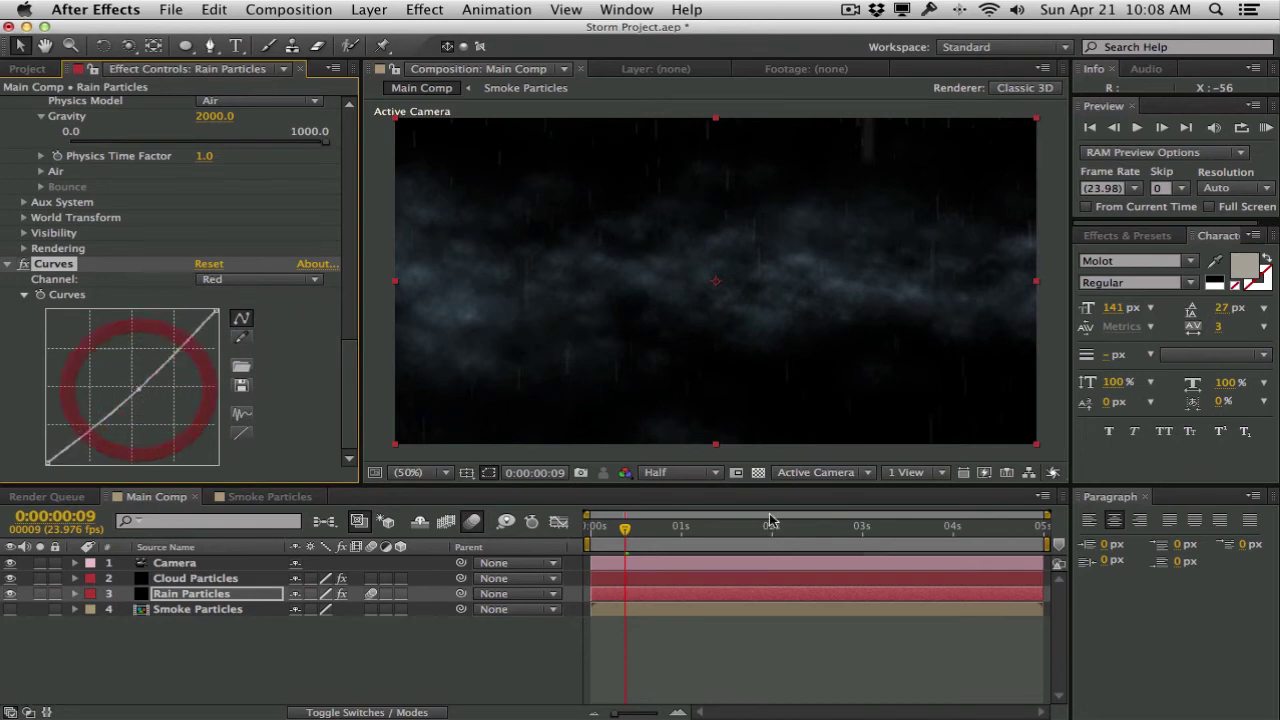
pyautogui.moveTo(650, 526); pyautogui.dragTo(888, 528)
# Add a text layer reading "3D STORM" to Main Comp.
pyautogui.click(388, 198)
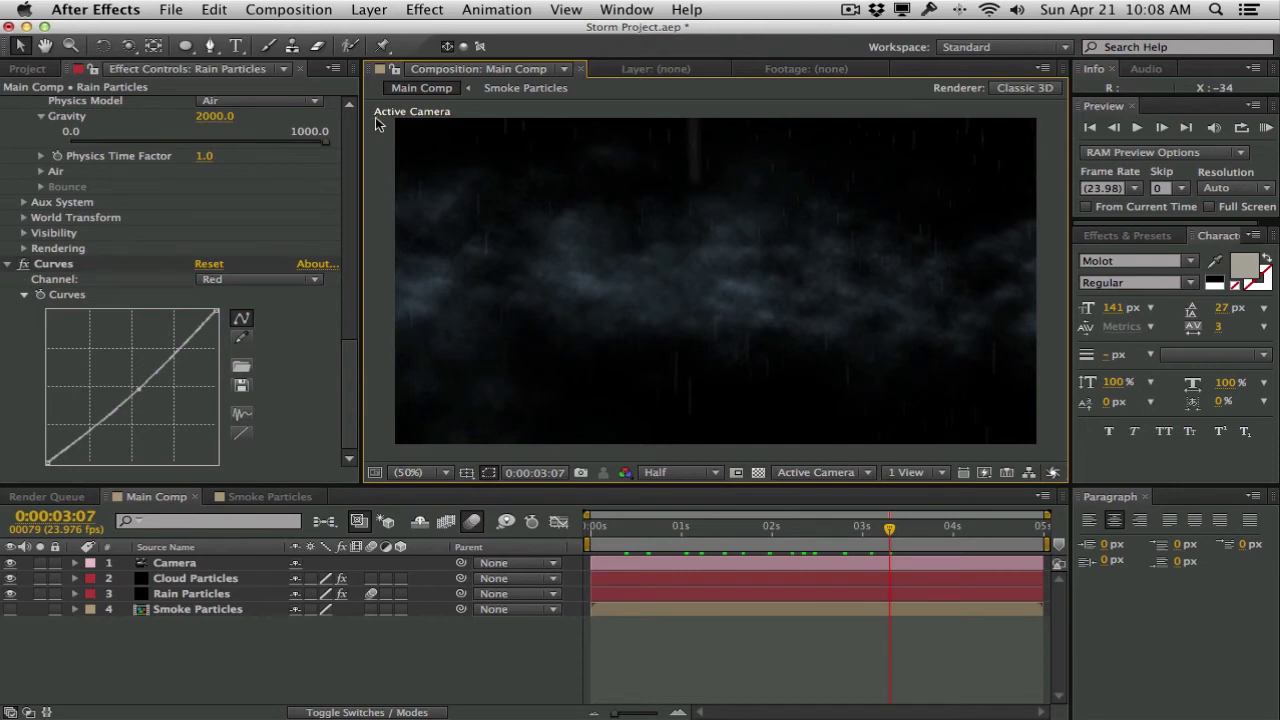
pyautogui.click(369, 9)
pyautogui.moveTo(377, 31)
pyautogui.click(665, 37)
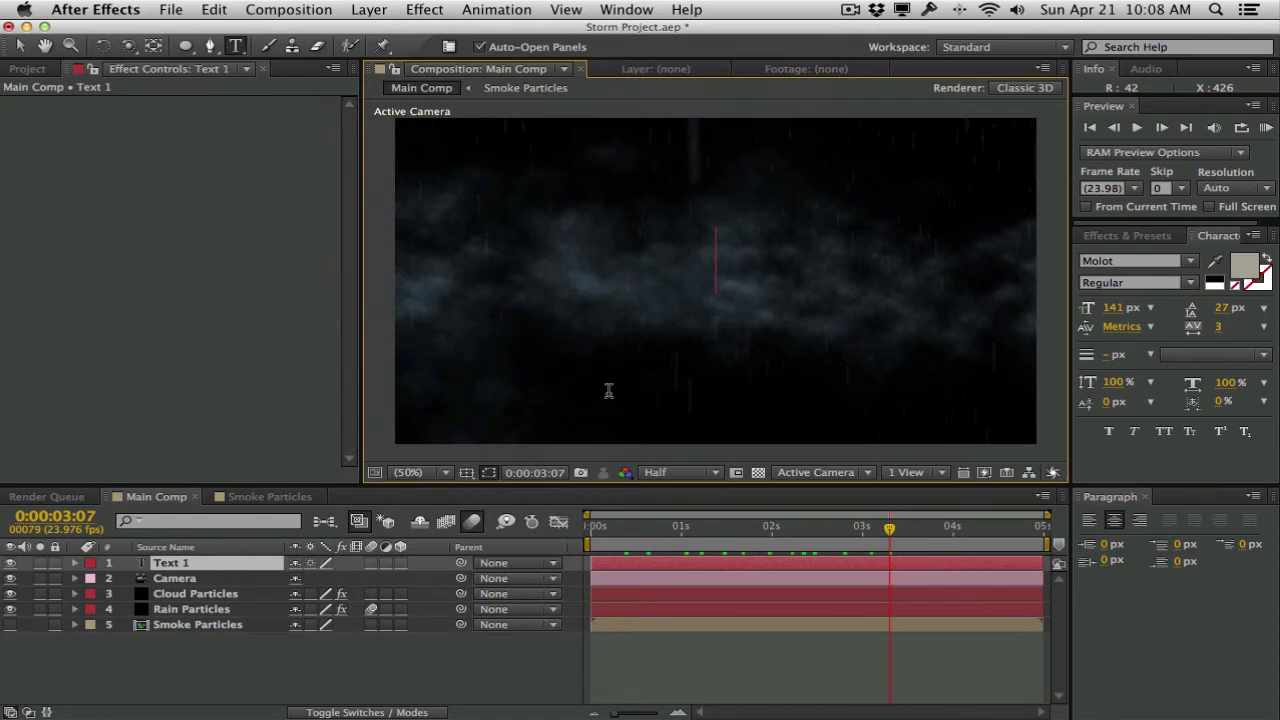
pyautogui.write('3D STORM')
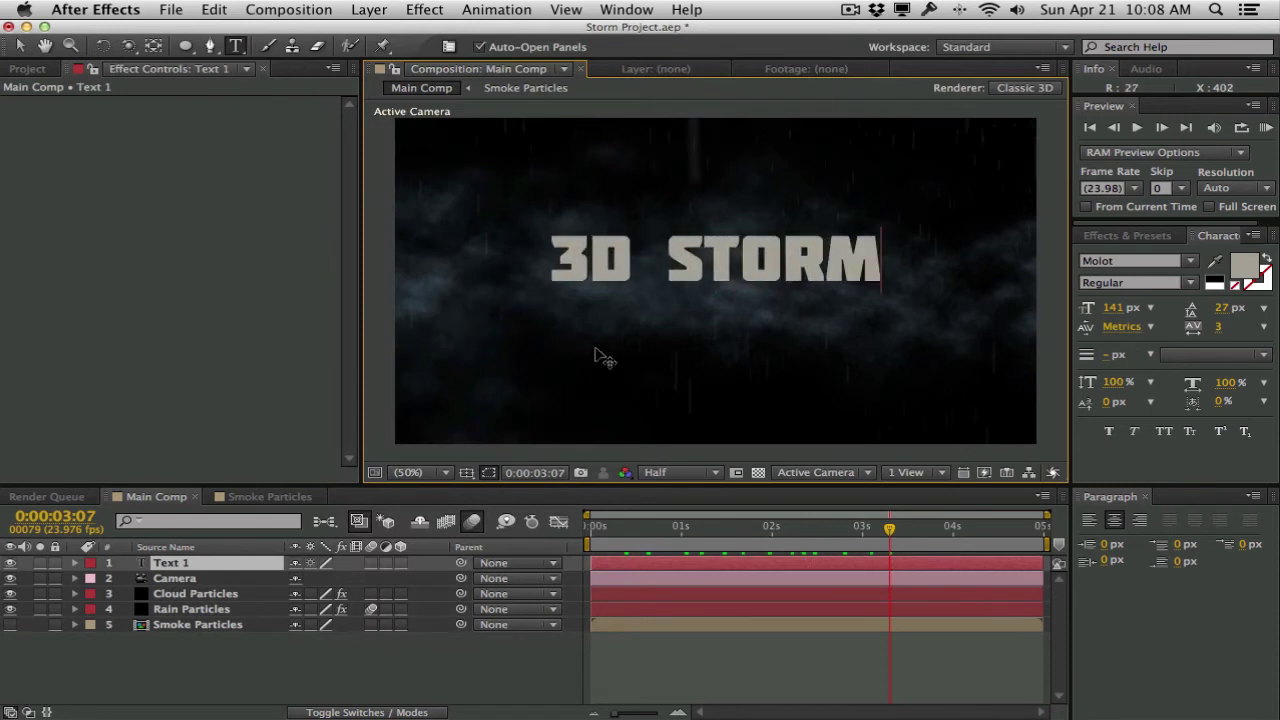
pyautogui.click(266, 660)
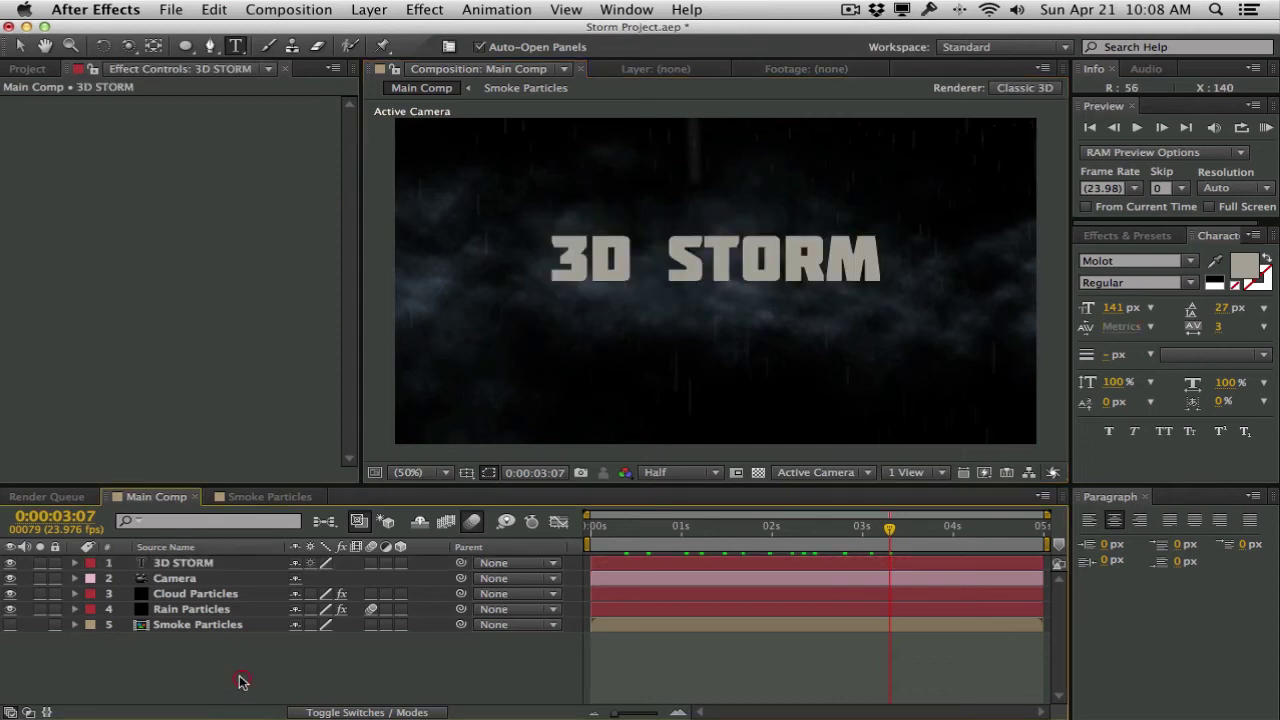
# Hide the 3D STORM text layer and place it between Rain Particles and Smoke Particles in the layer stack.
pyautogui.click(10, 562)
pyautogui.click(180, 563)
pyautogui.moveTo(211, 617); pyautogui.dragTo(211, 614)
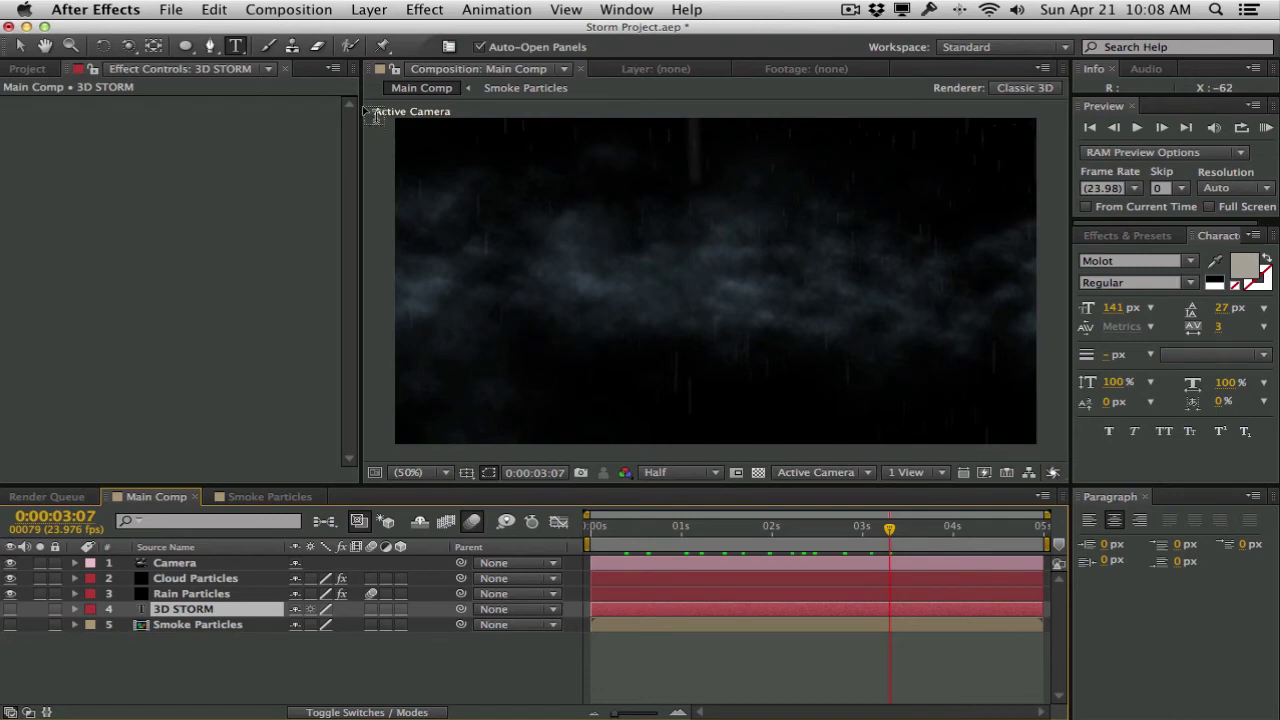
# Create a black 1280 × 720 px solid layer named "Text".
pyautogui.click(367, 12)
pyautogui.moveTo(390, 31)
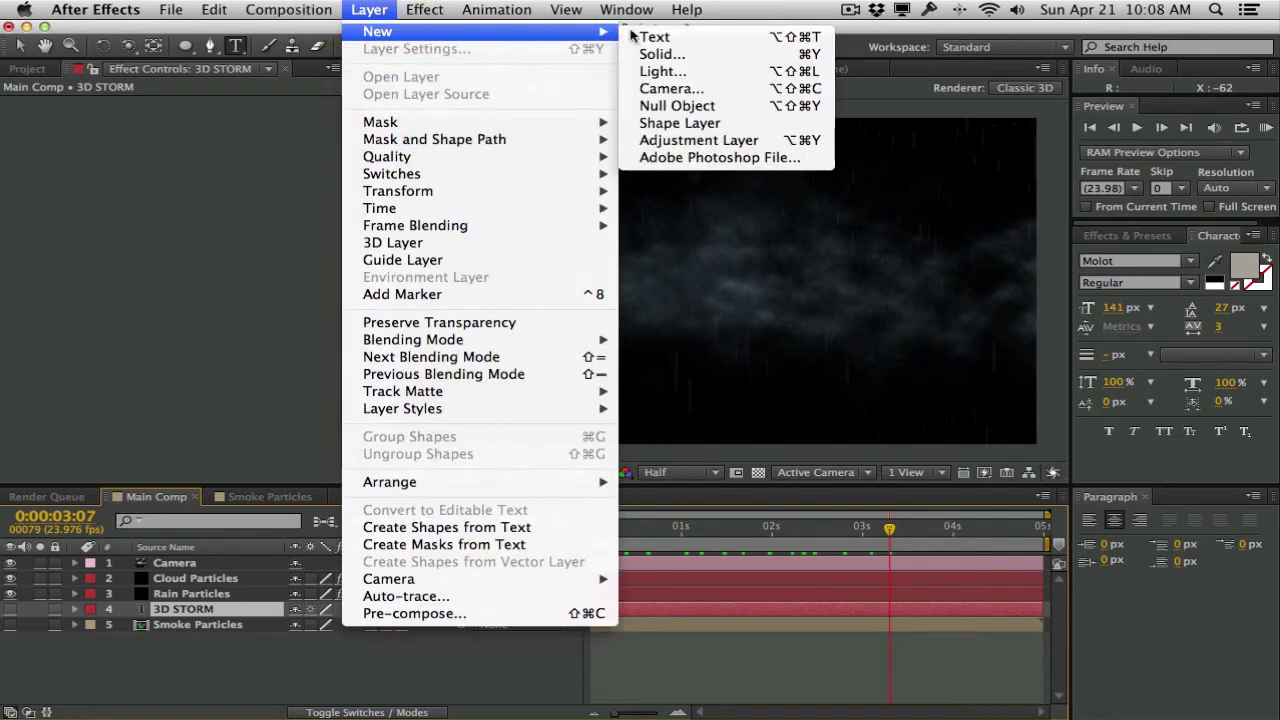
pyautogui.click(673, 55)
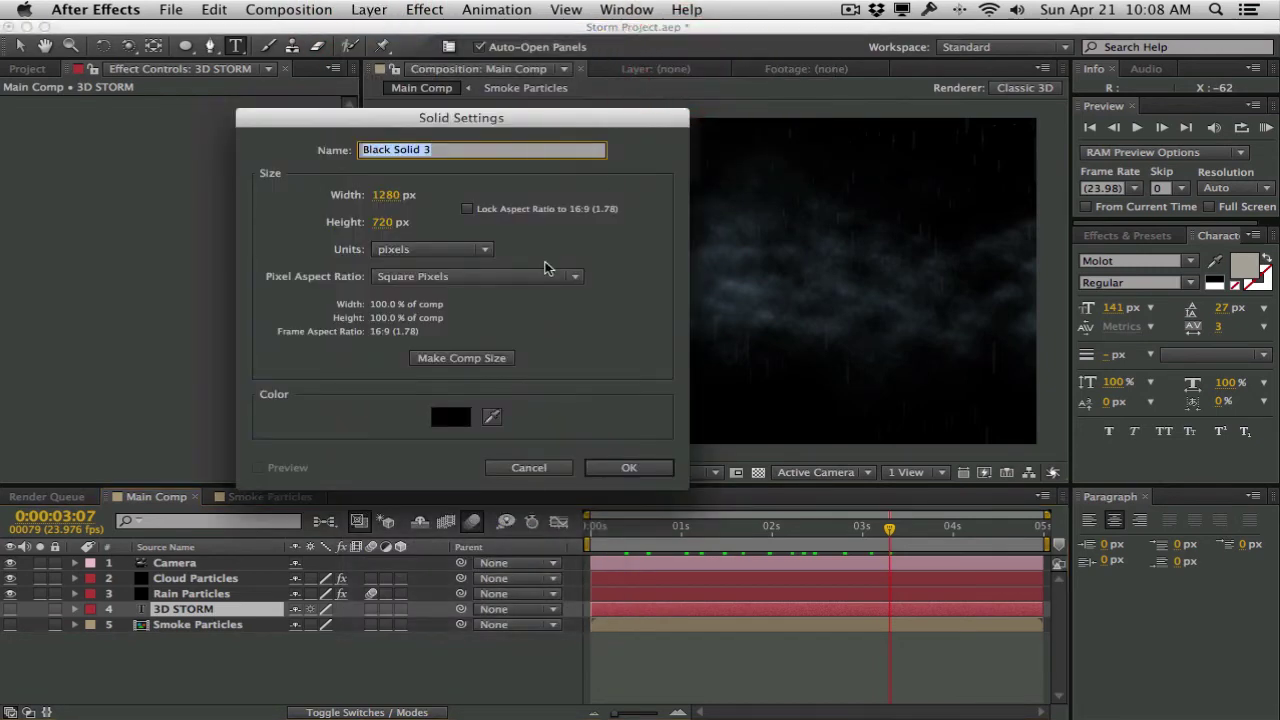
pyautogui.press('BackSpace')
pyautogui.write('Text')
pyautogui.press('Return')
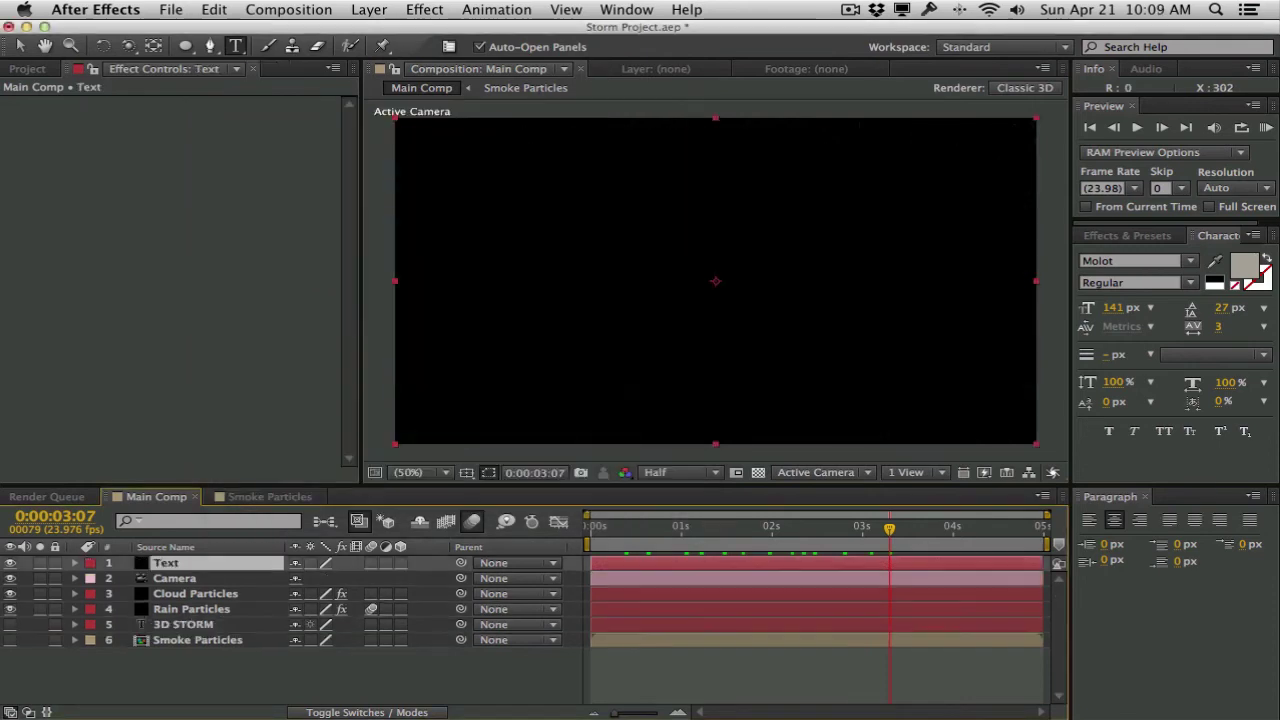
# Apply Video Copilot's Element effect to the Text solid.
pyautogui.click(424, 9)
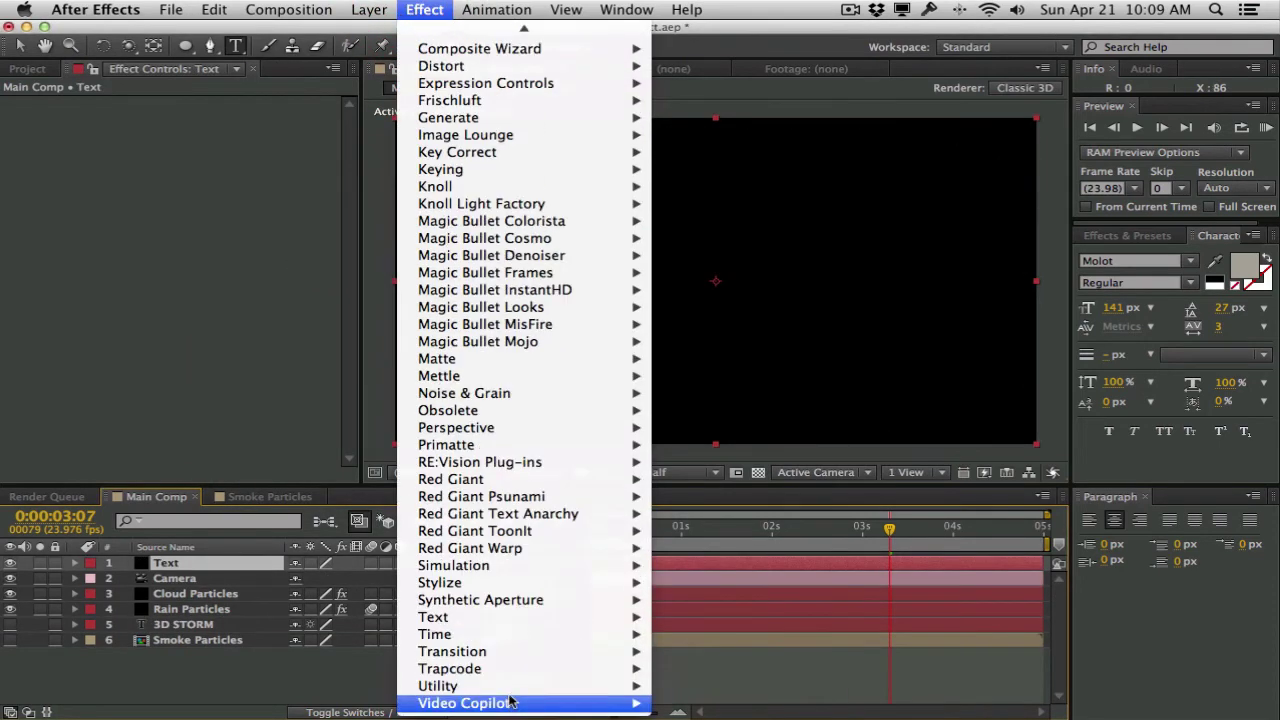
pyautogui.moveTo(510, 703)
pyautogui.click(697, 688)
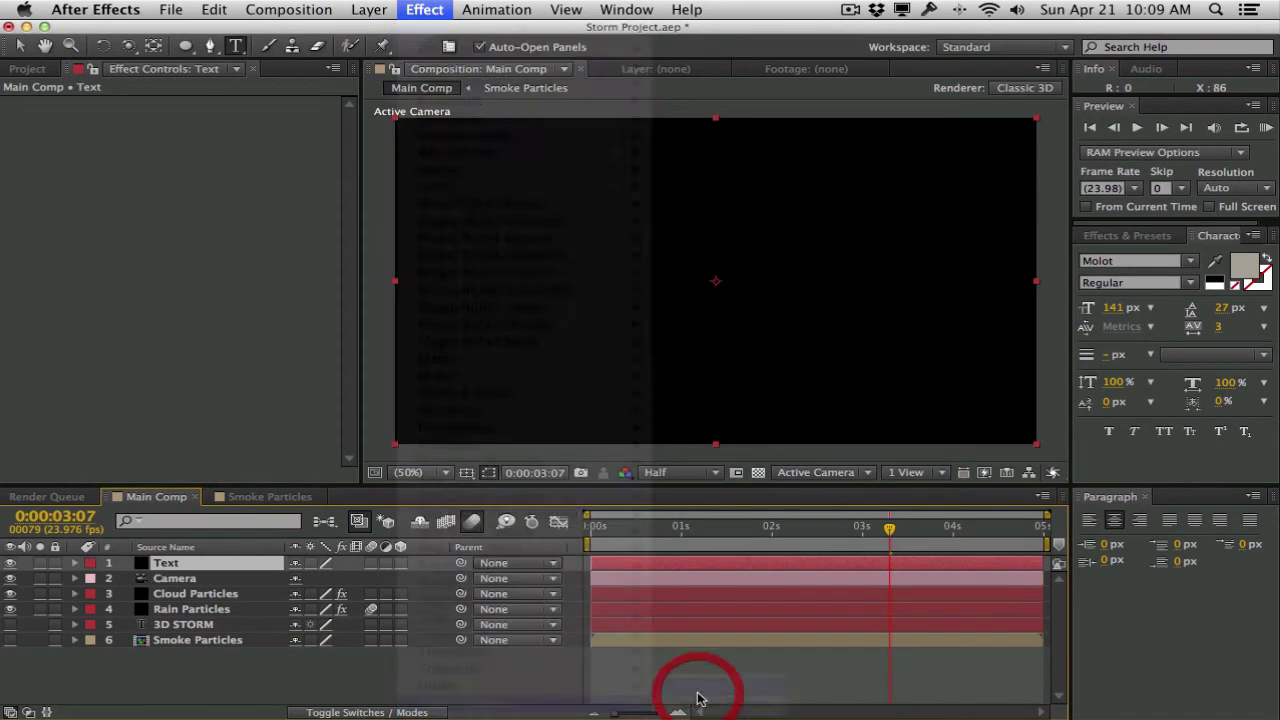
pyautogui.click(57, 421)
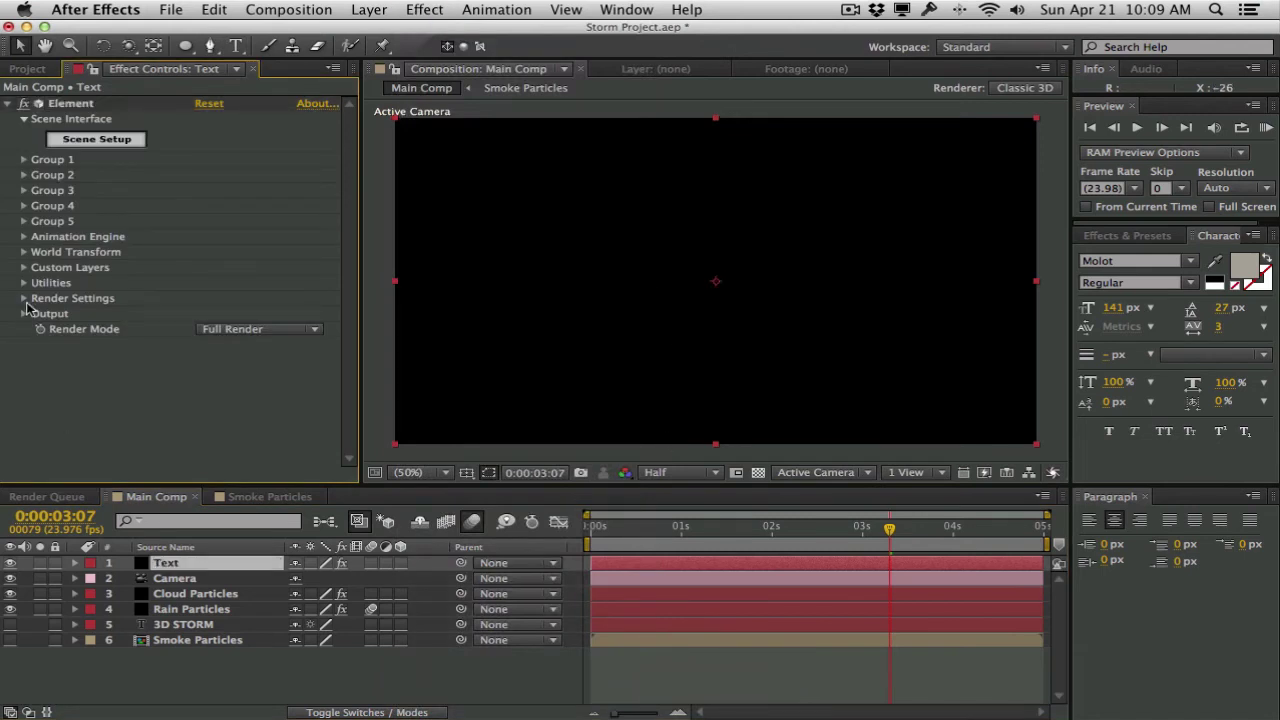
# Set Element's custom text and masks Path Layer 1 to the 3D STORM layer.
pyautogui.click(23, 268)
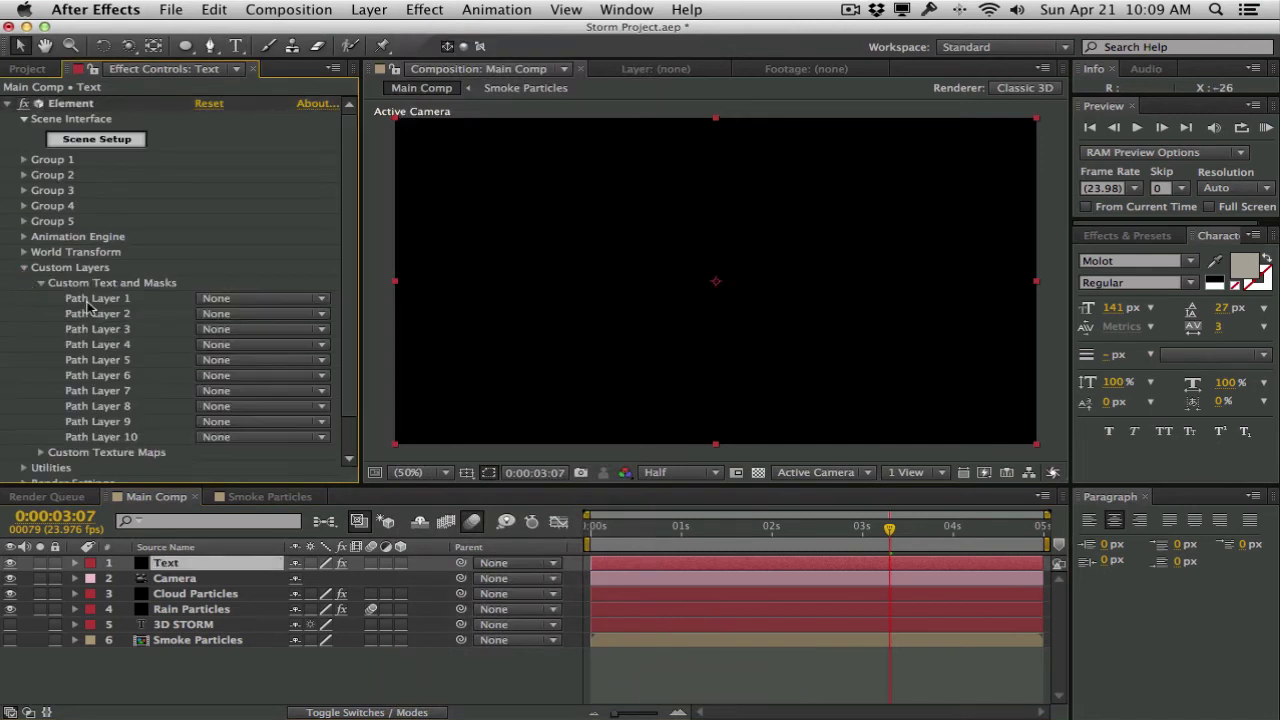
pyautogui.click(252, 300)
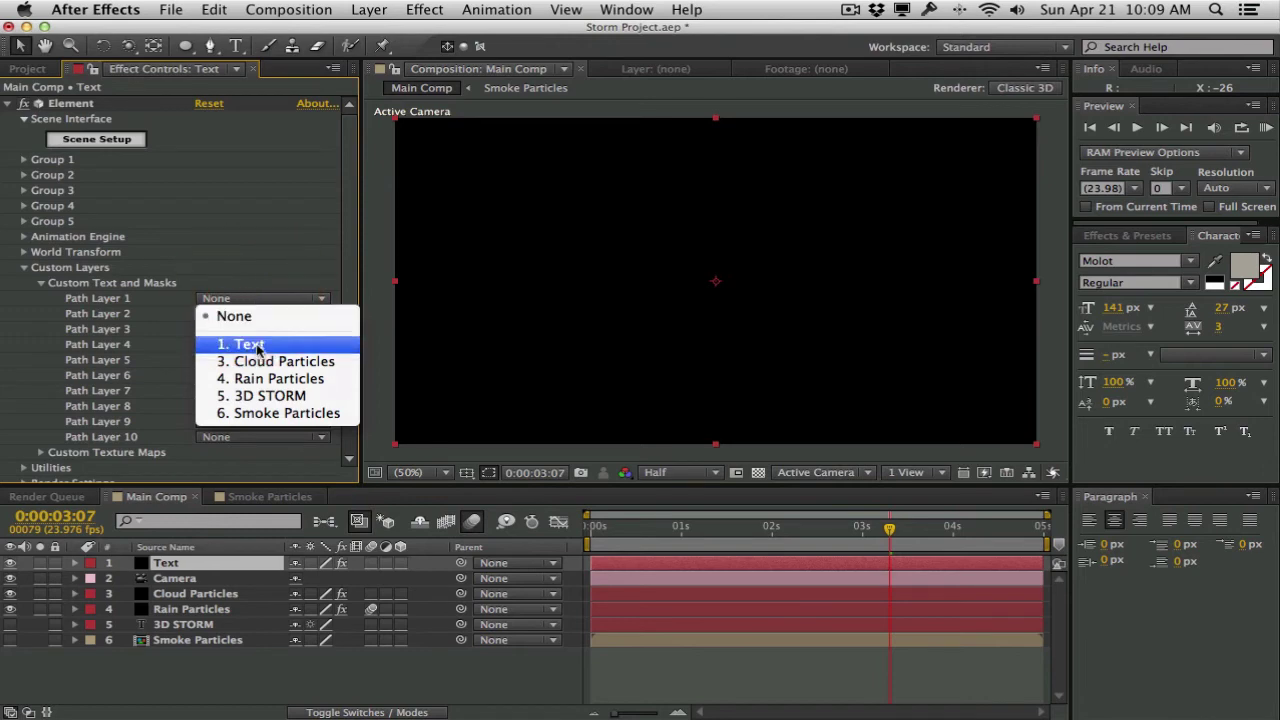
pyautogui.click(262, 395)
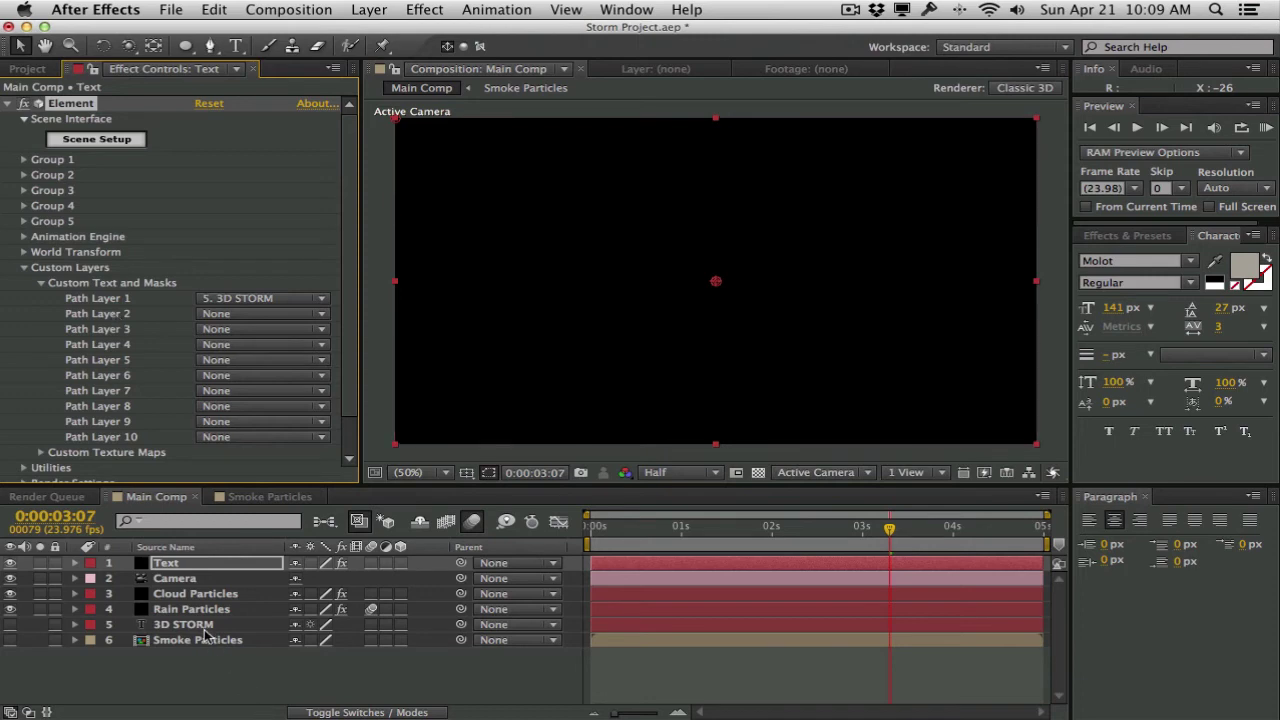
# Extrude the 3D STORM path in Element's Scene Setup and rotate the preview to inspect the model.
pyautogui.click(87, 143)
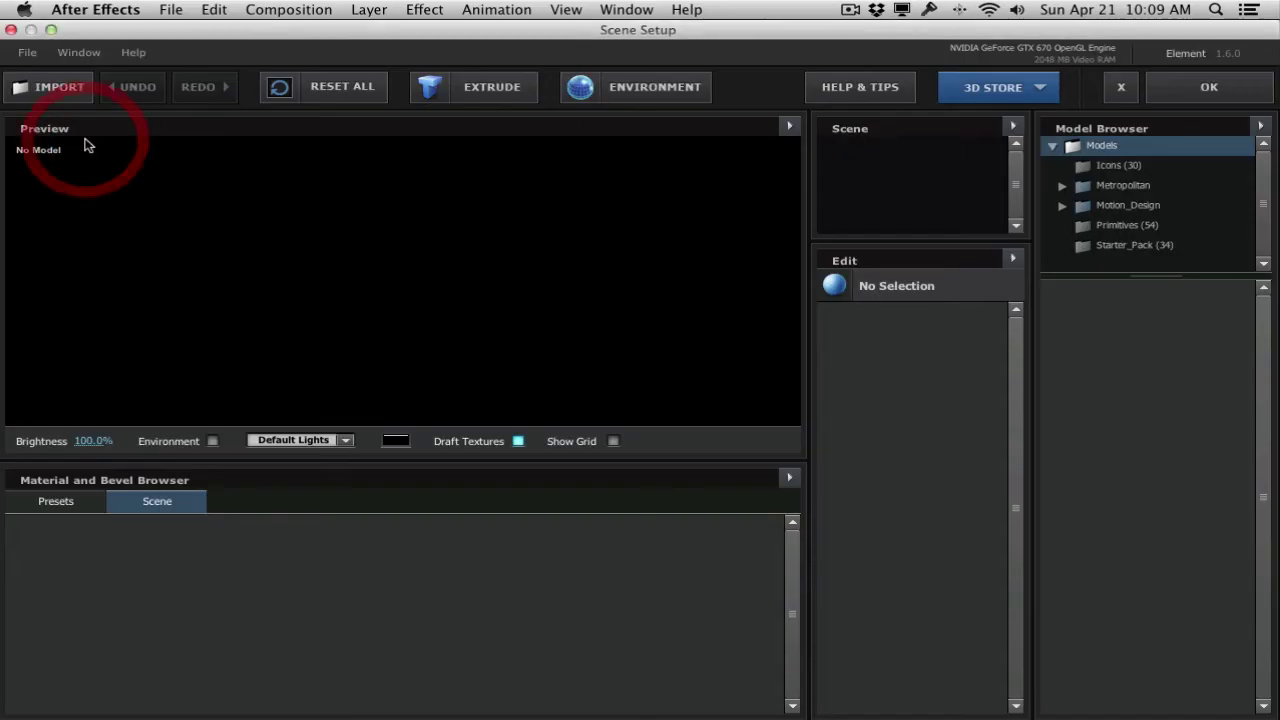
pyautogui.click(451, 98)
pyautogui.moveTo(452, 322); pyautogui.dragTo(487, 325)
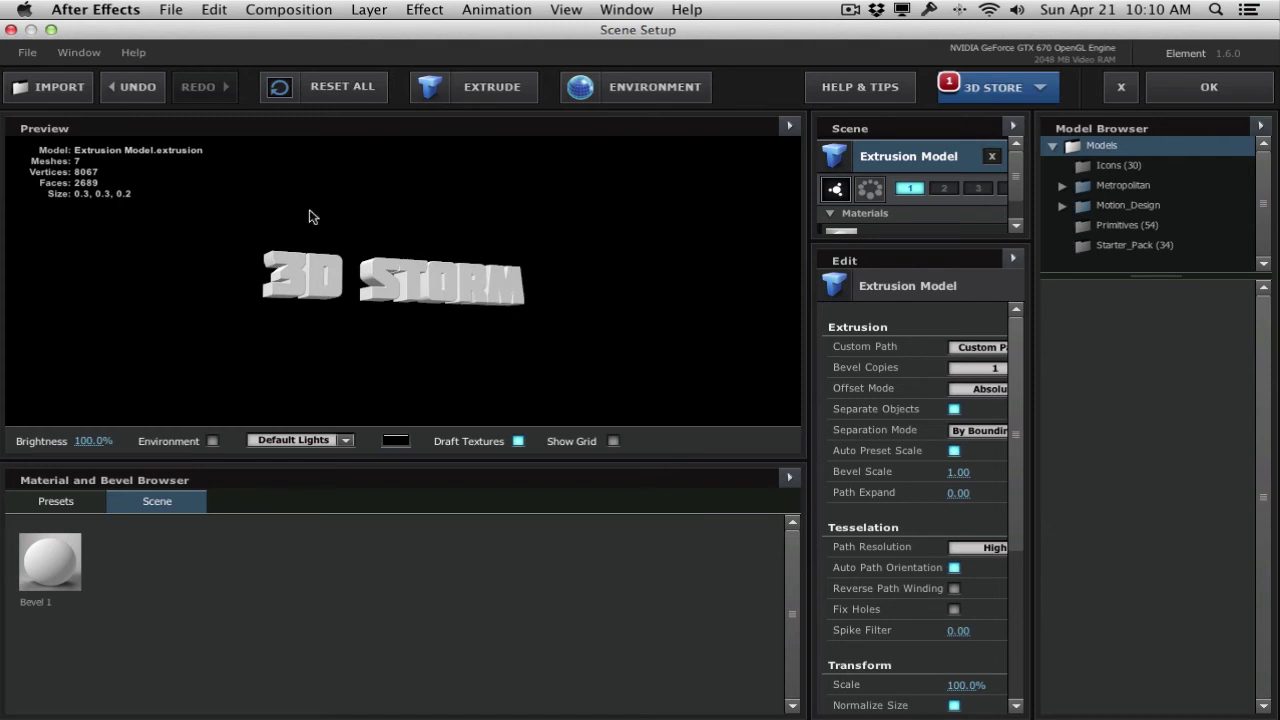
pyautogui.moveTo(265, 224); pyautogui.dragTo(282, 245)
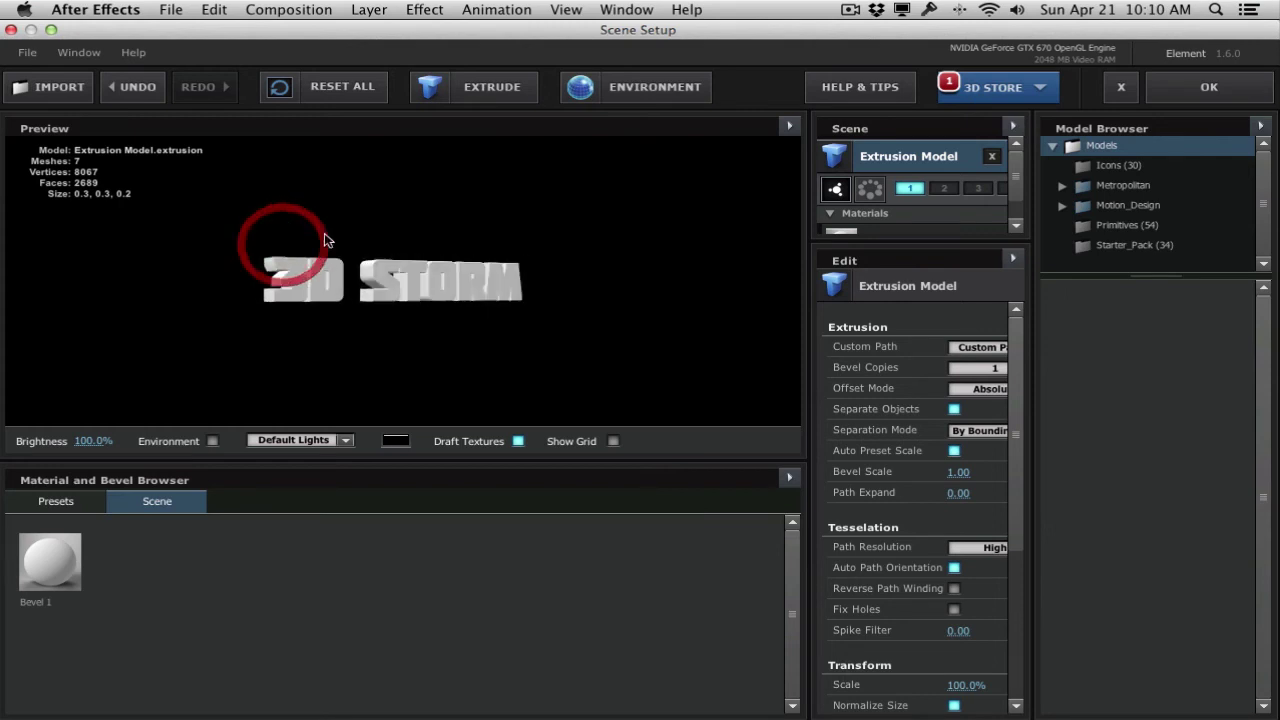
pyautogui.moveTo(594, 314); pyautogui.dragTo(487, 315)
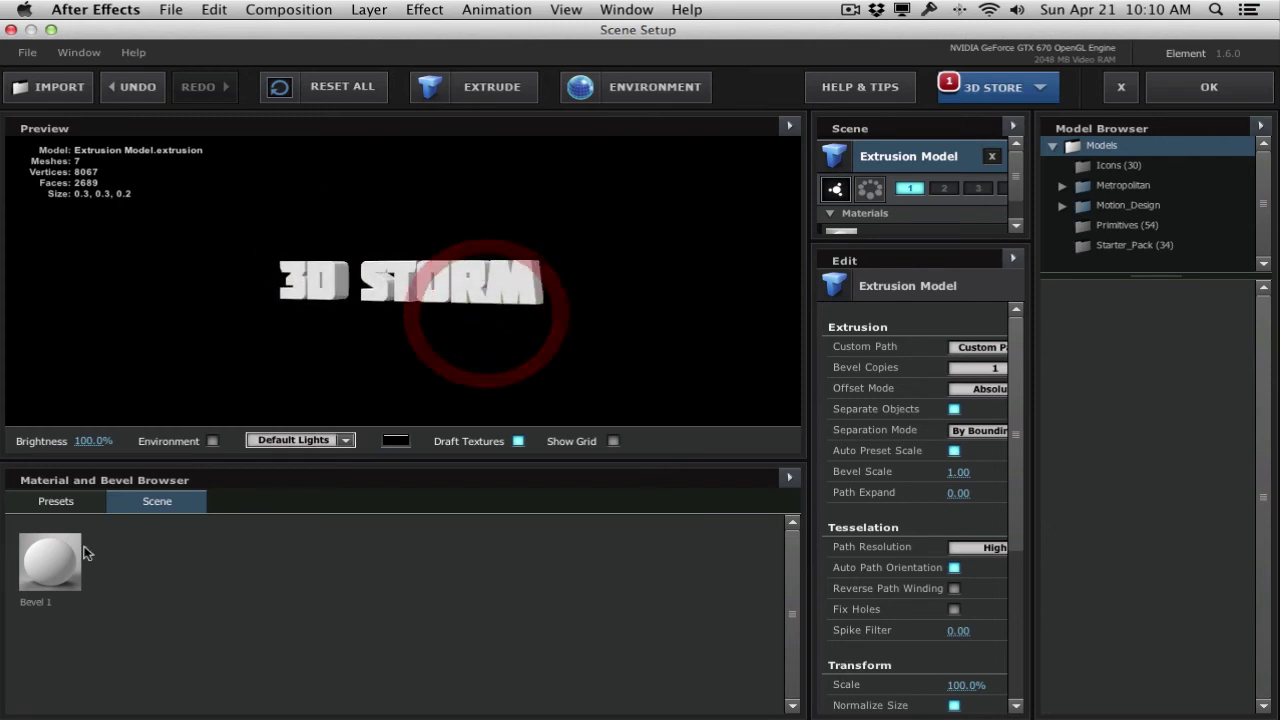
# Enlarge the bevel preset browser, apply the Professional preset to the 3D STORM model, and turn the preview to check it.
pyautogui.click(88, 504)
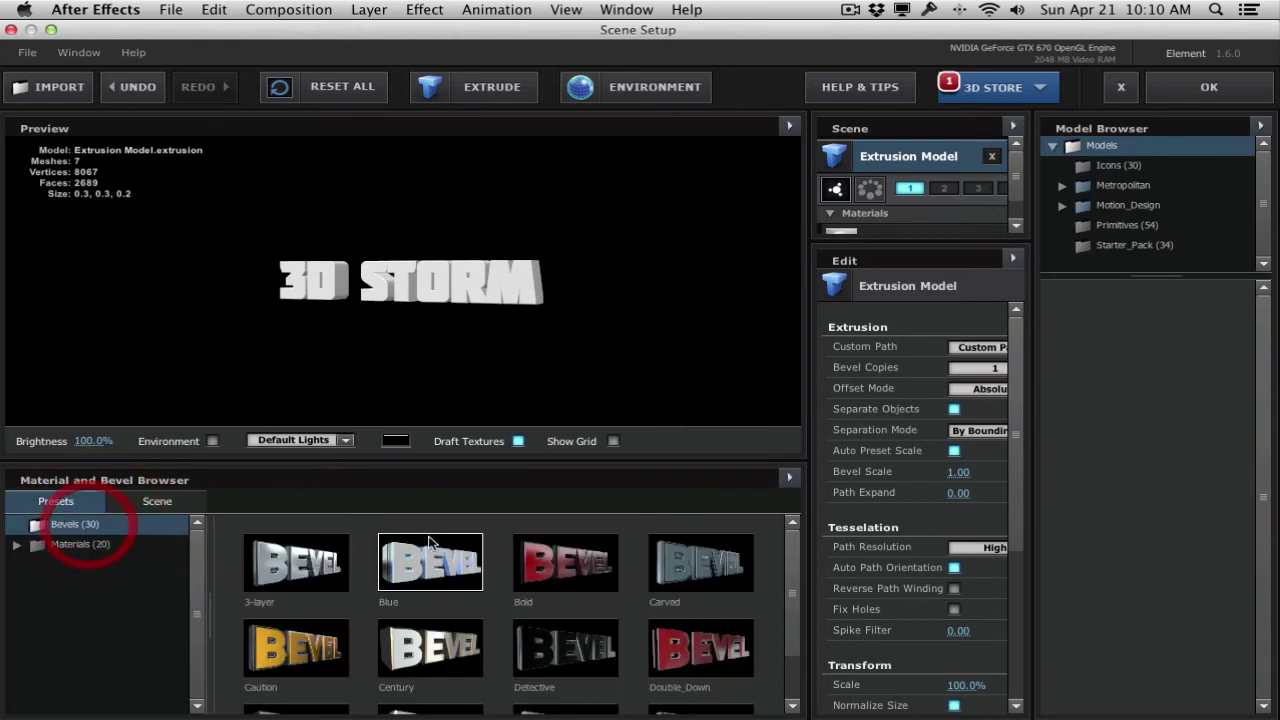
pyautogui.moveTo(400, 466); pyautogui.dragTo(398, 396)
pyautogui.scroll(-2, 413, 487)
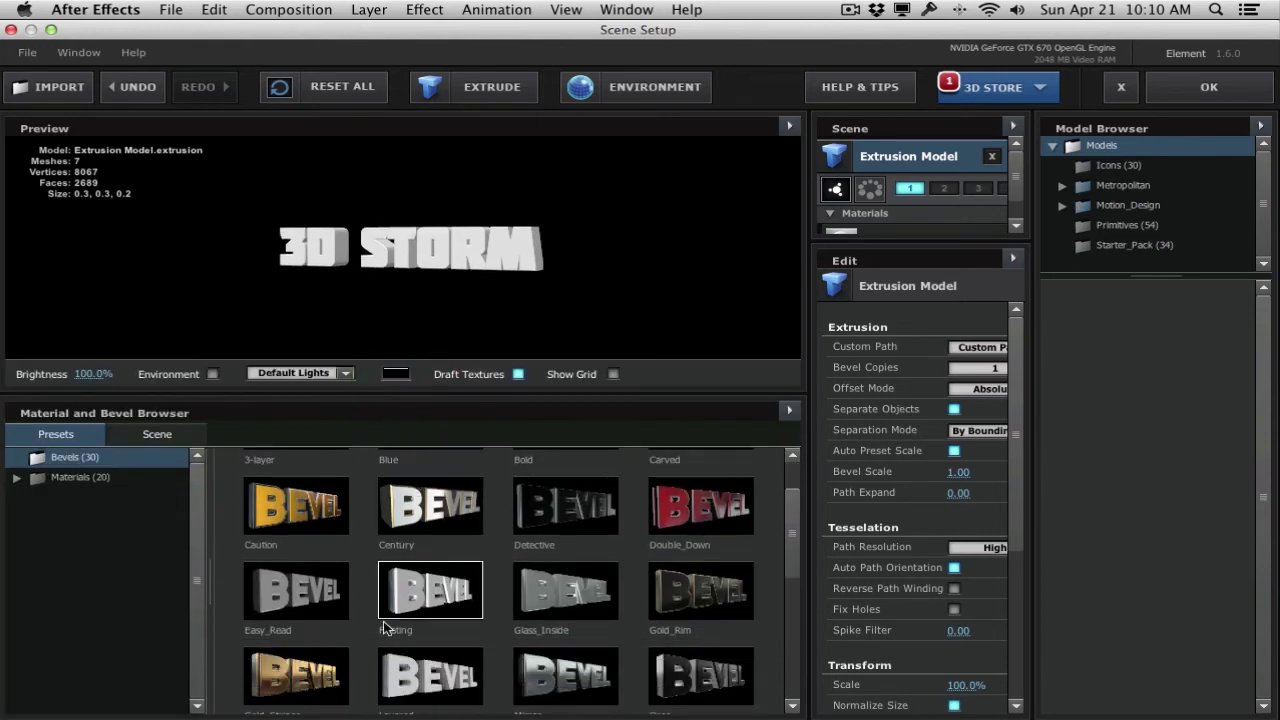
pyautogui.scroll(-2, 383, 625)
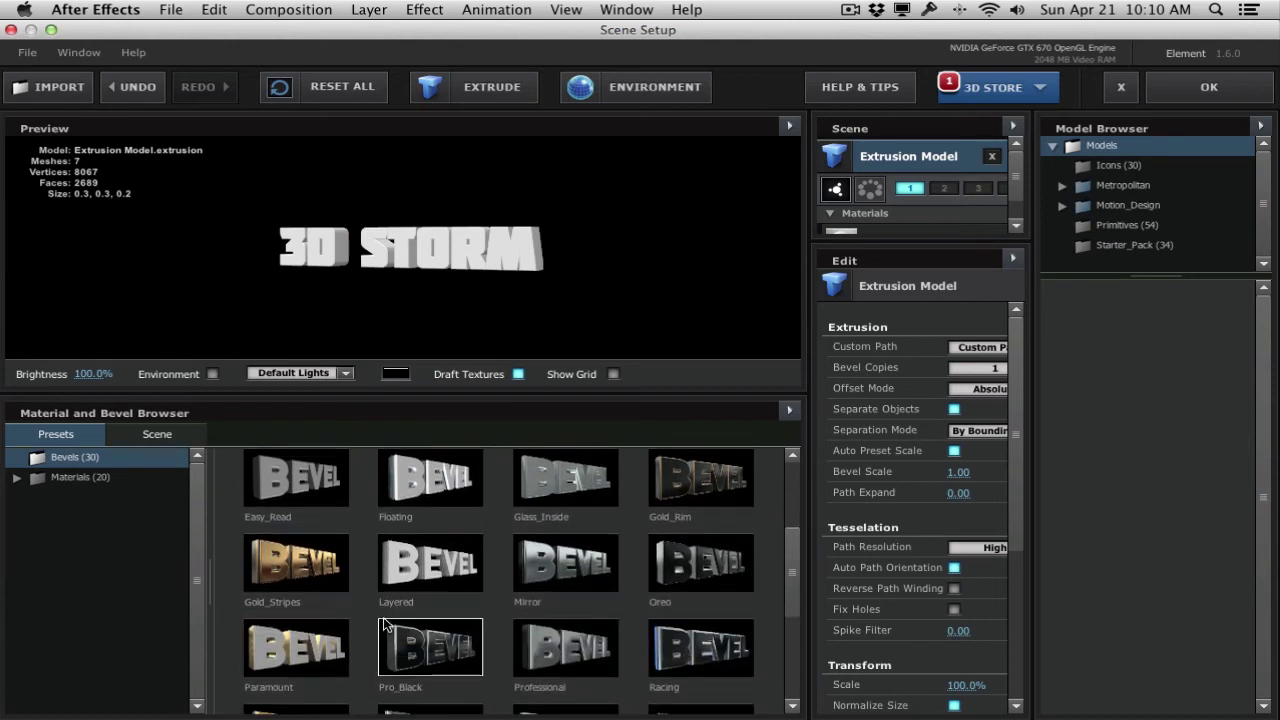
pyautogui.scroll(1, 490, 640)
pyautogui.moveTo(406, 265); pyautogui.dragTo(257, 271)
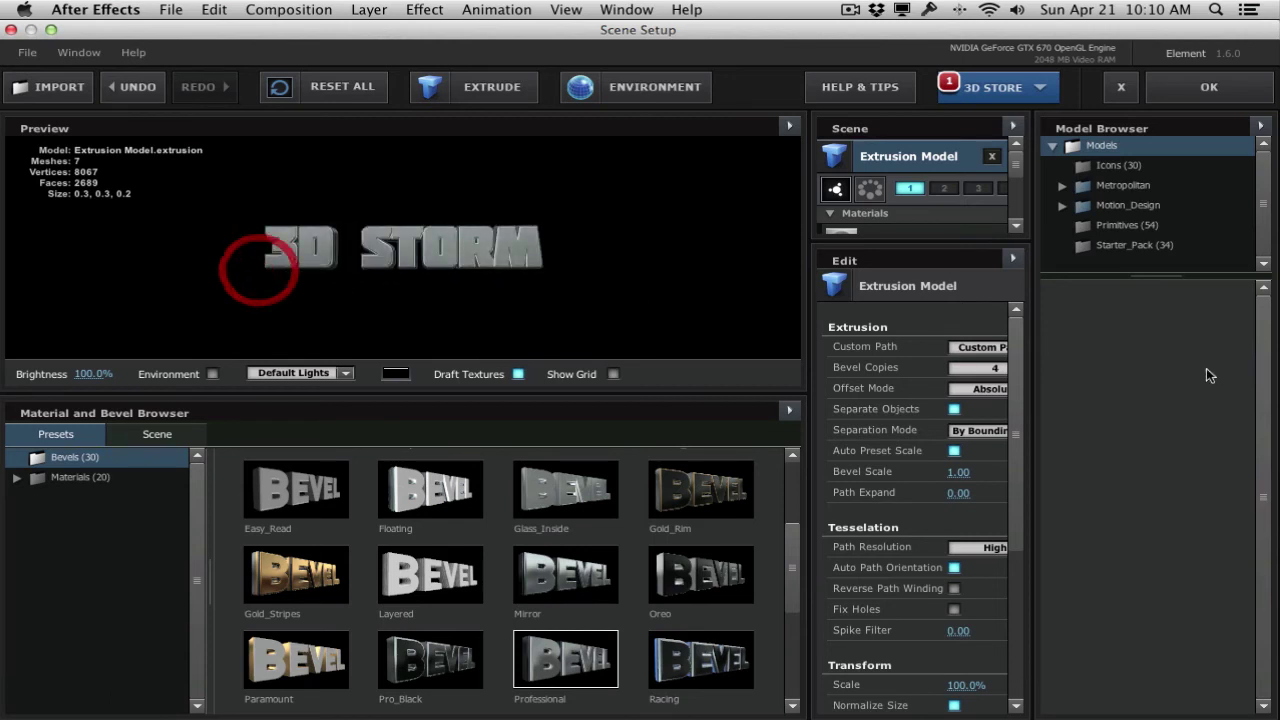
# Widen the Edit area and make the Scene list taller to fit the extrusion settings and material entries.
pyautogui.moveTo(810, 366); pyautogui.dragTo(703, 366)
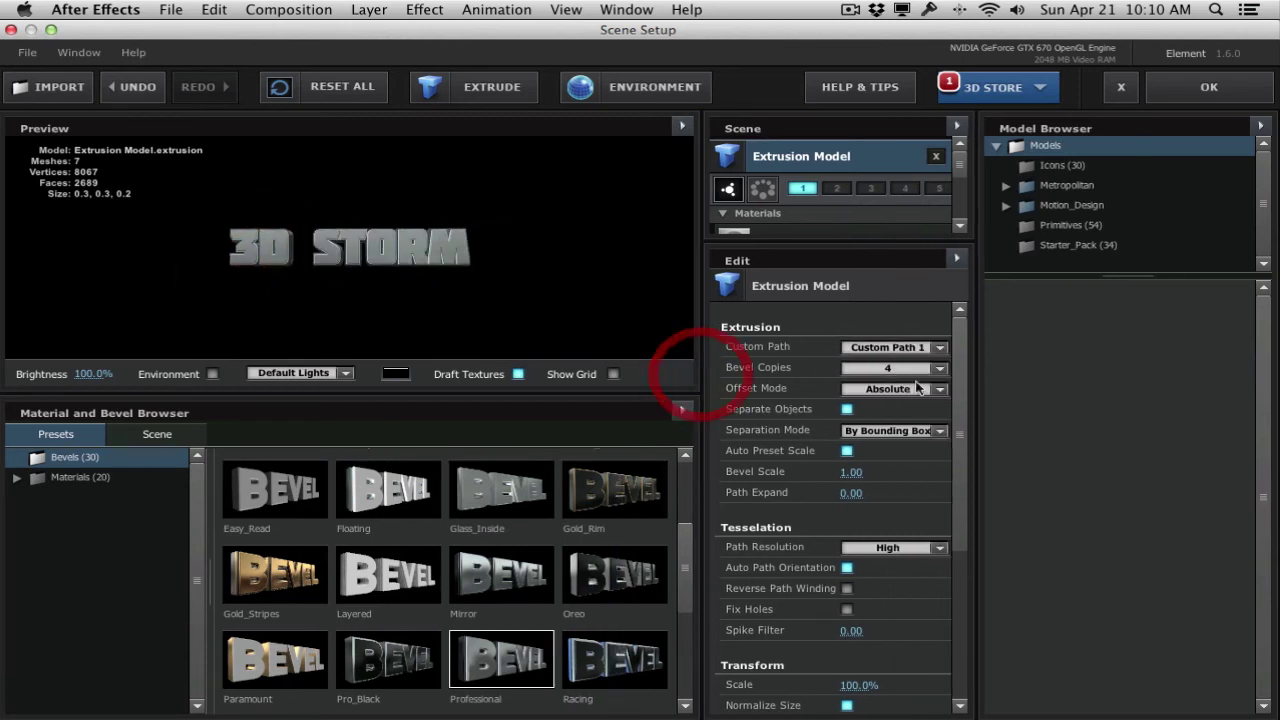
pyautogui.moveTo(958, 398); pyautogui.dragTo(957, 486)
pyautogui.click(204, 222)
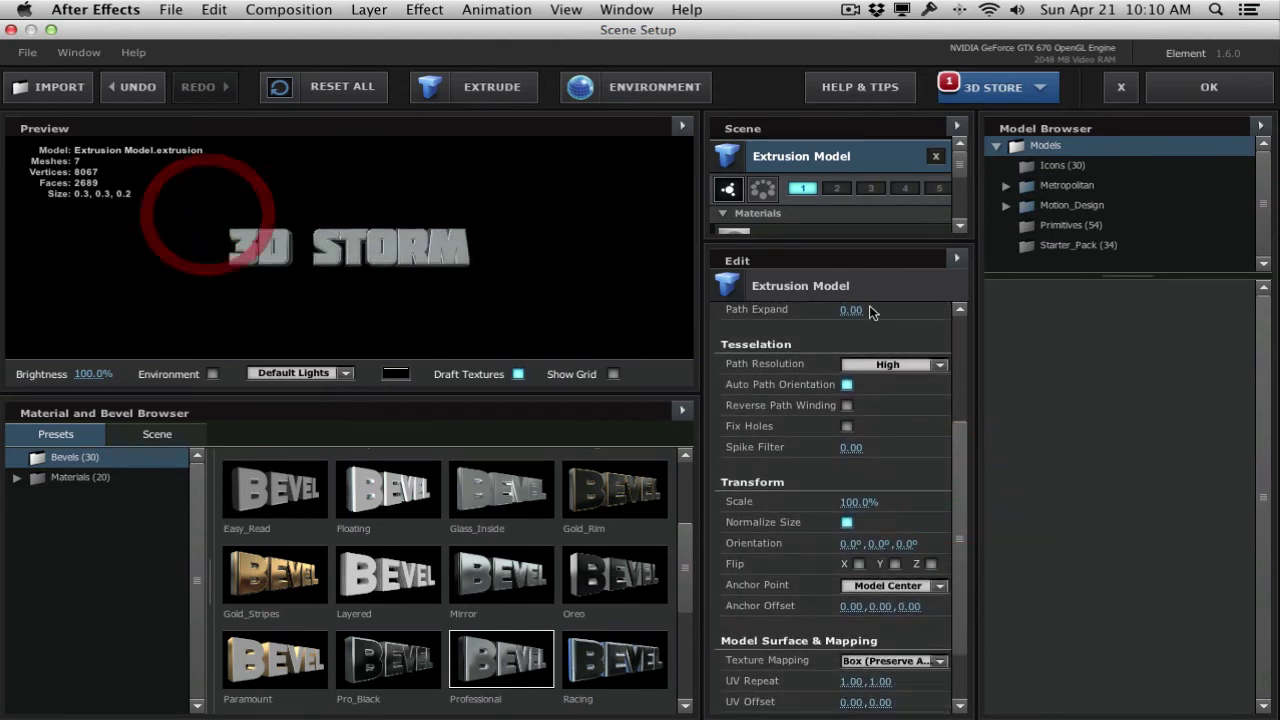
pyautogui.moveTo(946, 239); pyautogui.dragTo(946, 275)
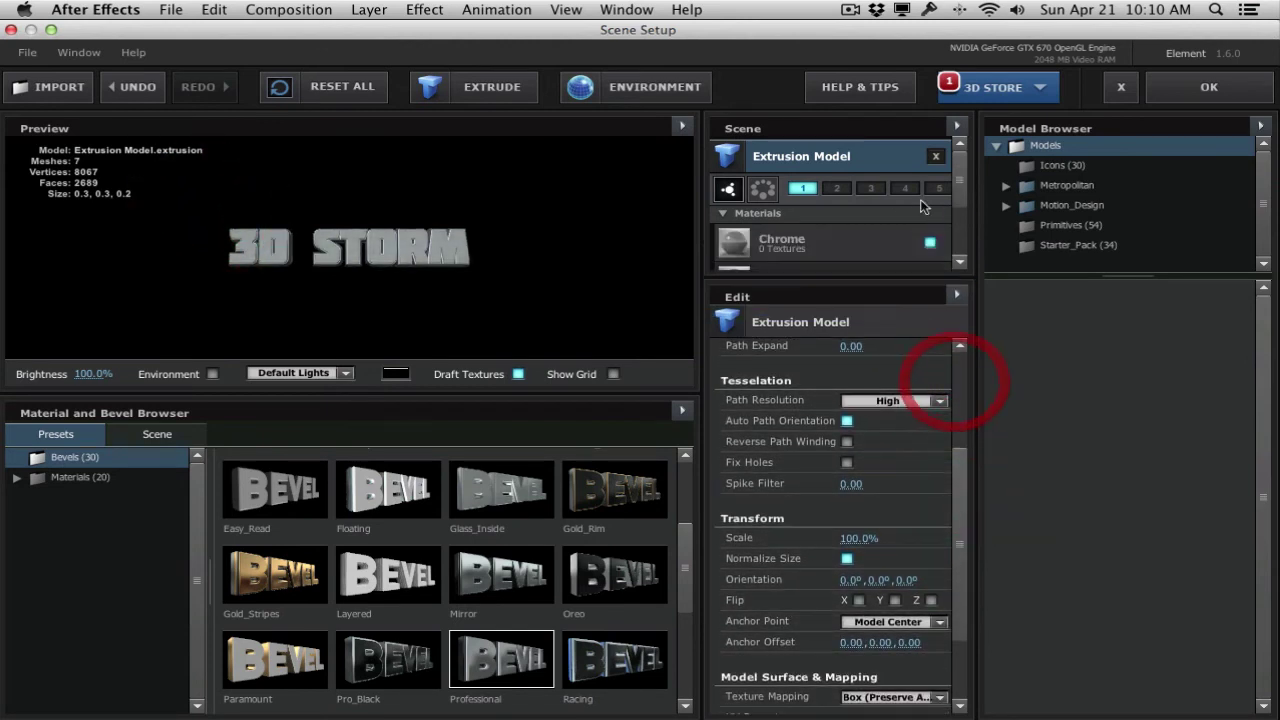
# Select the model's Bevel 4 material, look through its texture and basic settings, and zoom in on the preview.
pyautogui.scroll(-1, 907, 201)
pyautogui.moveTo(960, 191); pyautogui.dragTo(960, 257)
pyautogui.click(848, 251)
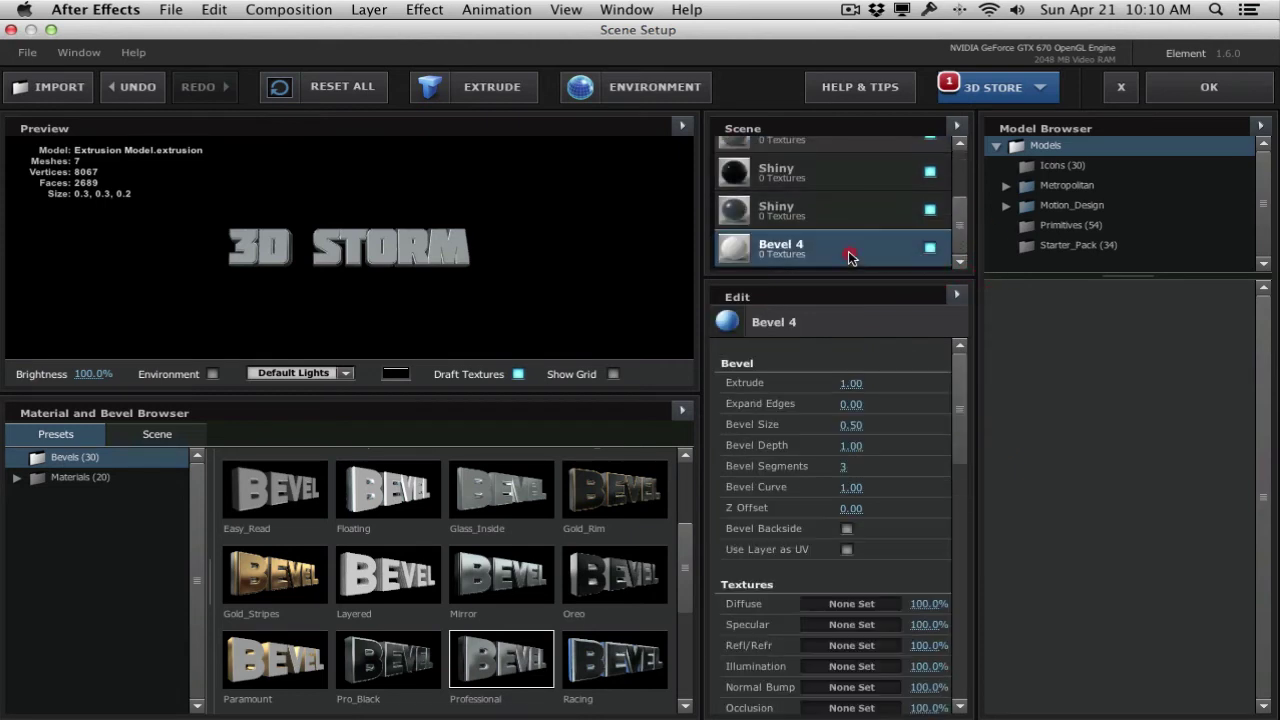
pyautogui.moveTo(962, 421); pyautogui.dragTo(962, 496)
pyautogui.scroll(3, 288, 221)
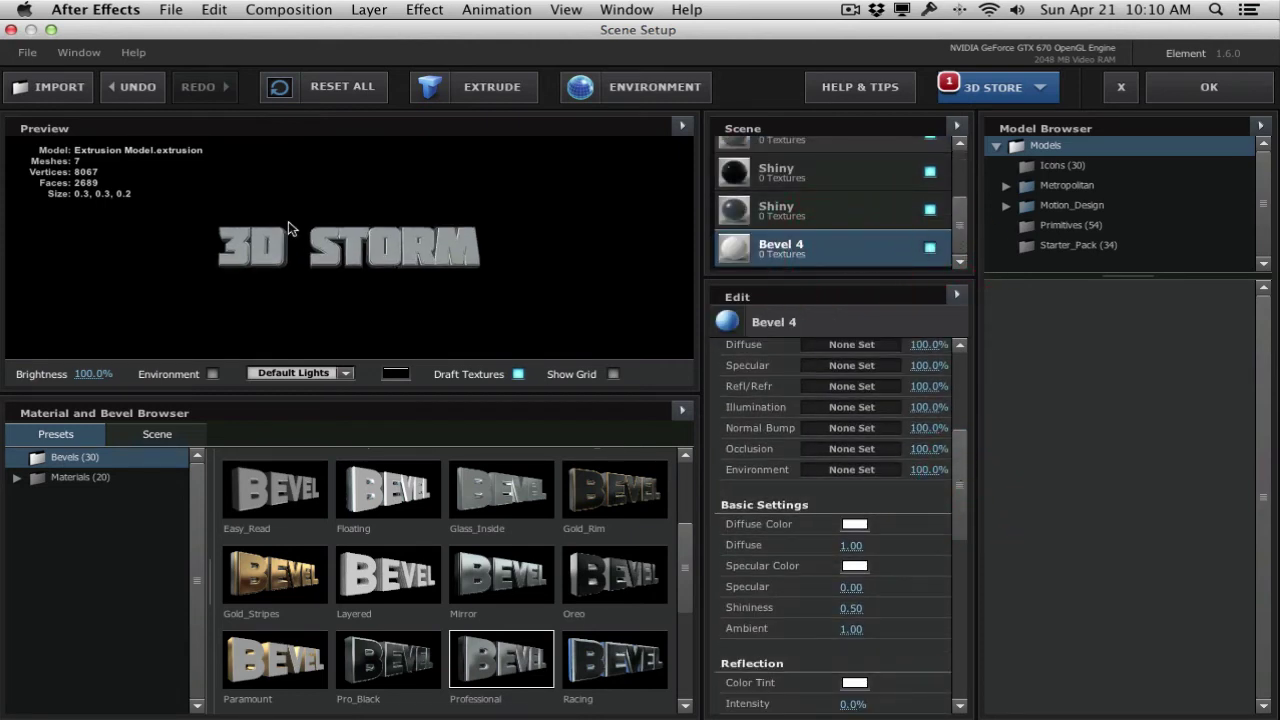
# Darken the Bevel 4 material's diffuse color from white to a medium gray.
pyautogui.click(854, 524)
pyautogui.moveTo(507, 219); pyautogui.dragTo(450, 277)
pyautogui.click(786, 370)
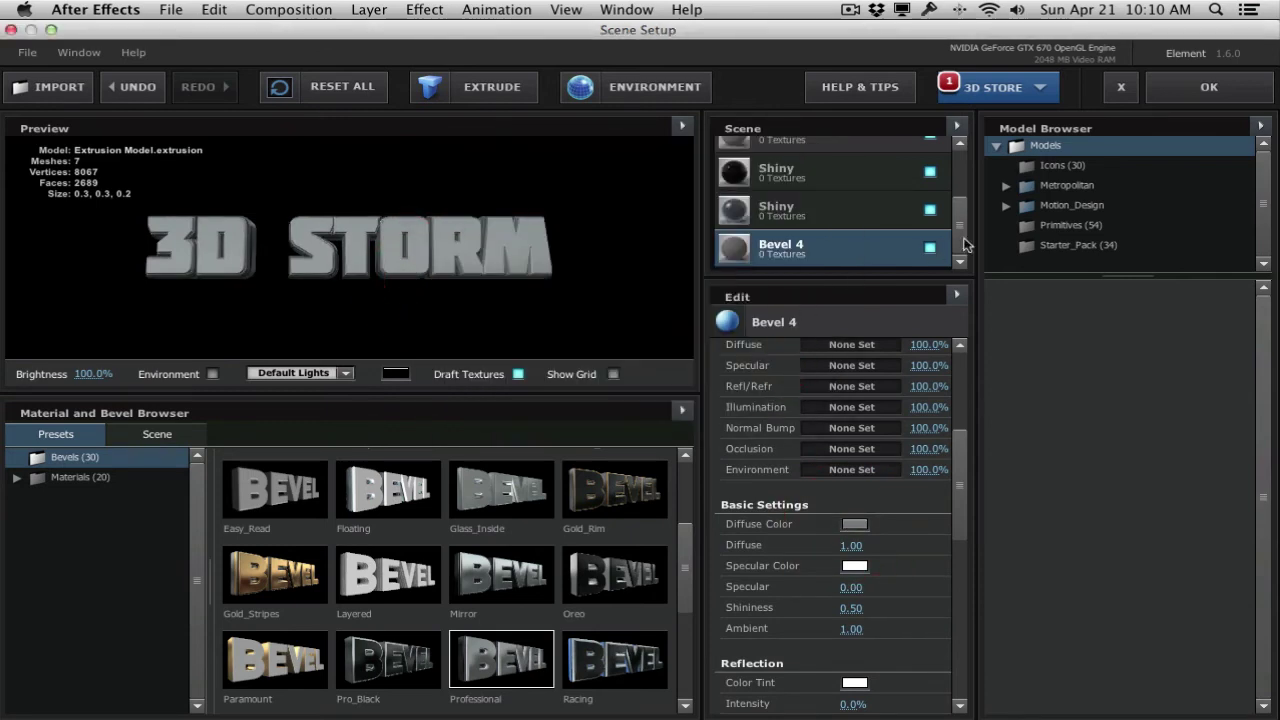
# Select the Chrome material of the 3D STORM model and set its diffuse color to a very dark gray.
pyautogui.scroll(3, 940, 210)
pyautogui.click(848, 210)
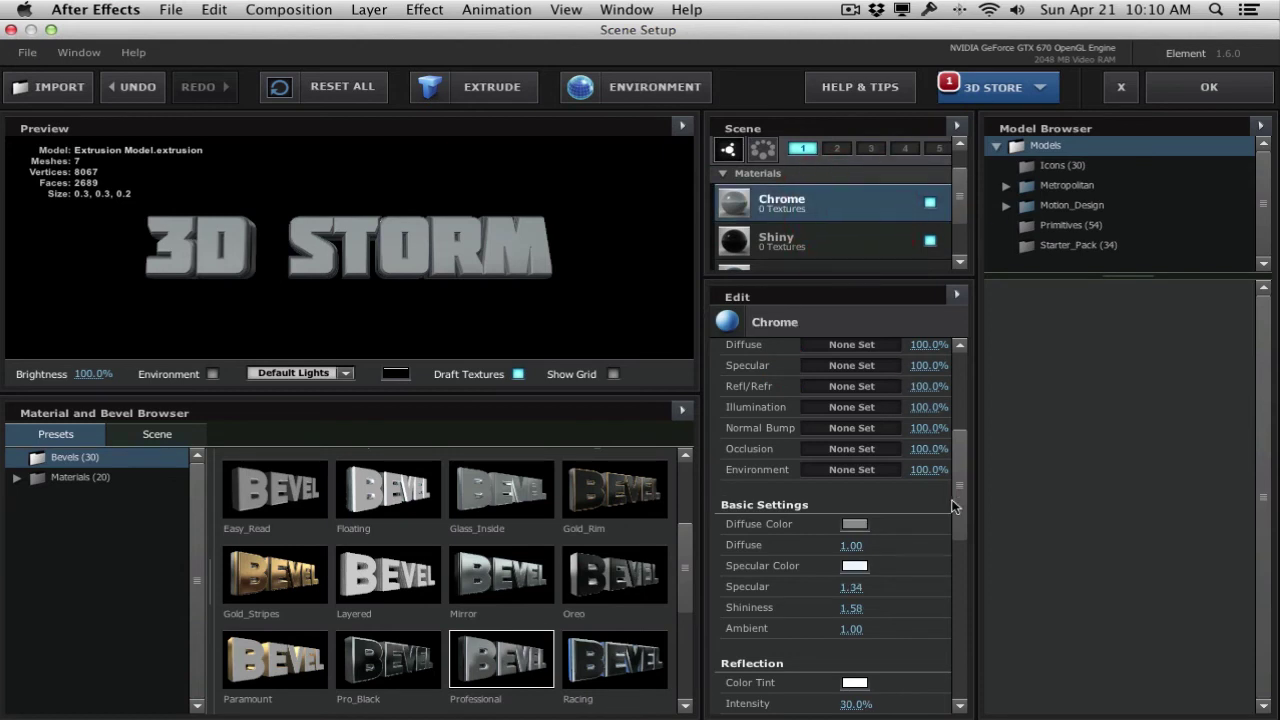
pyautogui.click(860, 527)
pyautogui.moveTo(465, 259); pyautogui.dragTo(465, 365)
pyautogui.click(800, 372)
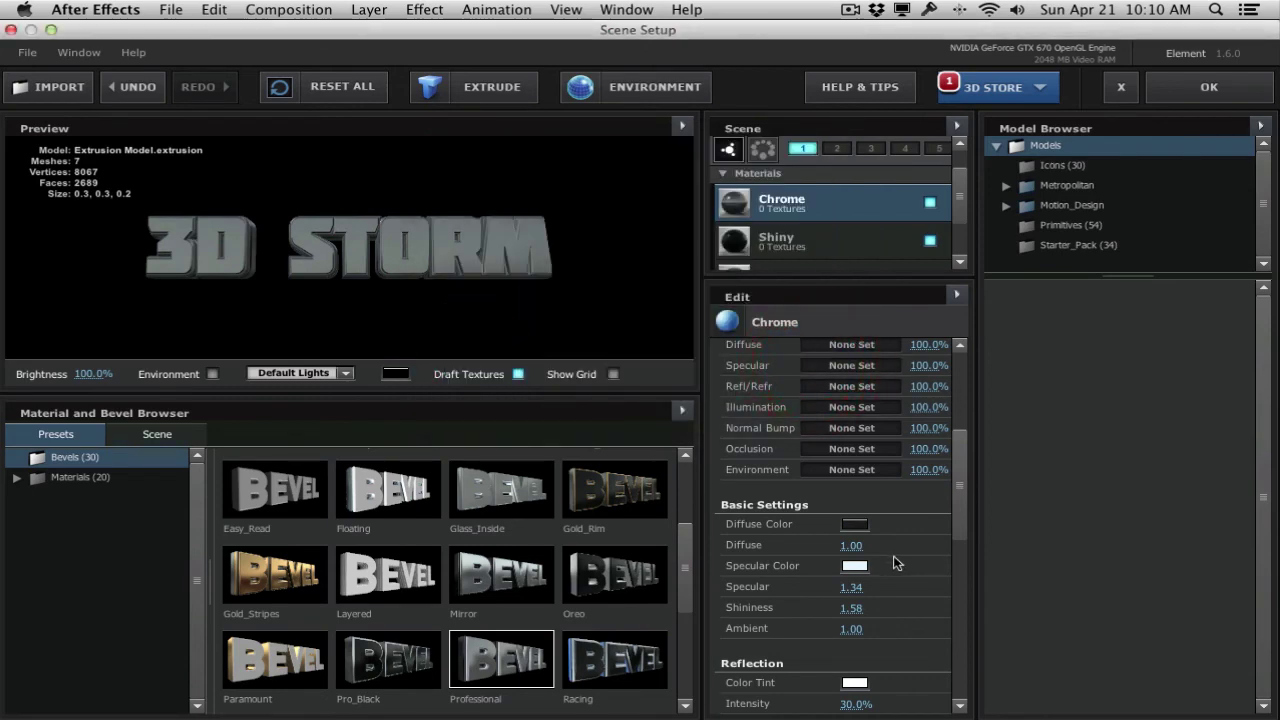
# Accept the Scene Setup changes and, at 0:00:02:15, orbit the camera until the 3D STORM text faces the view.
pyautogui.click(1178, 104)
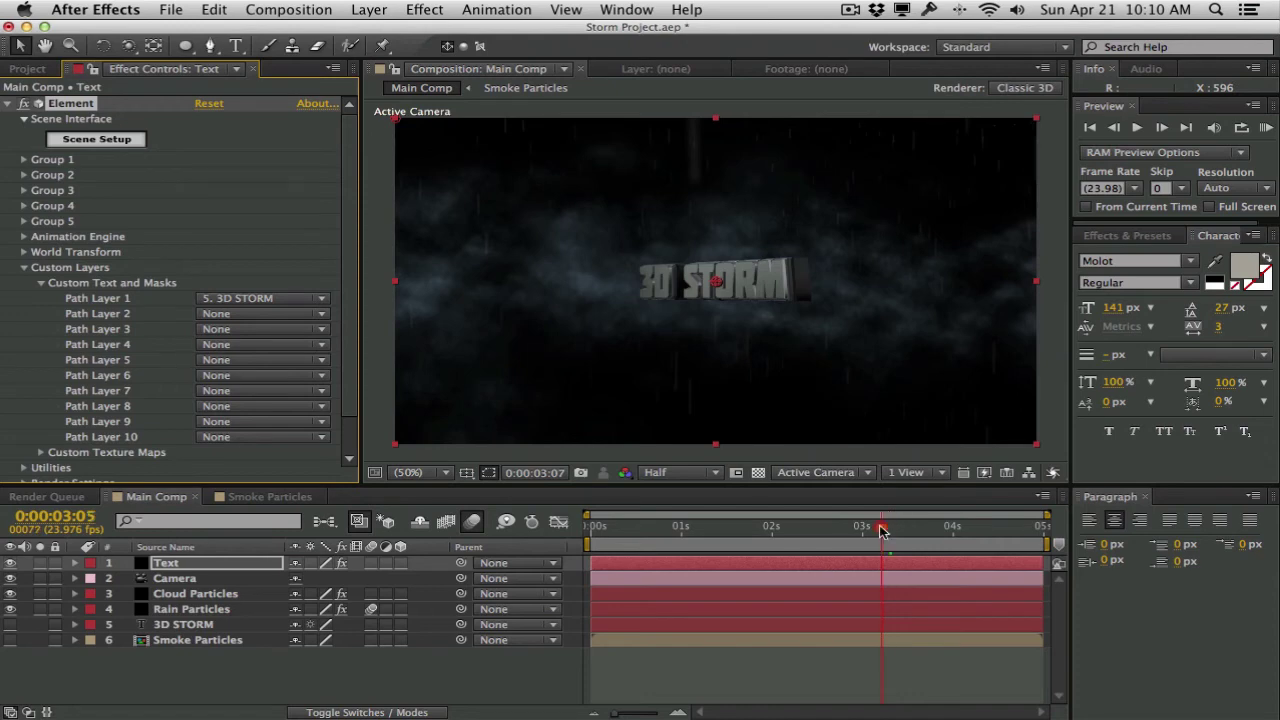
pyautogui.moveTo(886, 528); pyautogui.dragTo(828, 527)
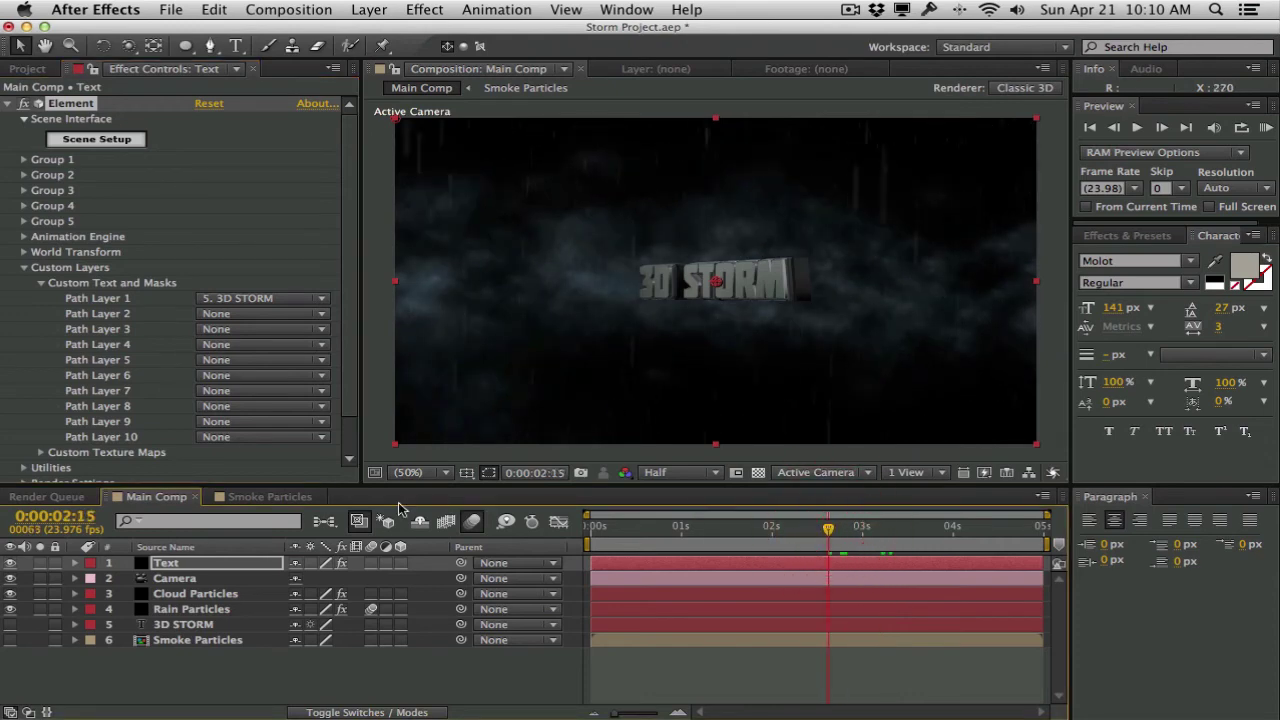
pyautogui.press('c')
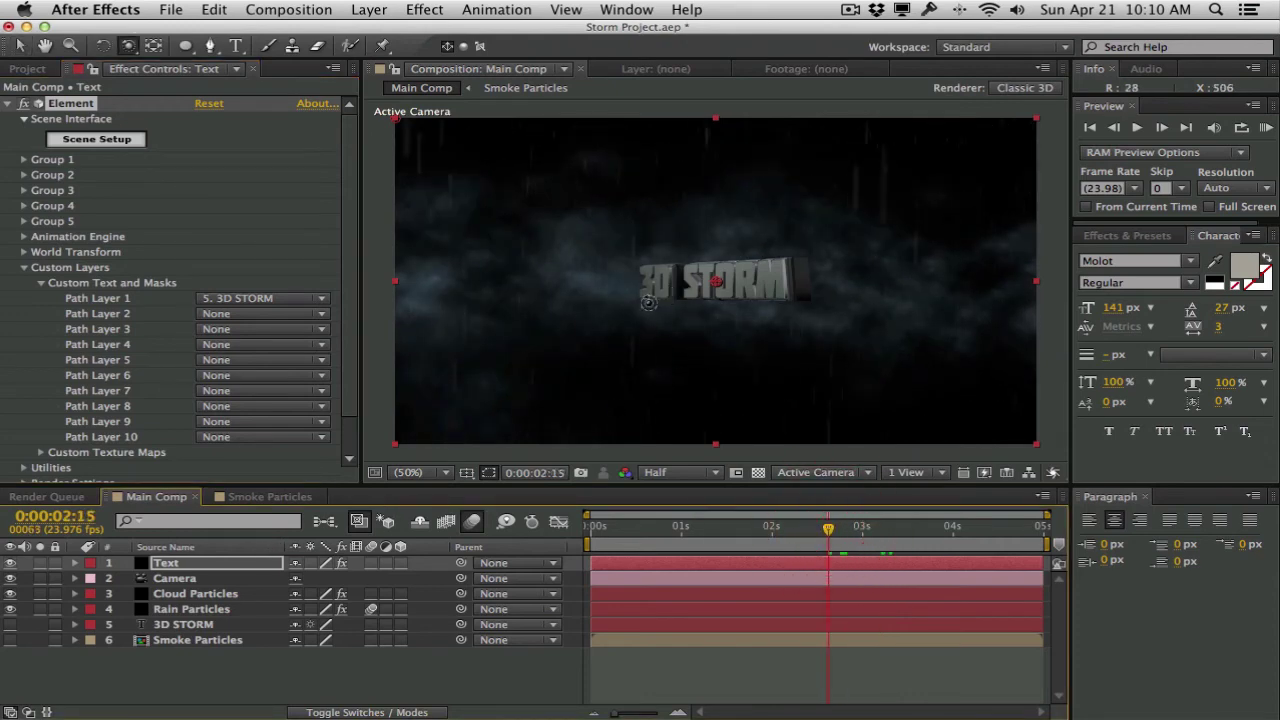
pyautogui.moveTo(648, 302); pyautogui.dragTo(767, 306)
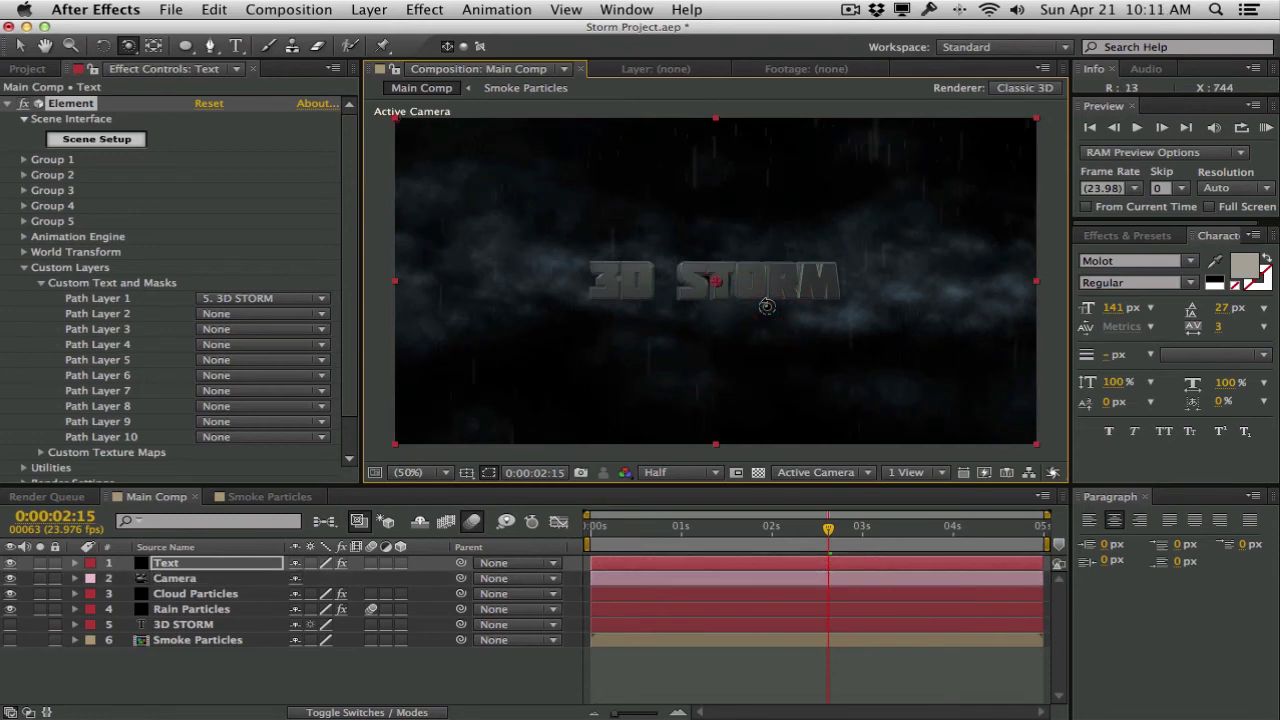
# Reopen Element's Scene Setup and set the Chrome material's reflection intensity to 28% and its specular to 1.18.
pyautogui.click(96, 141)
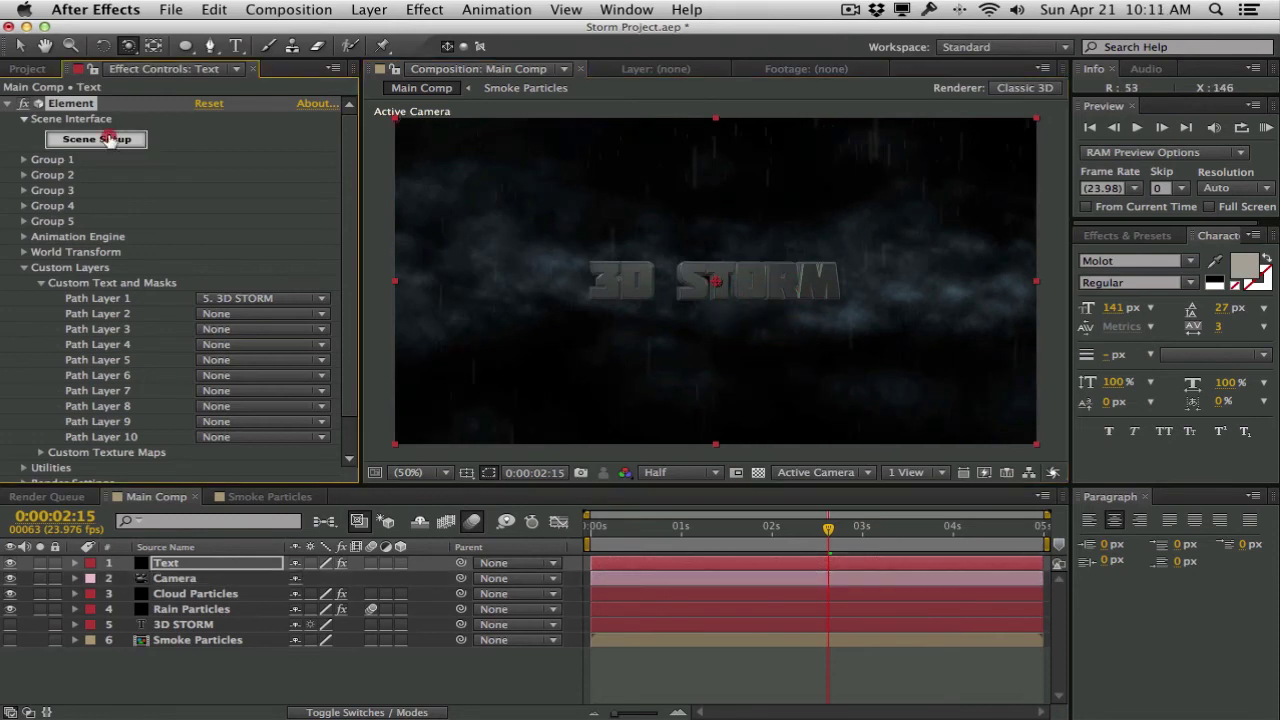
pyautogui.click(383, 289)
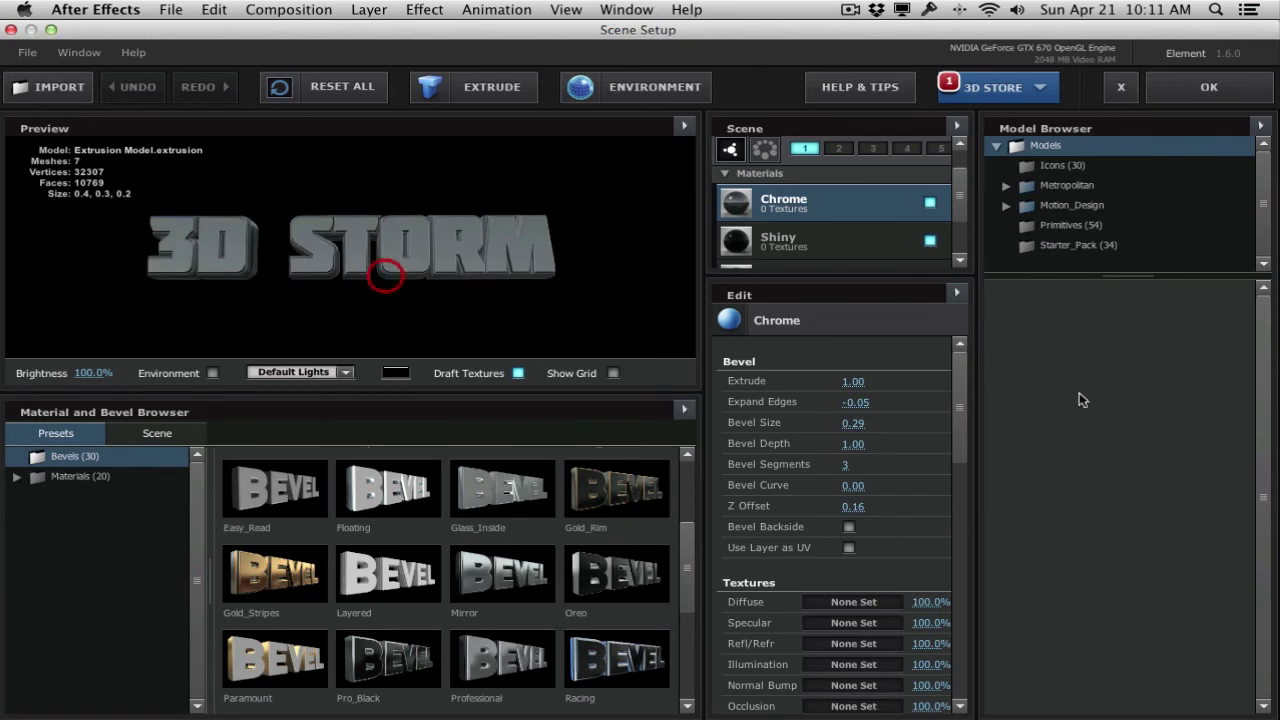
pyautogui.moveTo(959, 395); pyautogui.dragTo(958, 503)
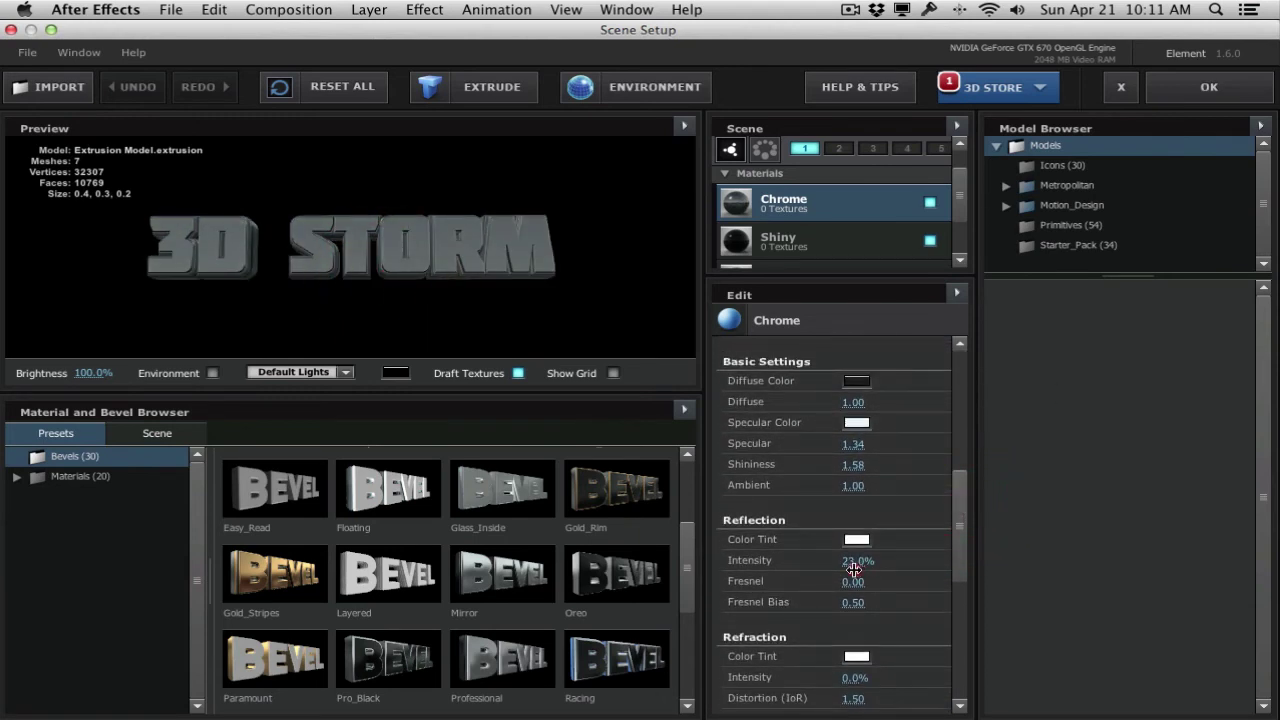
pyautogui.moveTo(859, 567); pyautogui.dragTo(856, 570)
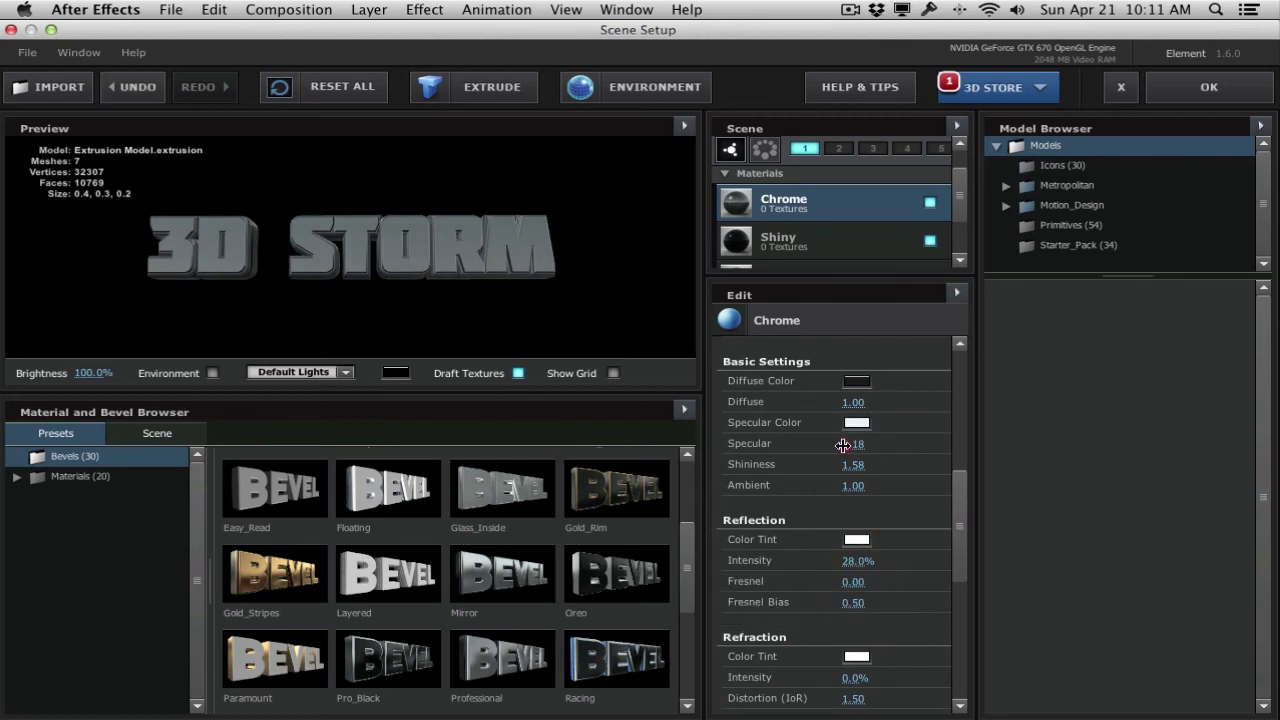
# Change Element's environment texture to Underpass_blurred and accept the Scene Setup.
pyautogui.click(618, 87)
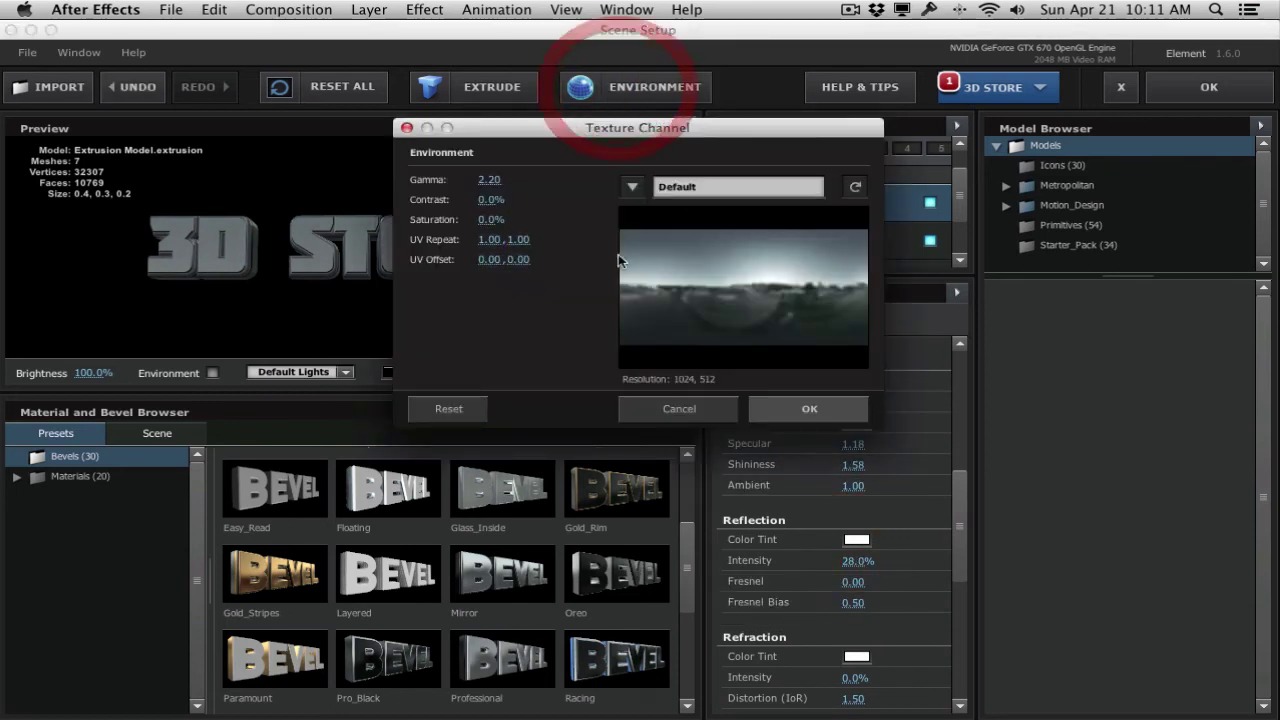
pyautogui.moveTo(652, 129); pyautogui.dragTo(529, 130)
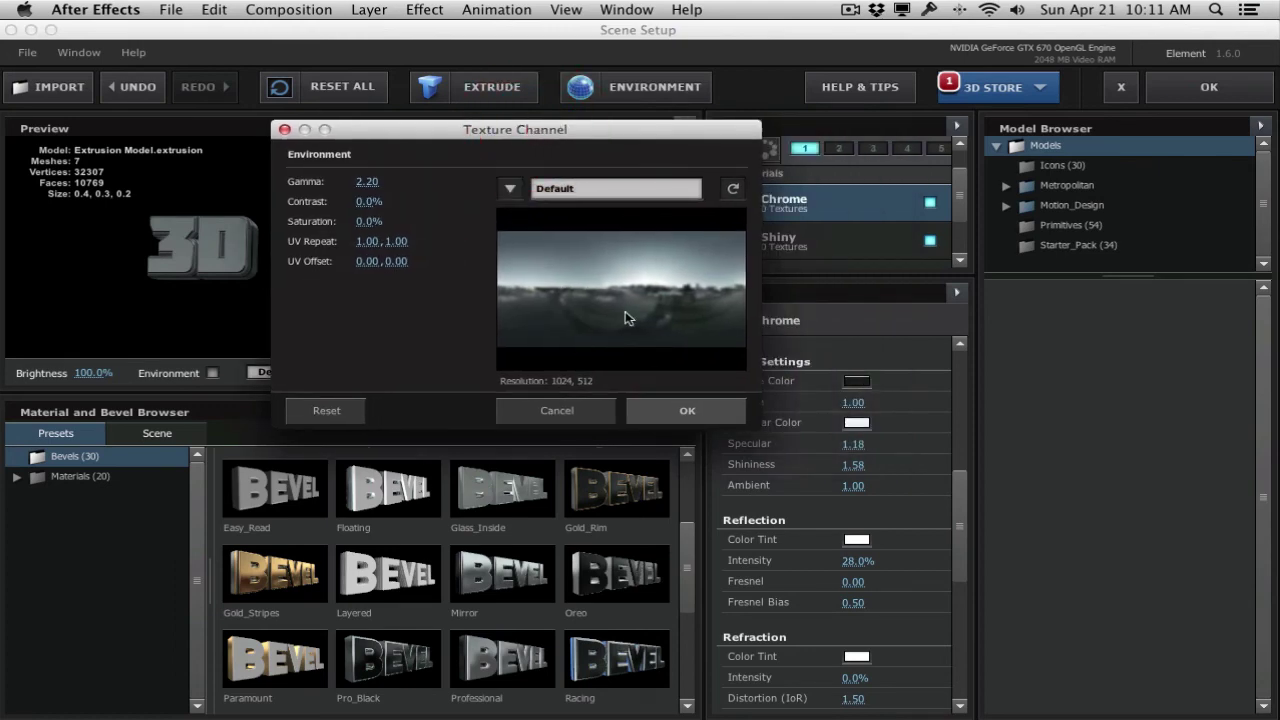
pyautogui.click(512, 189)
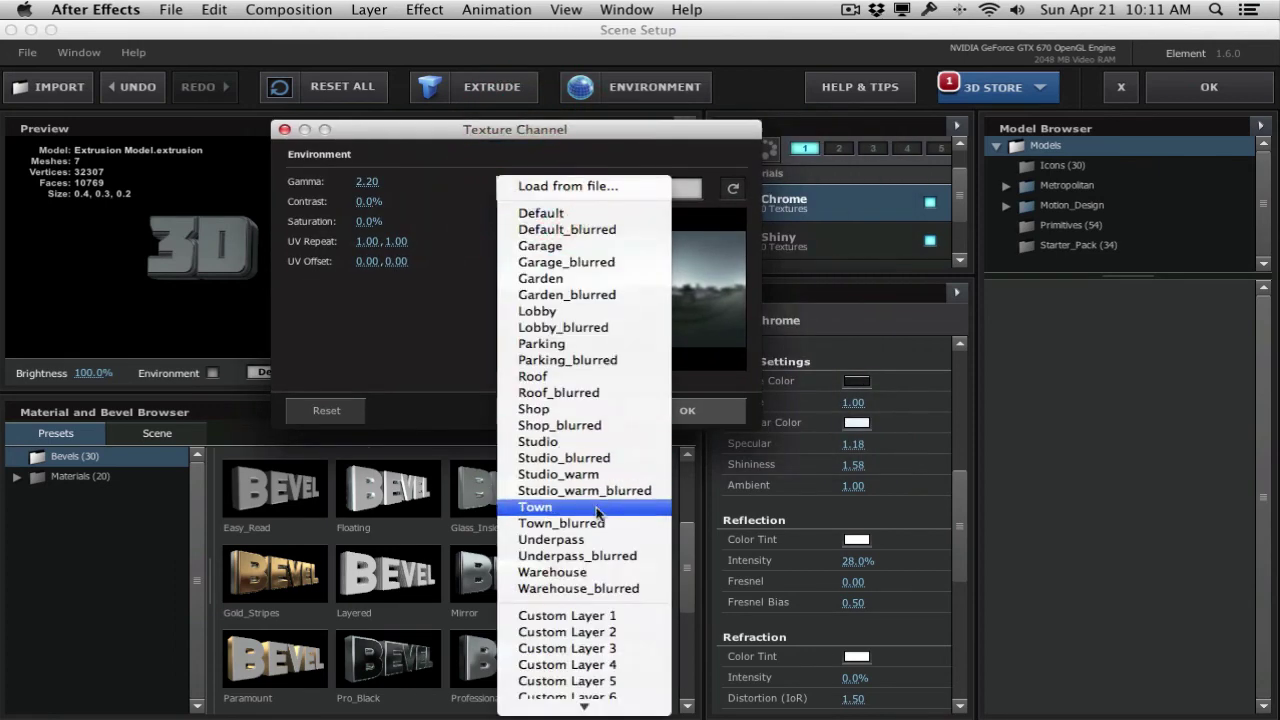
pyautogui.click(602, 555)
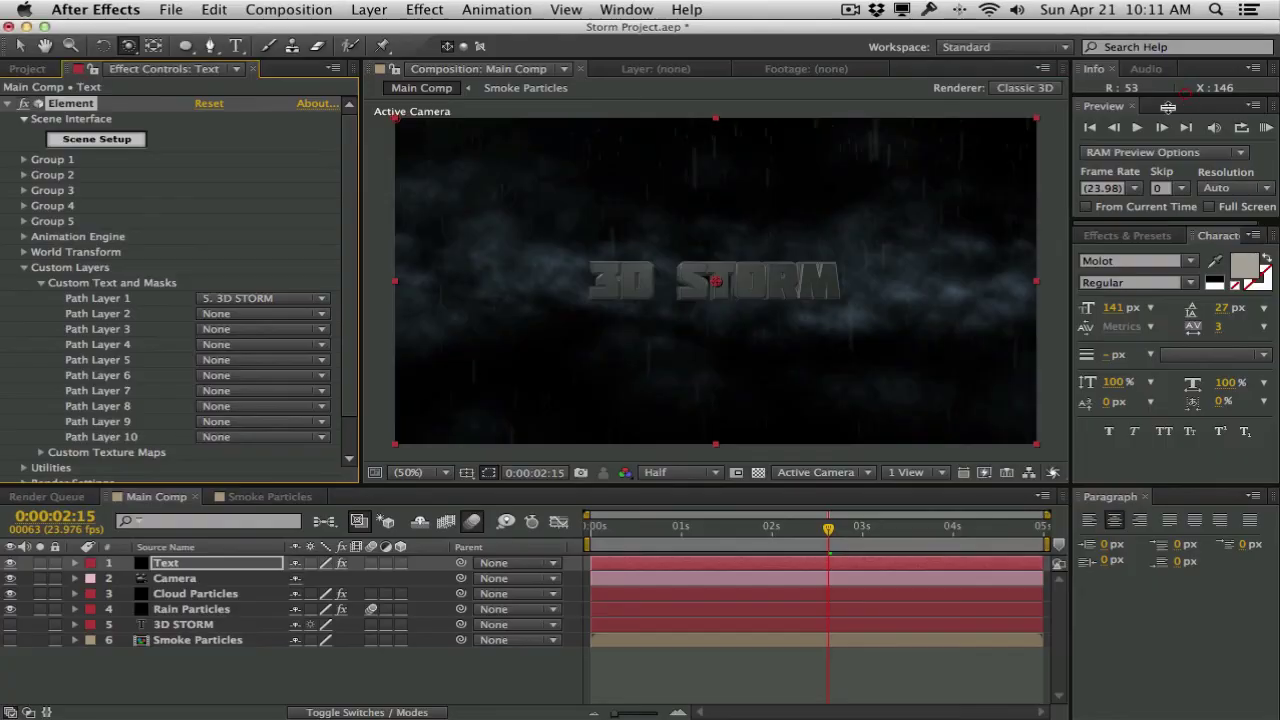
# At 0:00:02:13, add a point light named Light with a pale warm color, 6% intensity and smooth falloff.
pyautogui.moveTo(828, 531)
pyautogui.mouseDown()
pyautogui.moveTo(757, 531)
pyautogui.moveTo(821, 531)
pyautogui.mouseUp()
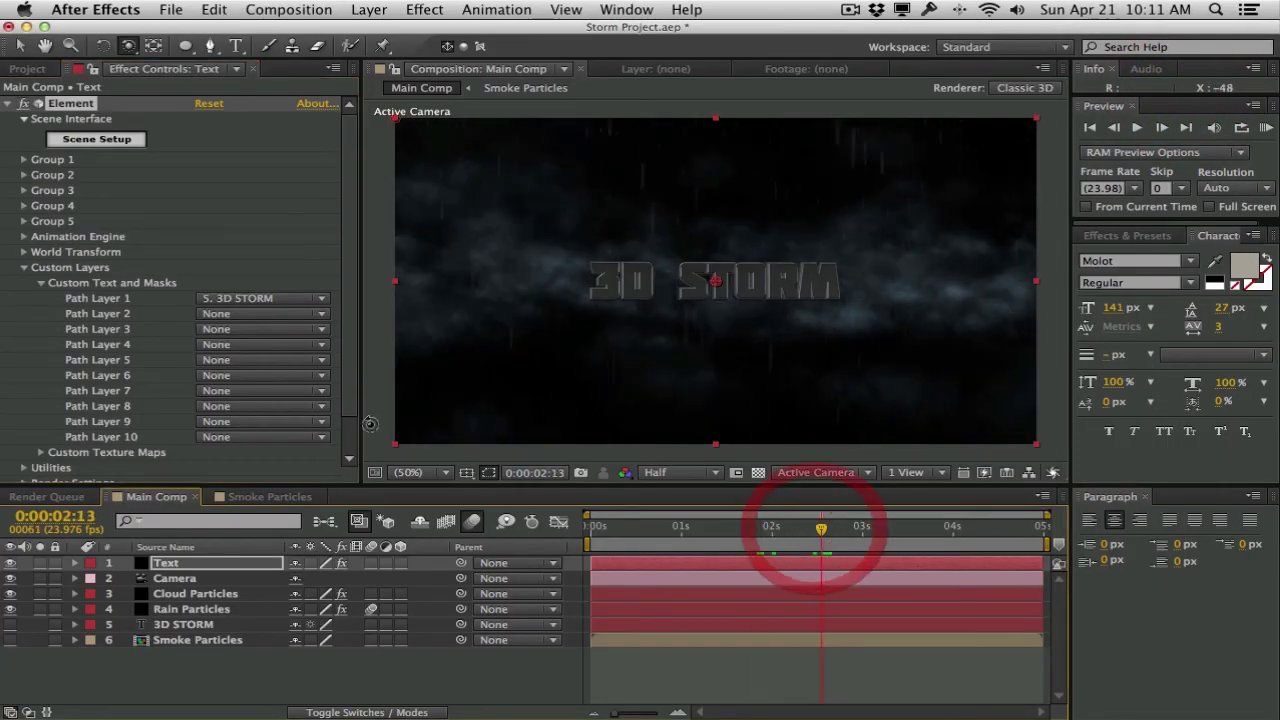
pyautogui.click(369, 9)
pyautogui.moveTo(400, 31)
pyautogui.click(707, 70)
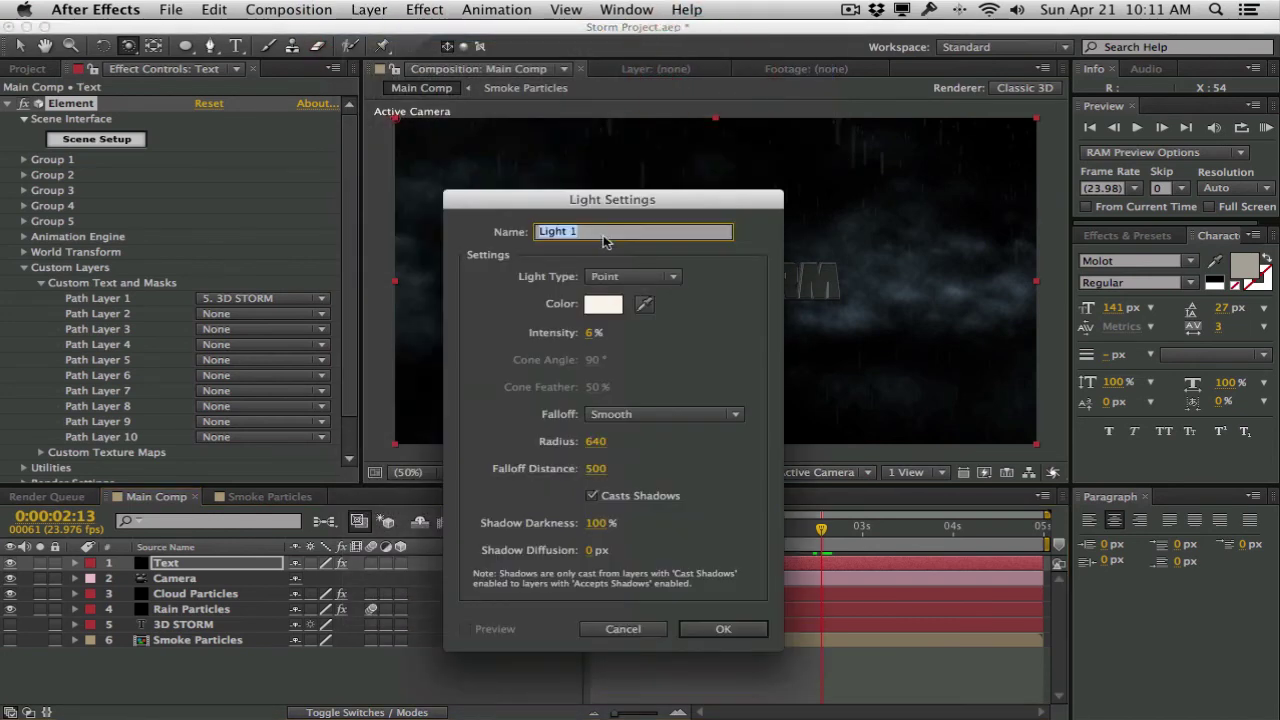
pyautogui.press('BackSpace')
pyautogui.click(602, 304)
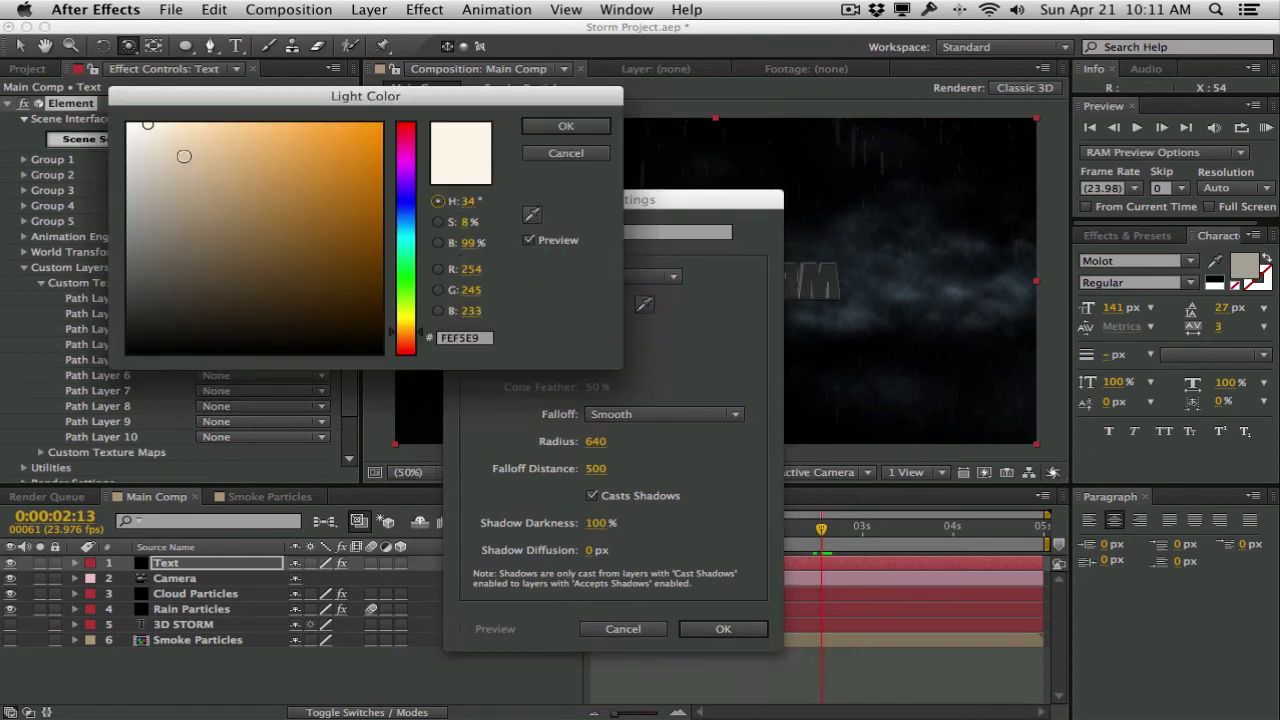
pyautogui.press('Return')
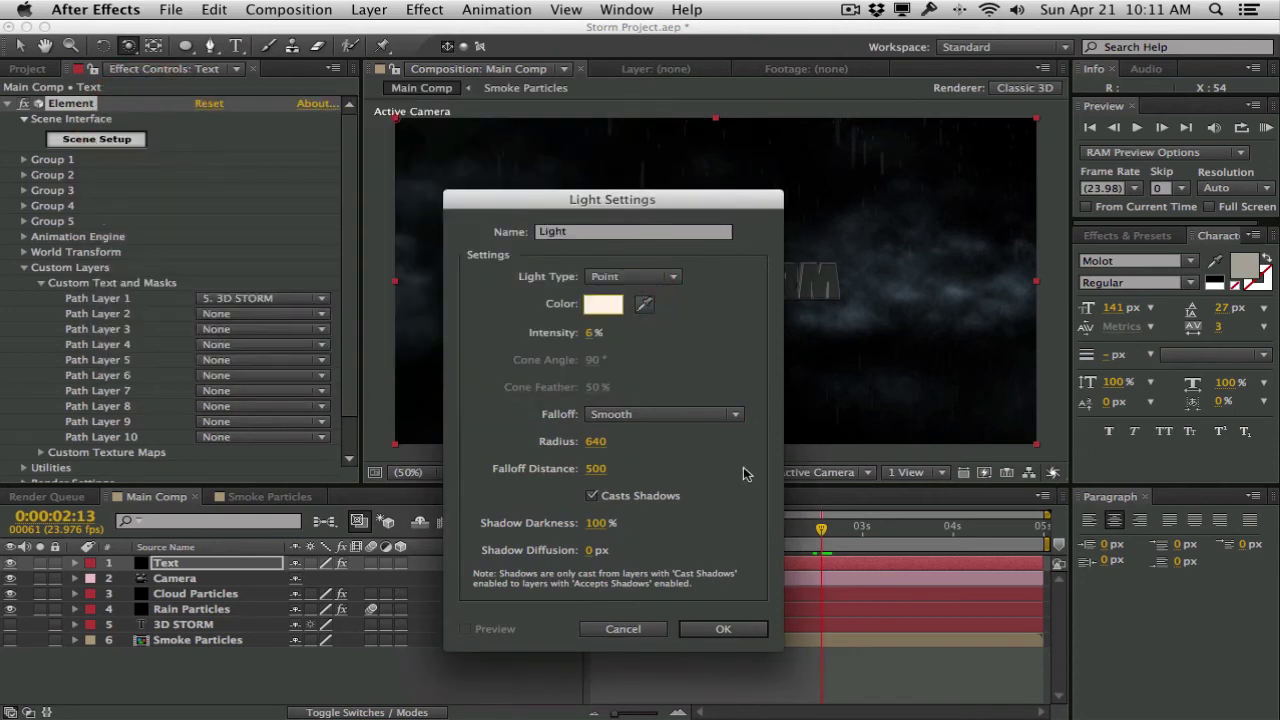
pyautogui.click(725, 629)
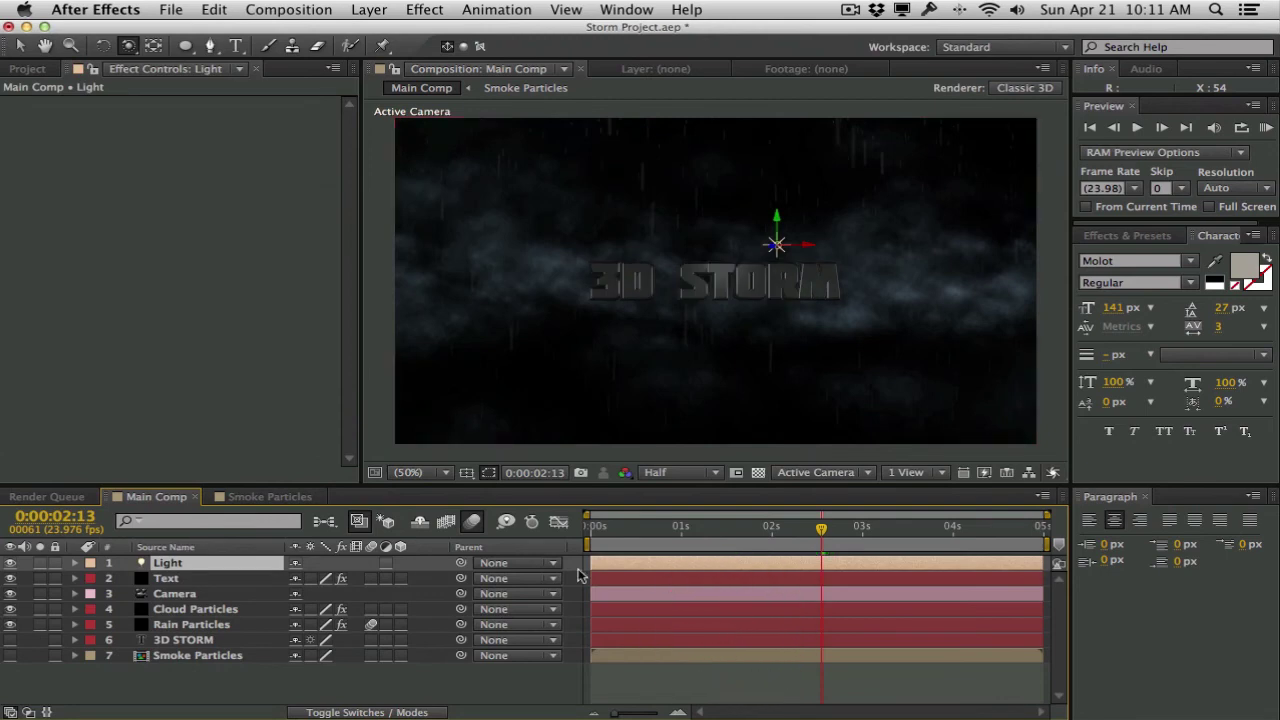
# Show the light's Position and adjust its height and depth to about 693.3, 566.7, -1444.4.
pyautogui.press('p')
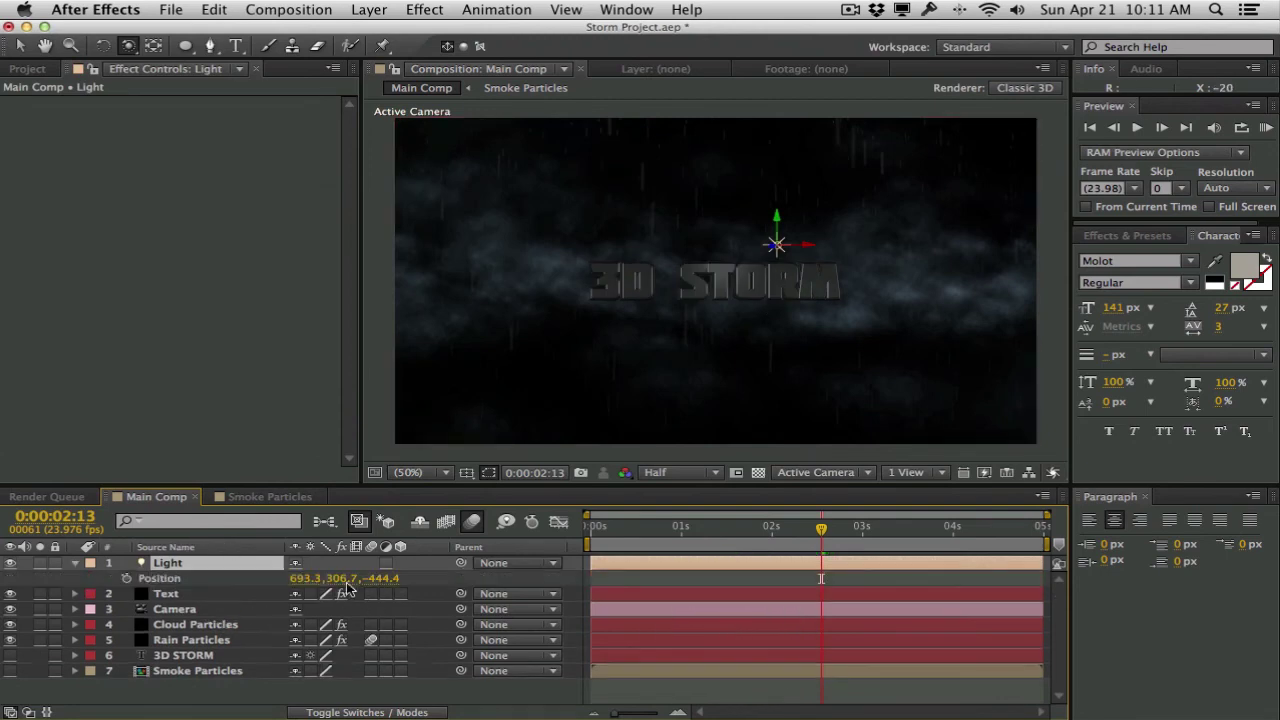
pyautogui.moveTo(379, 587); pyautogui.dragTo(236, 583)
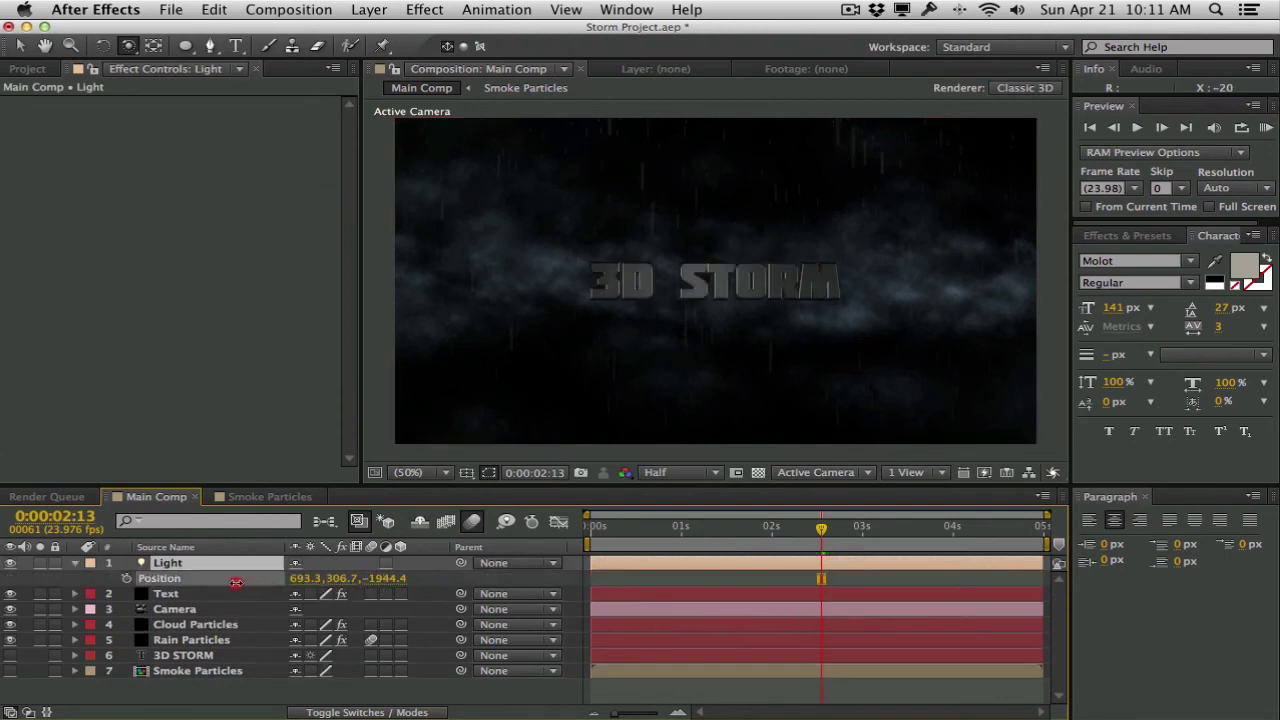
pyautogui.moveTo(338, 578); pyautogui.dragTo(493, 573)
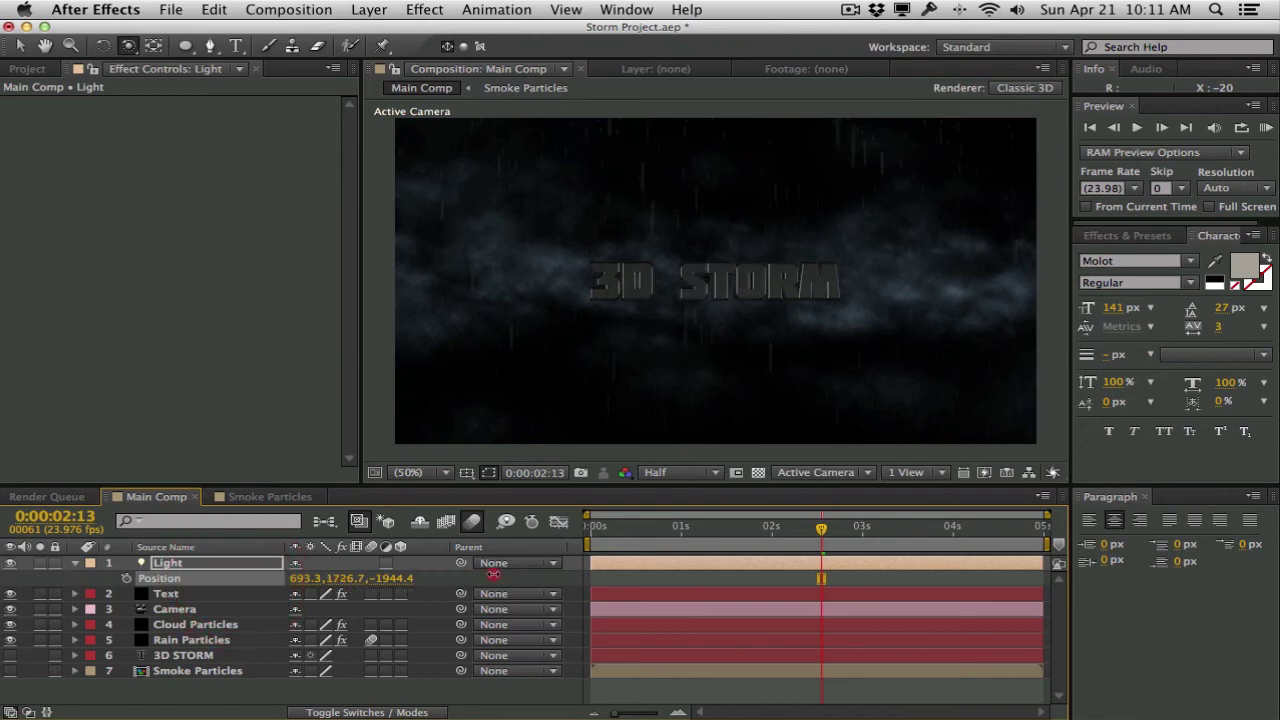
pyautogui.moveTo(650, 572); pyautogui.dragTo(170, 578)
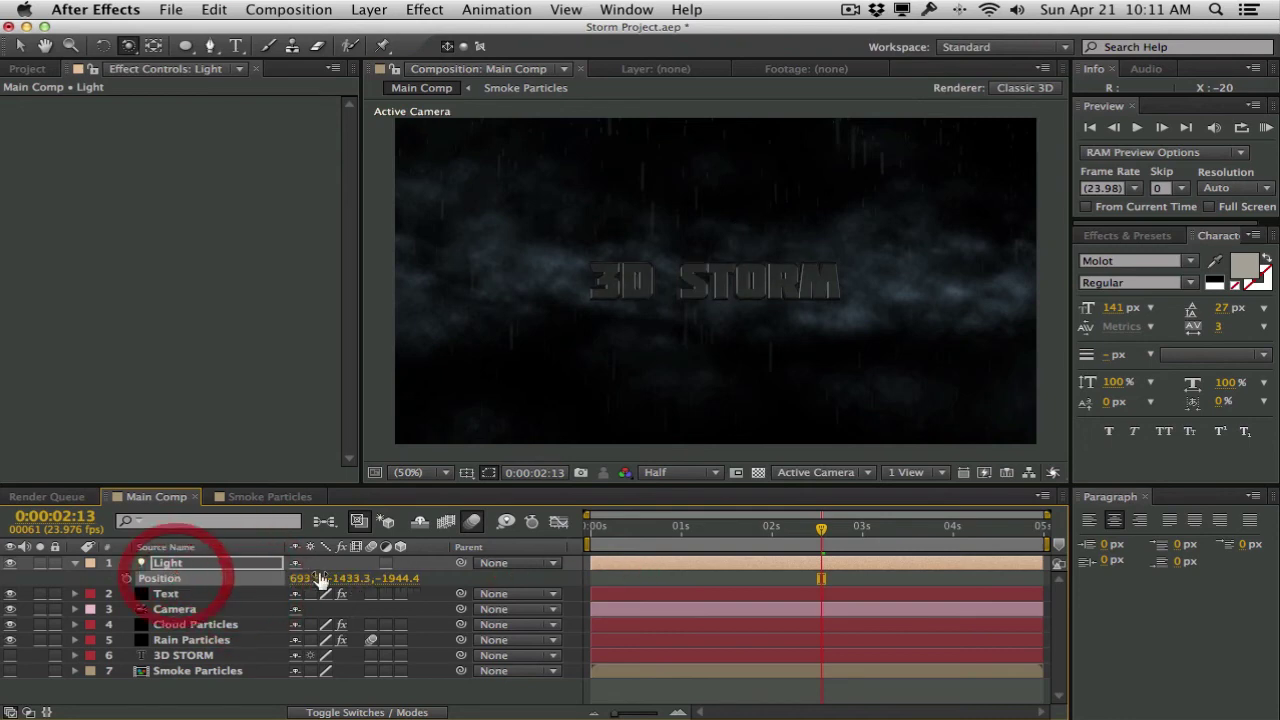
pyautogui.moveTo(355, 585); pyautogui.dragTo(397, 588)
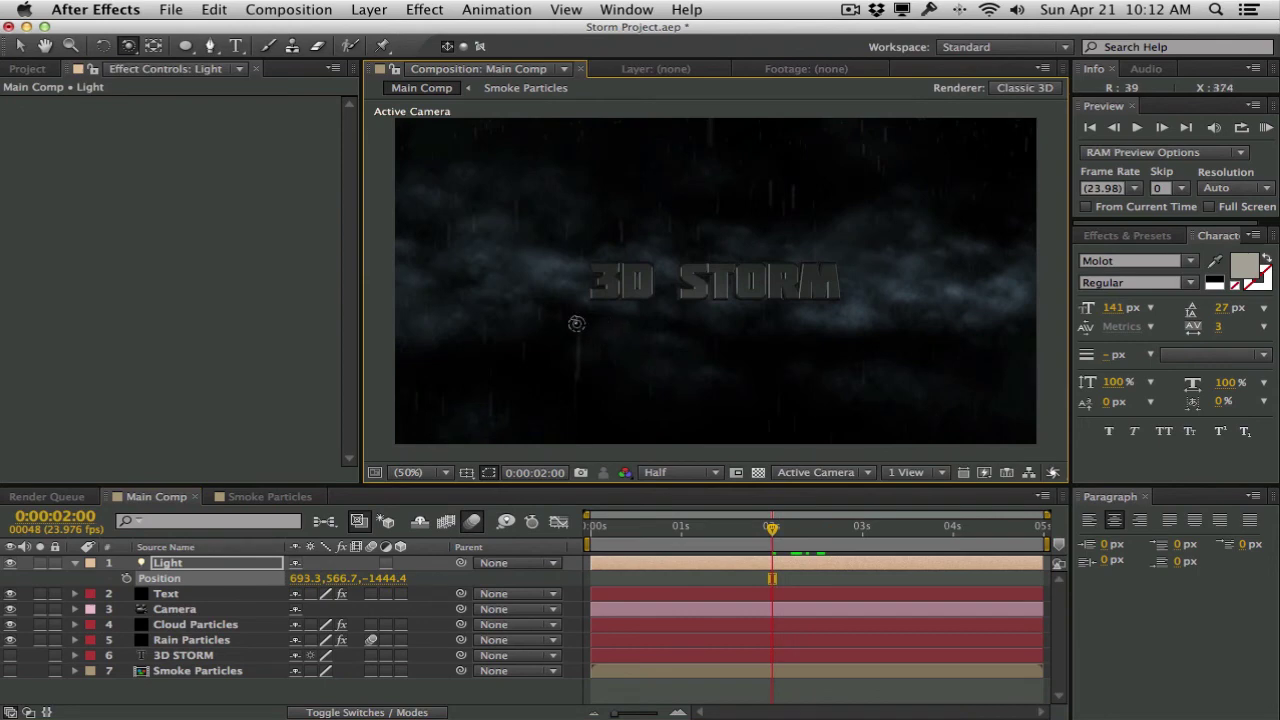
# Raise the light's intensity to 10% in its Light Settings.
pyautogui.click(368, 9)
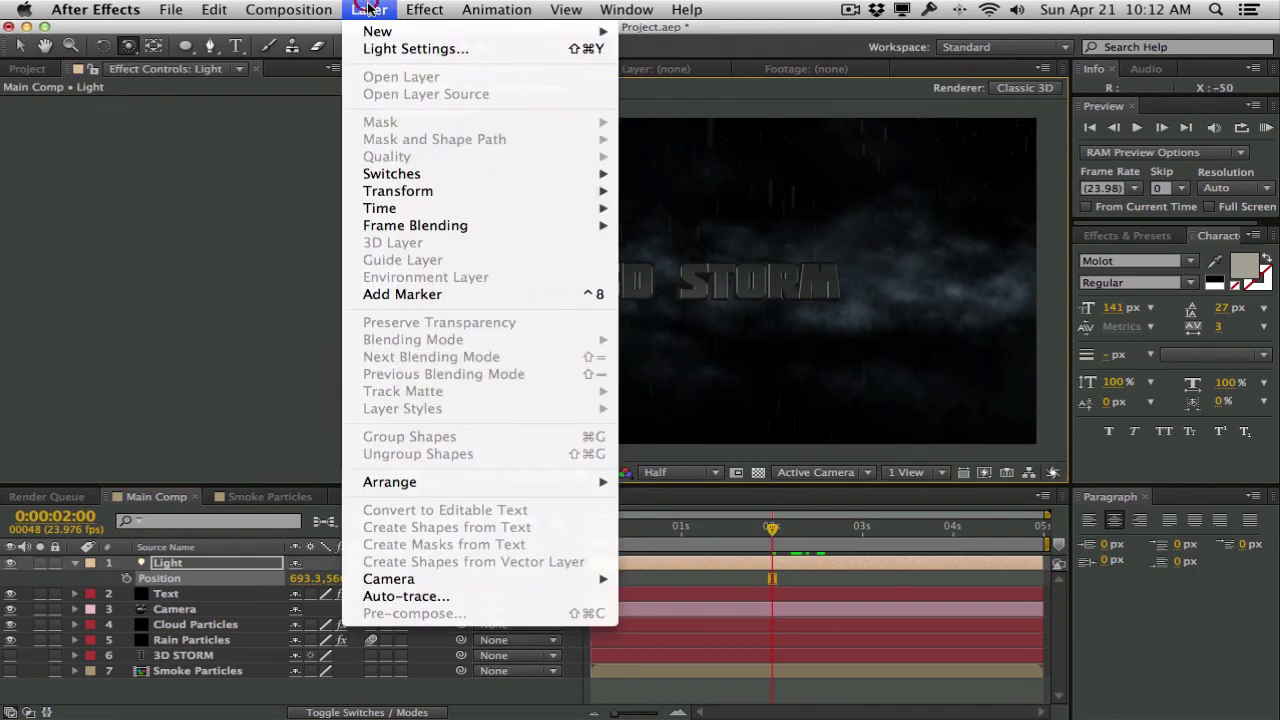
pyautogui.click(375, 46)
pyautogui.moveTo(612, 200); pyautogui.dragTo(371, 189)
pyautogui.click(352, 322)
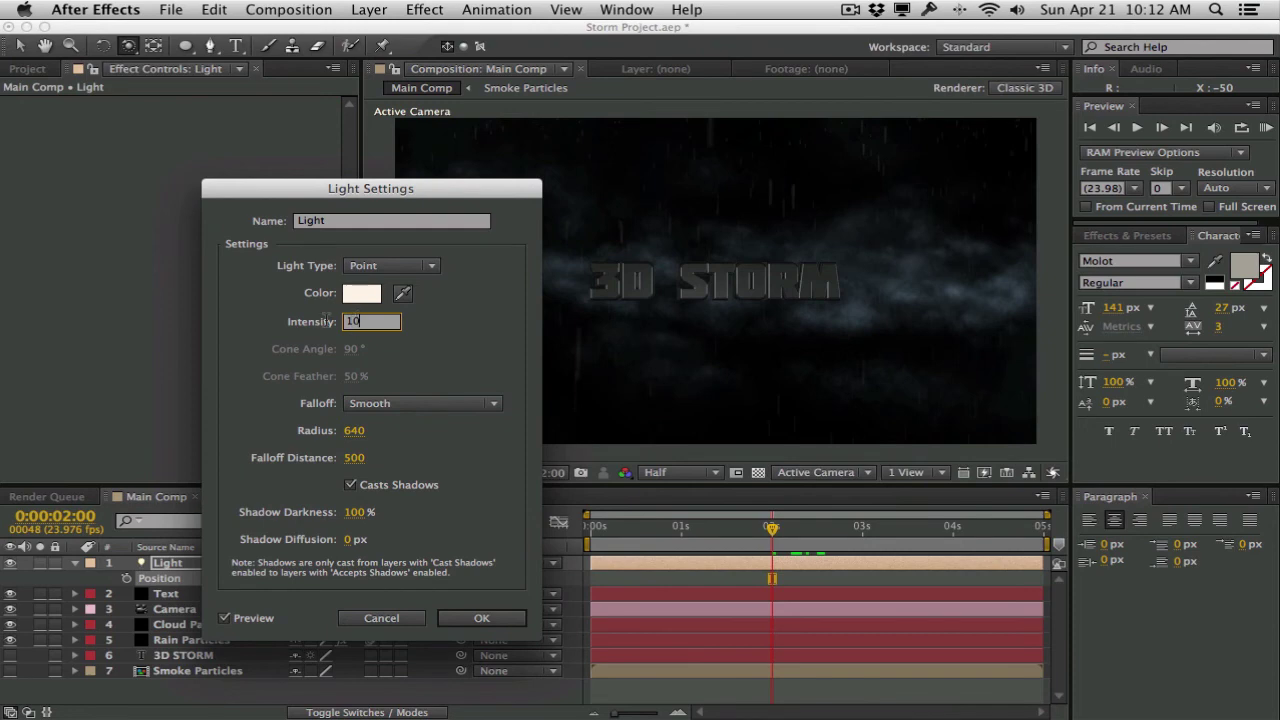
pyautogui.write('10')
pyautogui.click(457, 626)
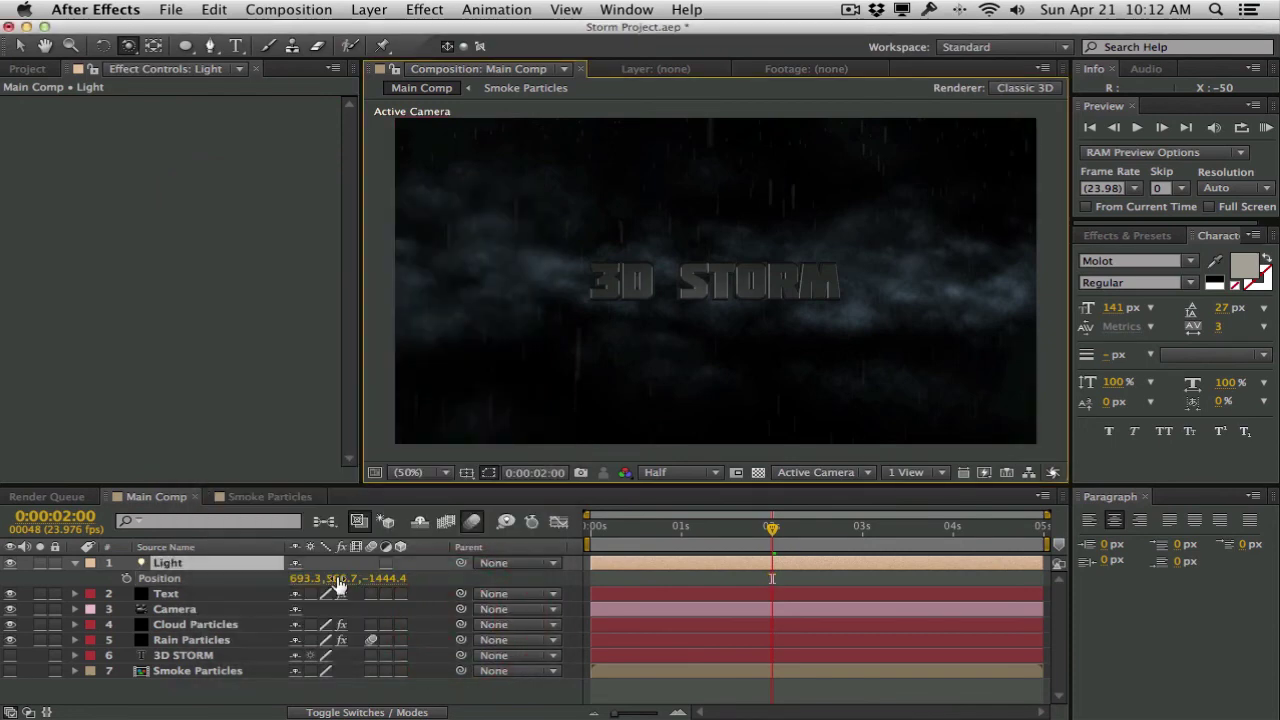
# Shift the light's X and Y position so it sits at about 754.3, 318.7, -1444.4.
pyautogui.moveTo(336, 580); pyautogui.dragTo(312, 578)
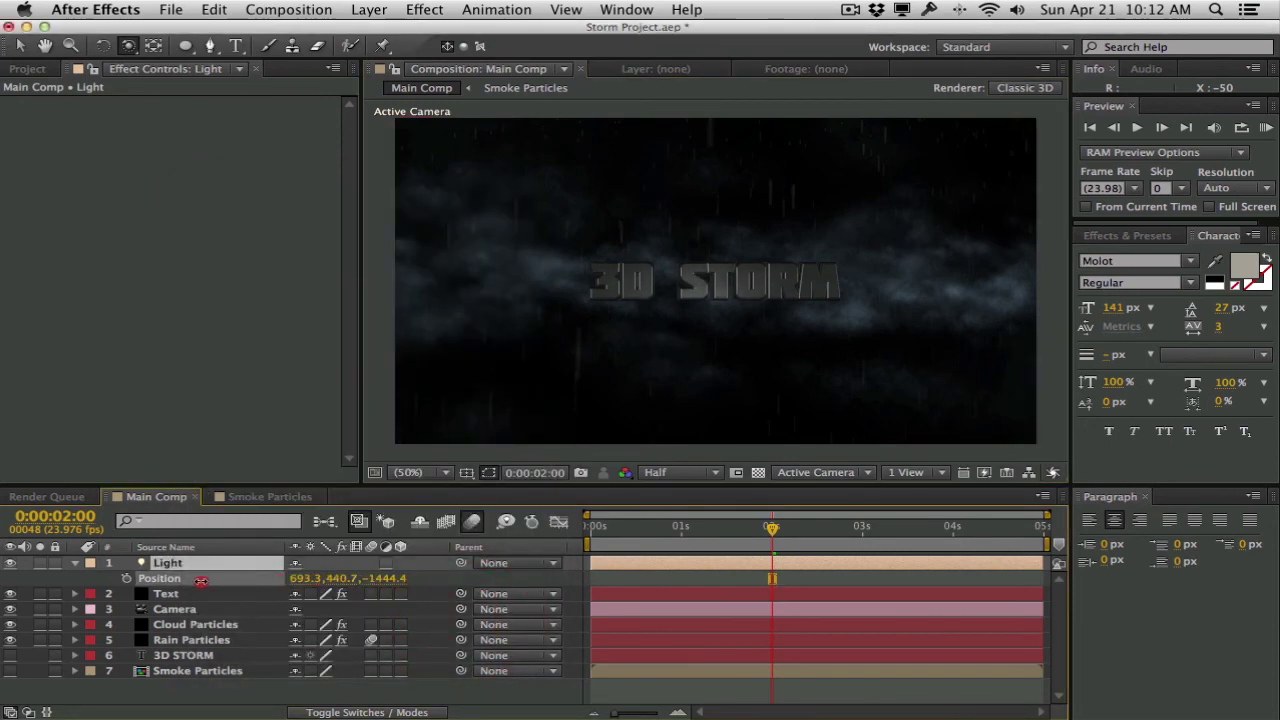
pyautogui.moveTo(201, 582); pyautogui.dragTo(105, 584)
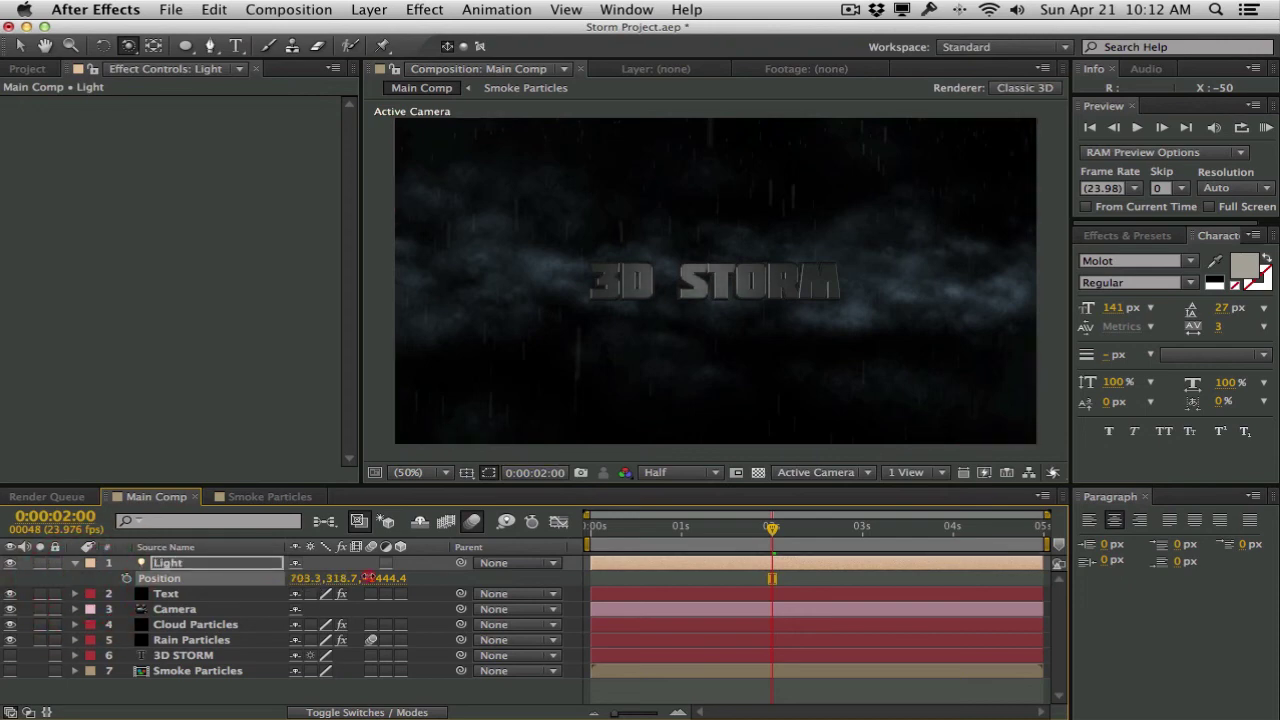
pyautogui.moveTo(305, 579); pyautogui.dragTo(372, 578)
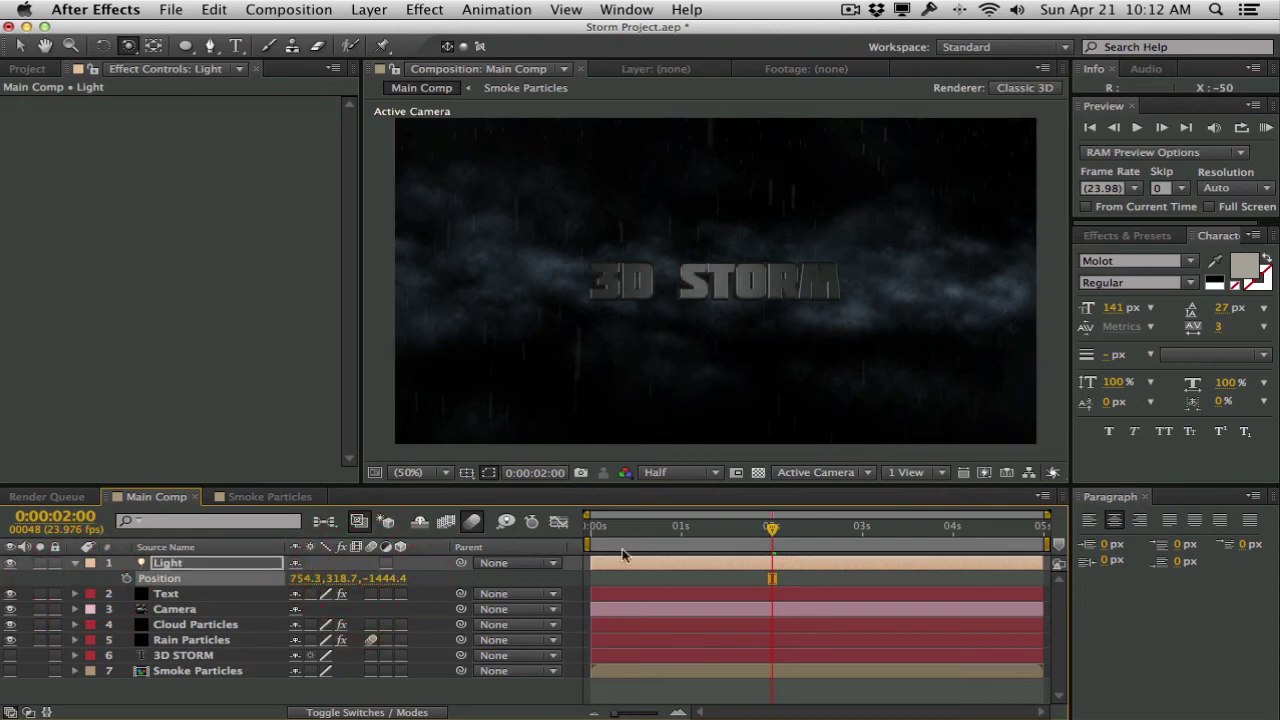
# At 0:00:01:06, orbit the camera slightly around the 3D STORM text and select the Text layer to show its Element settings.
pyautogui.moveTo(773, 535); pyautogui.dragTo(705, 530)
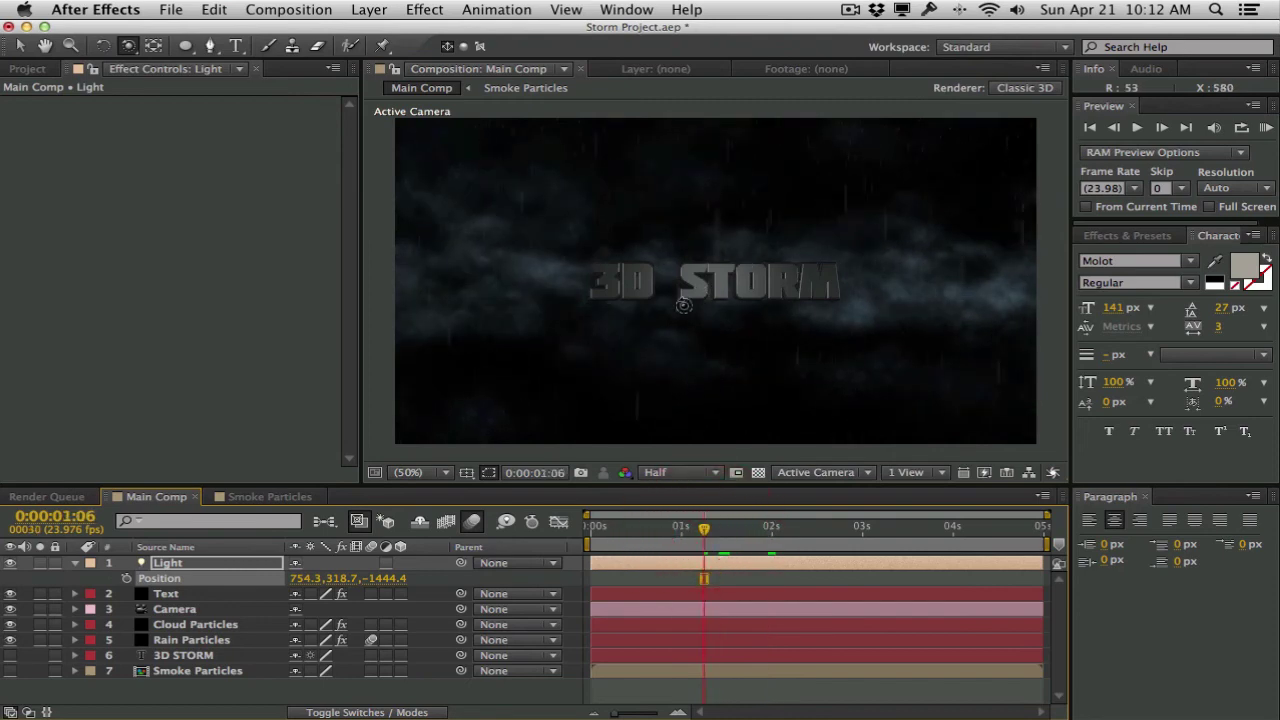
pyautogui.moveTo(683, 305); pyautogui.dragTo(636, 322)
pyautogui.moveTo(686, 386); pyautogui.dragTo(686, 380)
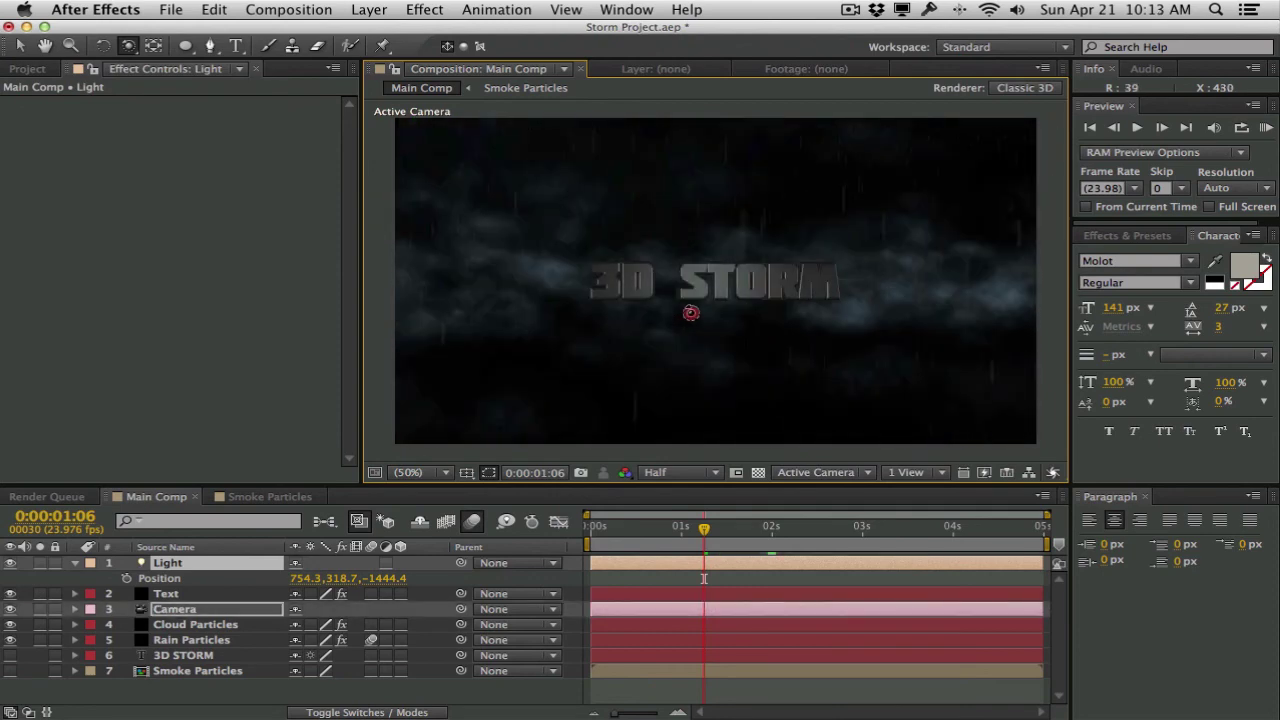
pyautogui.click(677, 309)
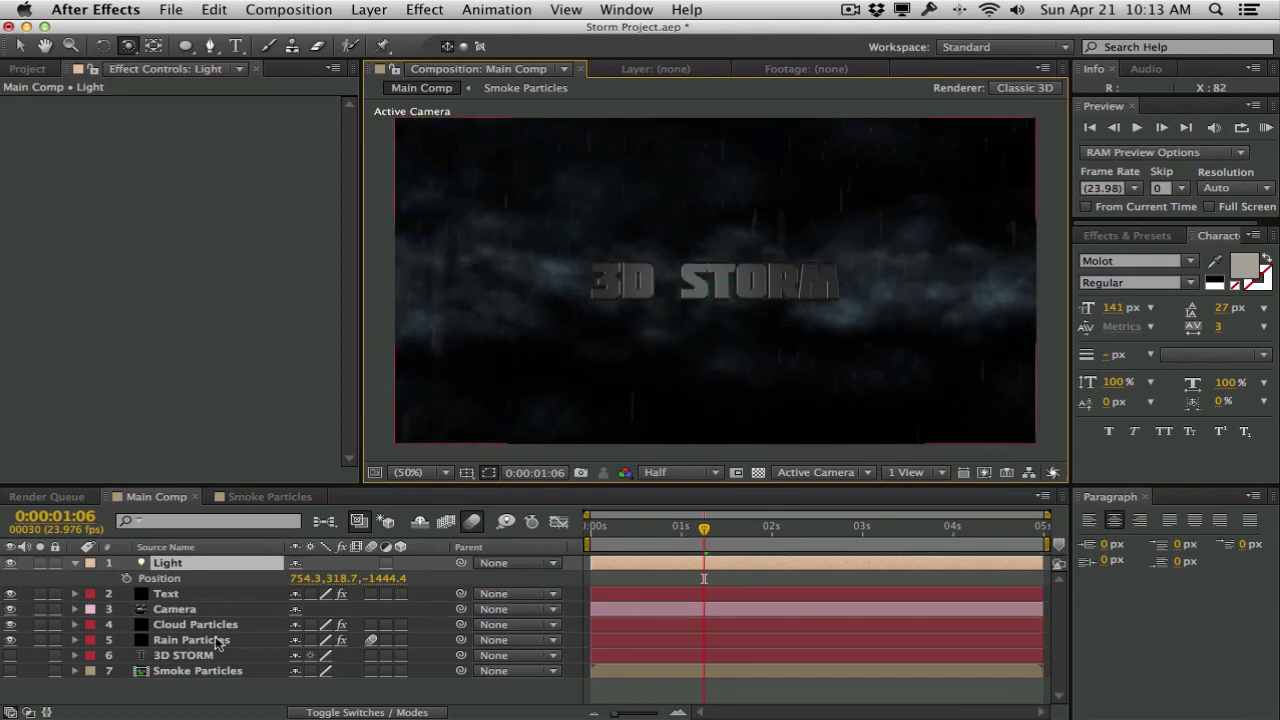
pyautogui.click(210, 595)
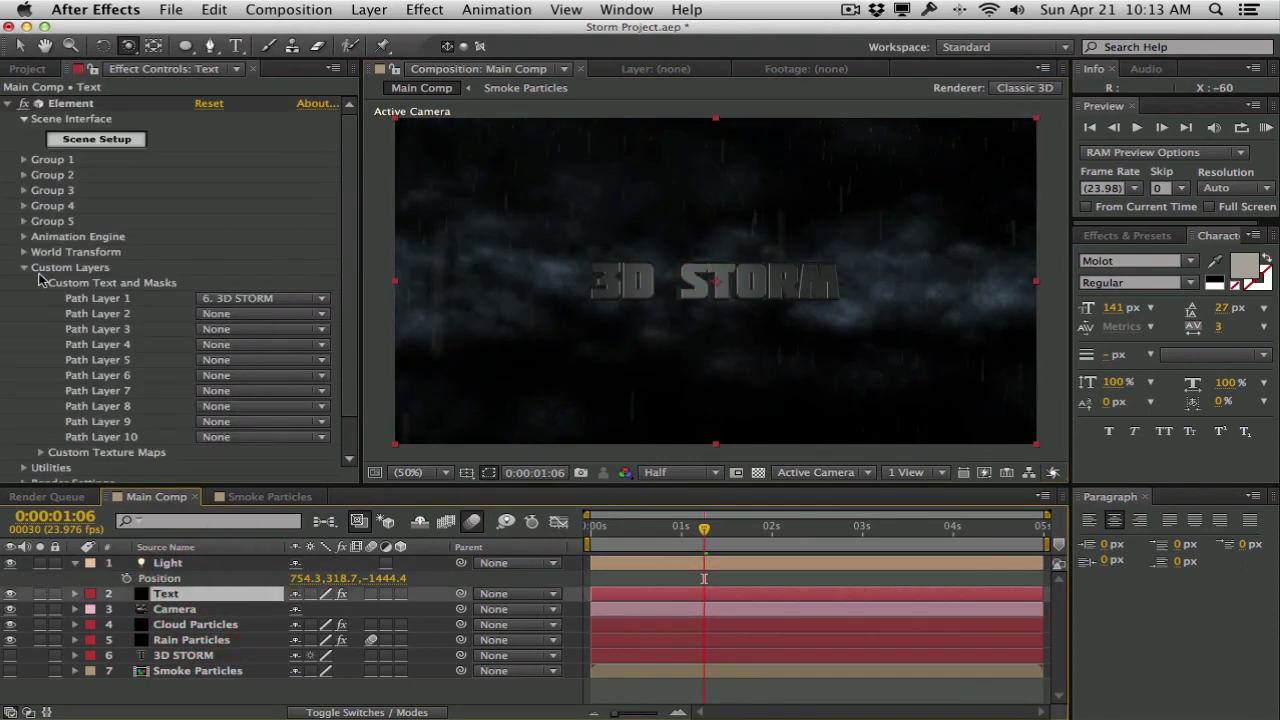
# In Element's Render Settings on the Text layer, rotate the environment to 151° on the Y axis.
pyautogui.scroll(-2, 44, 282)
pyautogui.click(30, 443)
pyautogui.scroll(-5, 35, 440)
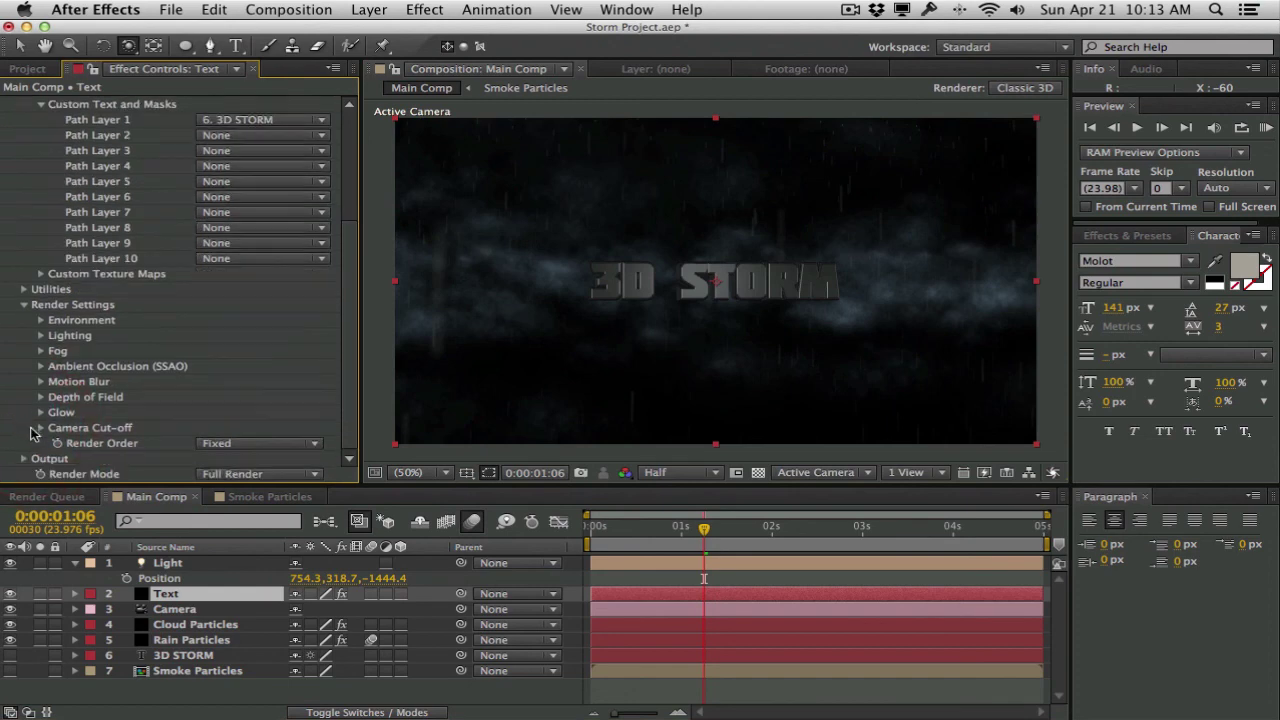
pyautogui.click(40, 322)
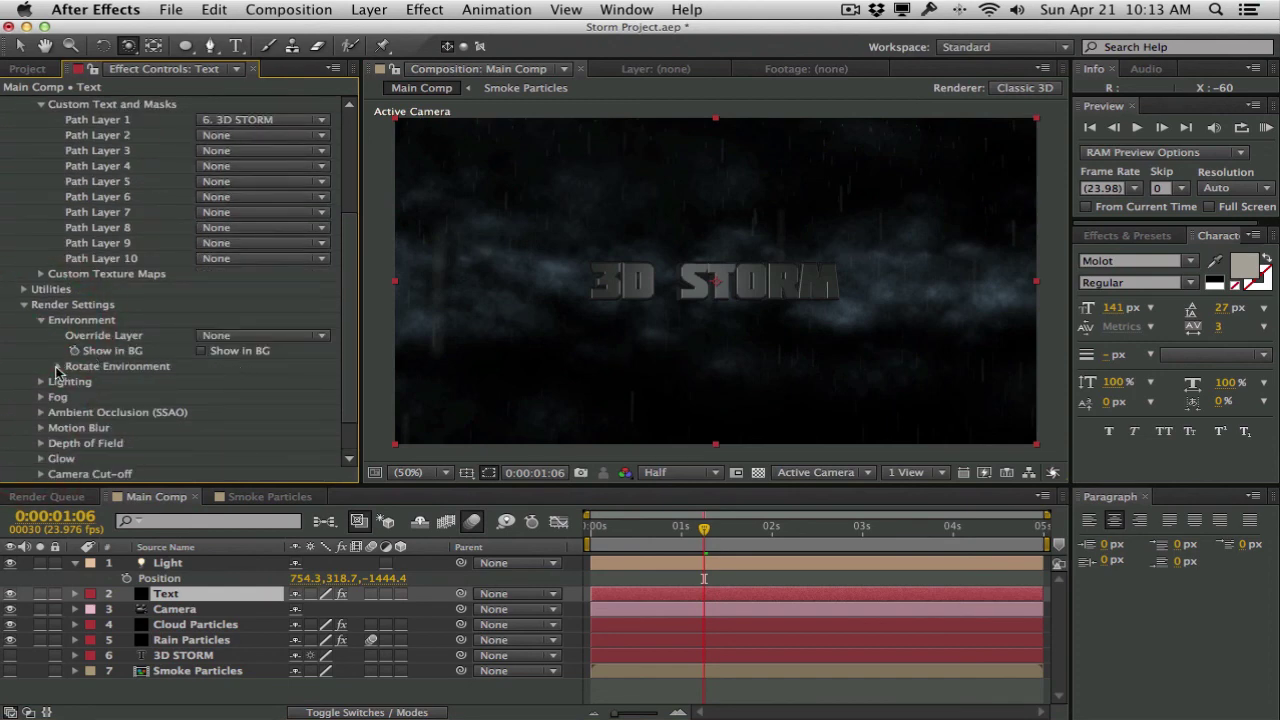
pyautogui.click(58, 366)
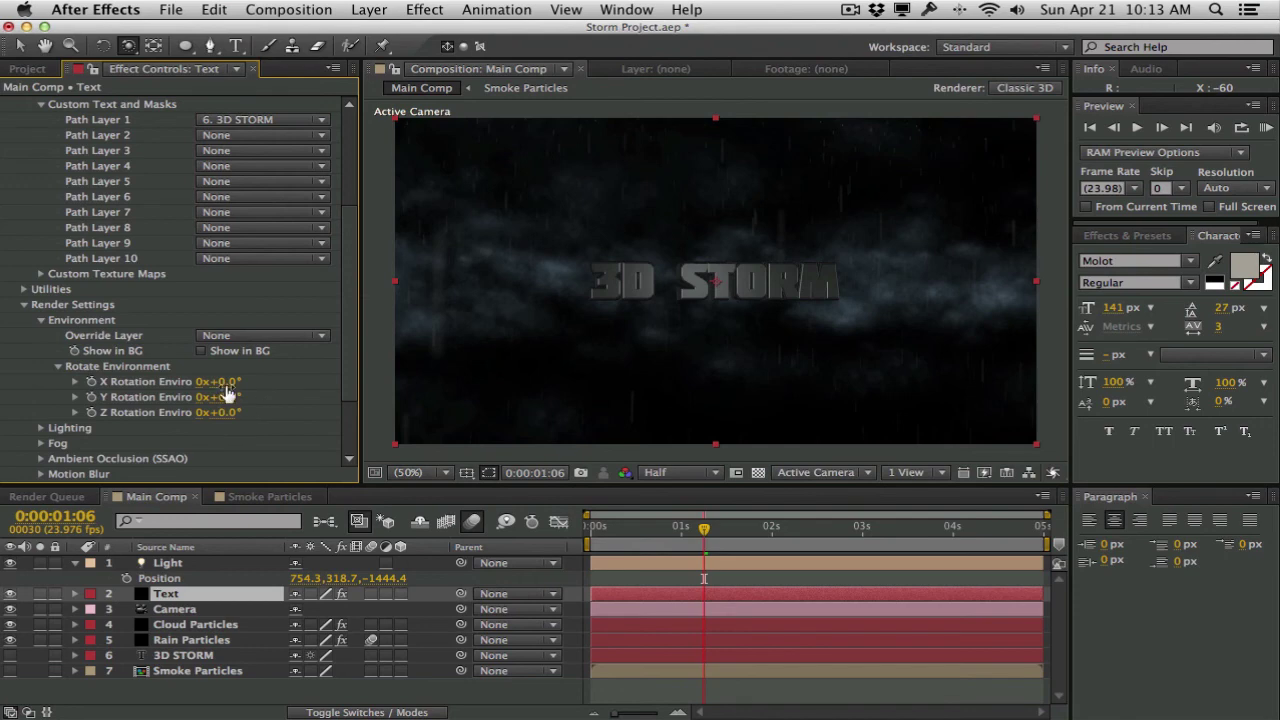
pyautogui.moveTo(263, 394); pyautogui.dragTo(373, 388)
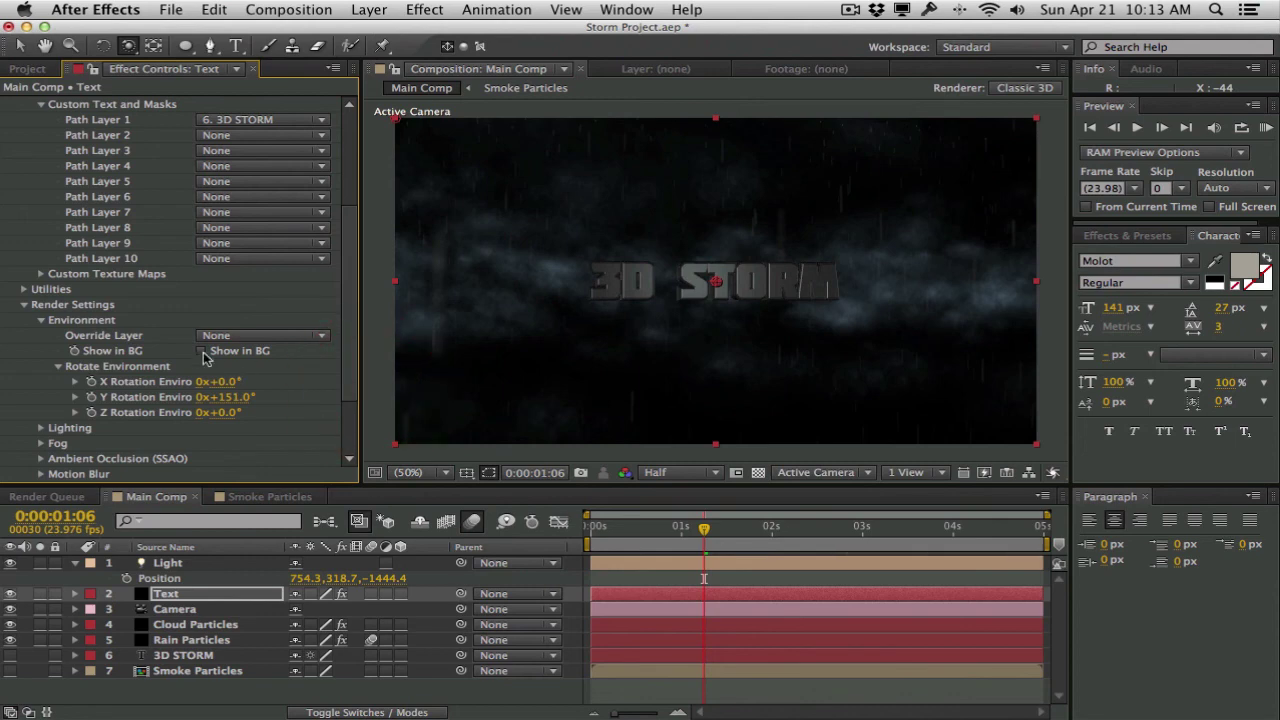
# Show Element's Lighting settings and look over the brightness multiplier in its Additional Lighting group.
pyautogui.scroll(-1, 60, 400)
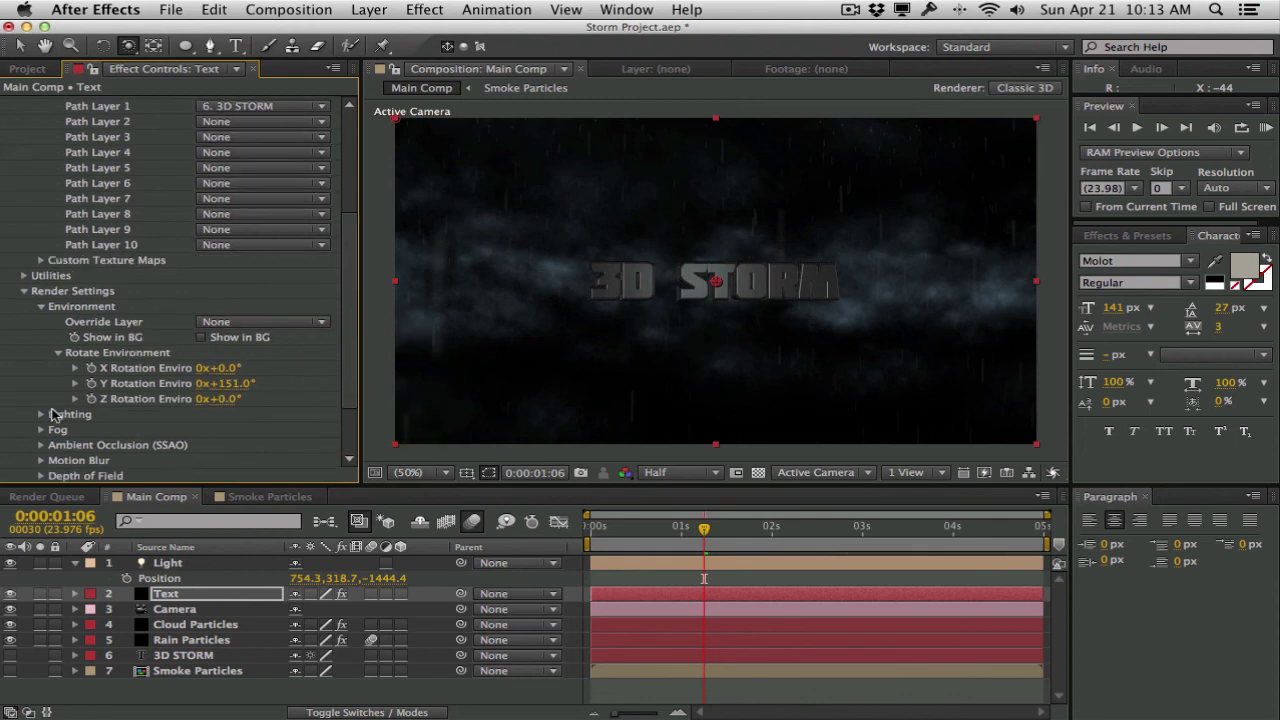
pyautogui.click(41, 413)
pyautogui.scroll(-7, 44, 409)
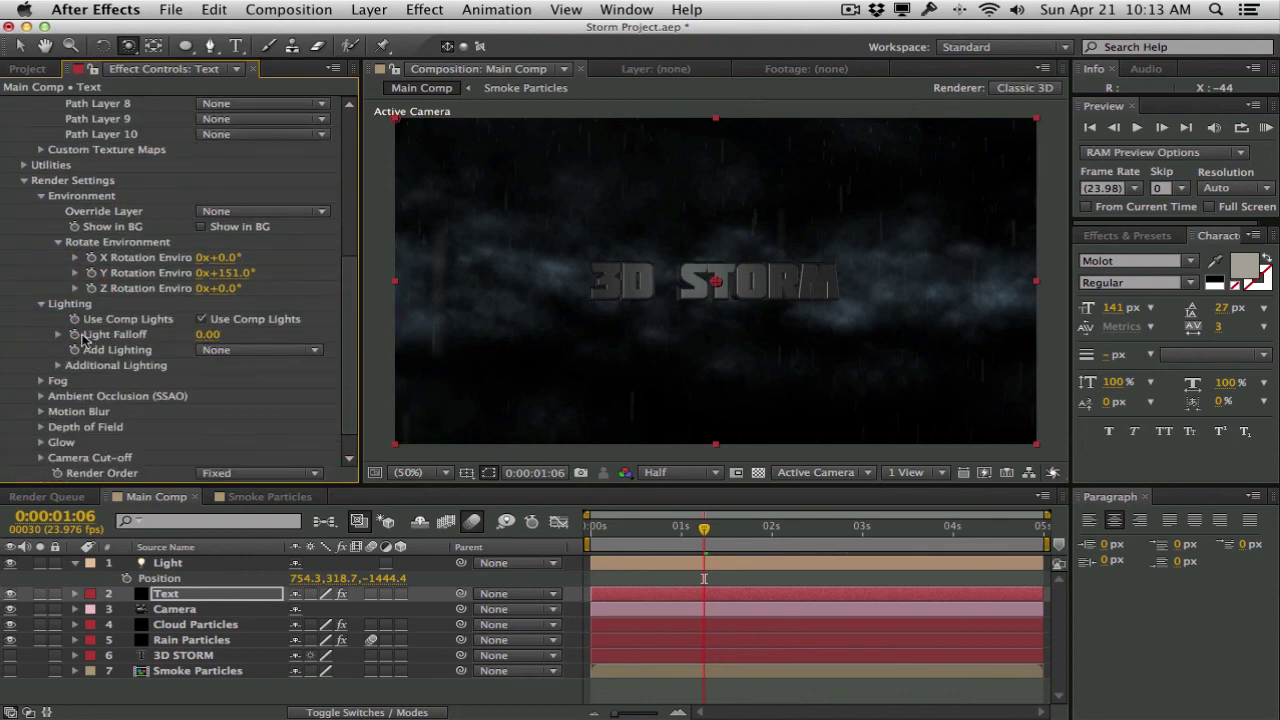
pyautogui.click(56, 366)
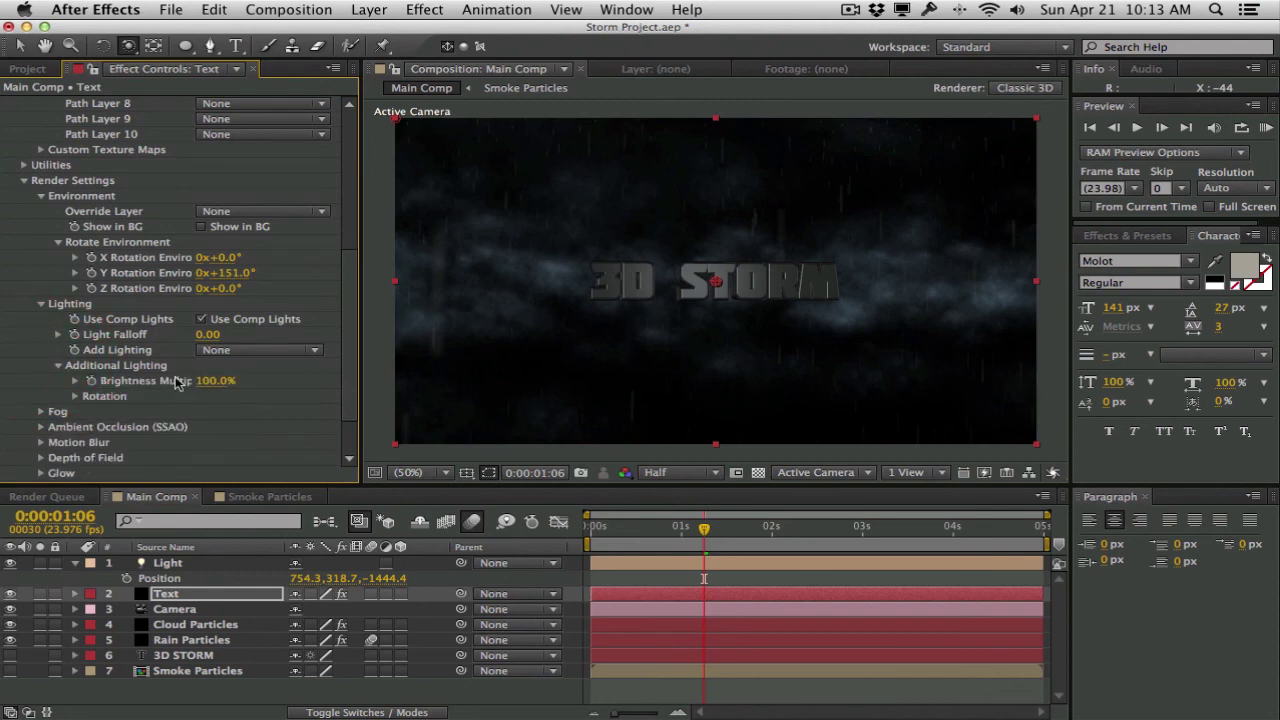
pyautogui.moveTo(268, 379); pyautogui.dragTo(271, 377)
pyautogui.click(58, 366)
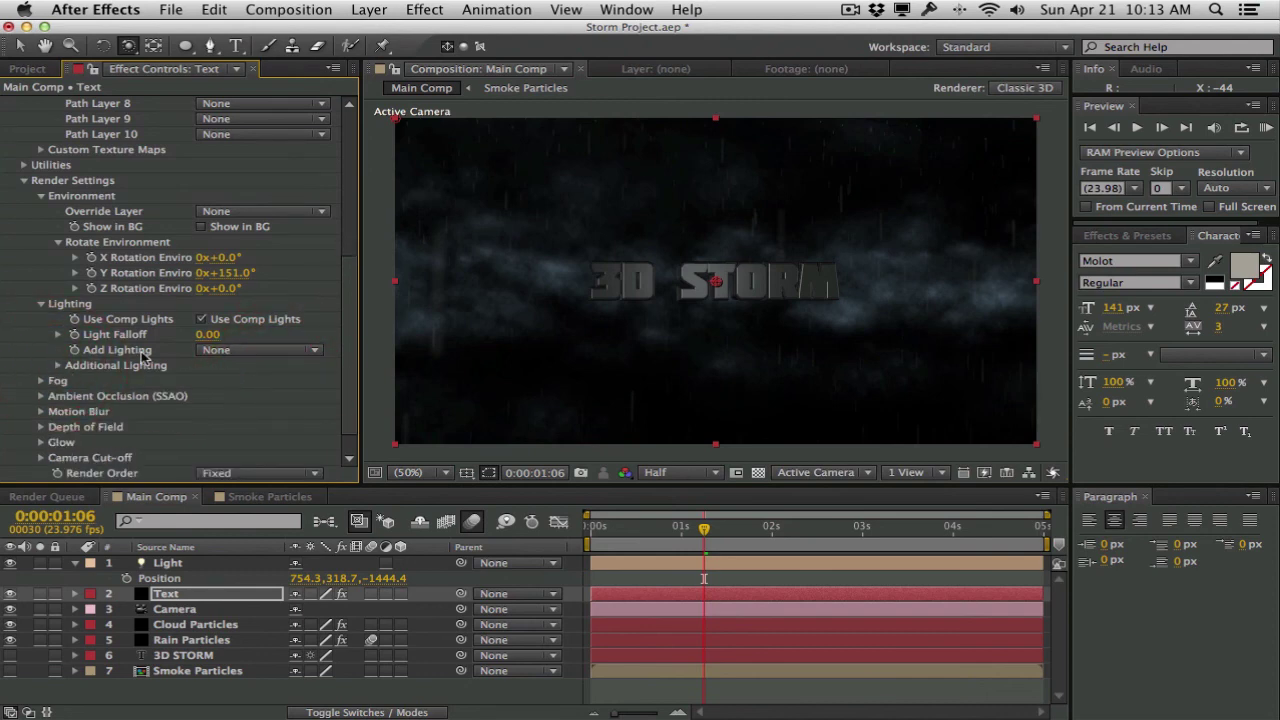
# Try the Dark, Cinema, 100 Ambient, Aqua and Product presets for Element's Add Lighting on the 3D STORM text.
pyautogui.click(268, 357)
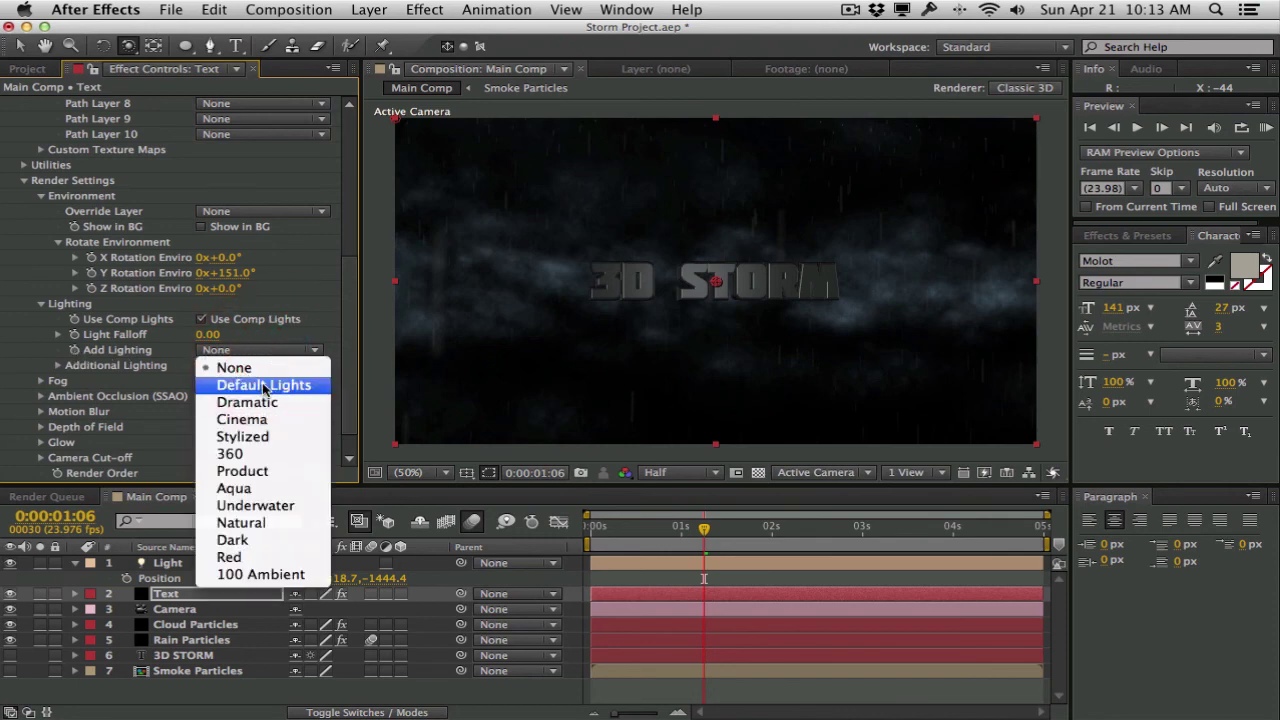
pyautogui.click(288, 540)
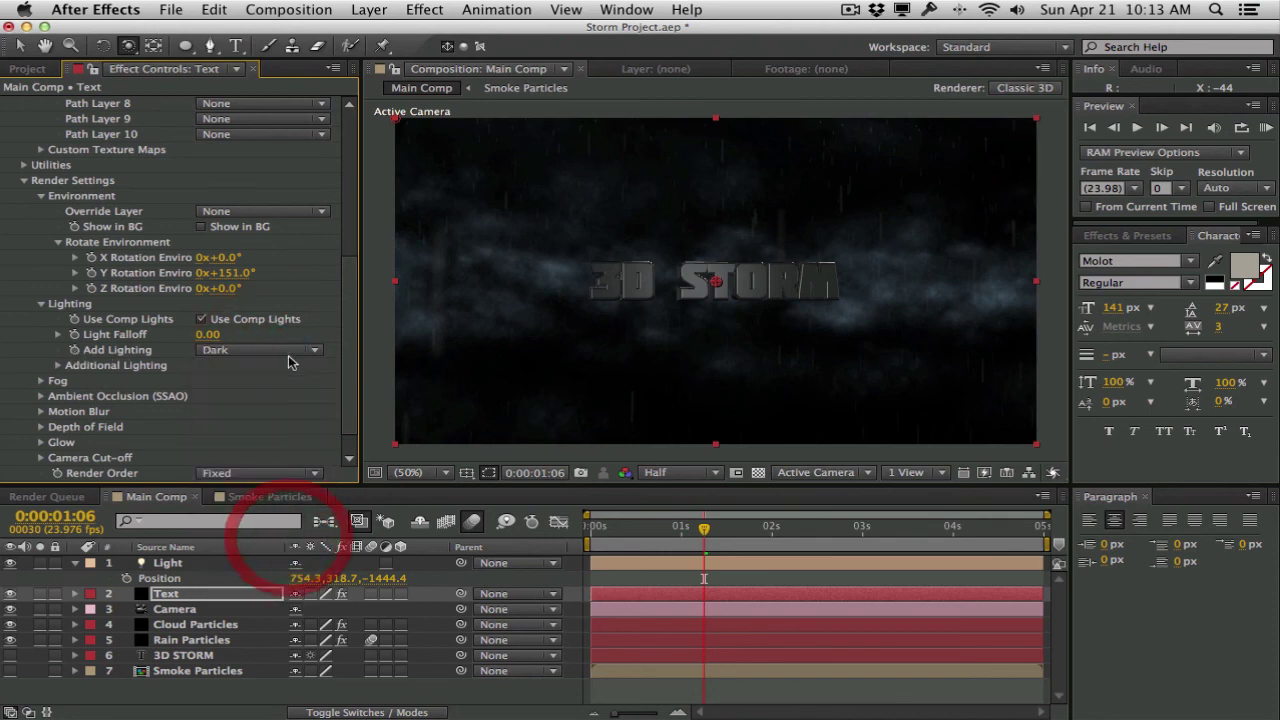
pyautogui.click(293, 352)
pyautogui.click(284, 420)
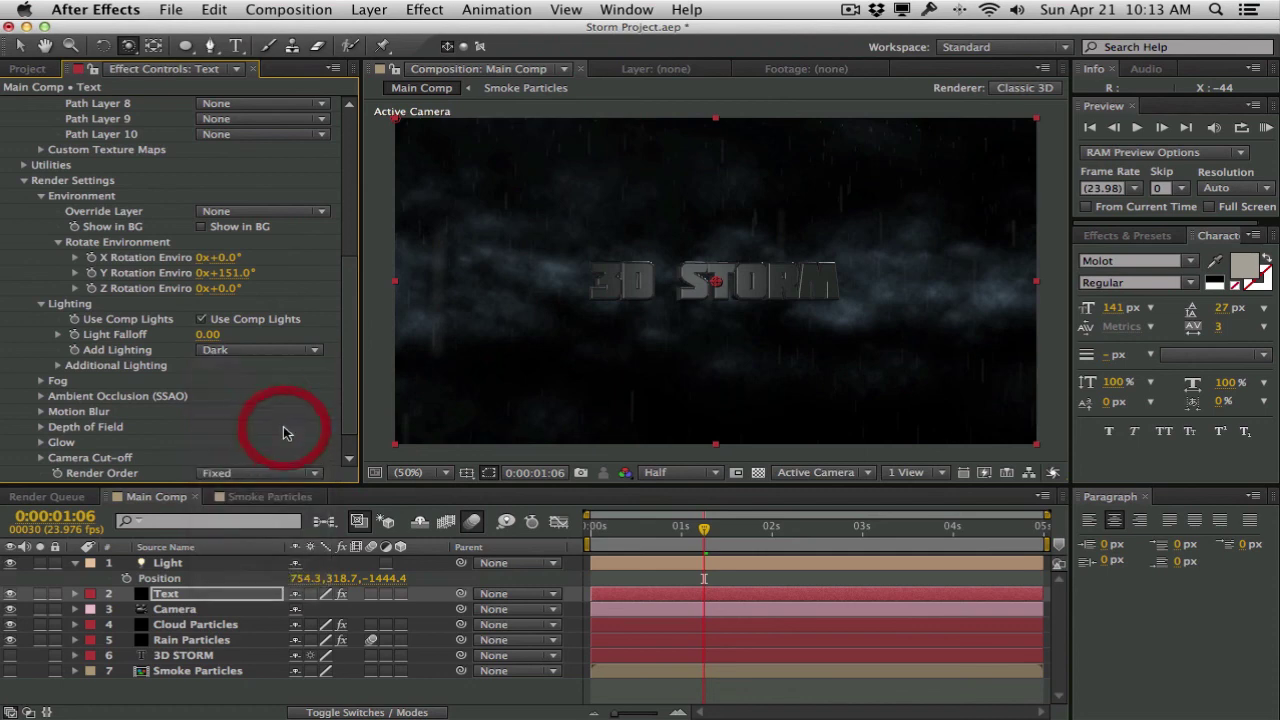
pyautogui.click(295, 351)
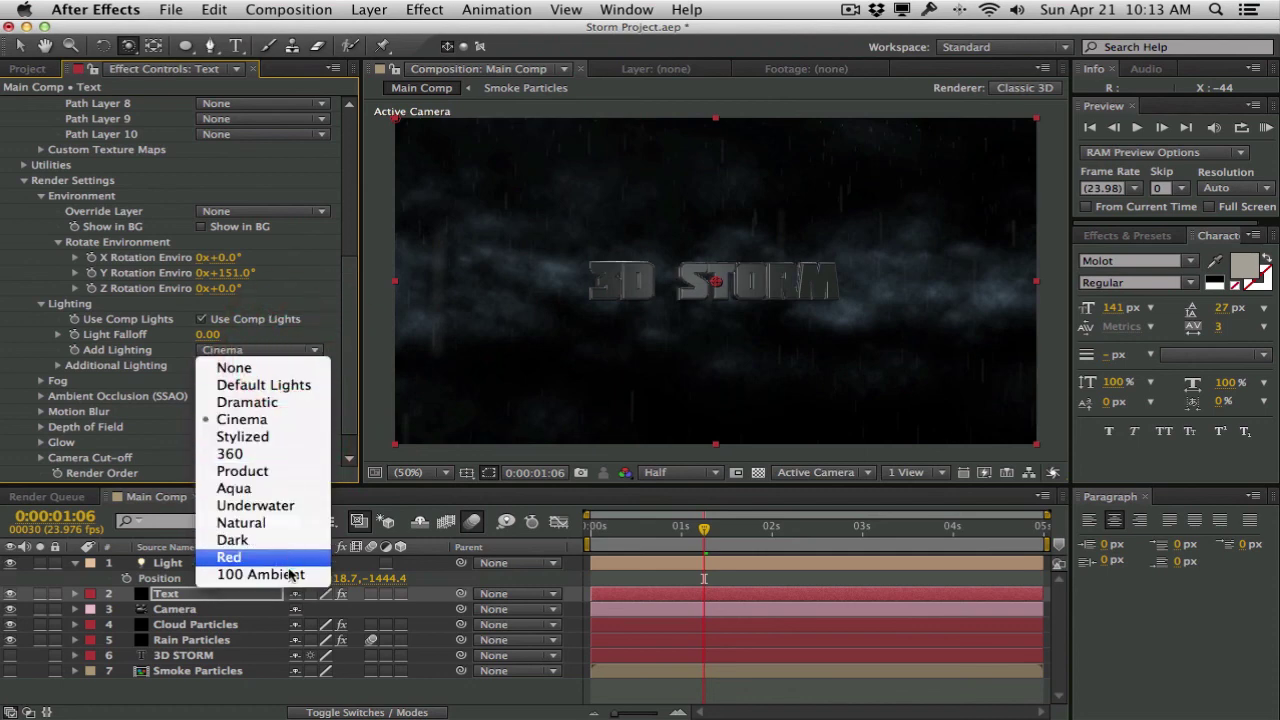
pyautogui.click(288, 574)
pyautogui.click(293, 350)
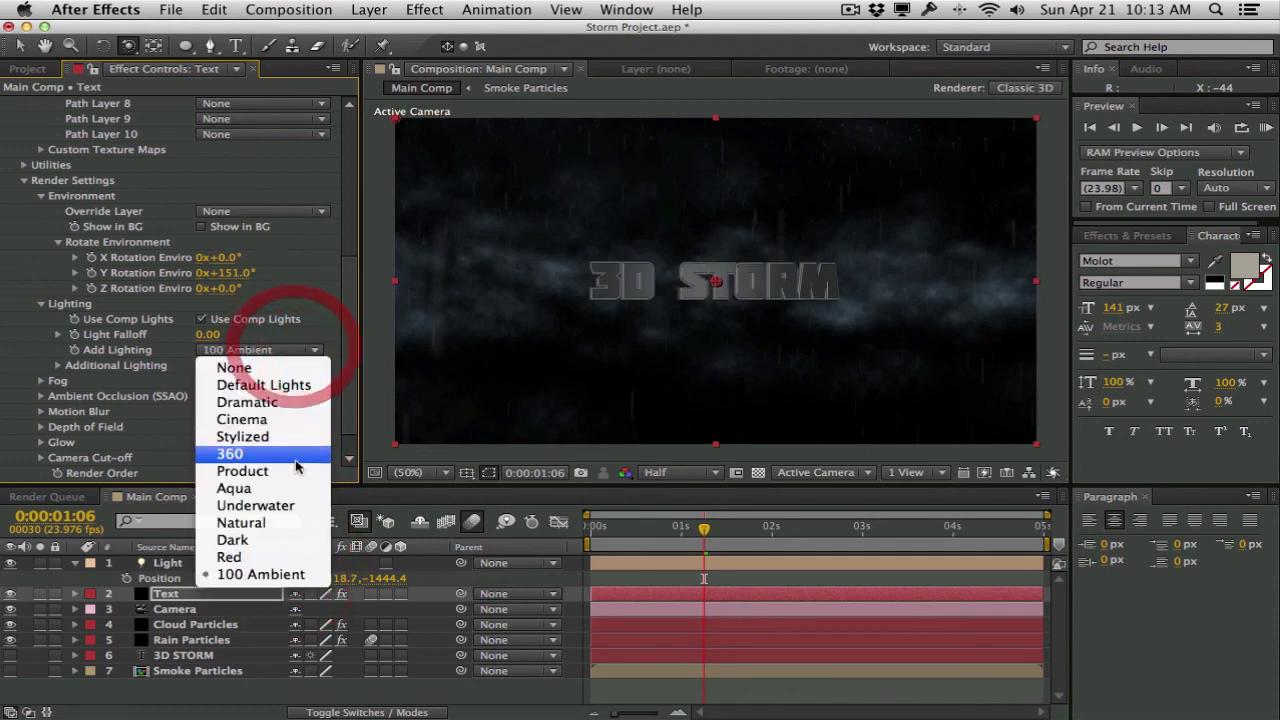
pyautogui.click(291, 487)
pyautogui.click(300, 350)
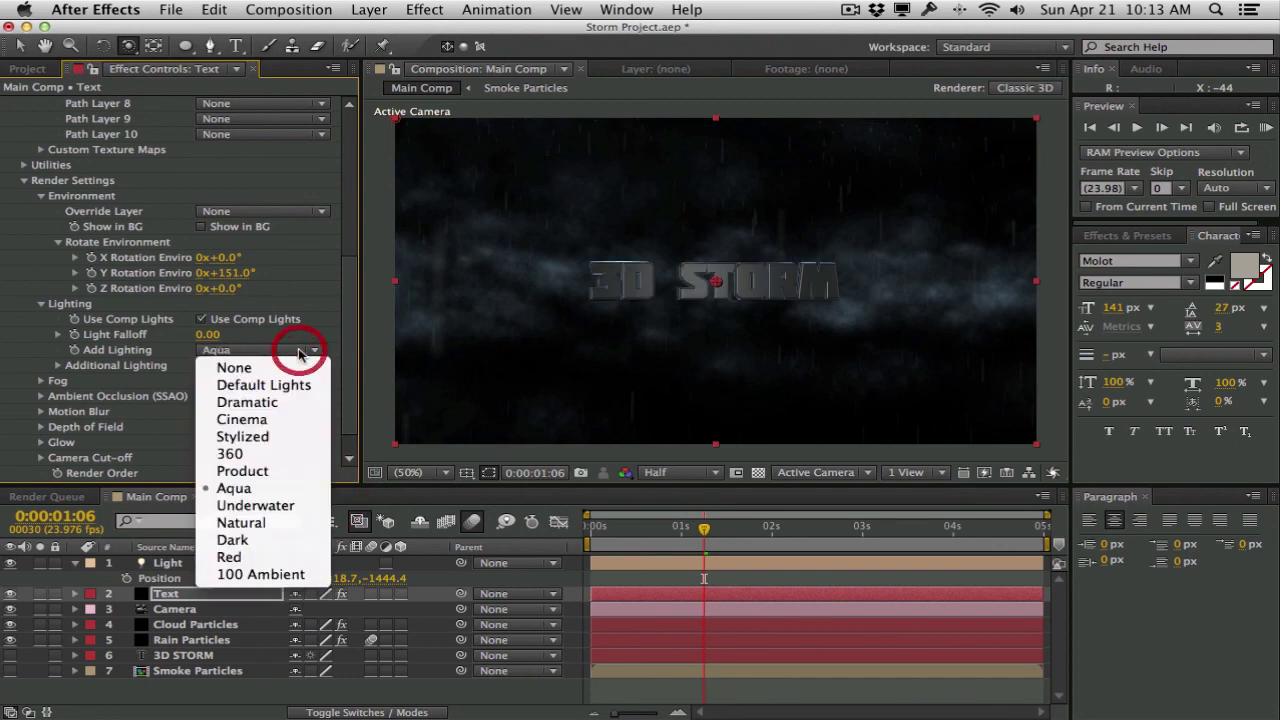
pyautogui.click(310, 470)
# Compare the Dramatic, Cinema, Default Lights, Underwater and Natural presets for Element's Add Lighting on the 3D STORM text.
pyautogui.click(300, 350)
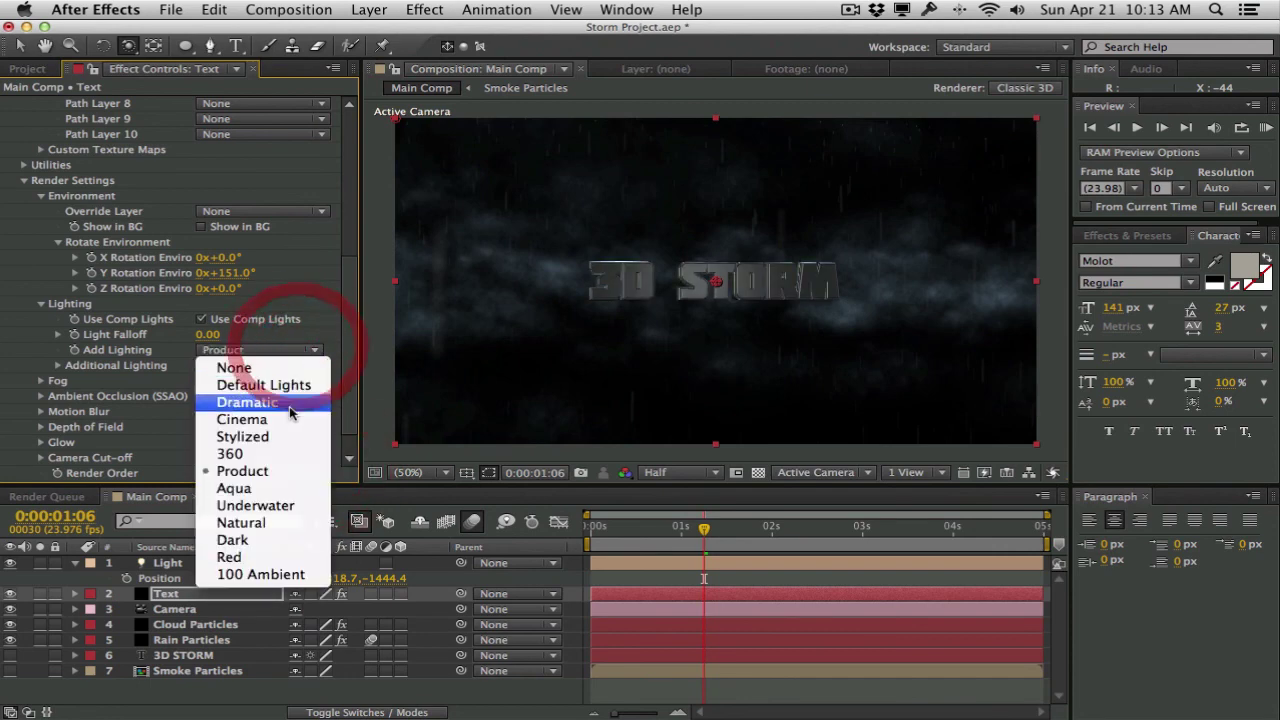
pyautogui.click(288, 405)
pyautogui.click(291, 350)
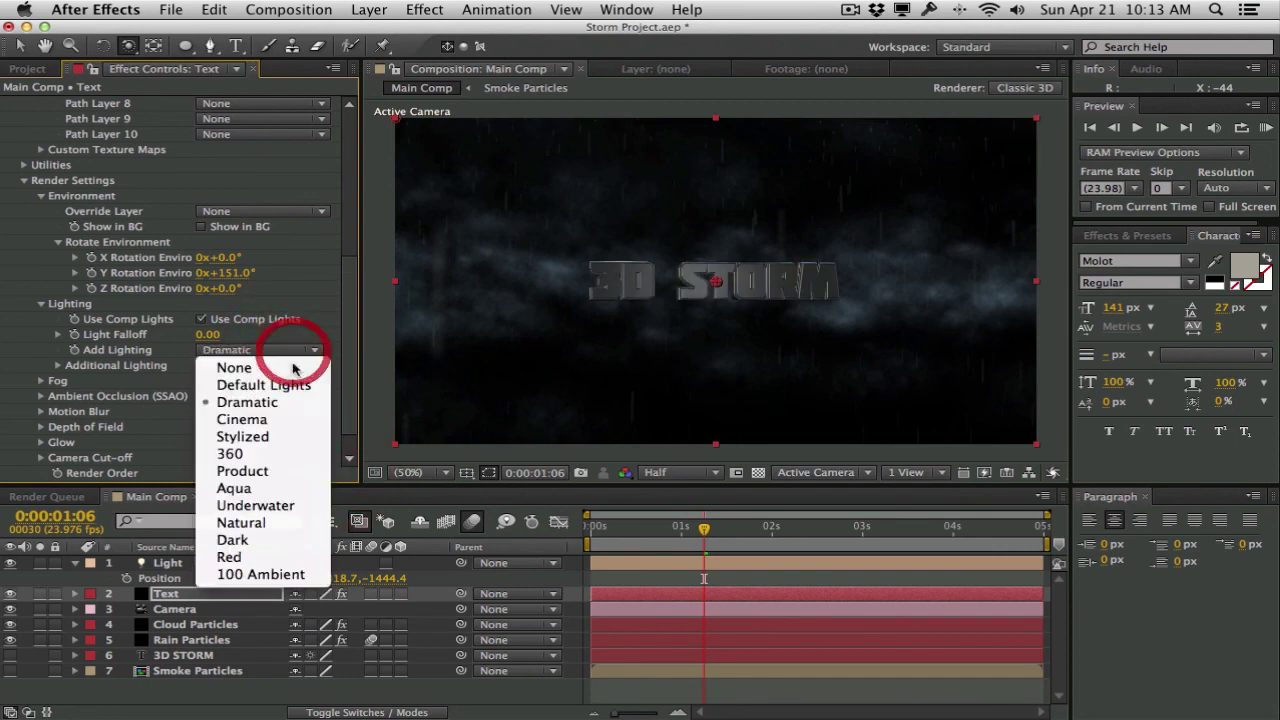
pyautogui.click(285, 423)
pyautogui.click(283, 350)
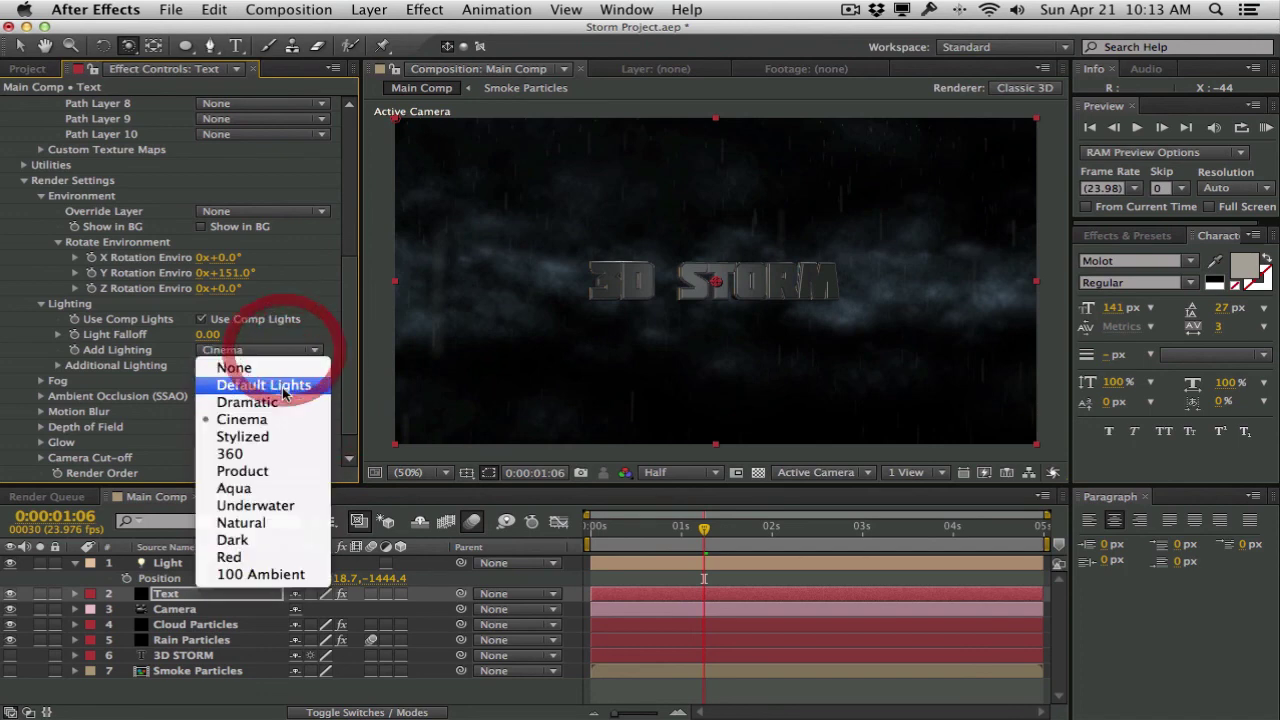
pyautogui.click(280, 385)
pyautogui.click(286, 351)
pyautogui.click(286, 402)
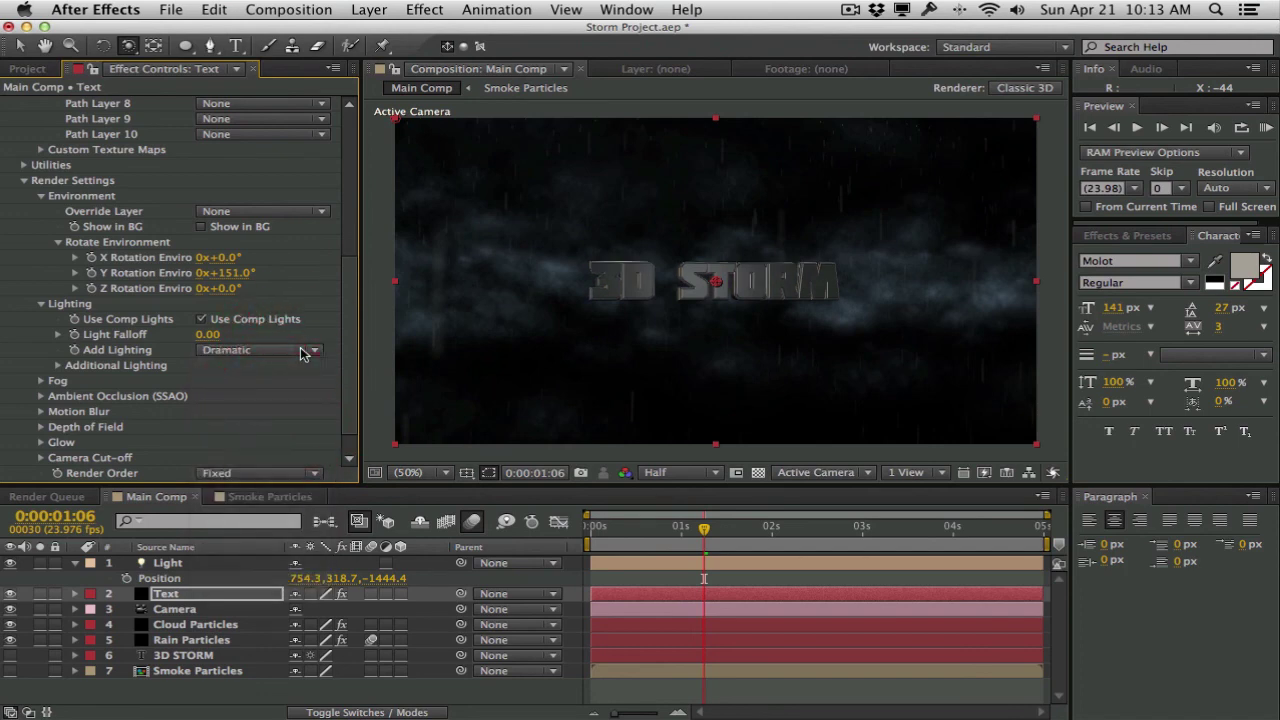
pyautogui.click(286, 351)
pyautogui.click(296, 505)
pyautogui.click(286, 351)
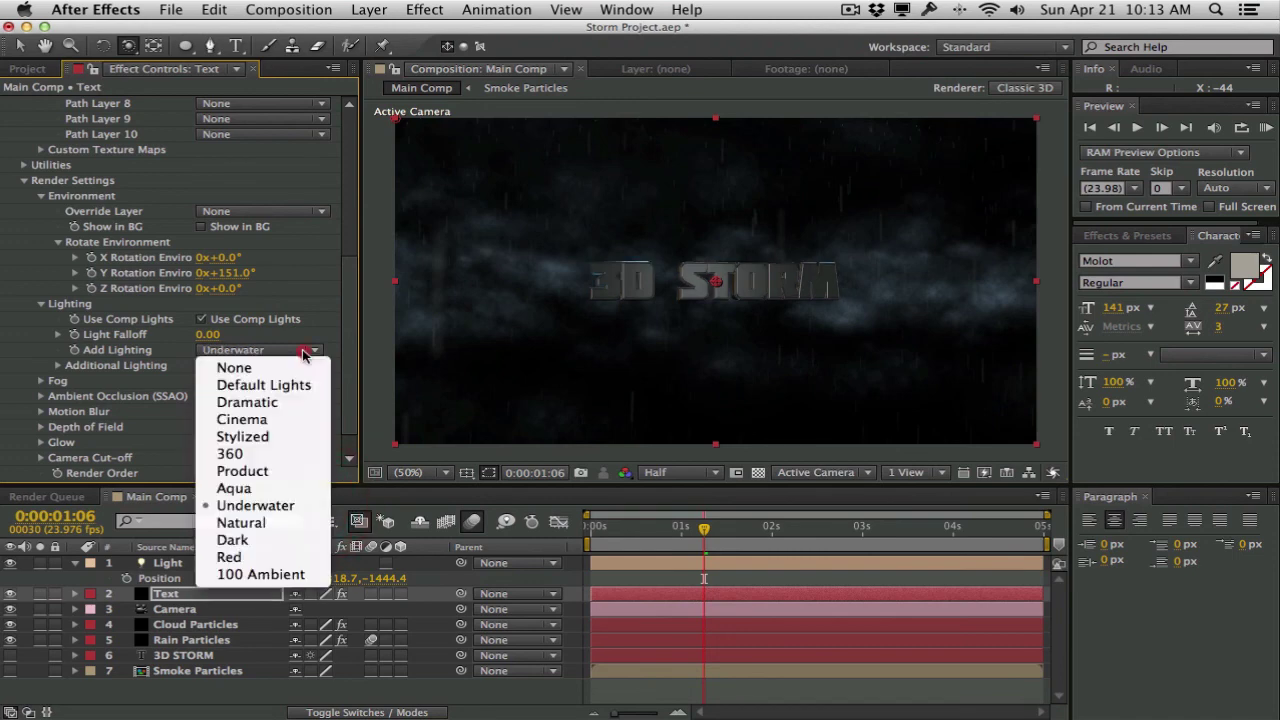
pyautogui.click(286, 522)
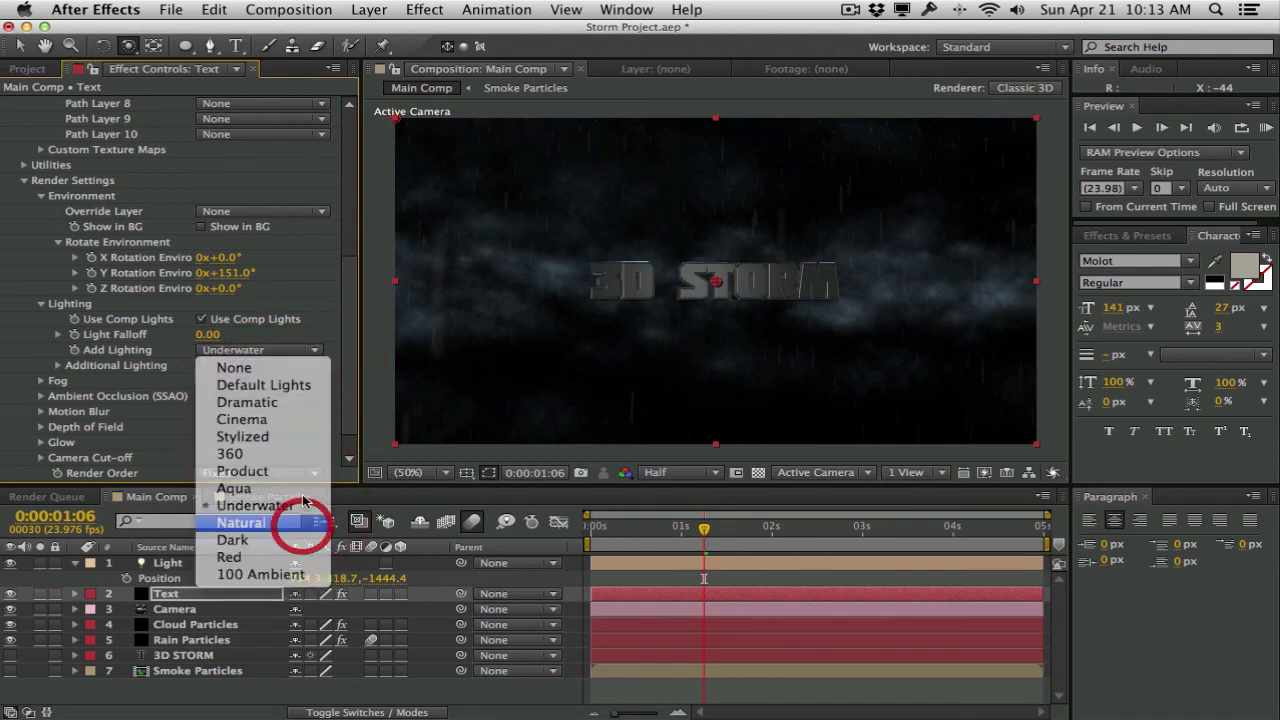
# Set Element's Add Lighting to Default Lights and orbit the camera around the 3D STORM text.
pyautogui.click(290, 351)
pyautogui.click(290, 386)
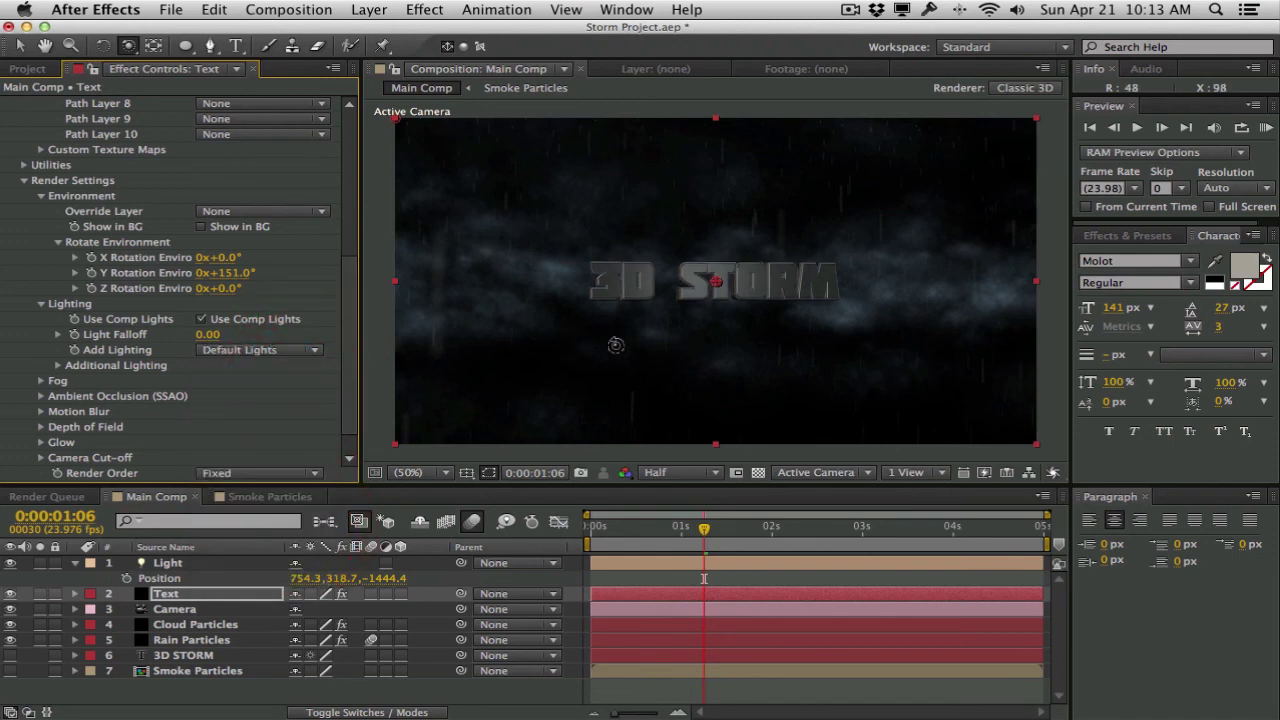
pyautogui.moveTo(529, 400); pyautogui.dragTo(500, 323)
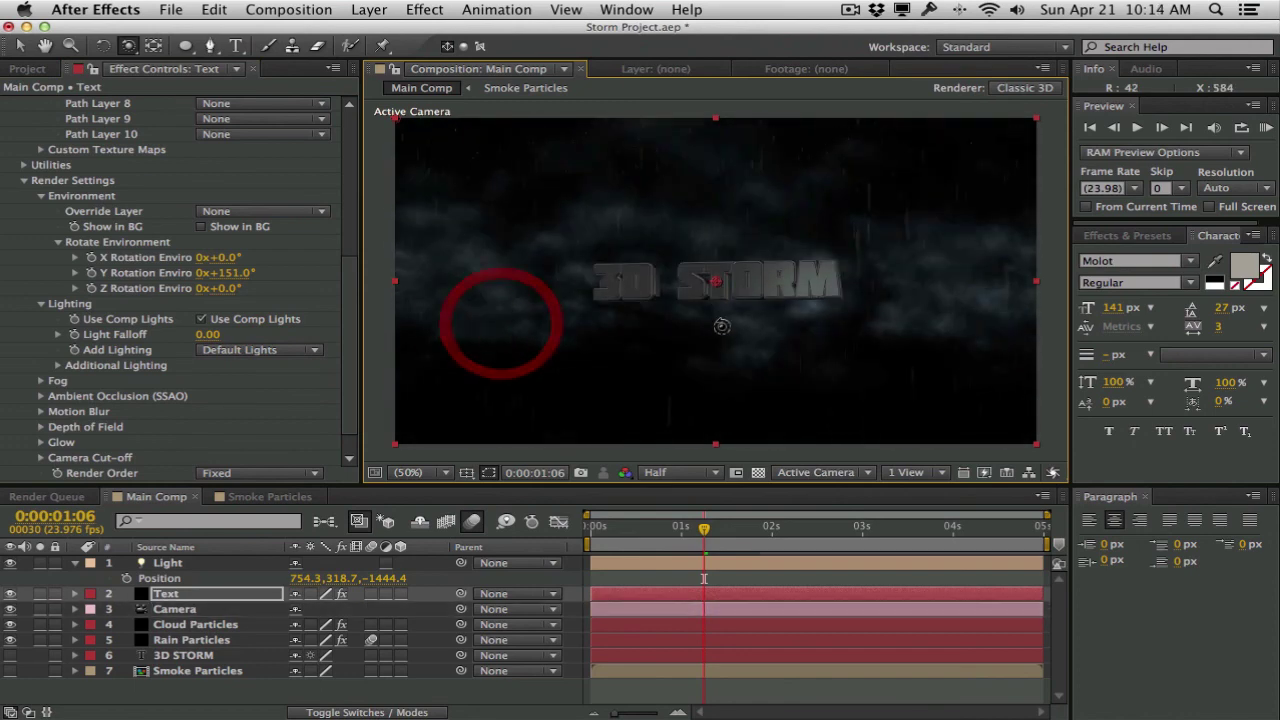